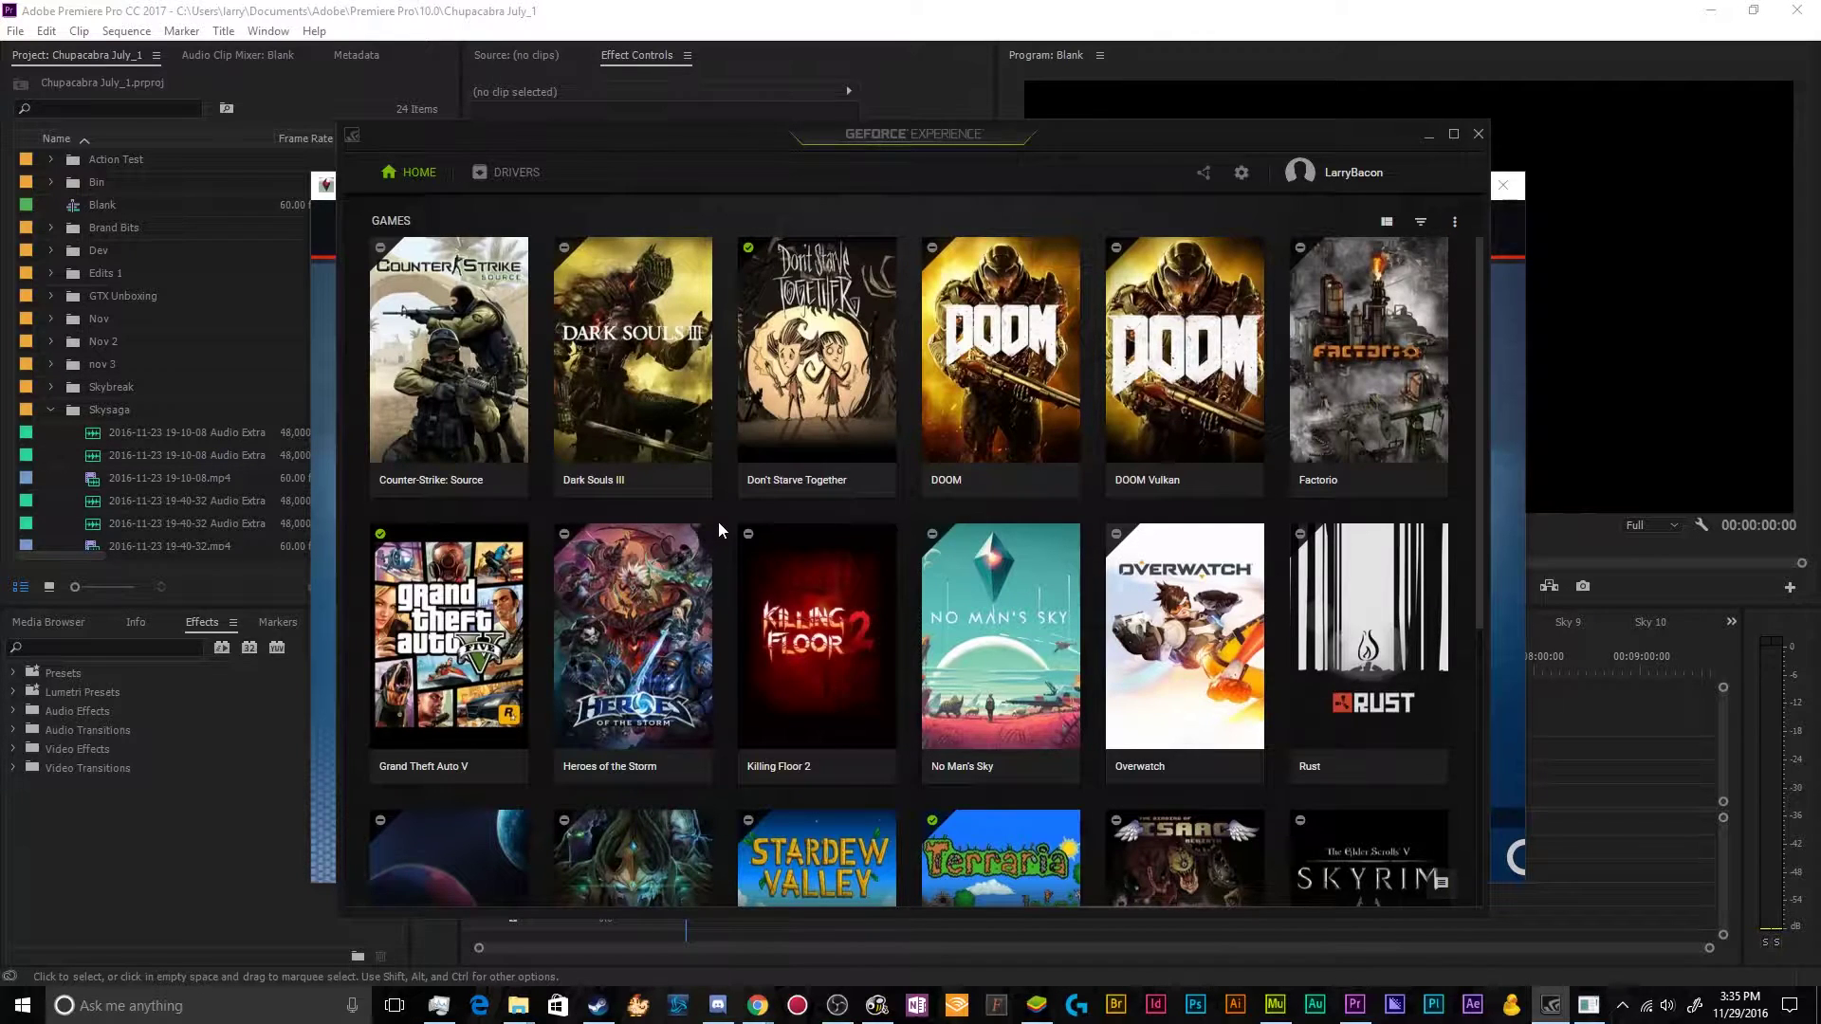
click(536, 181)
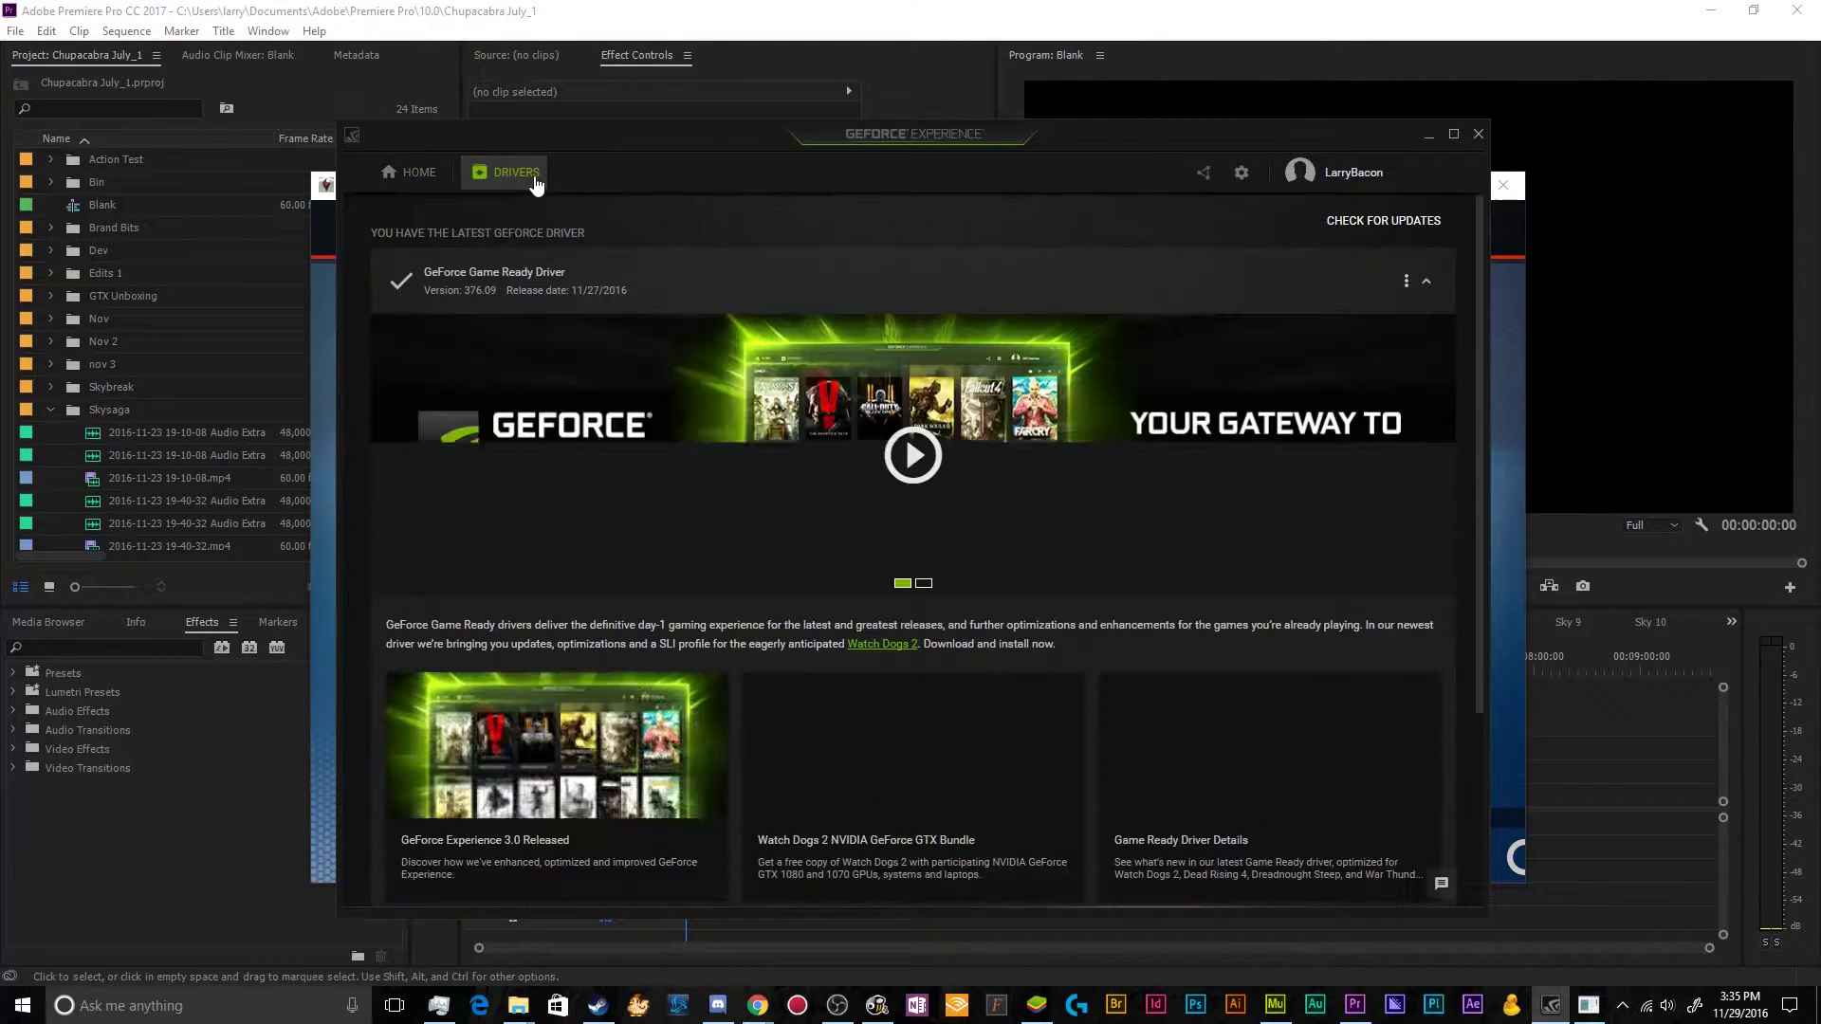
scroll(618, 544, down, 3)
scroll(613, 601, up, 3)
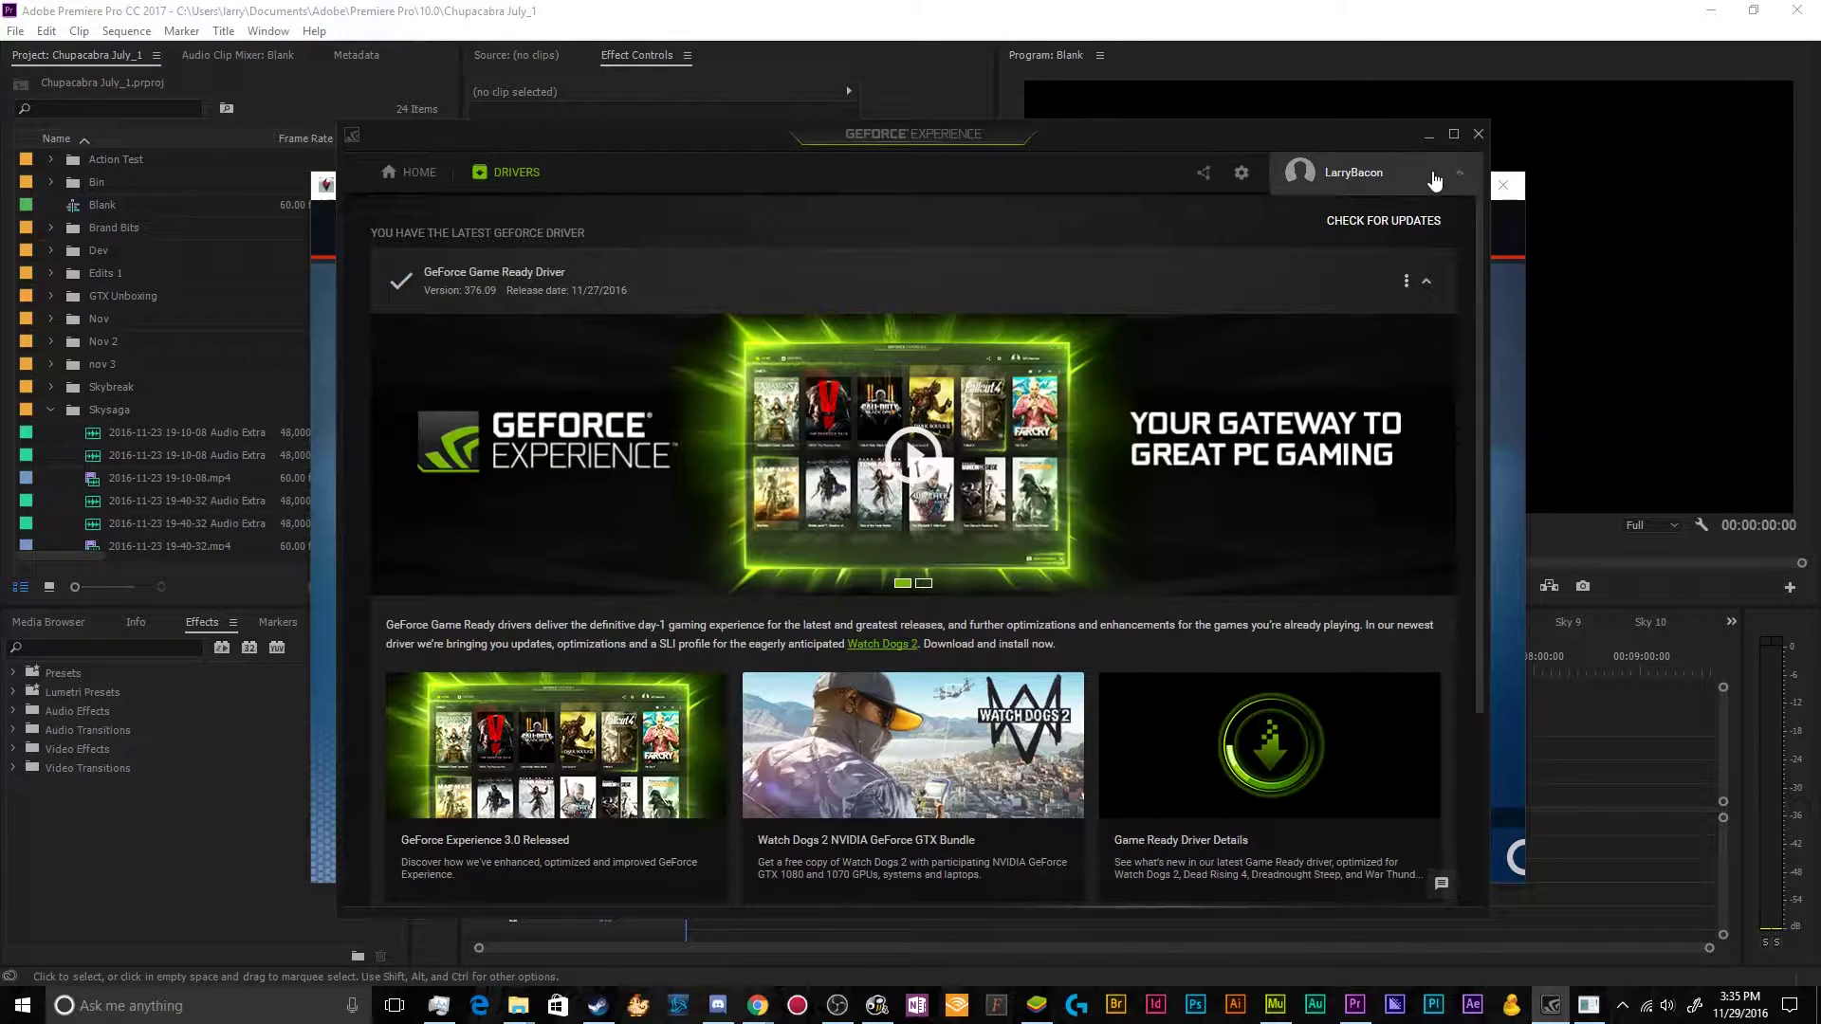
click(1433, 180)
click(1434, 181)
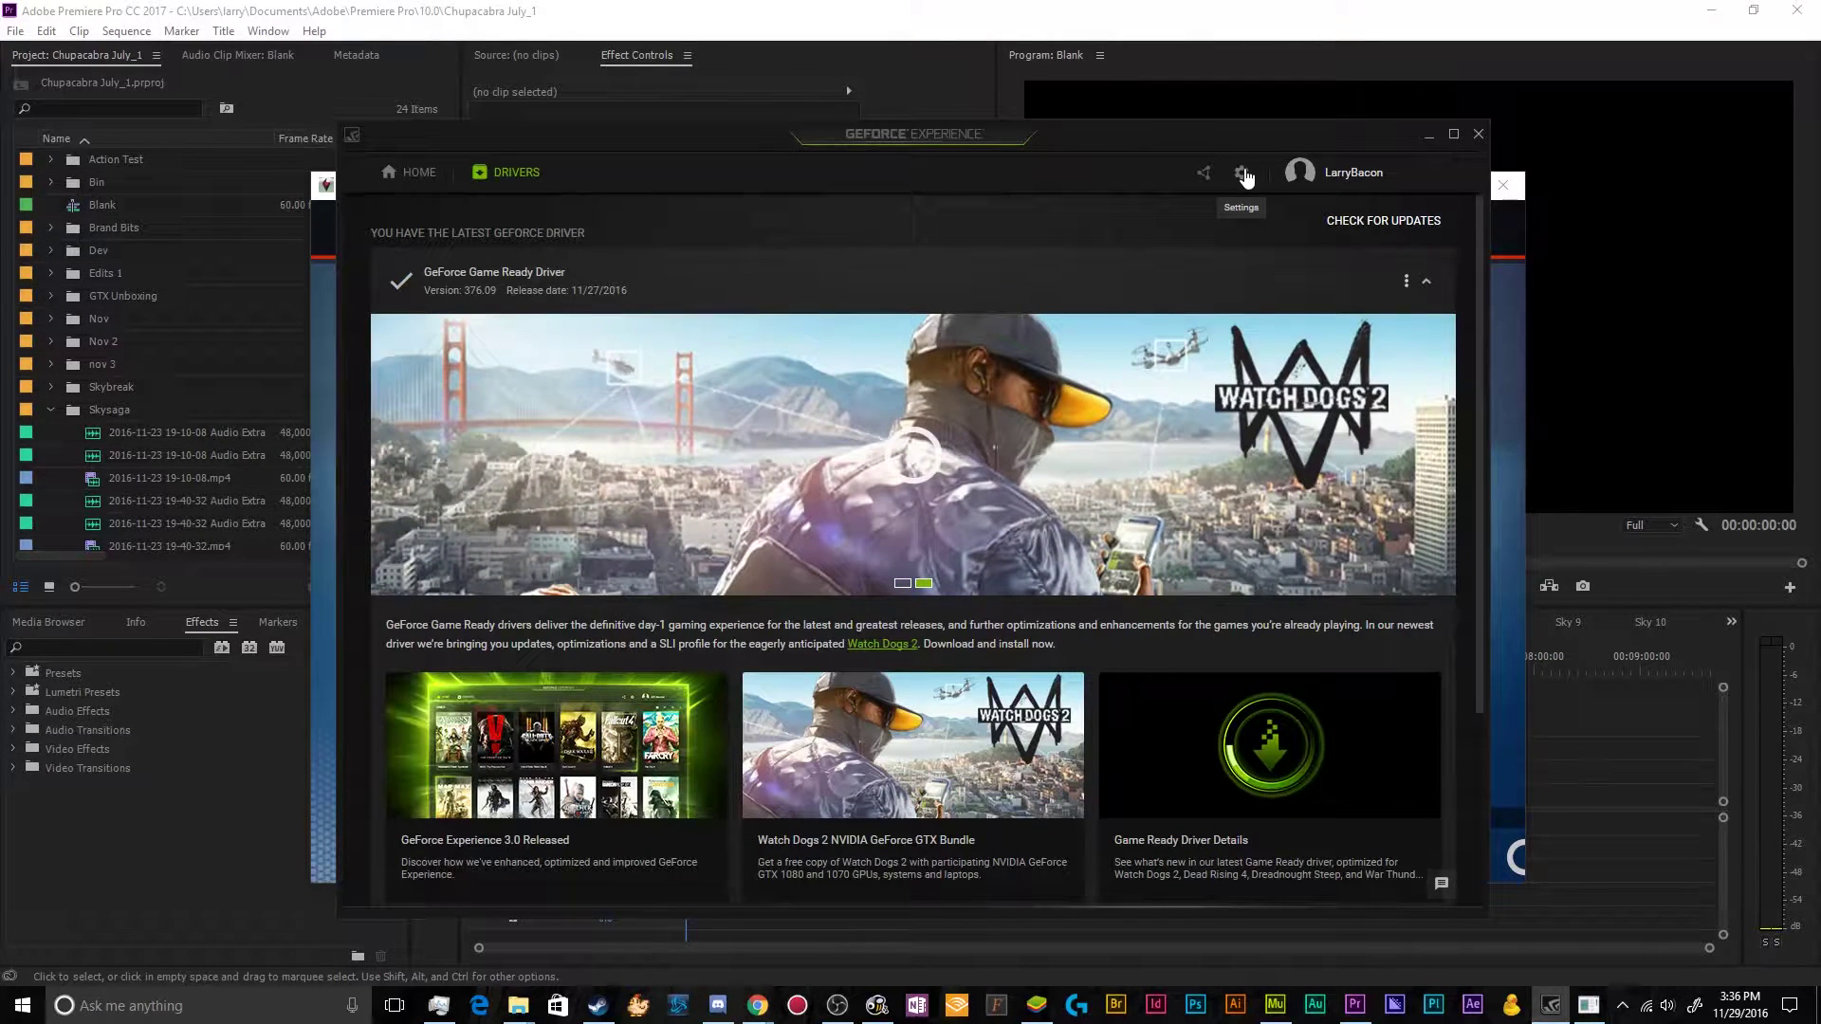
- Switch on the SHARE toggle in General settings (version 3.1.2.31)
click(1243, 175)
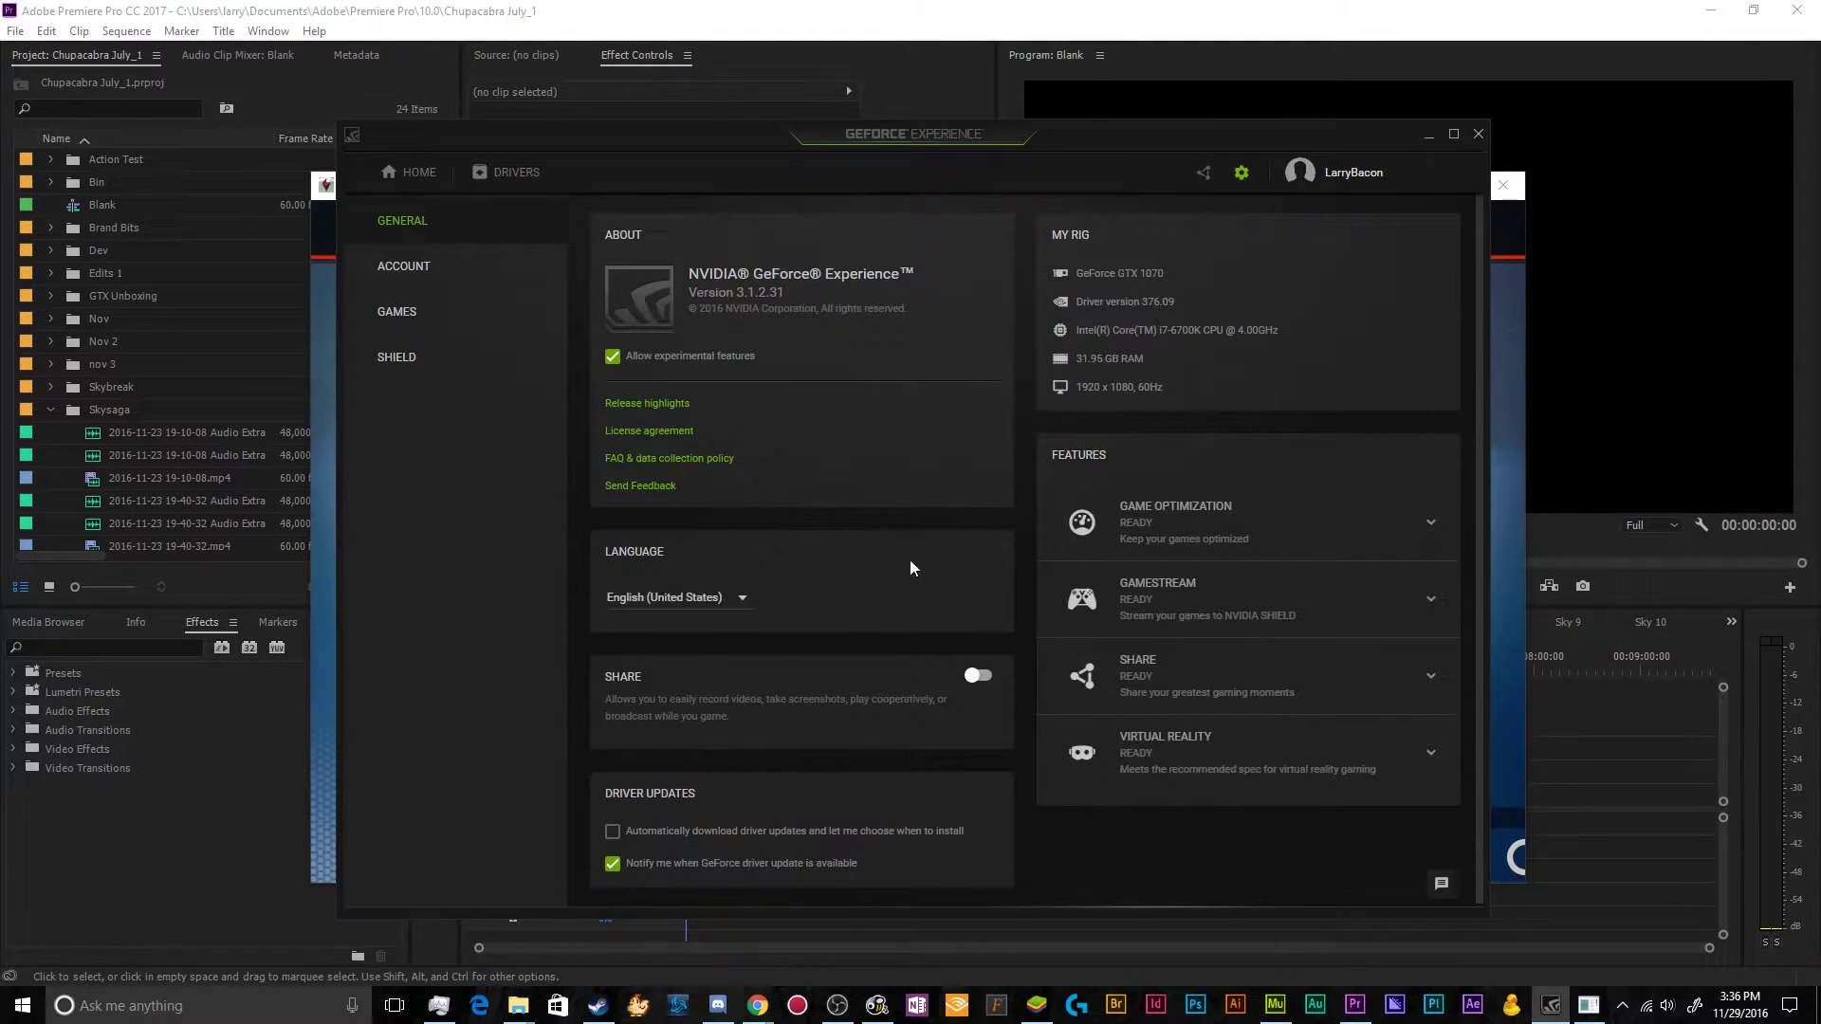
scroll(619, 687, down, 1)
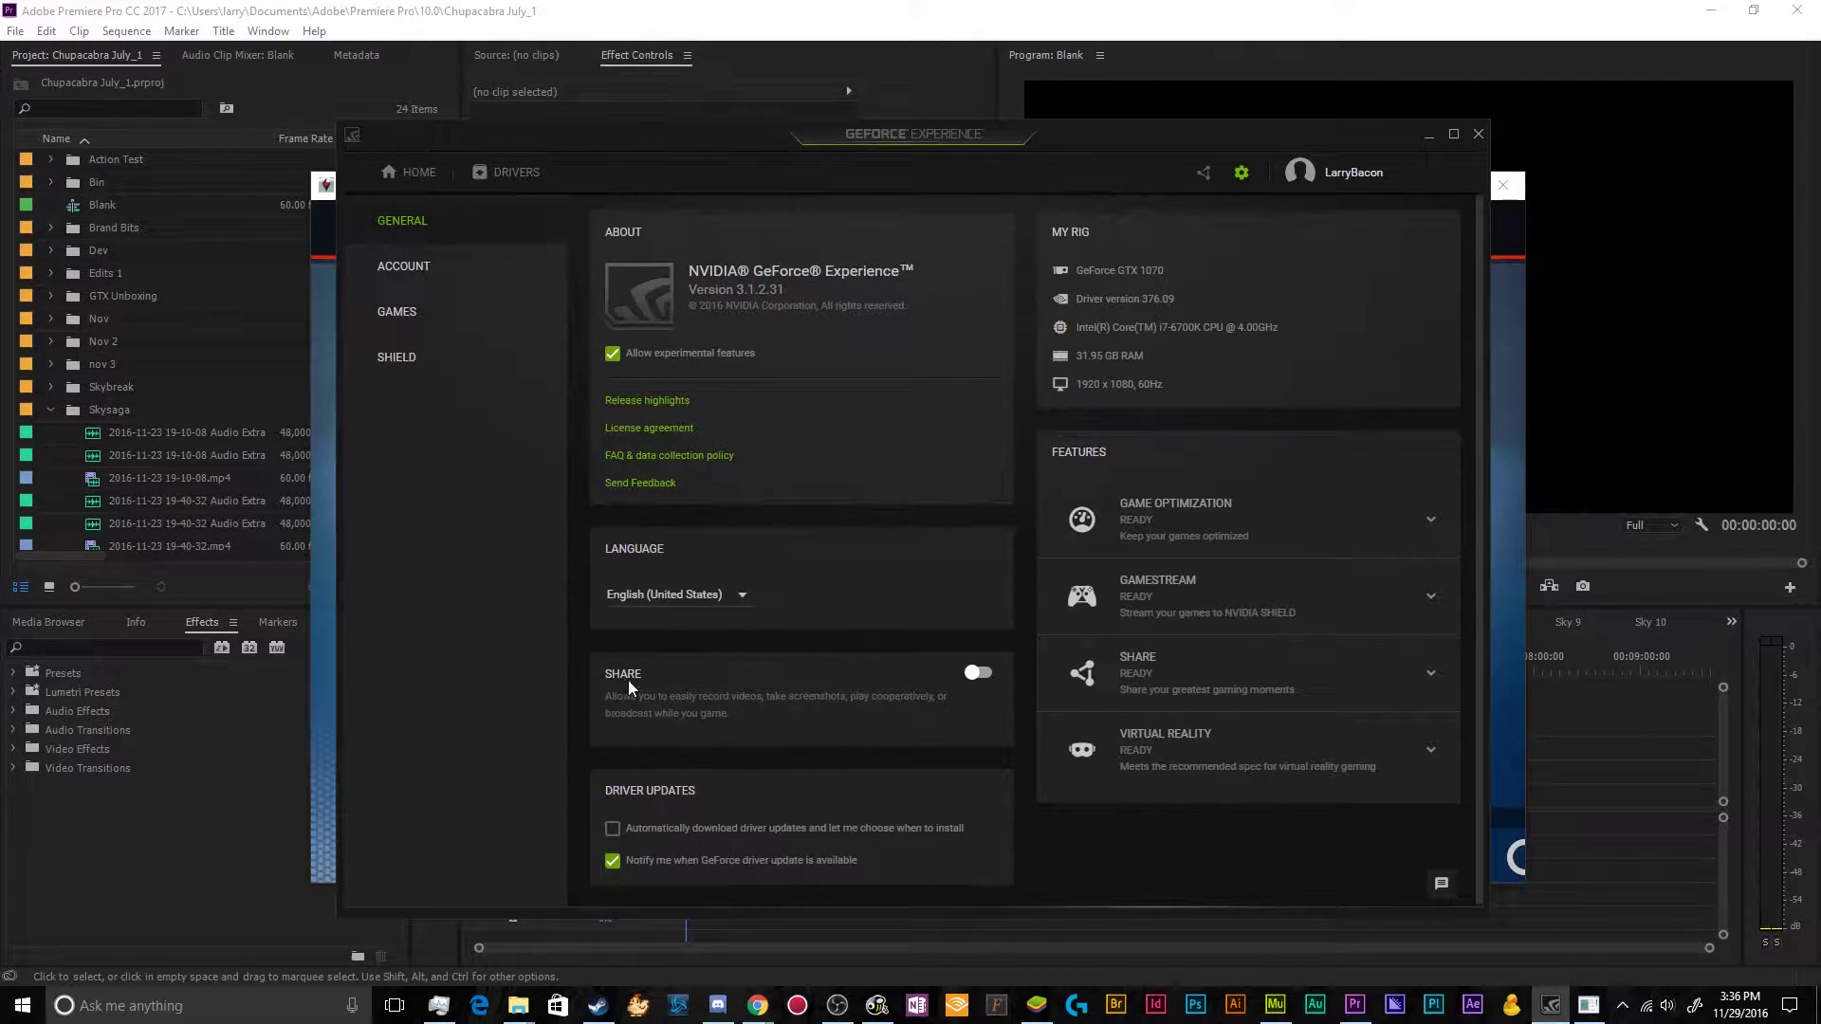
click(978, 675)
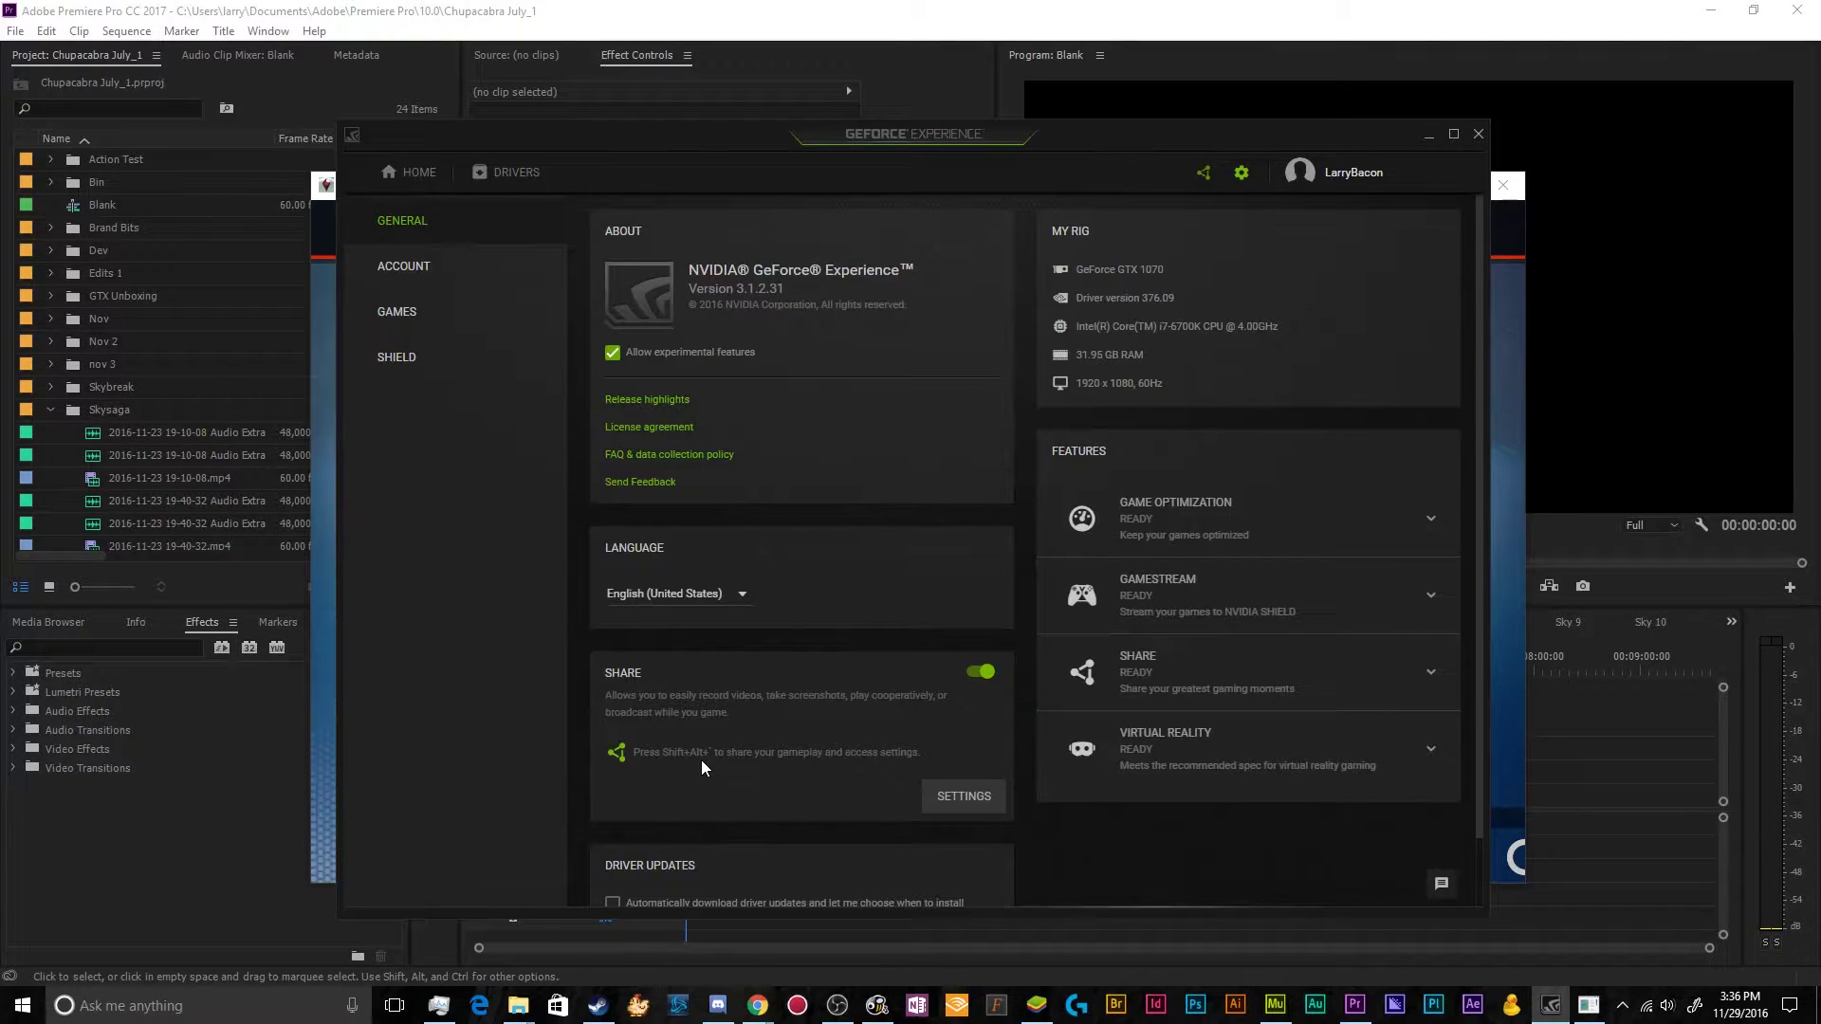
- Bring up the in-game Share overlay, showing Instant Replay off and not recording or broadcasting
key(shift+alt+grave)
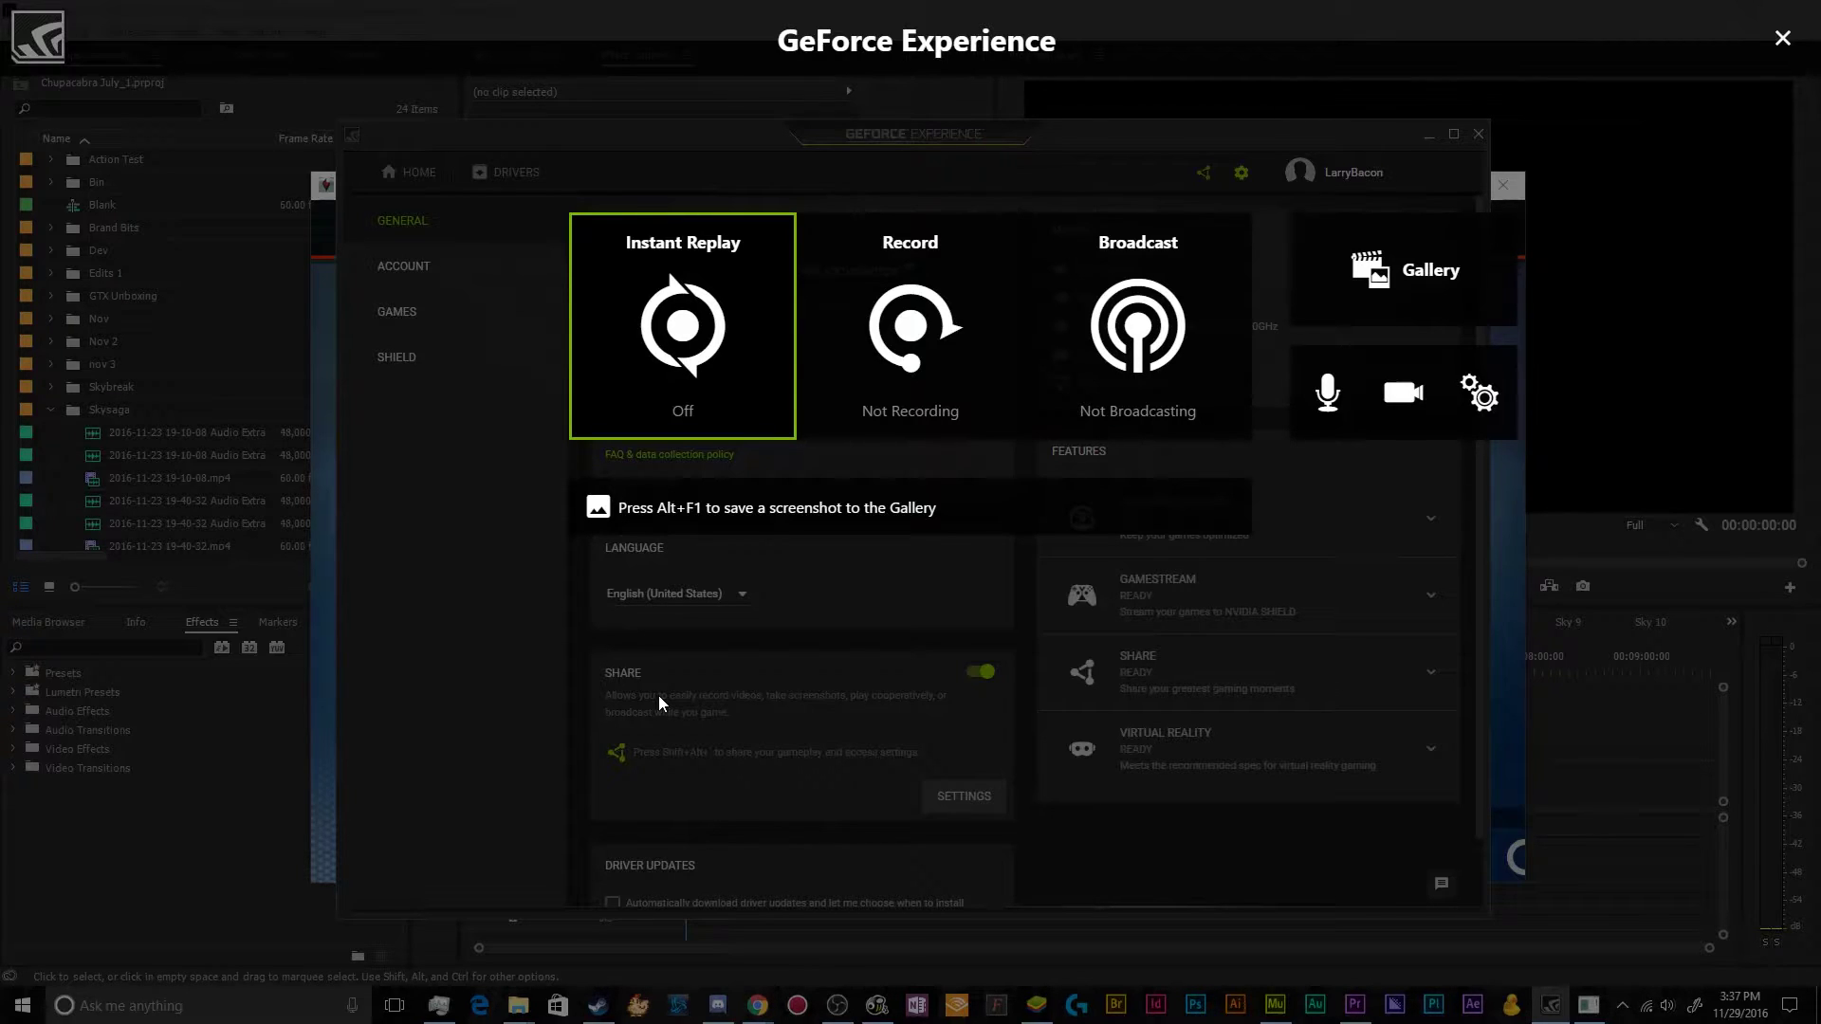
- Customize Instant Replay with a 20.0-minute replay length (2.3GB)
click(648, 429)
click(699, 506)
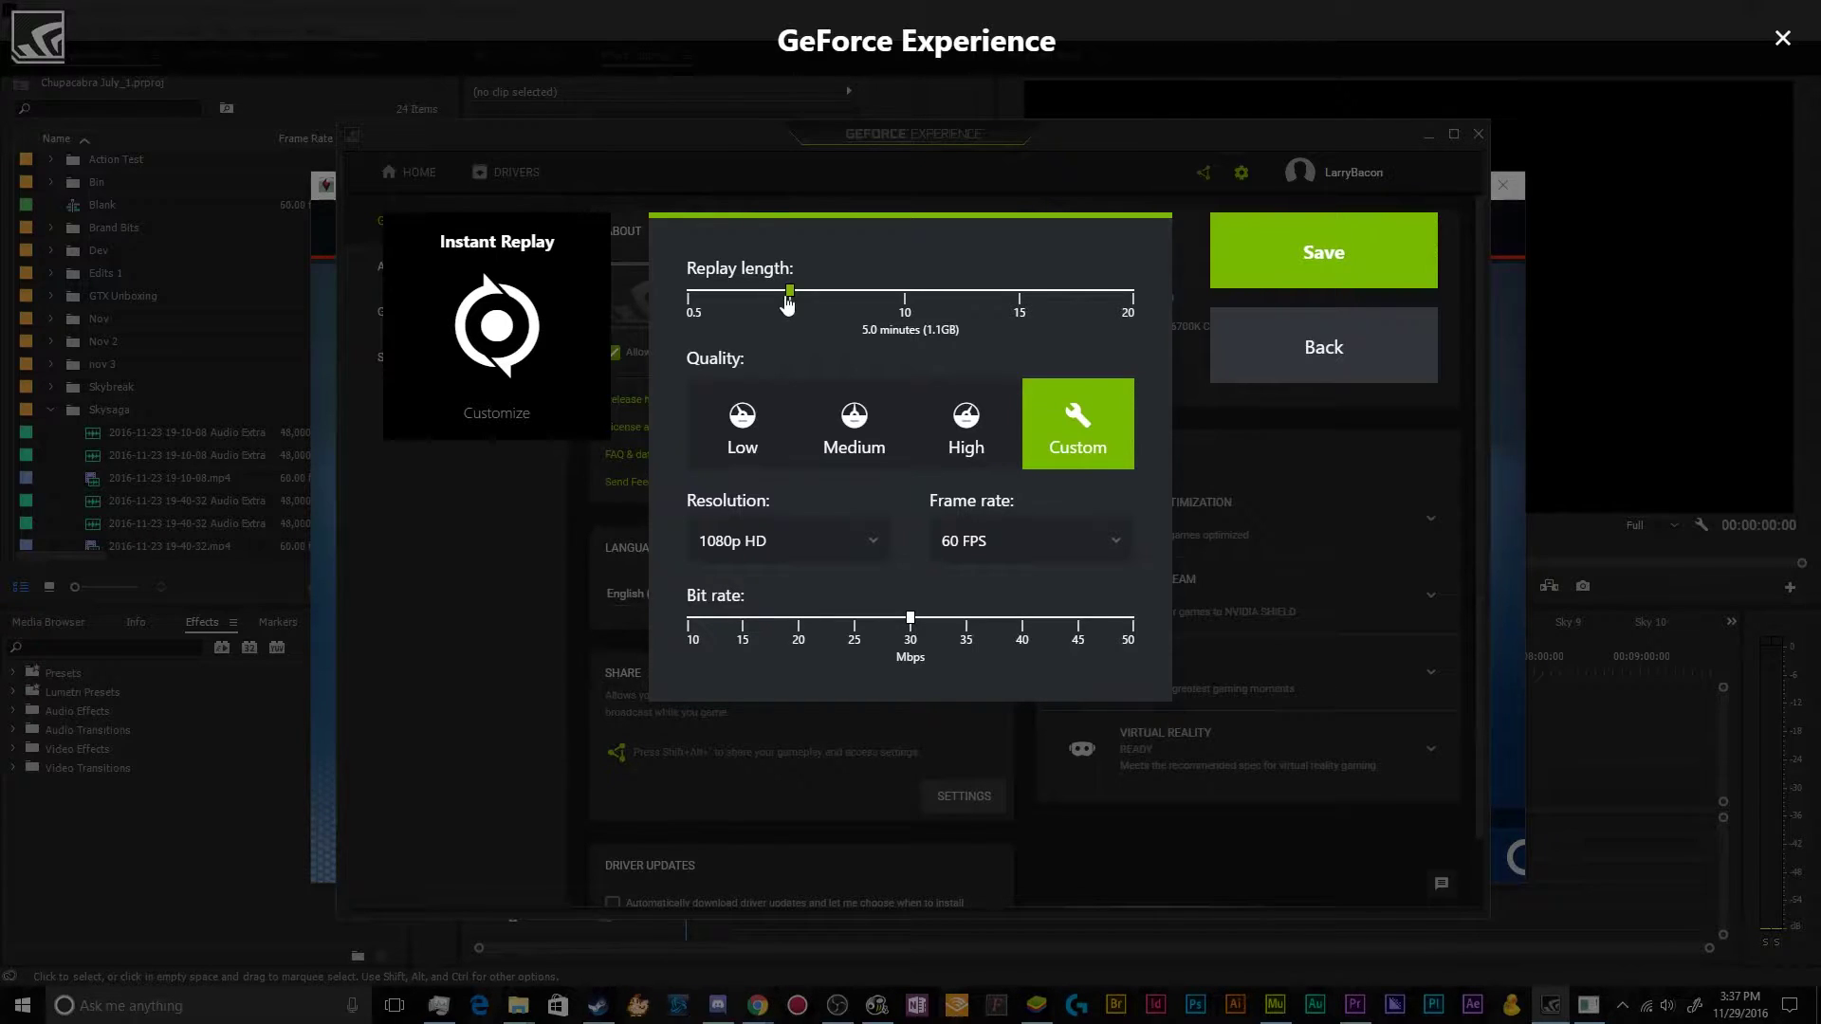
drag(790, 291, 713, 304)
click(1129, 301)
mouse_move(1128, 290)
mouse_down()
mouse_move(754, 294)
mouse_move(689, 313)
mouse_move(1131, 294)
mouse_up()
- Choose the High Instant Replay preset, giving 20 minutes at 7.5GB and 50 Mbps
click(769, 459)
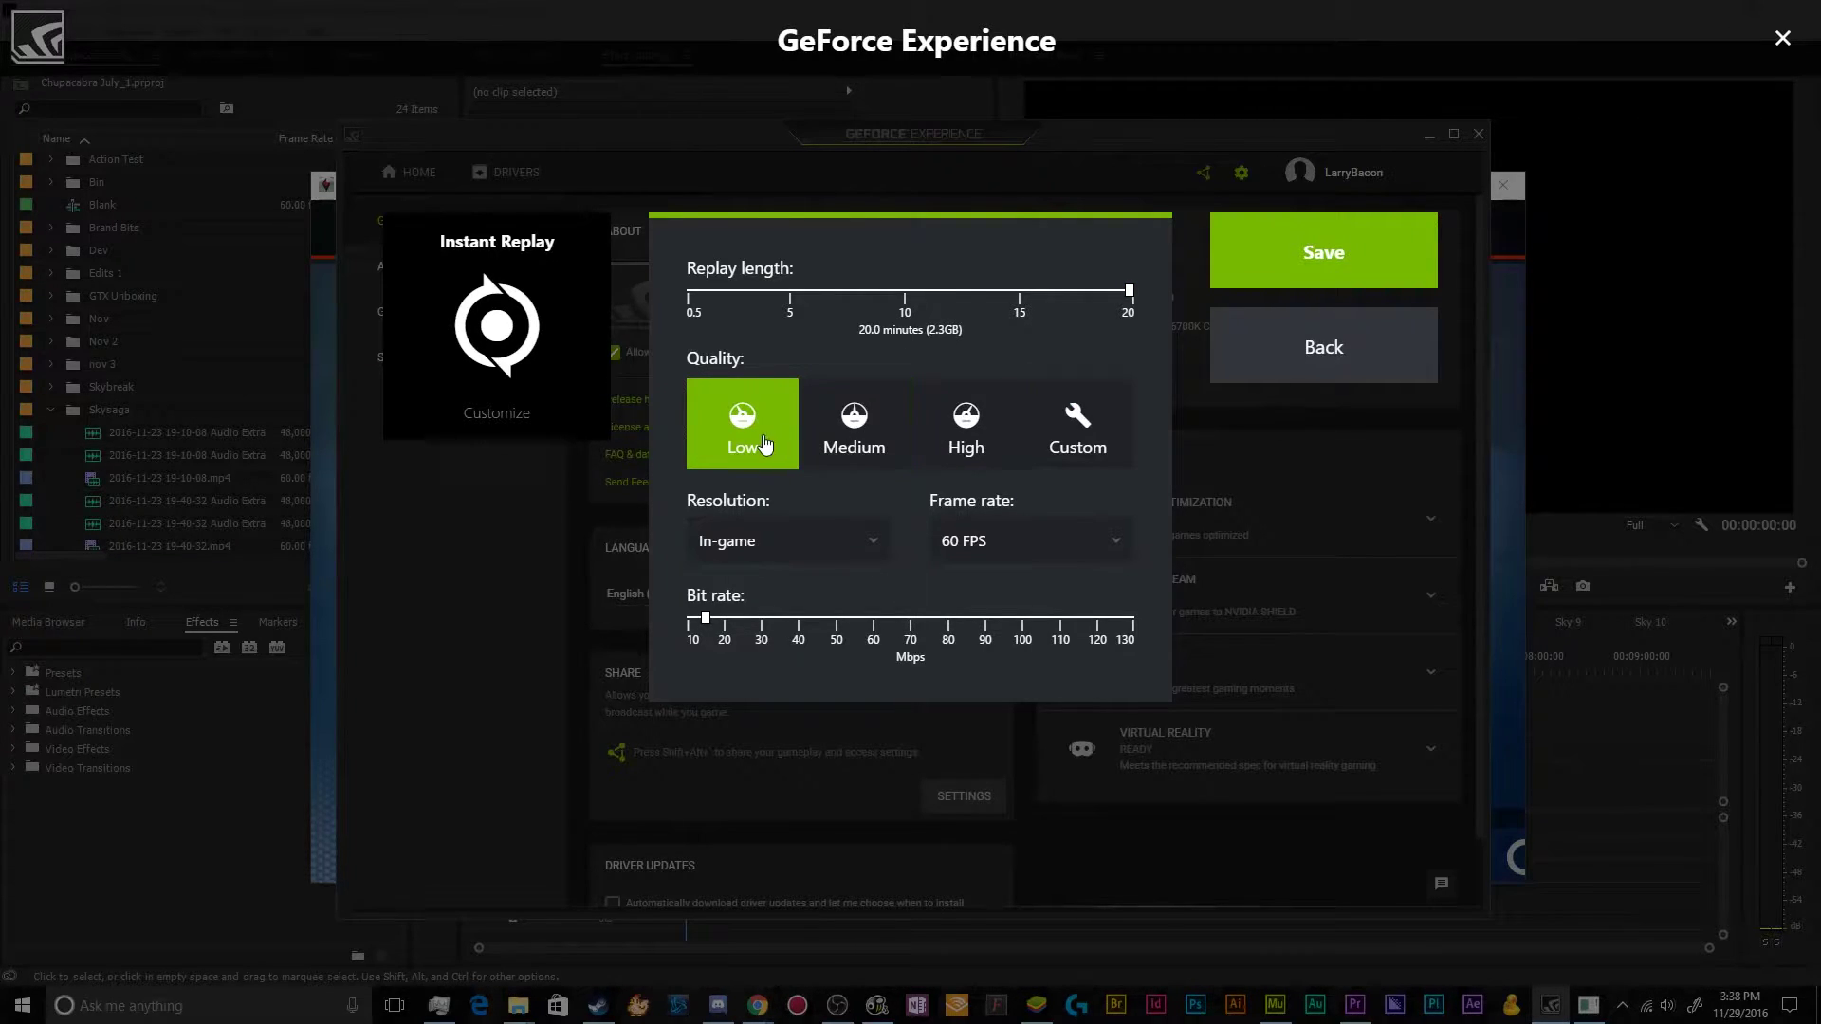
click(854, 446)
click(946, 429)
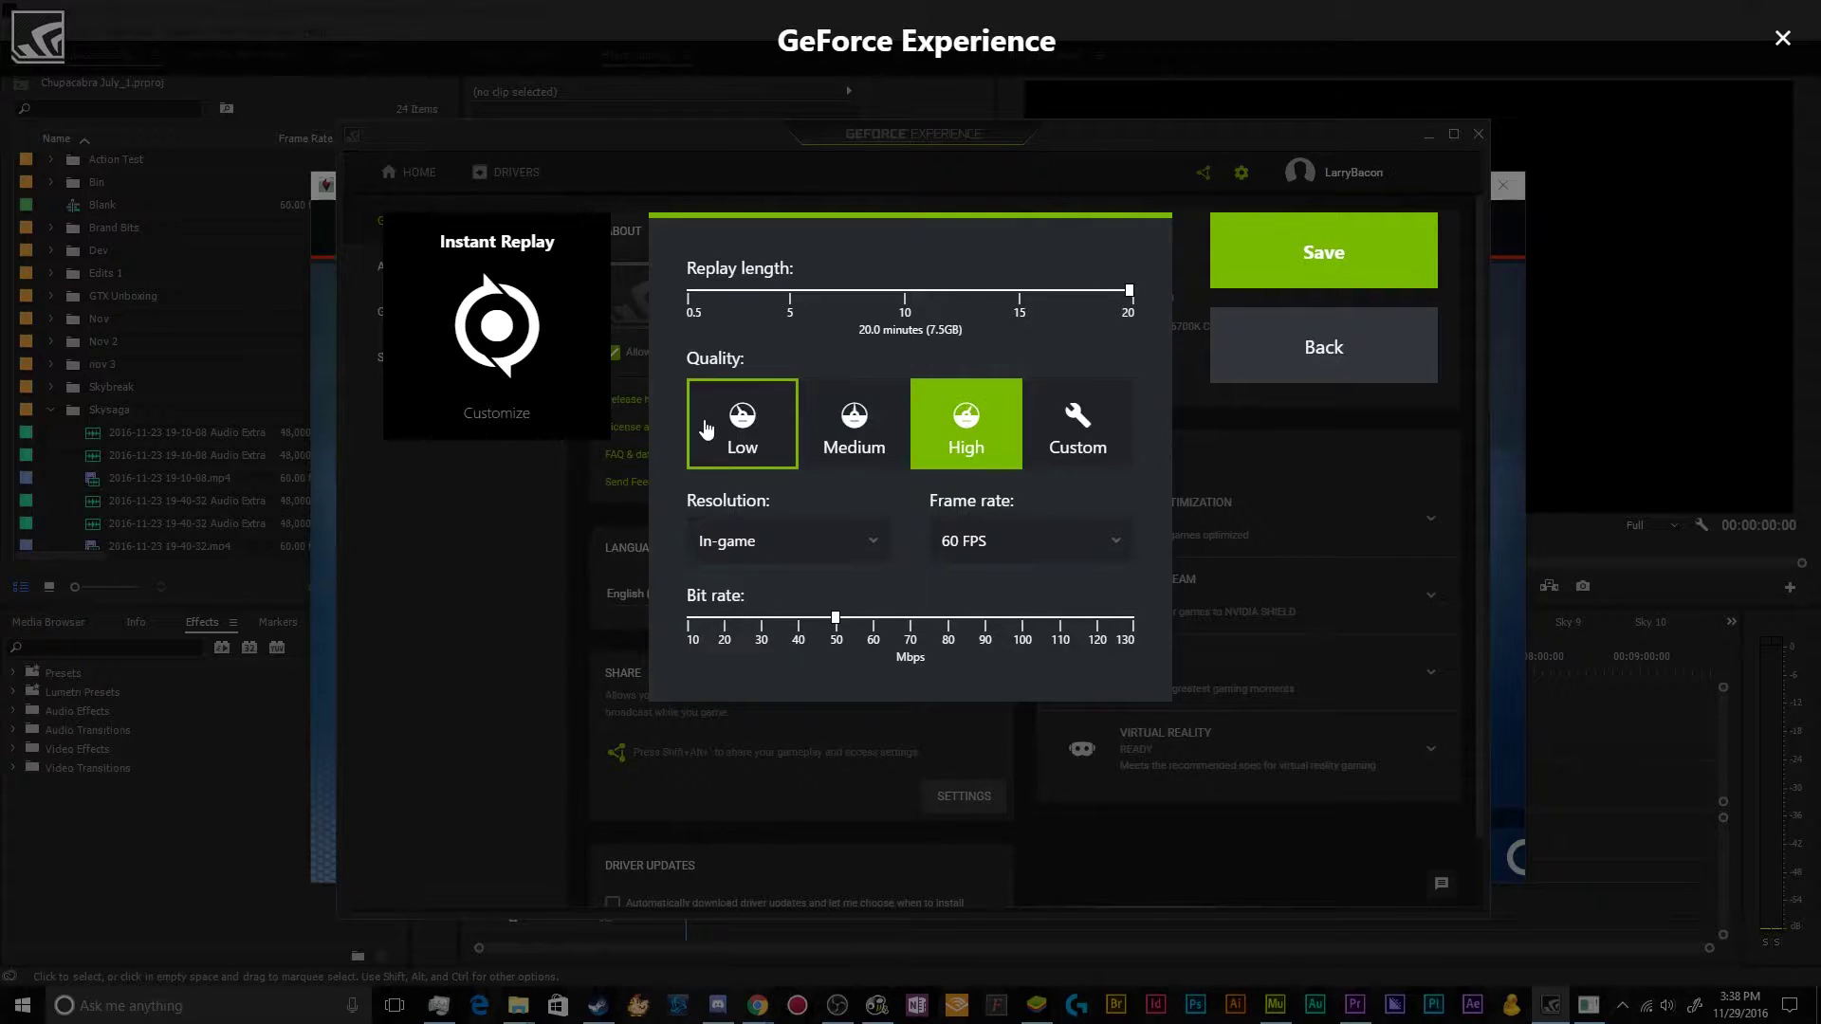
click(713, 429)
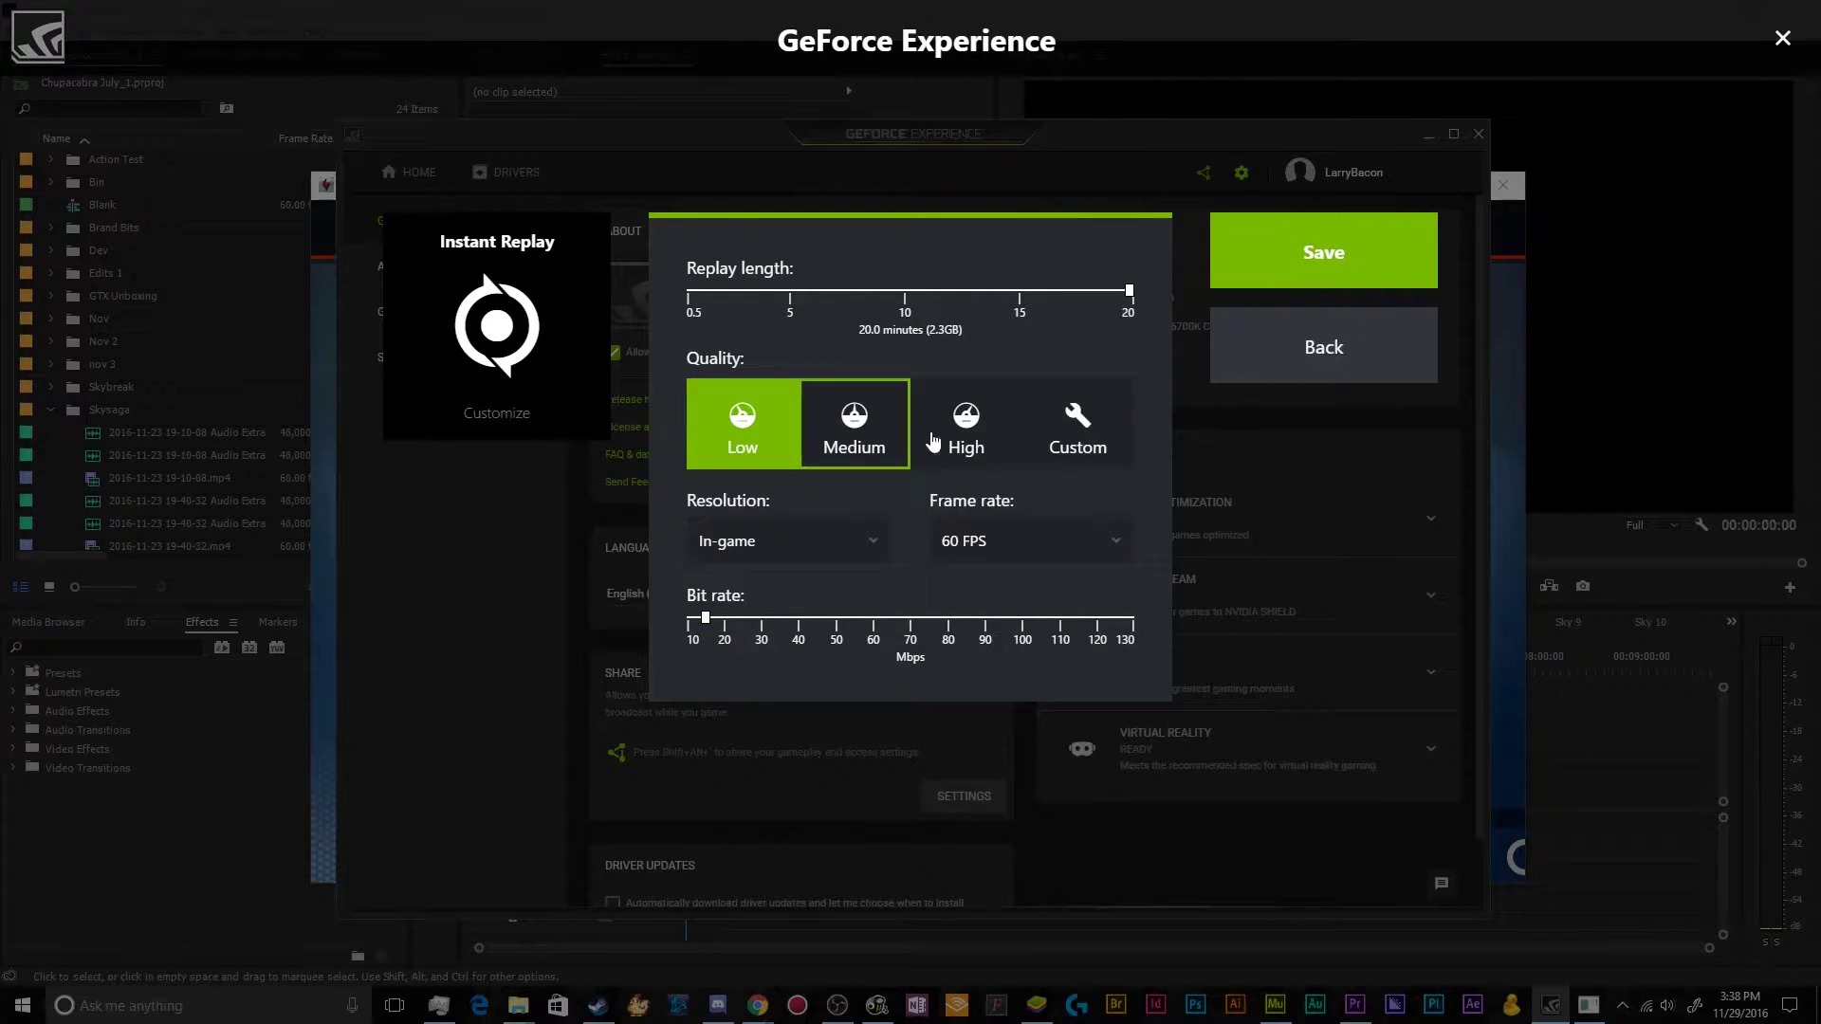
click(965, 425)
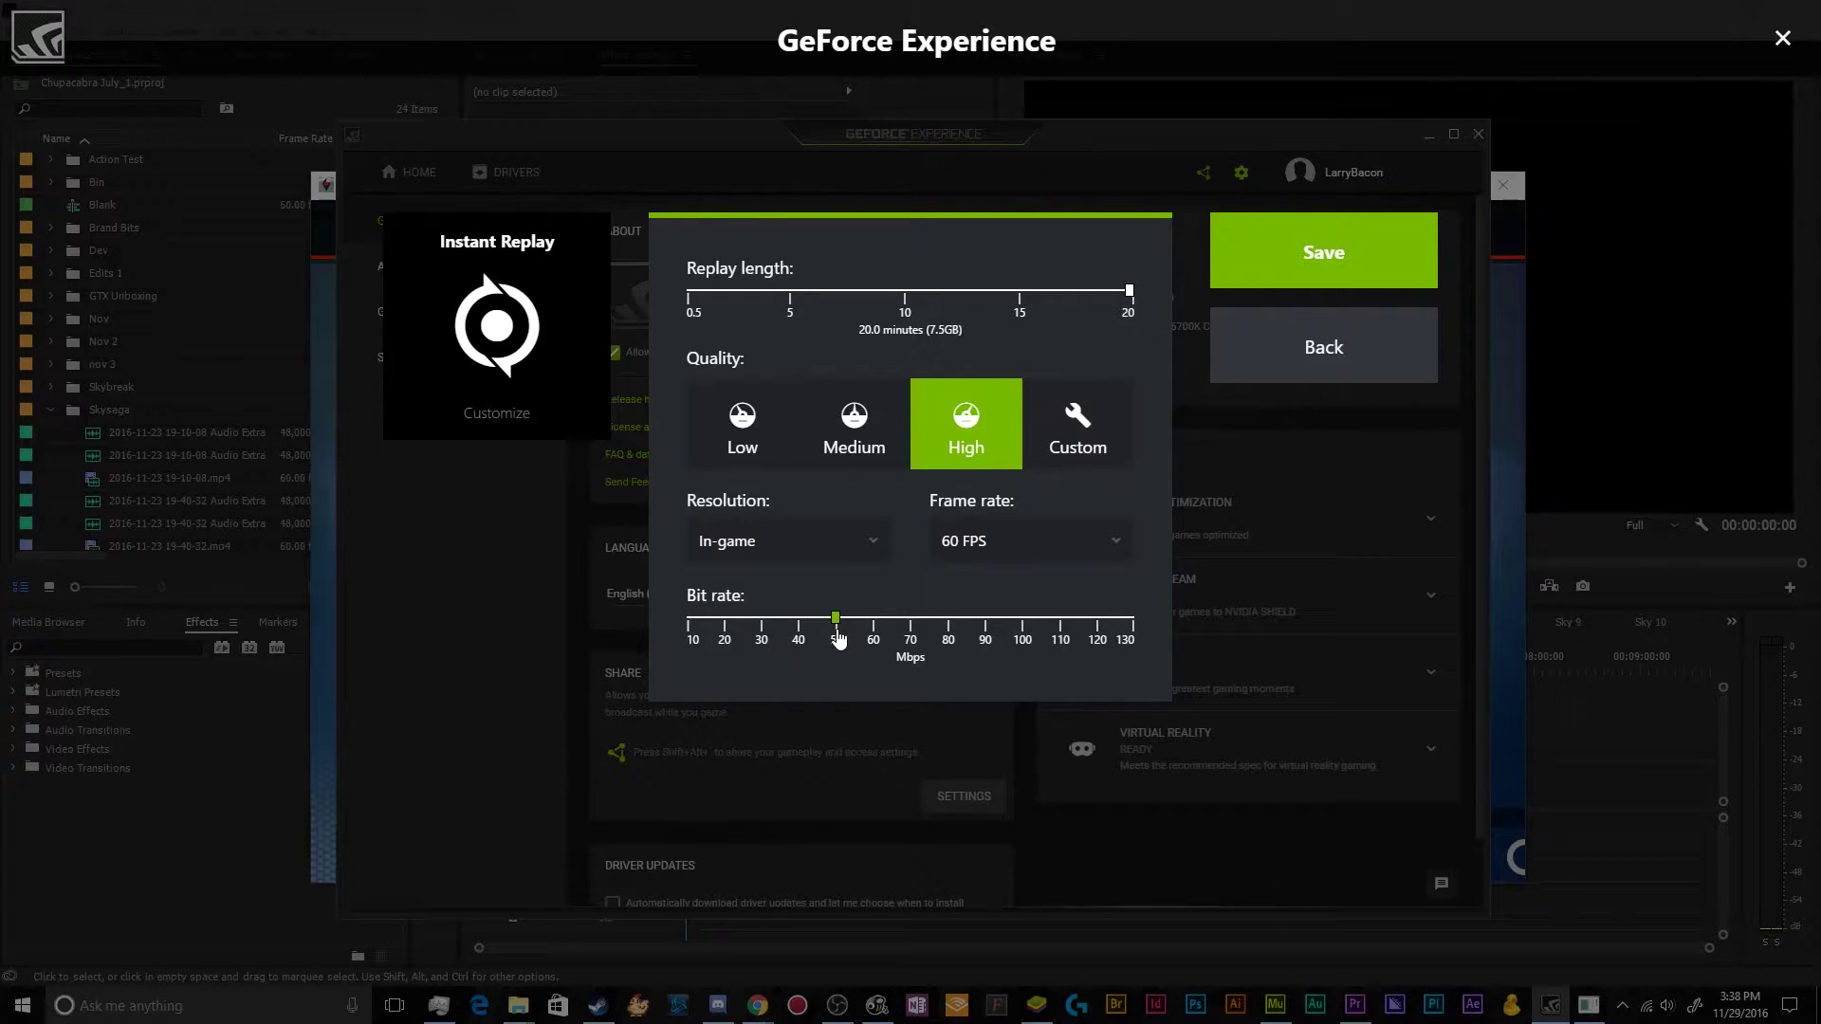
- Set the Instant Replay resolution to 1080p HD after trying In-game and 2160p 4K
click(890, 543)
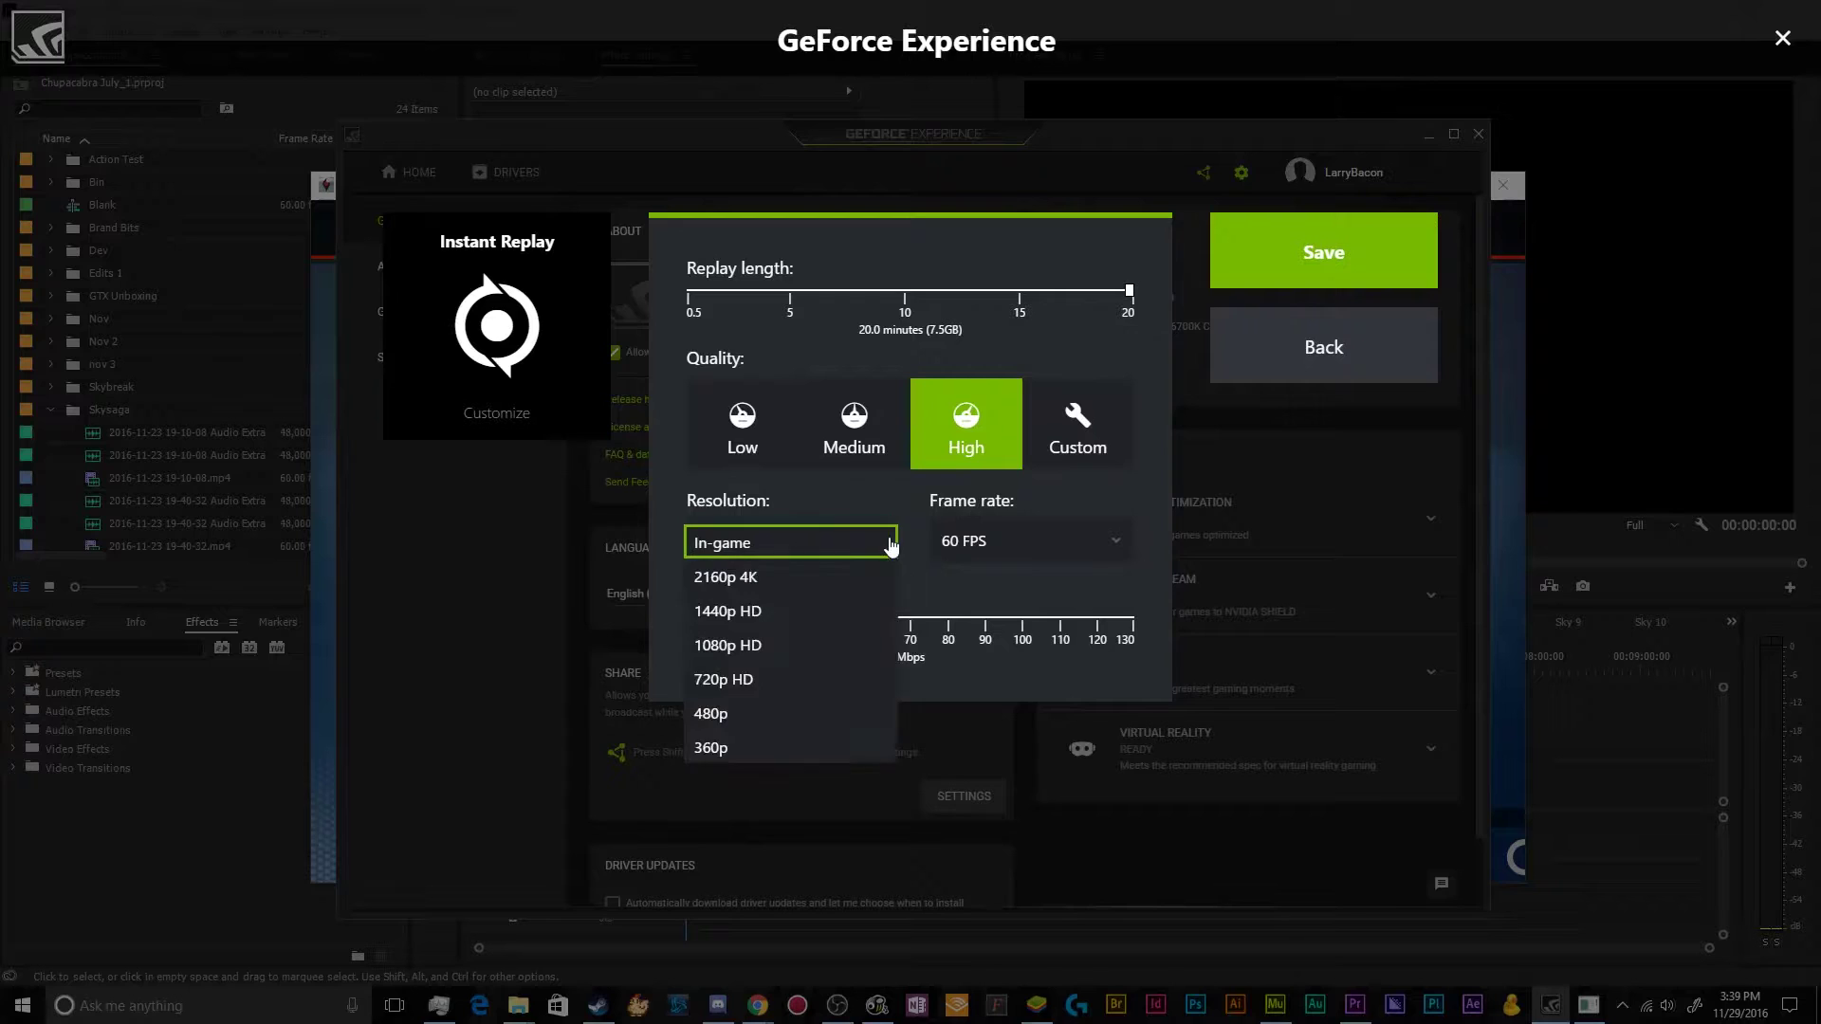
click(859, 655)
click(806, 555)
click(805, 445)
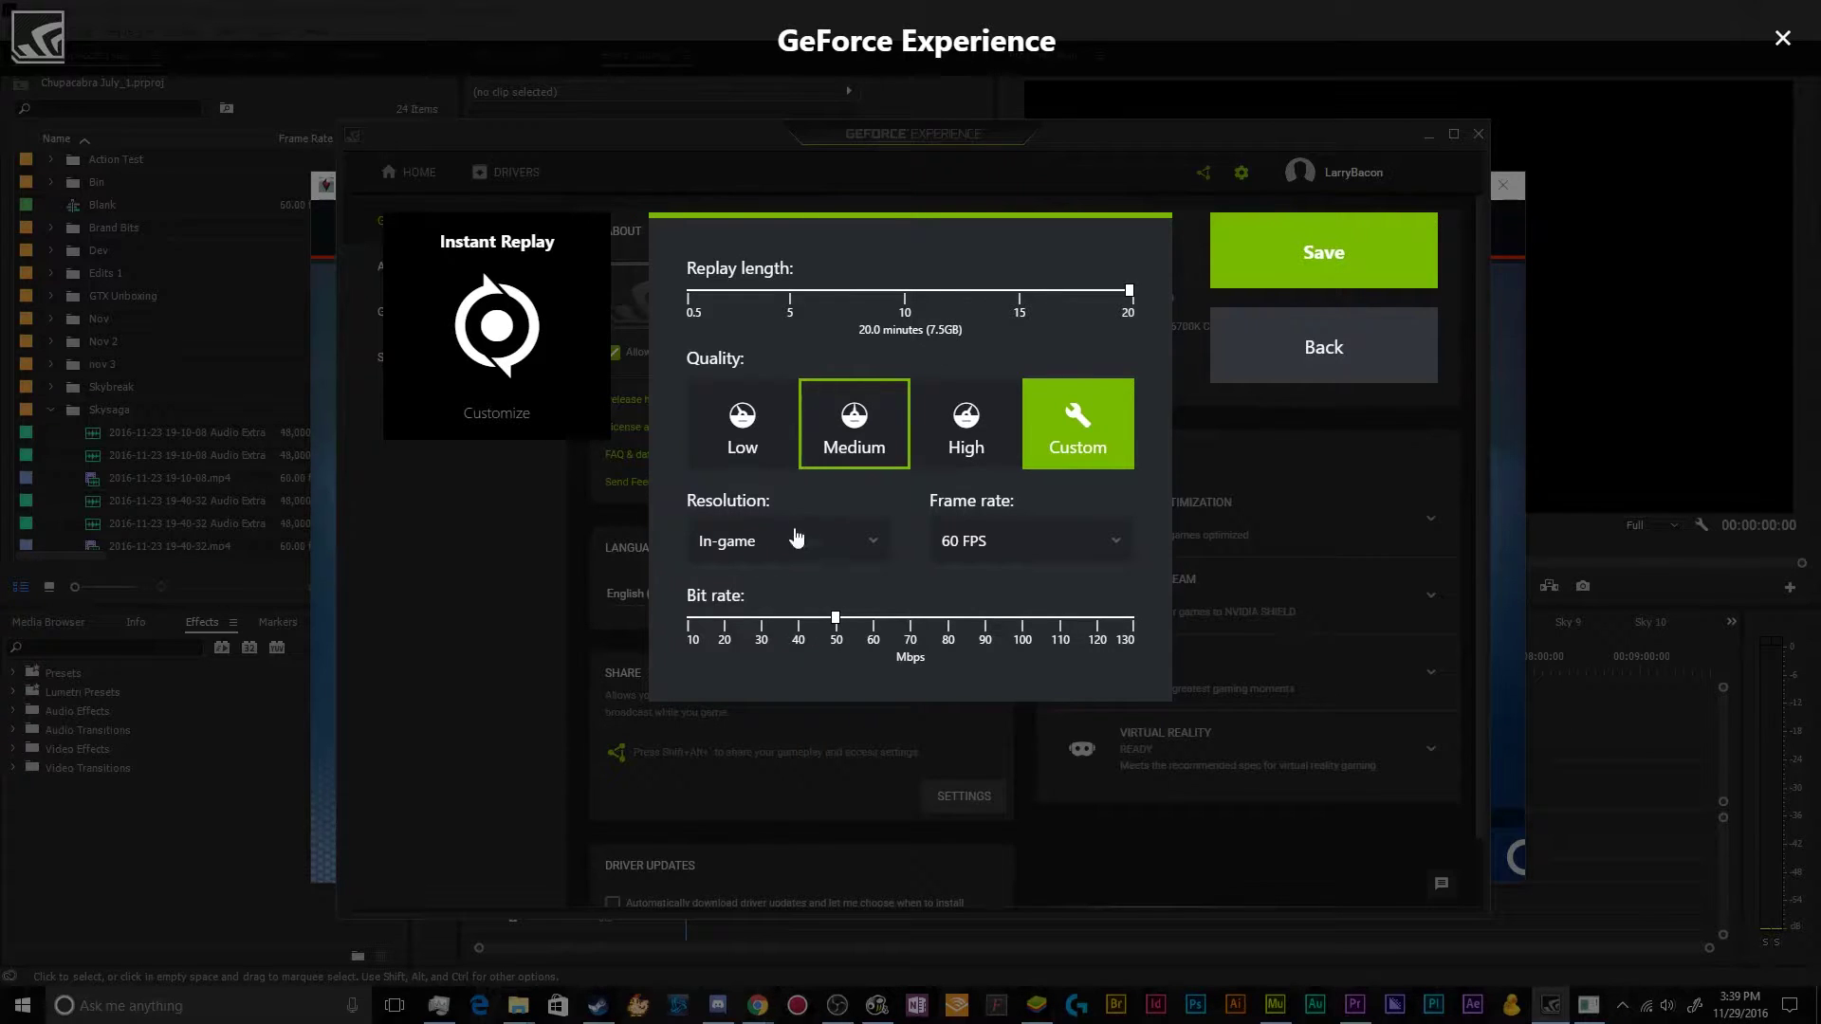
click(802, 561)
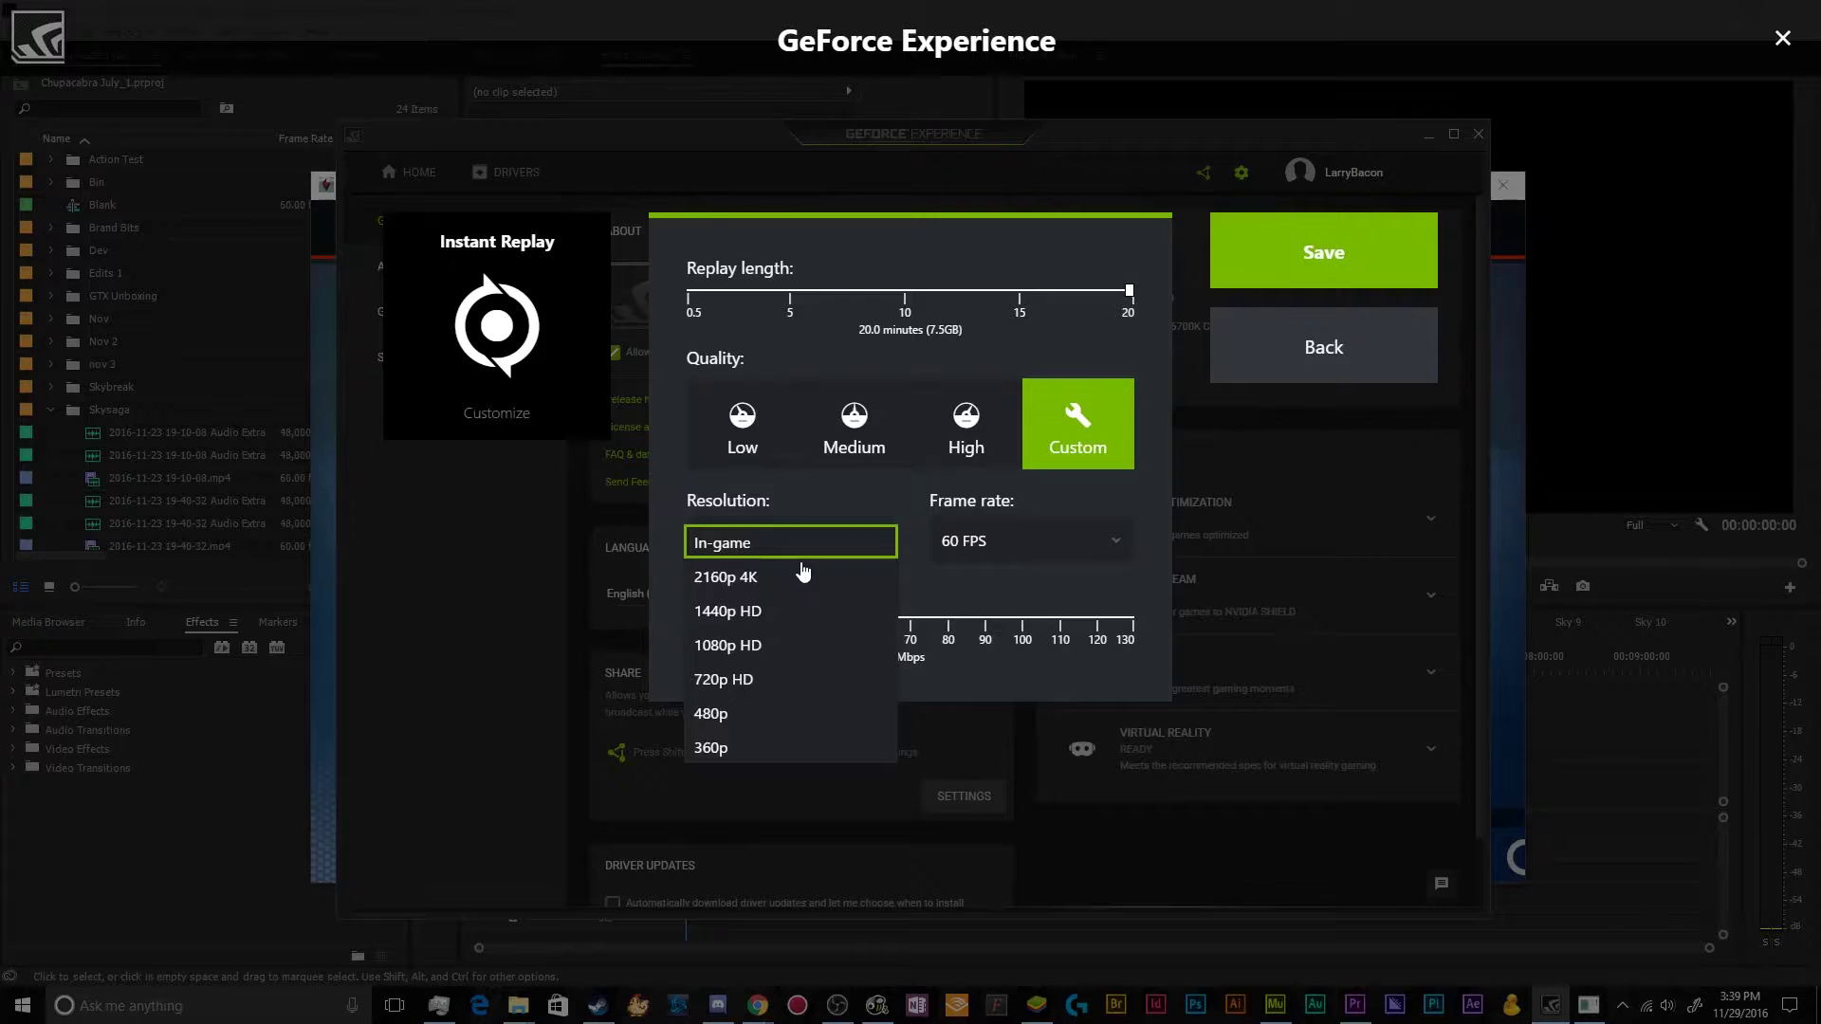
click(710, 647)
click(862, 533)
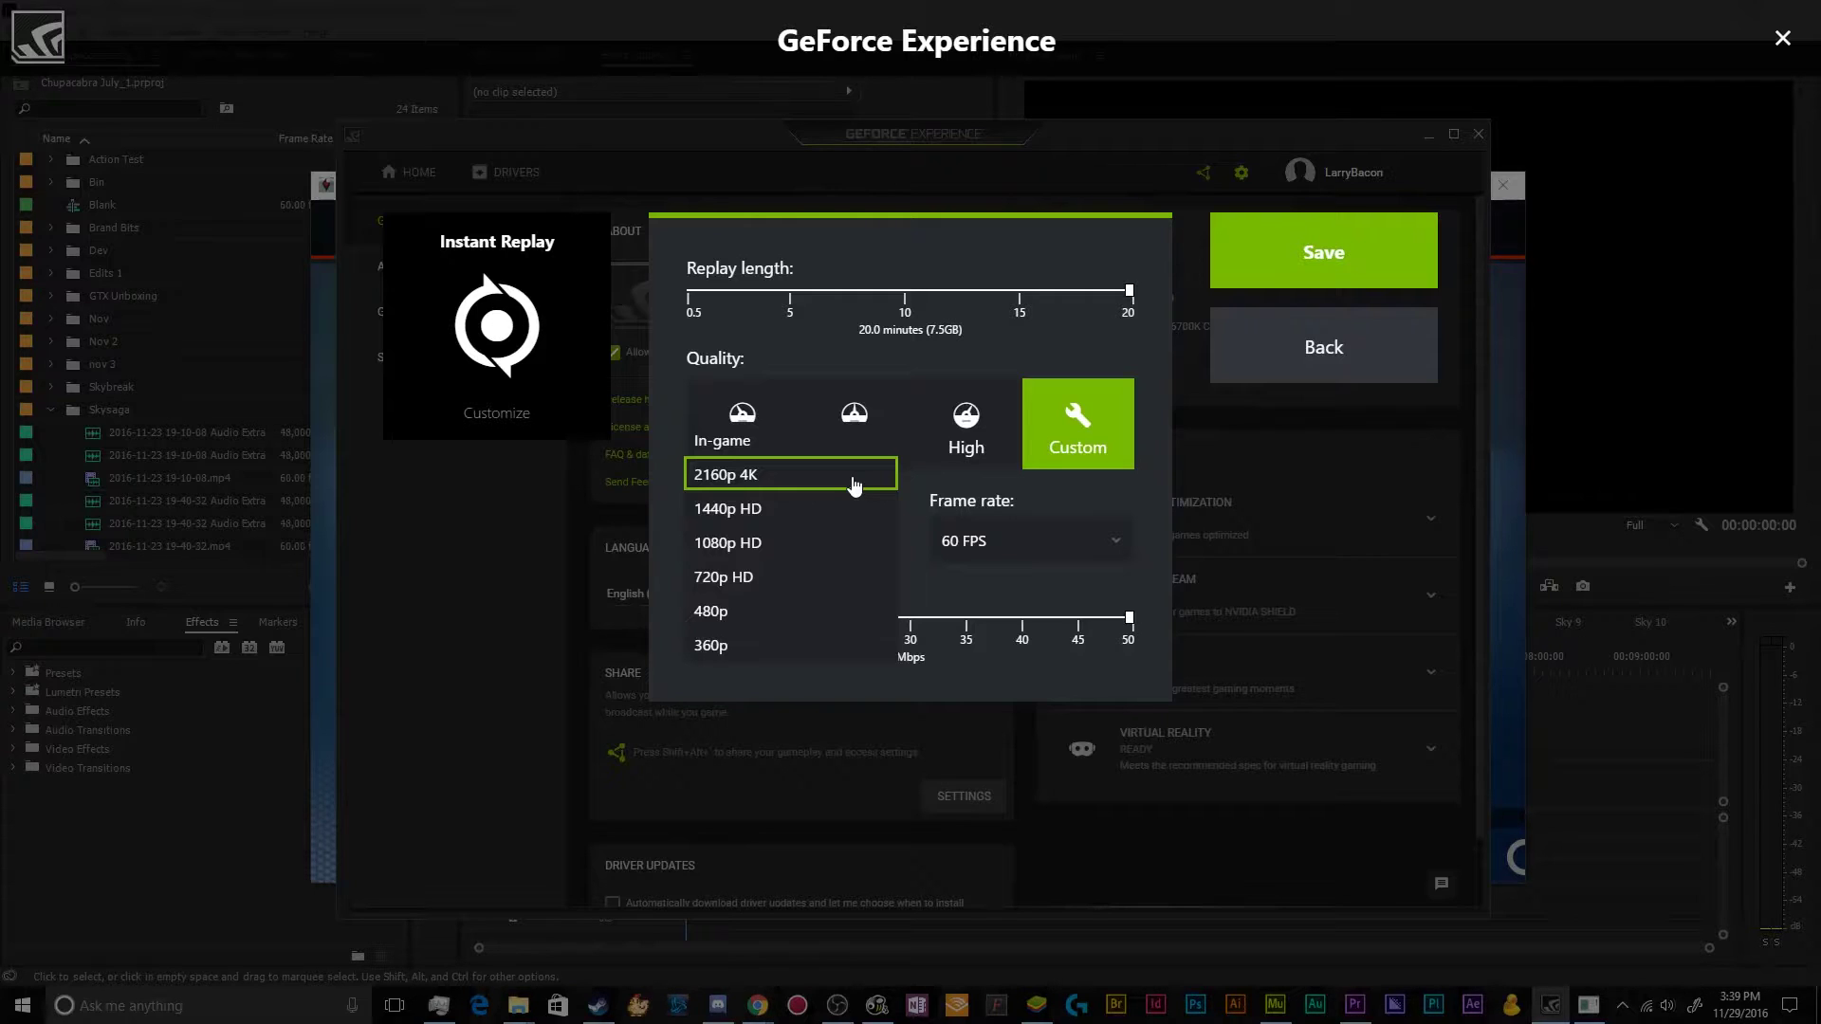
click(854, 486)
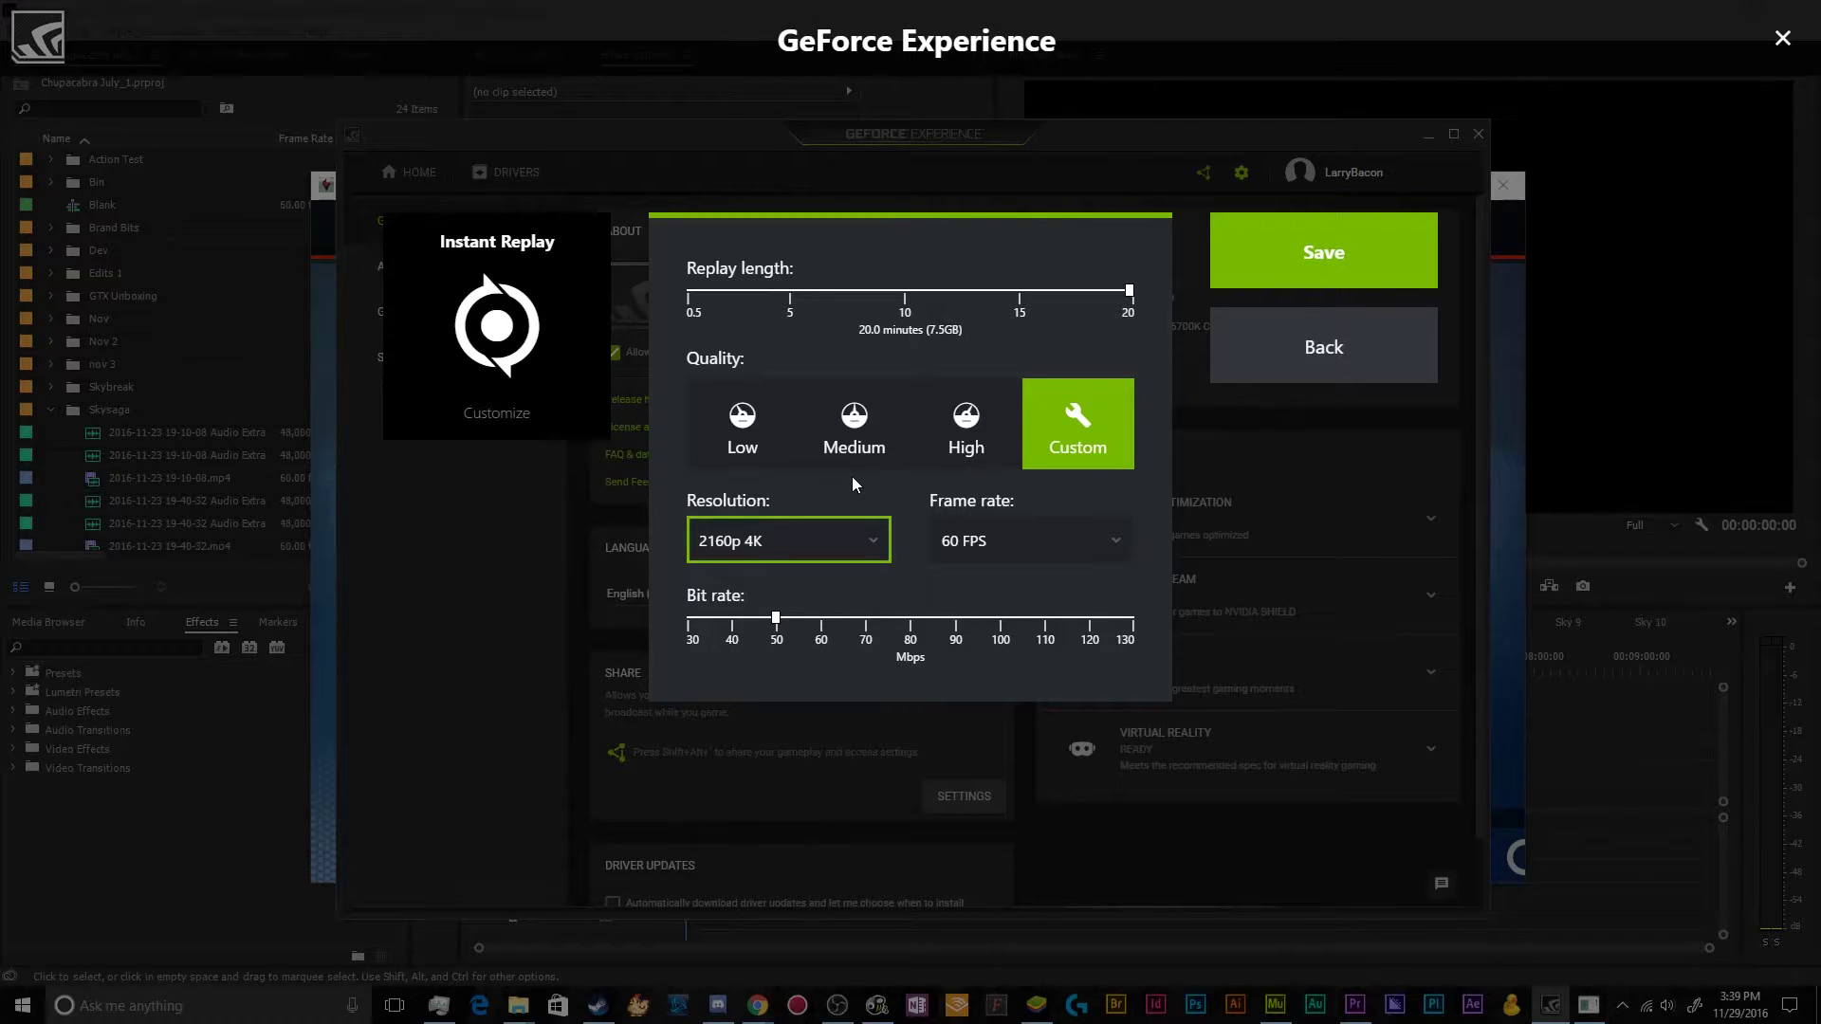
click(834, 534)
click(817, 612)
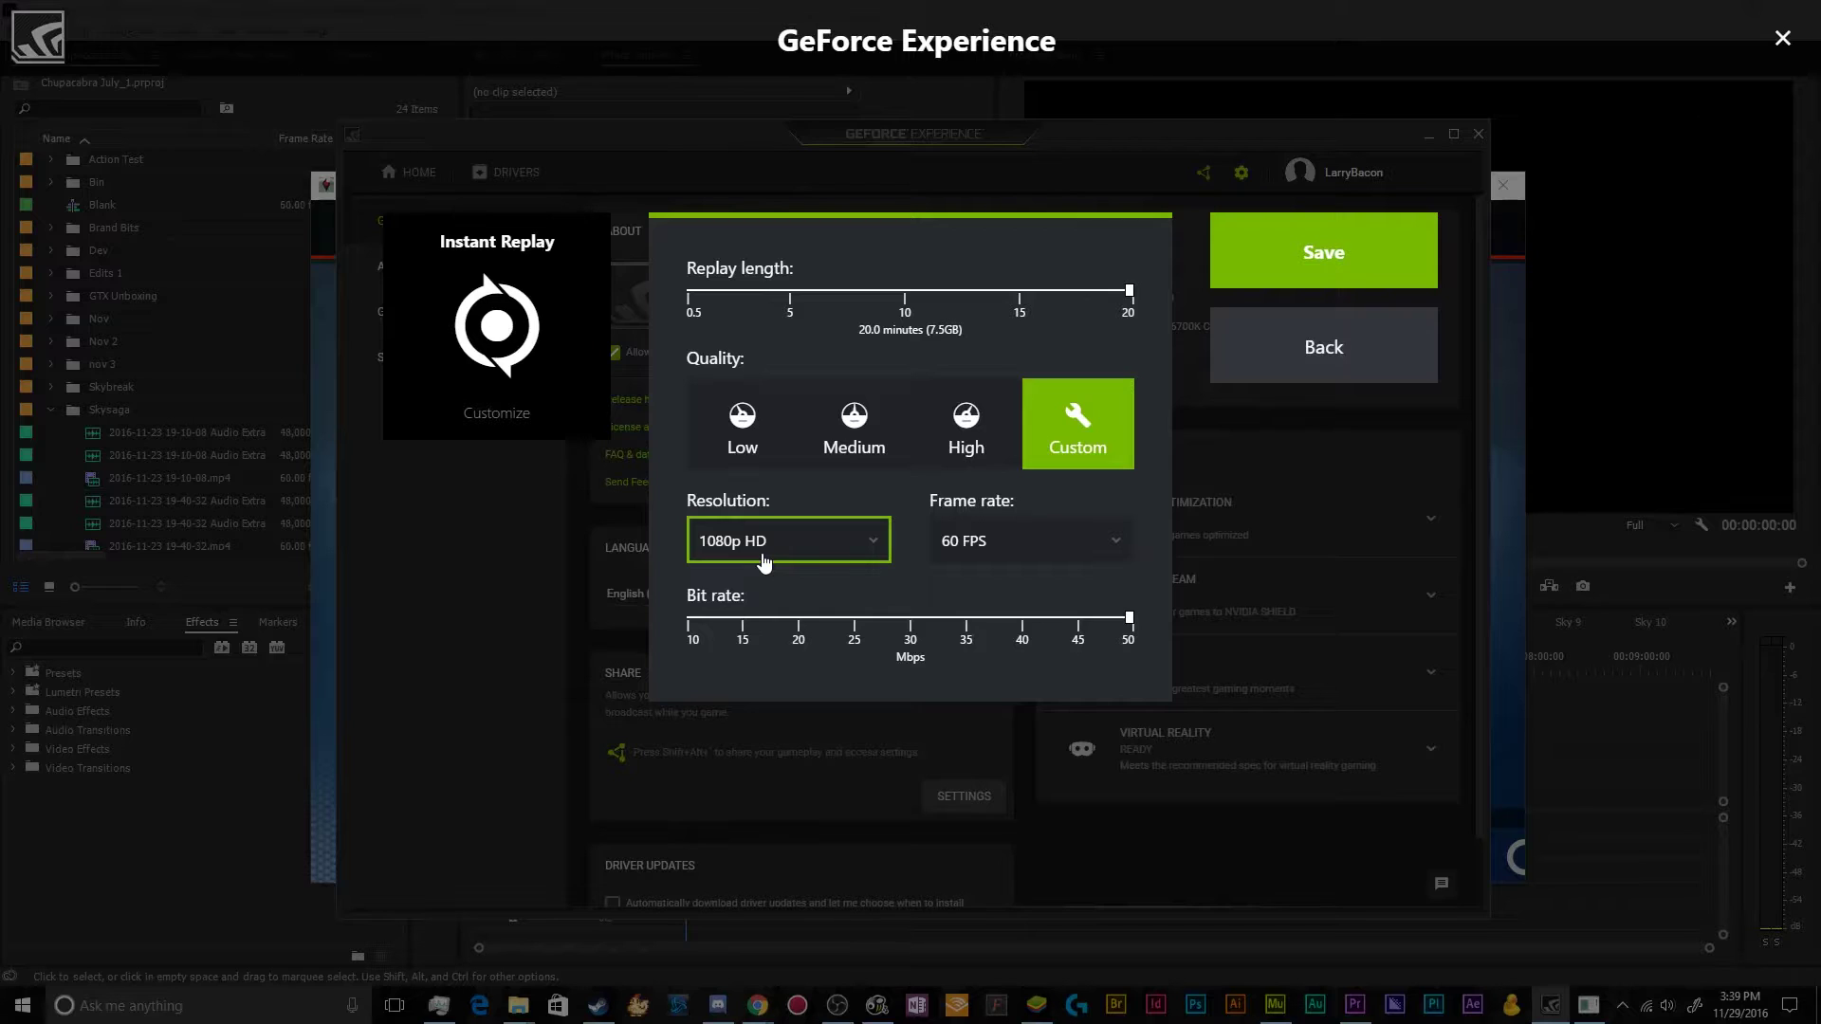
- Keep the Instant Replay frame rate at 60 FPS
click(1036, 563)
click(1037, 563)
click(1037, 562)
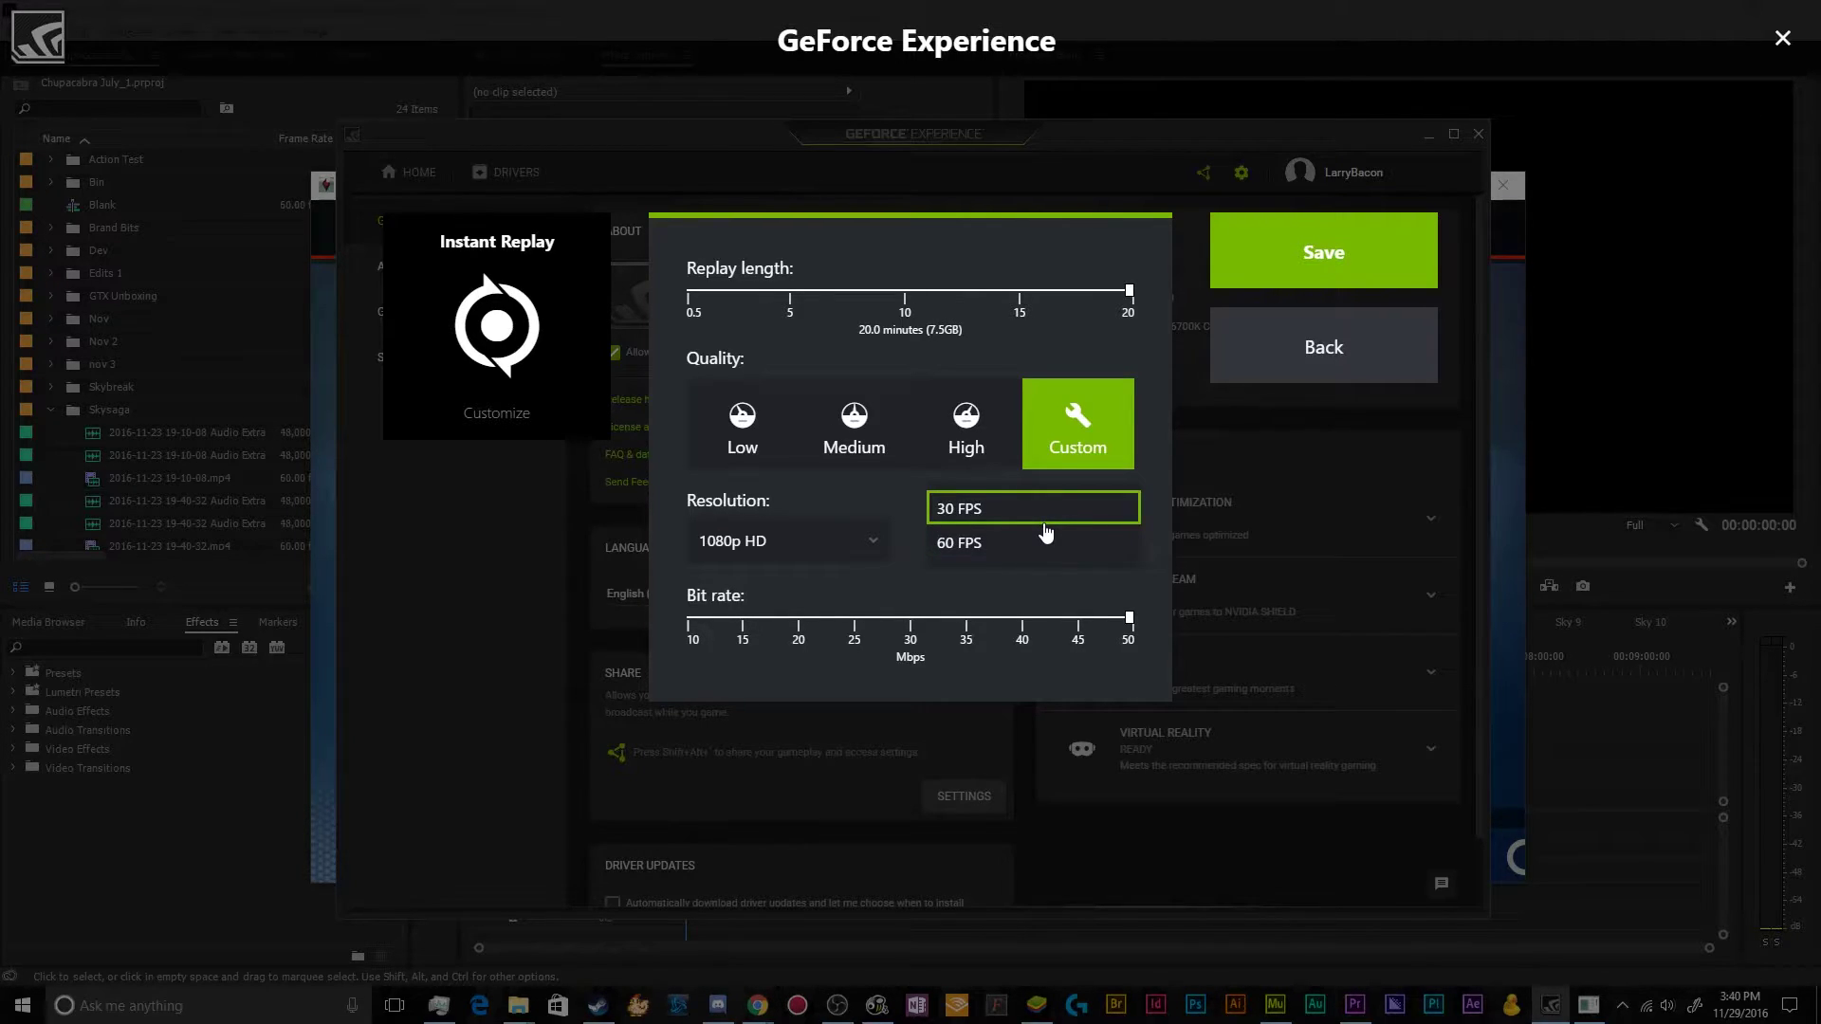
click(968, 545)
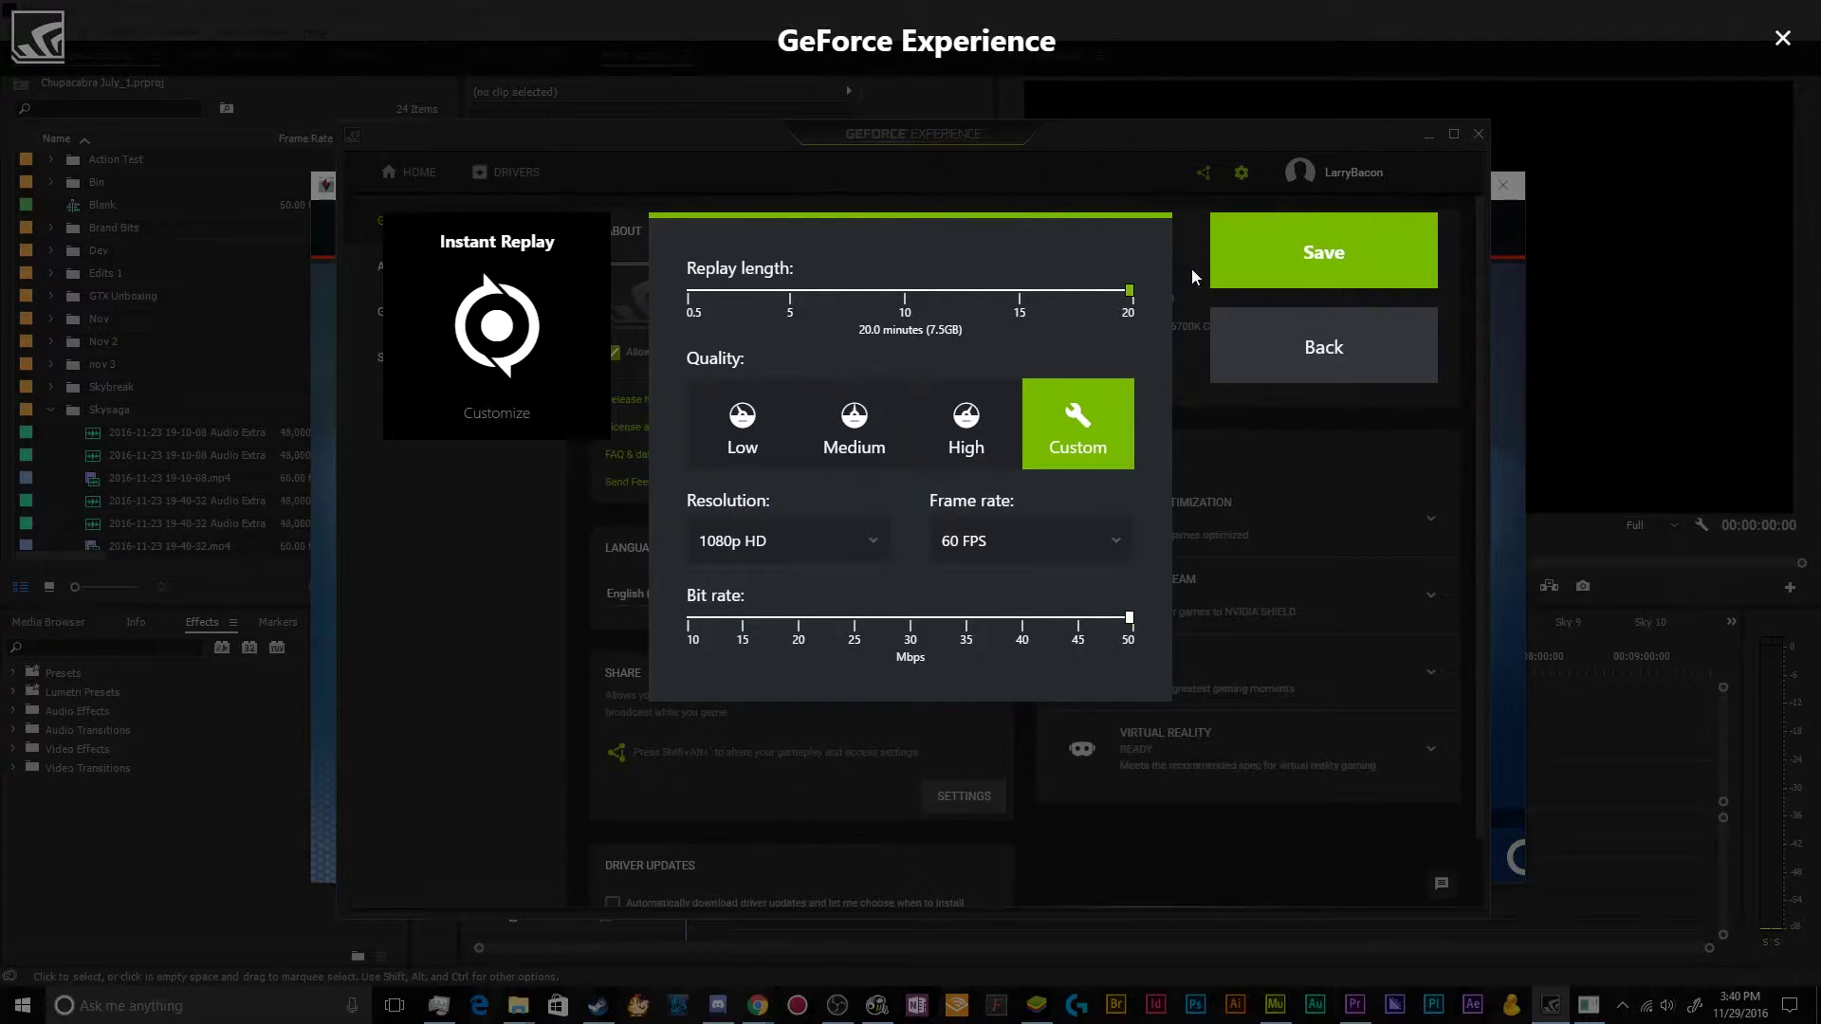
- Save the Instant Replay settings and open the Record customization panel
click(1230, 273)
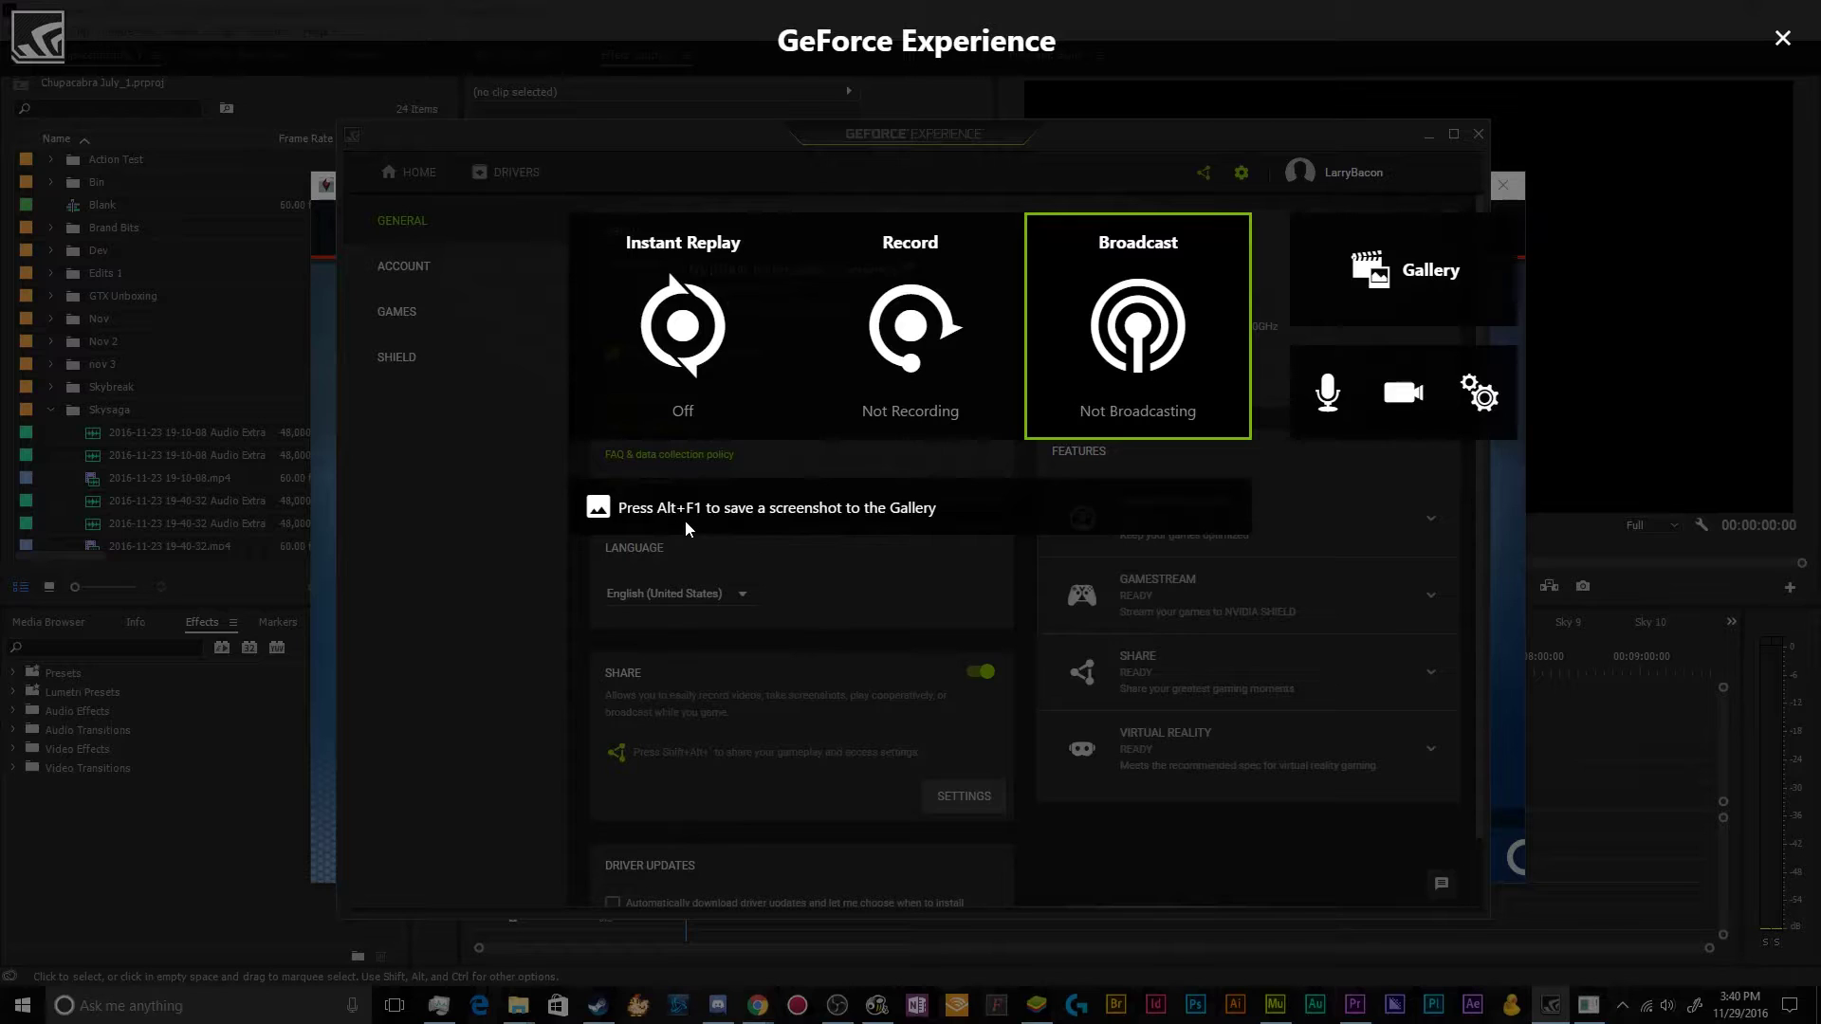
click(943, 420)
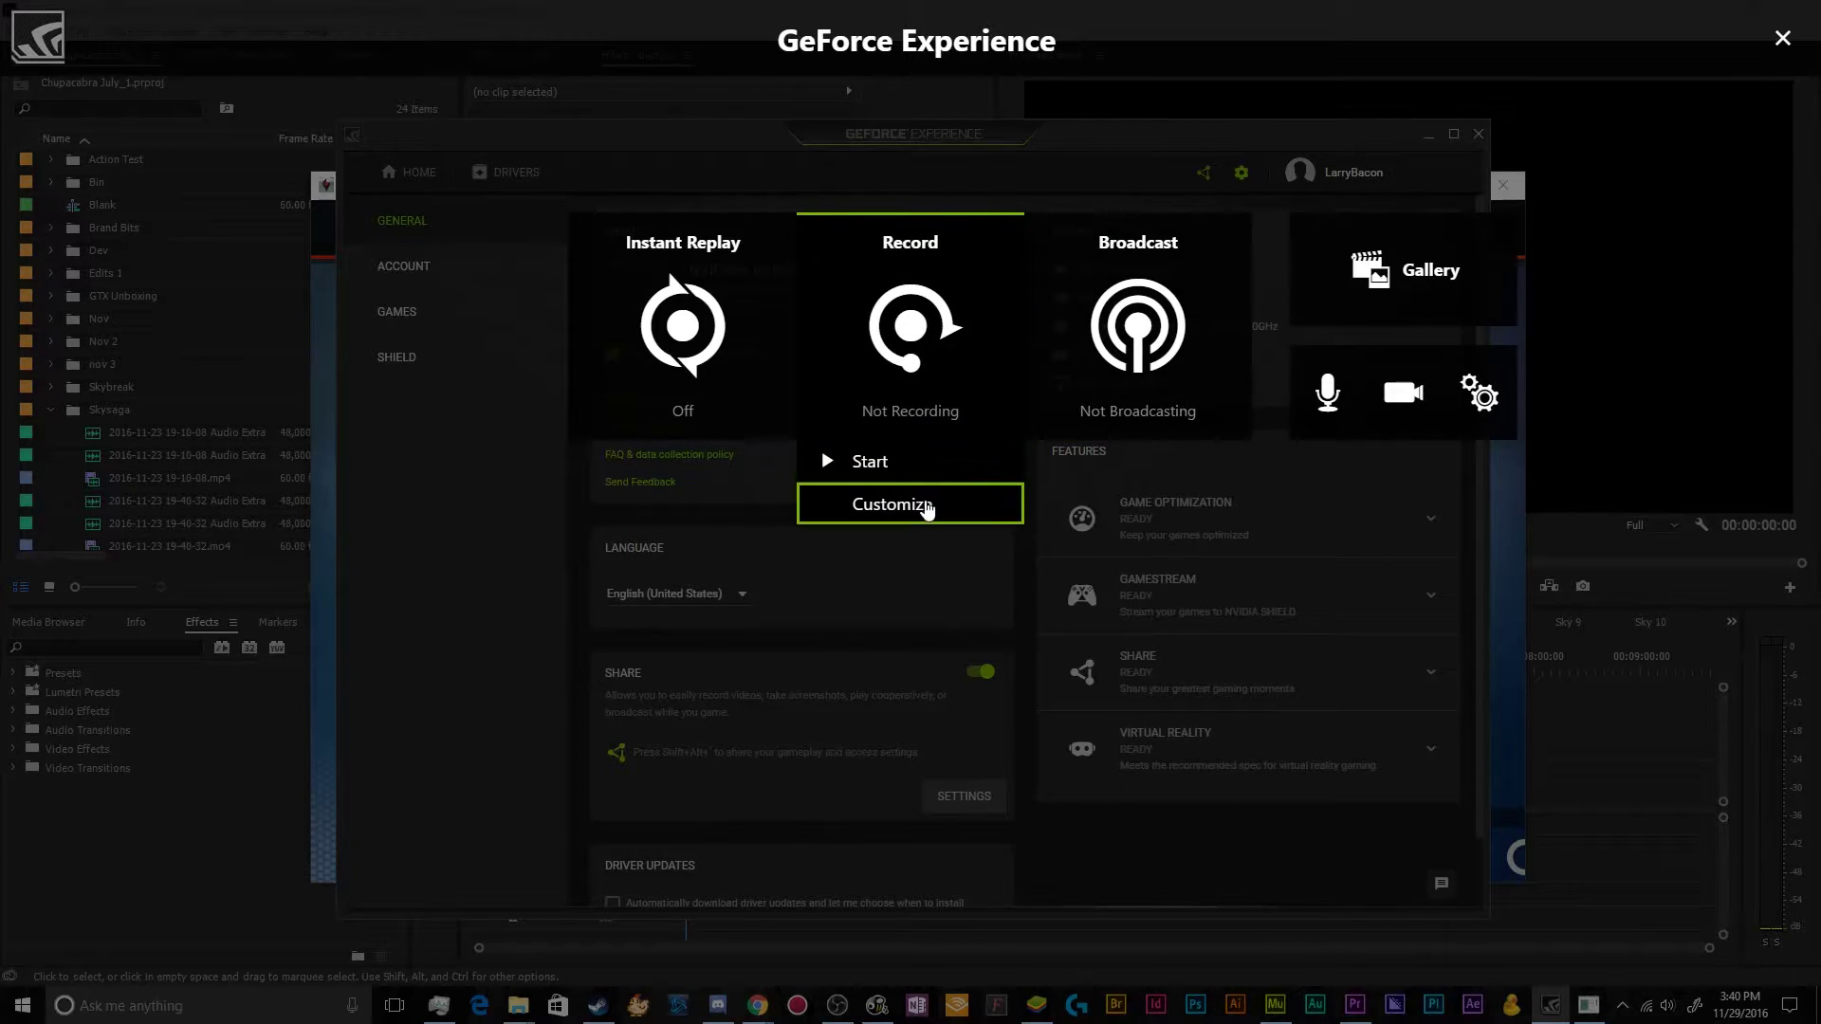
click(930, 506)
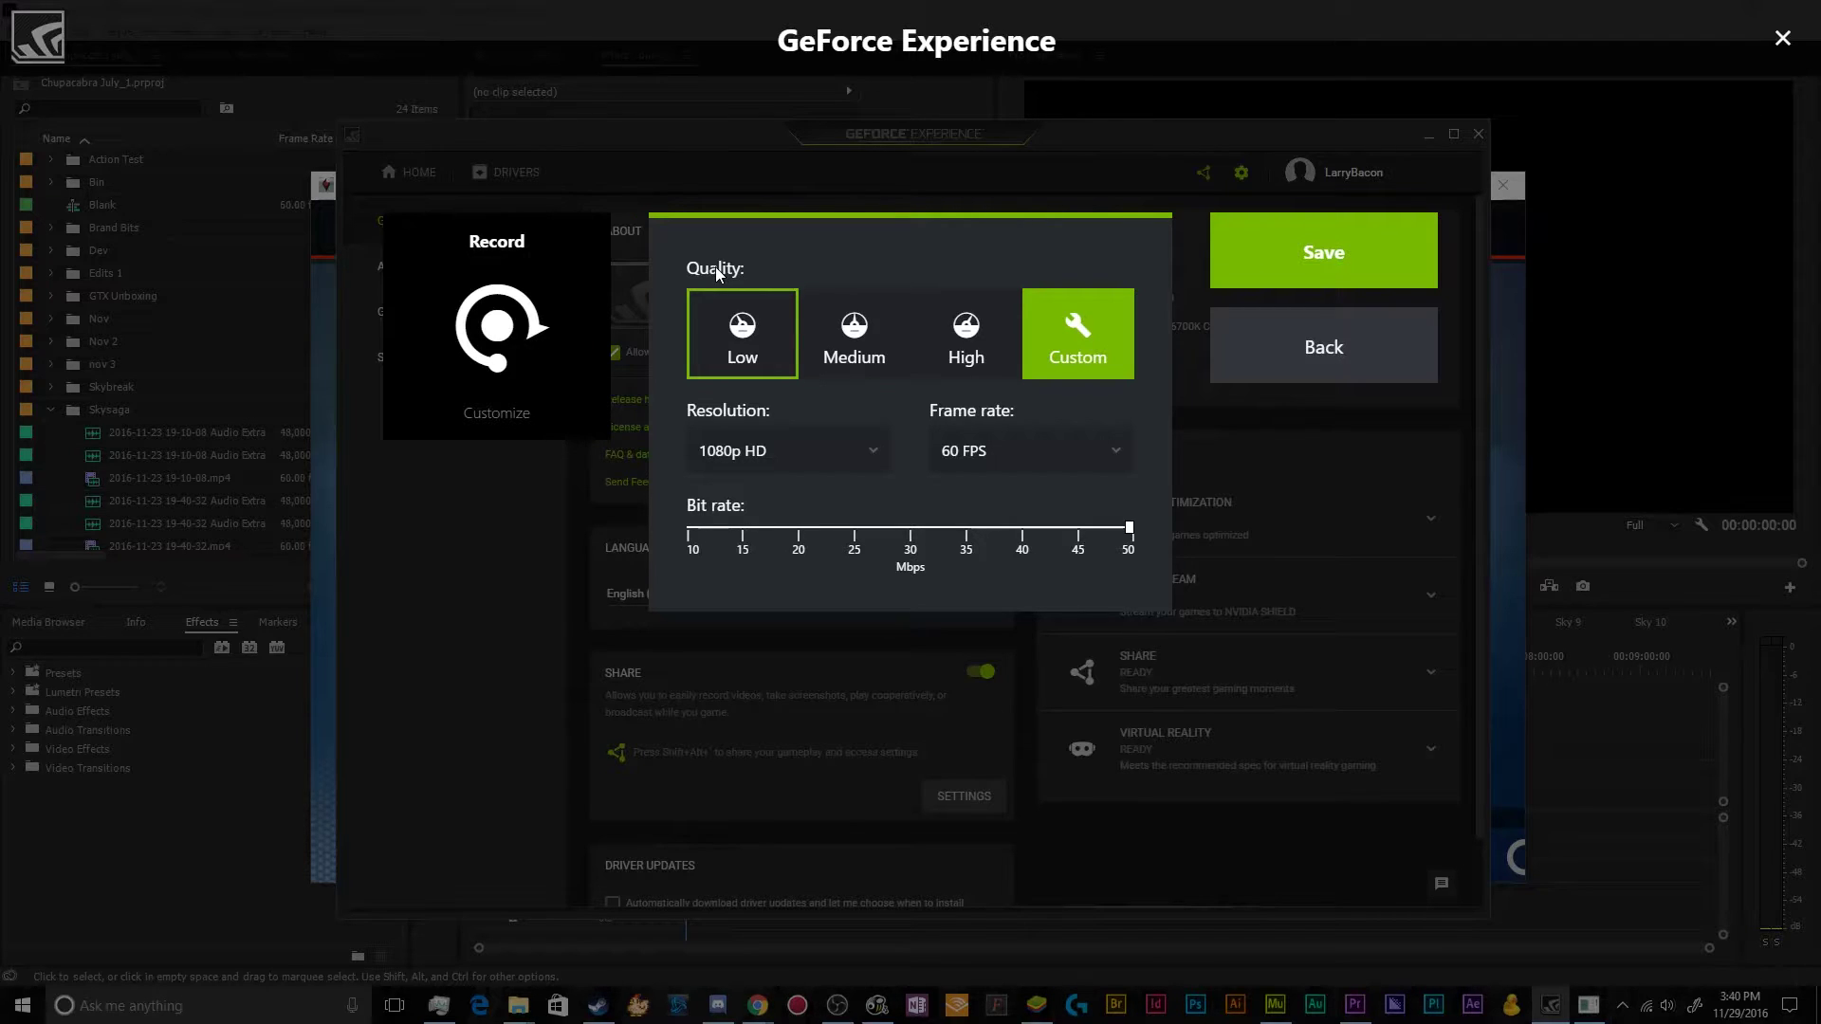
key(Tab)
key(Tab)
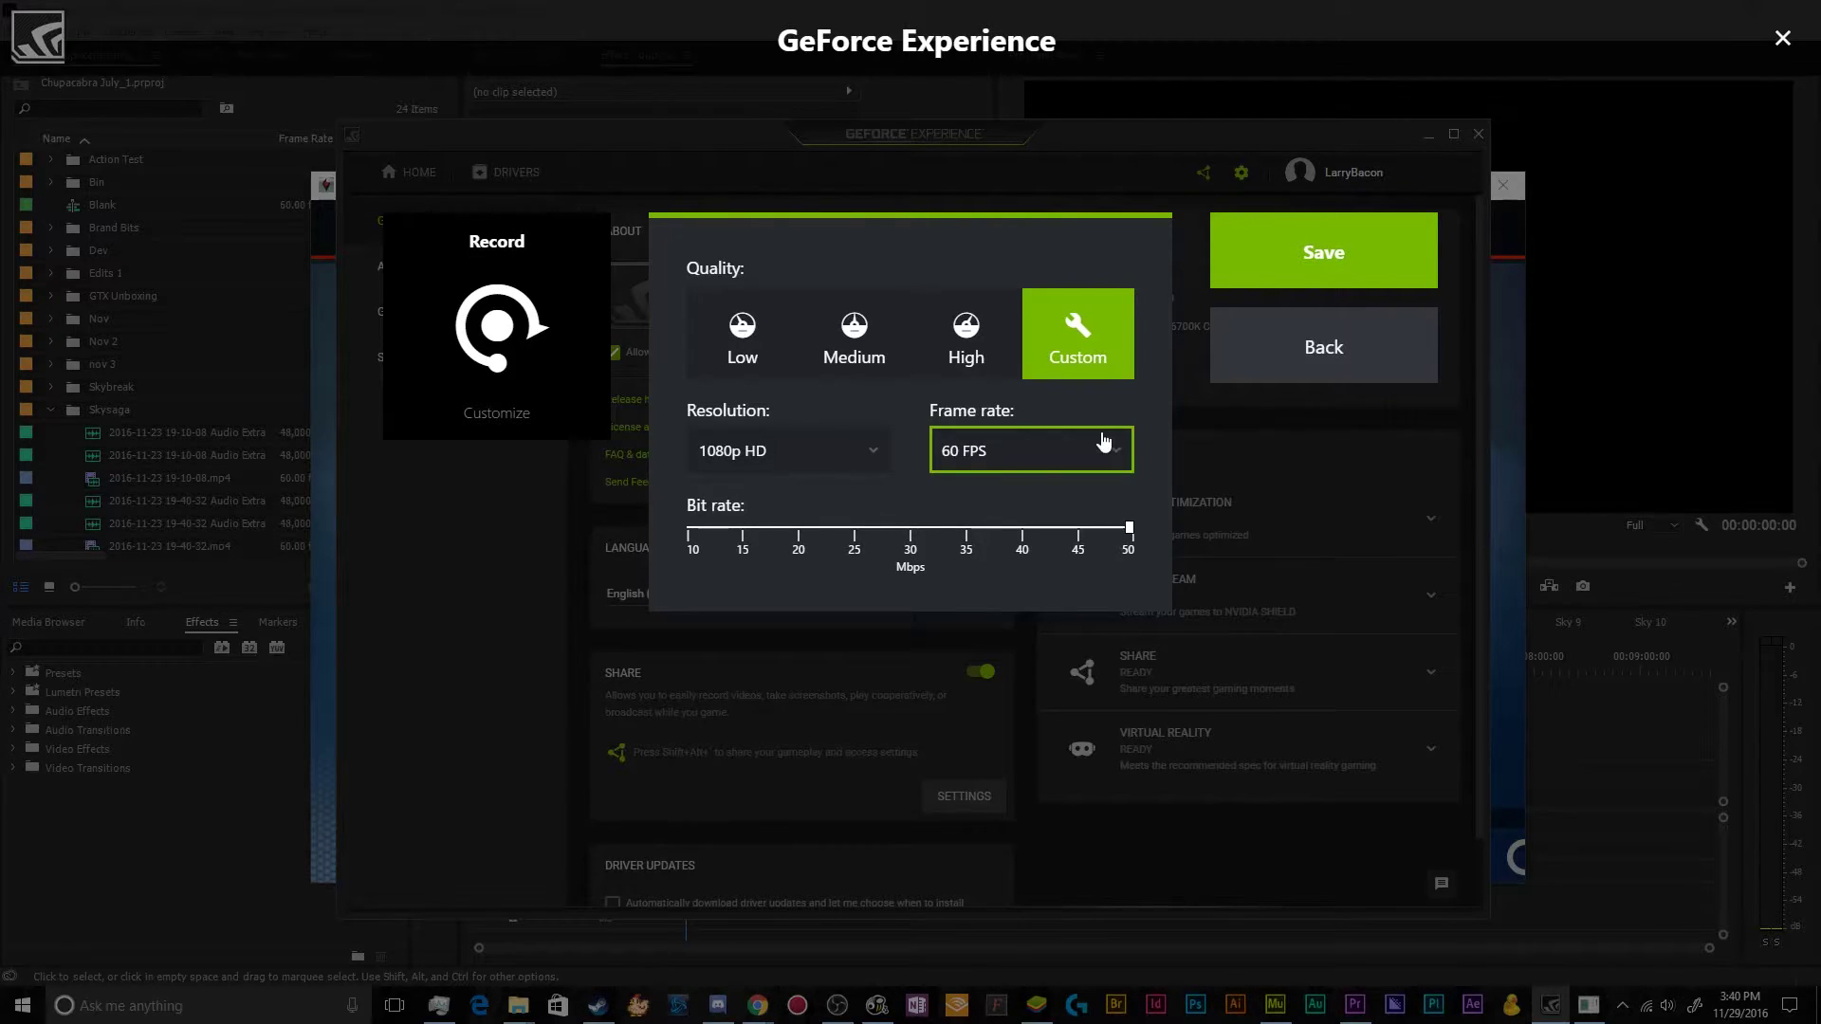
key(Tab)
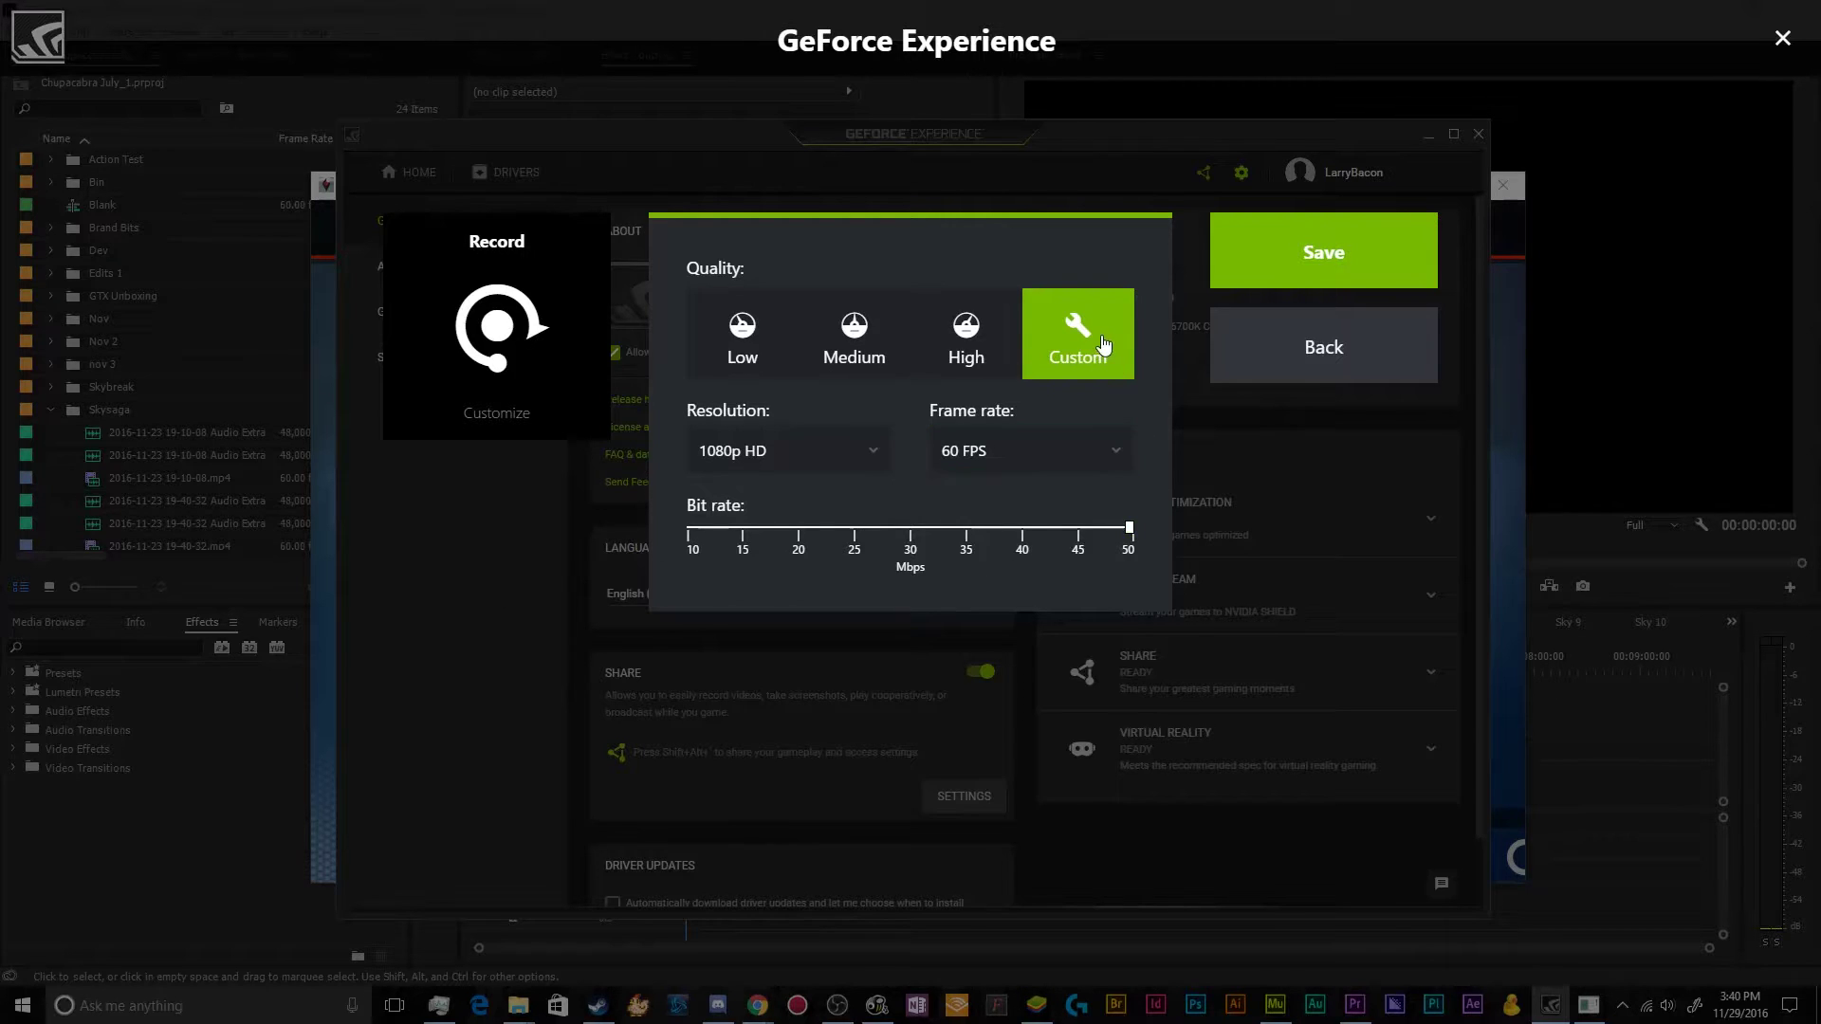
key(shift+Tab)
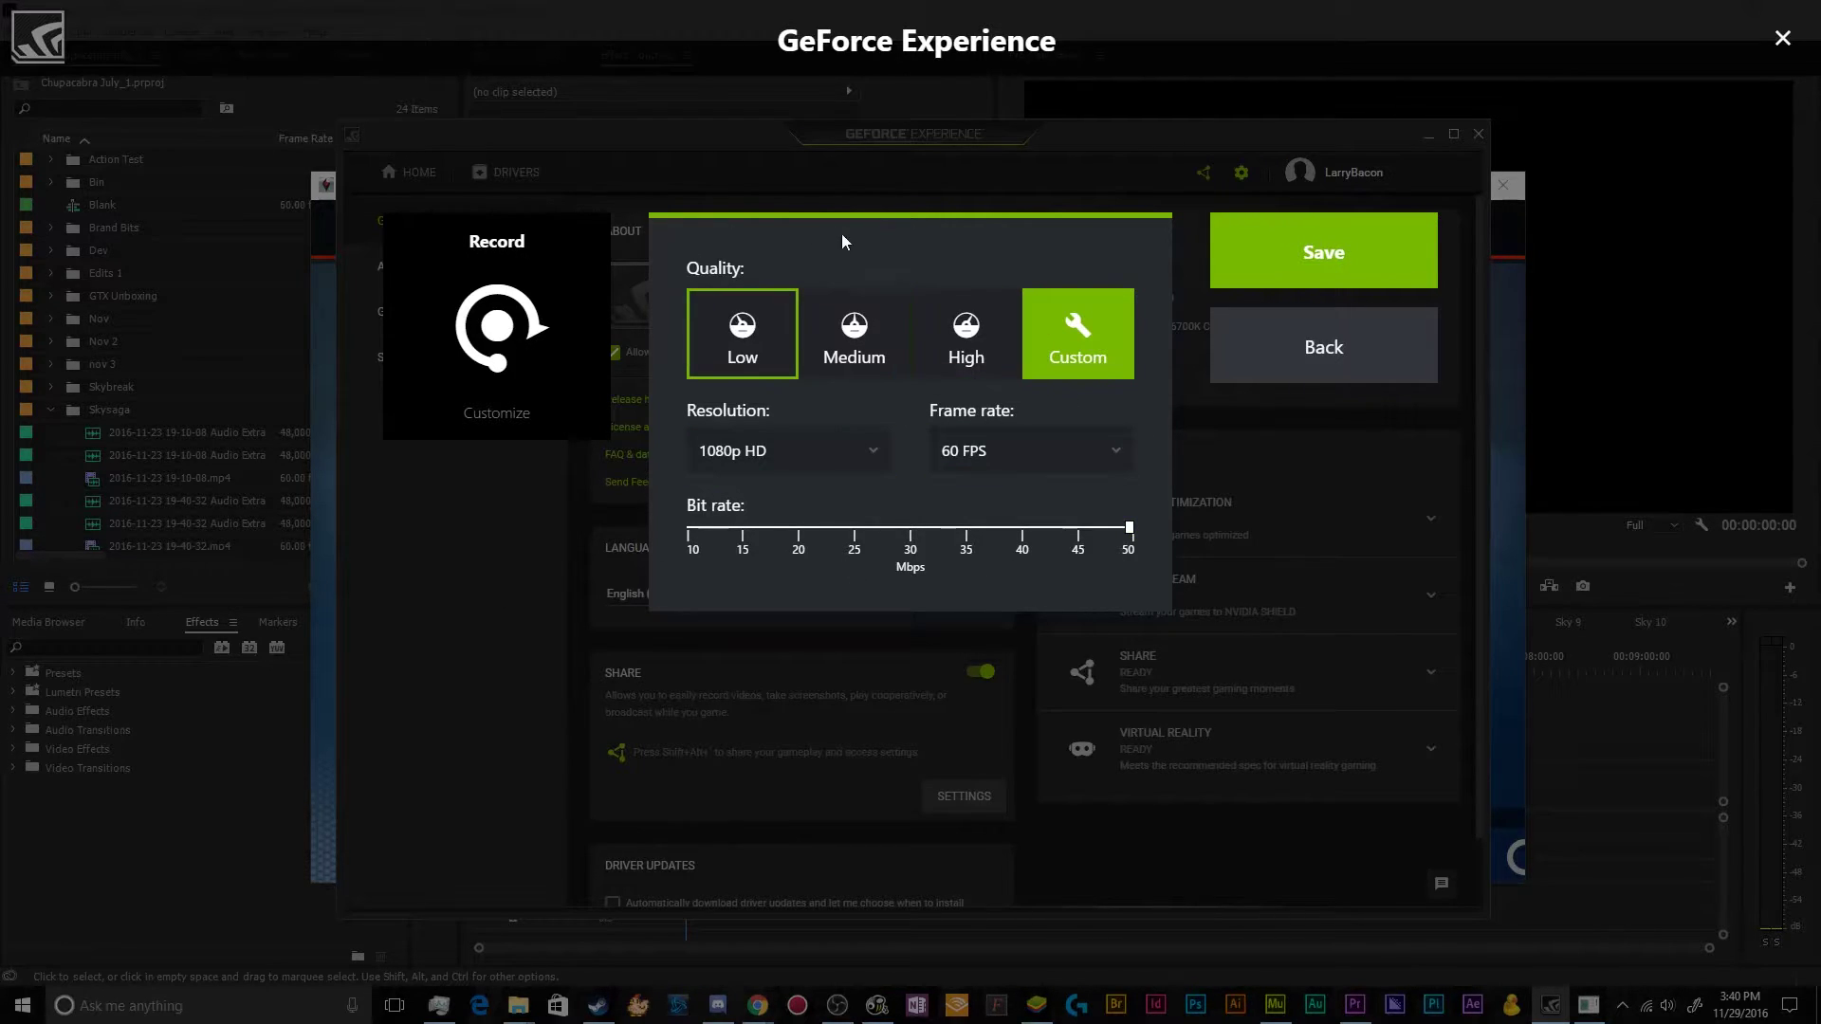
- Keep recording at 1080p HD and move the bit rate from 40 to 50 Mbps
click(813, 473)
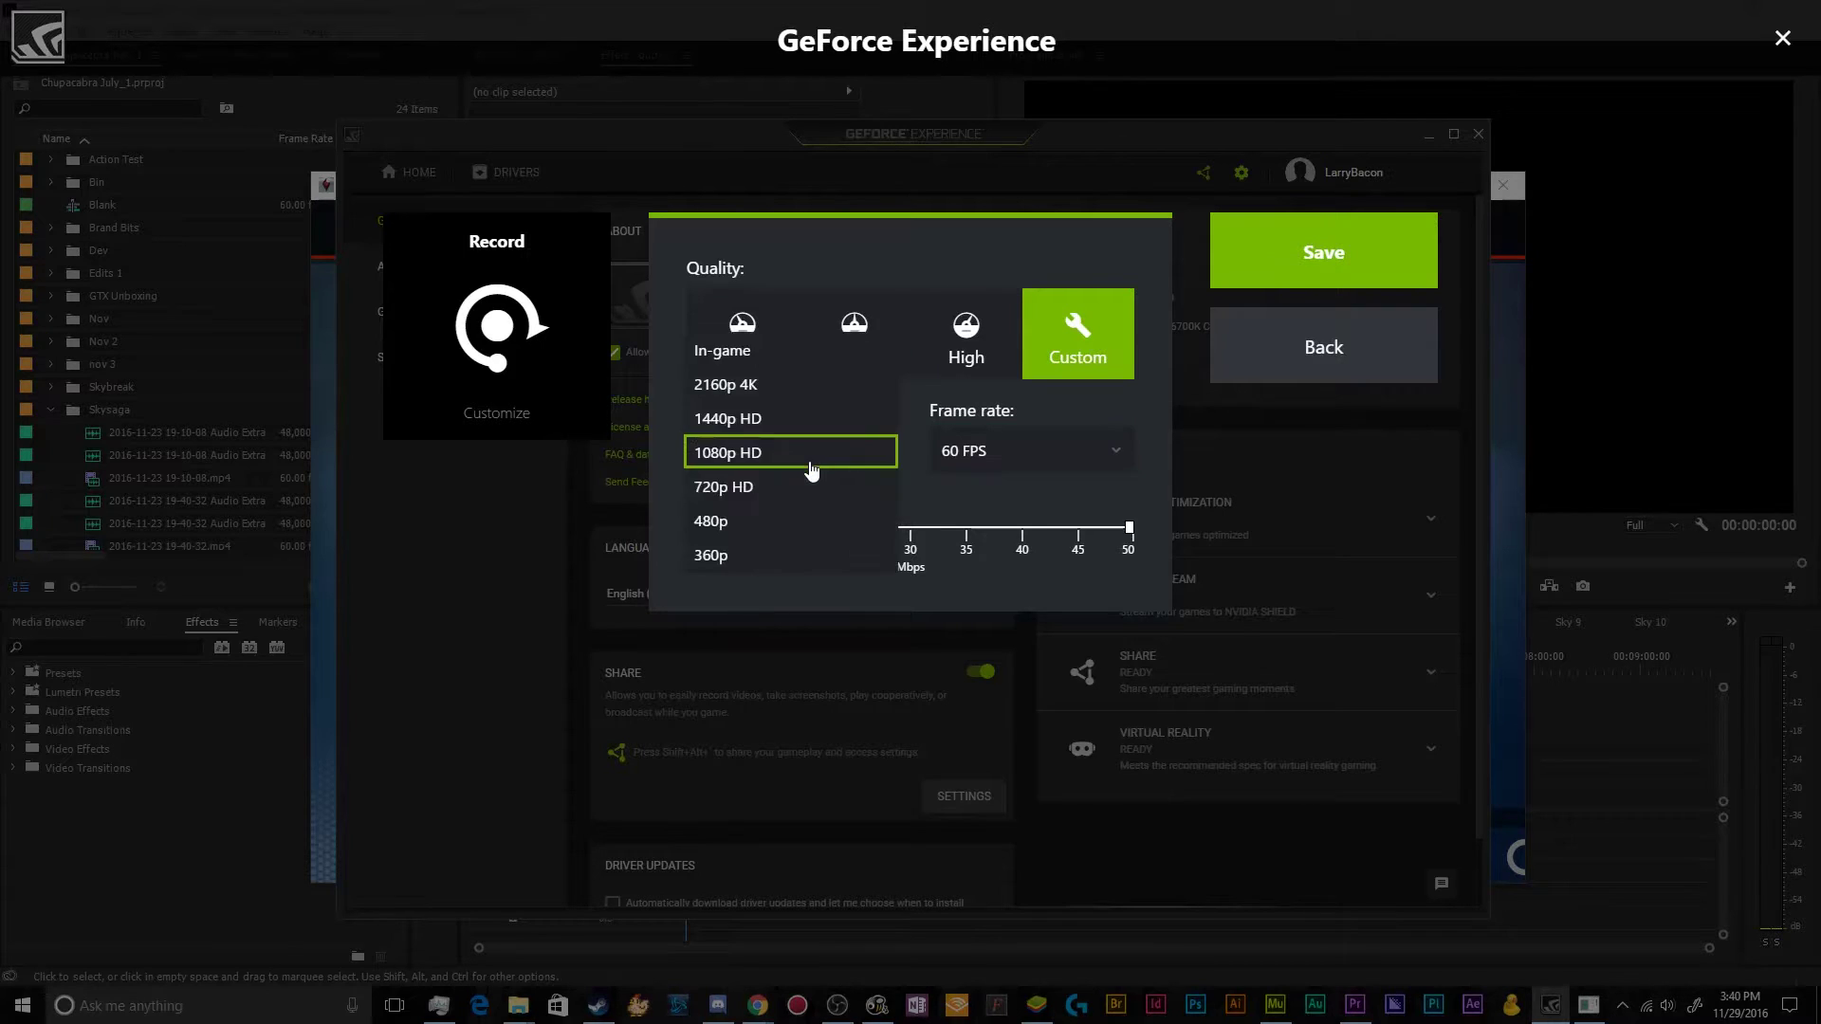
click(813, 468)
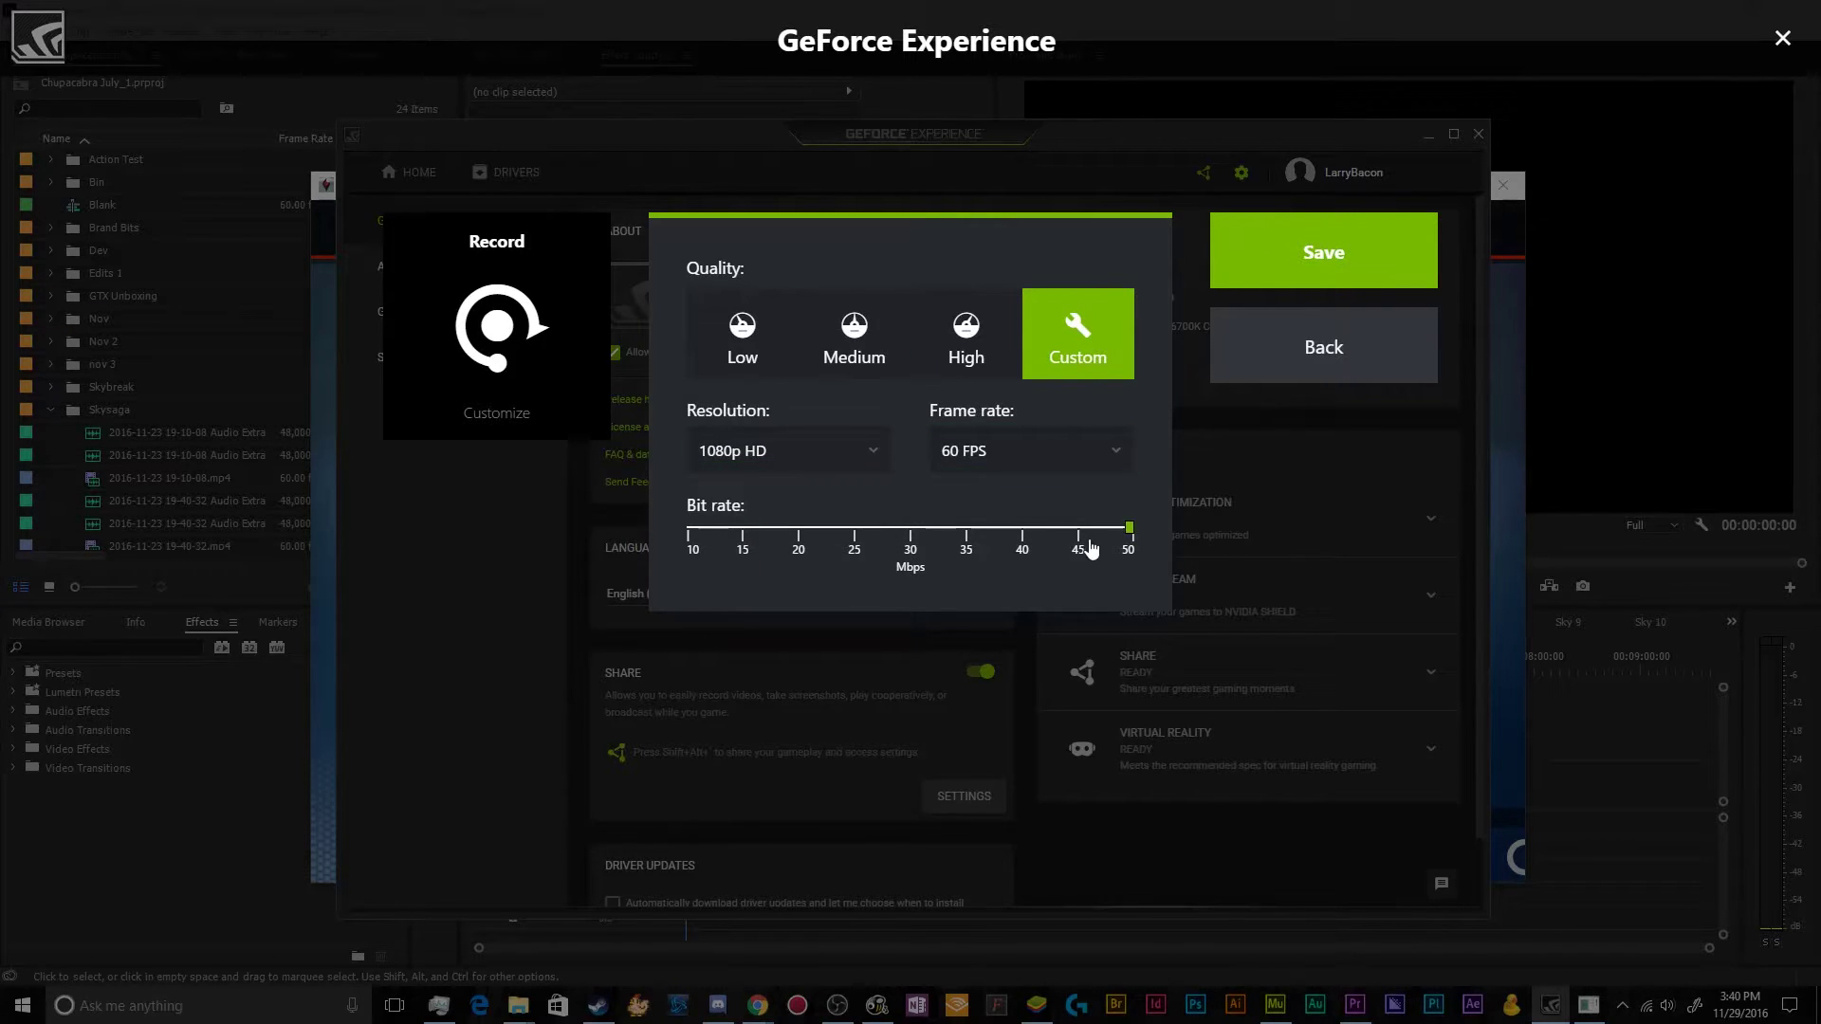
click(1011, 548)
drag(960, 524, 1129, 527)
- Try the 2160p 4K and In-game recording resolutions
click(773, 447)
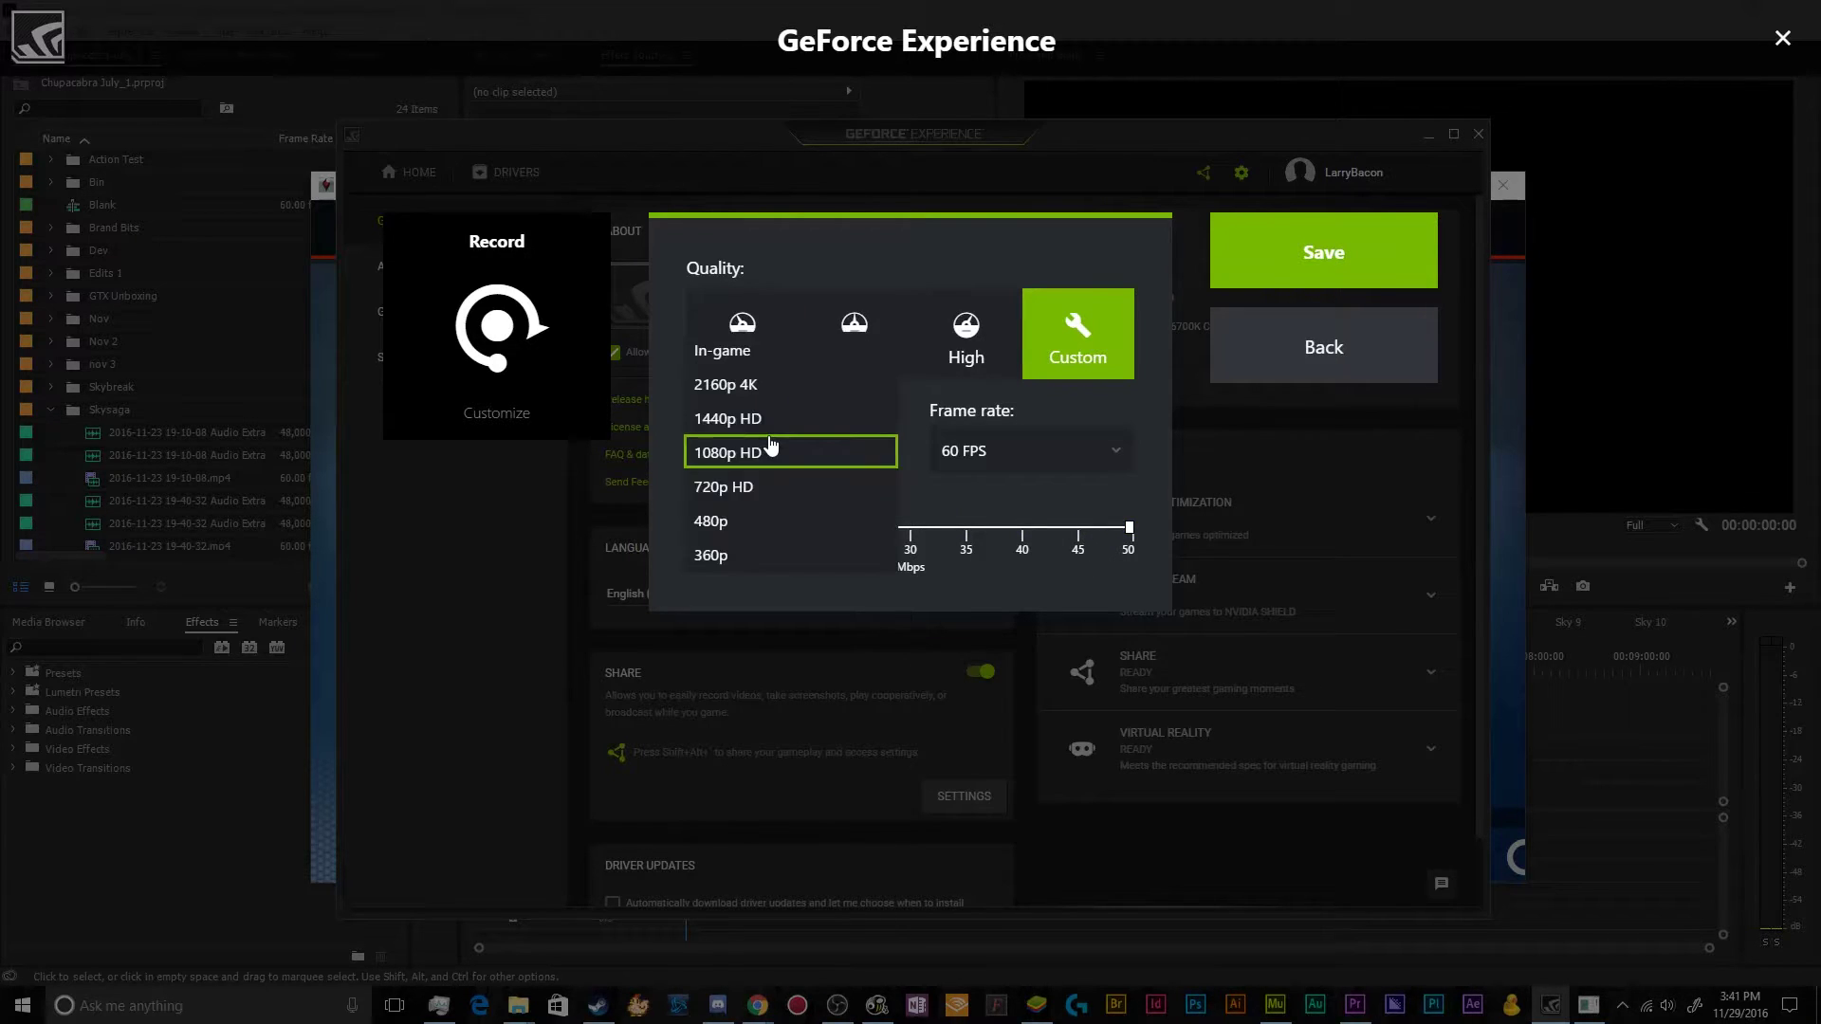
click(779, 388)
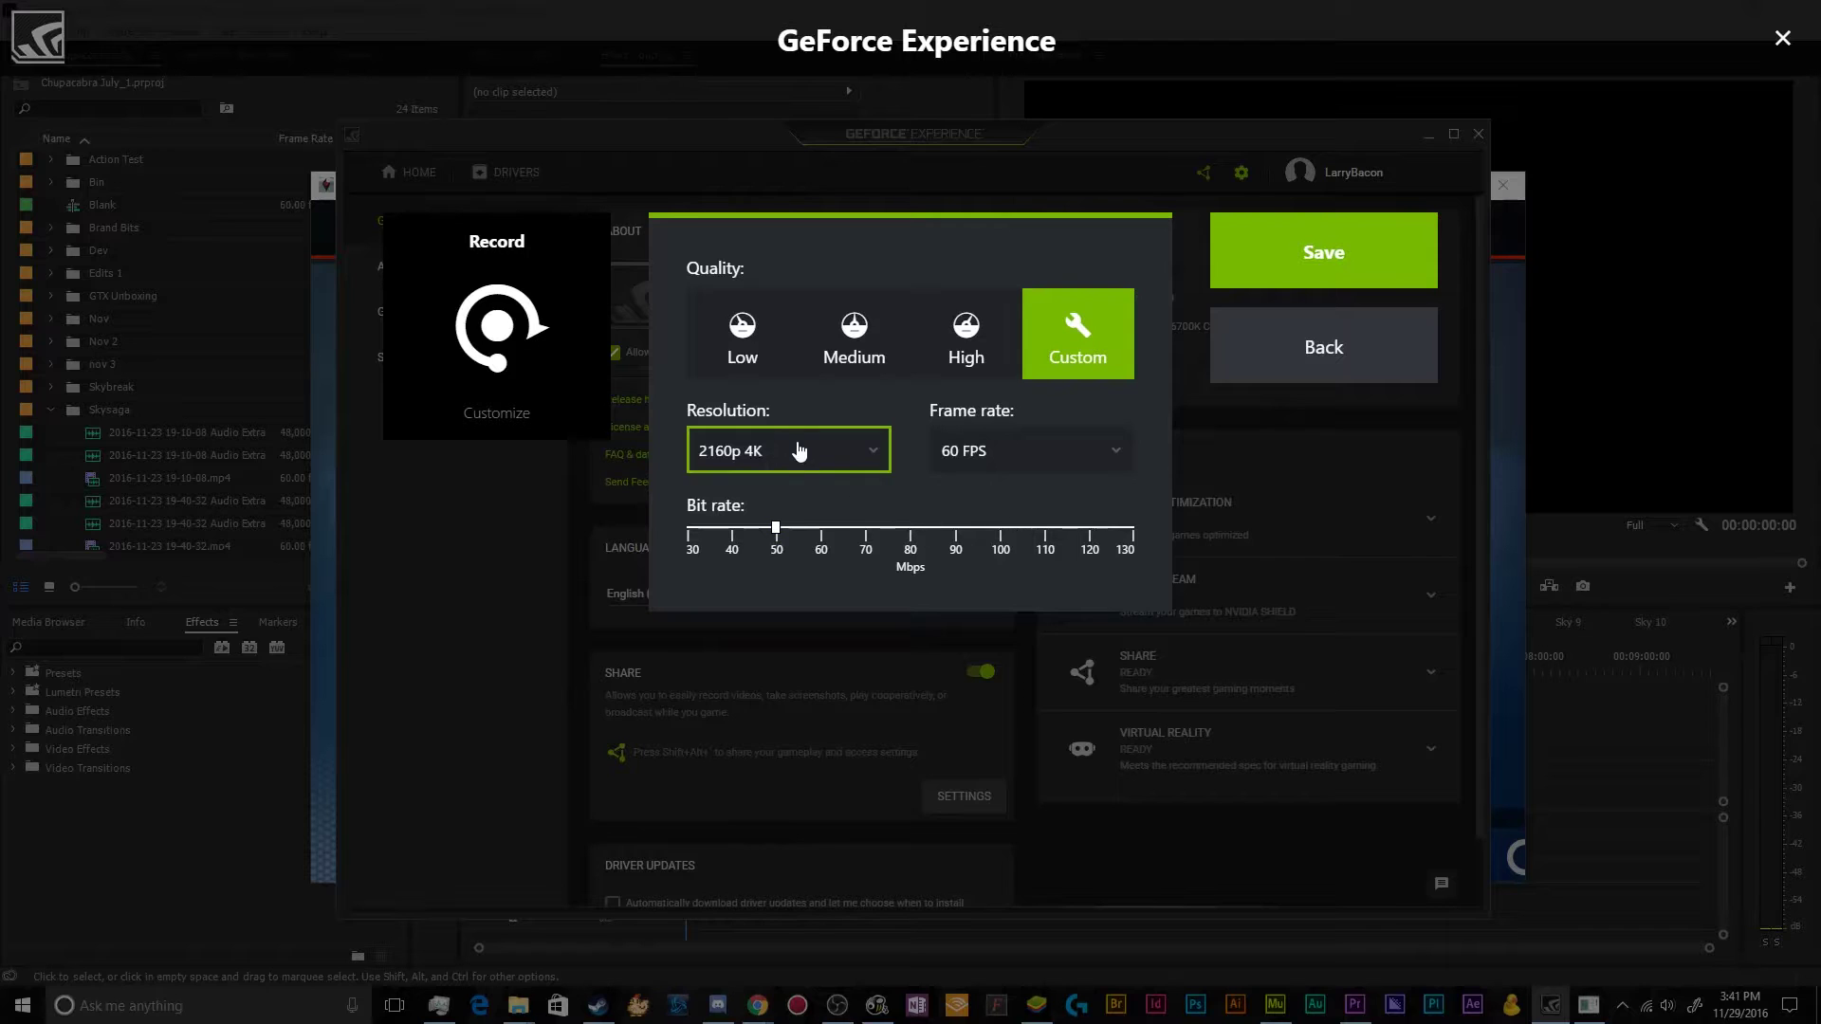
click(761, 466)
click(760, 462)
click(763, 453)
click(766, 442)
click(770, 450)
click(767, 423)
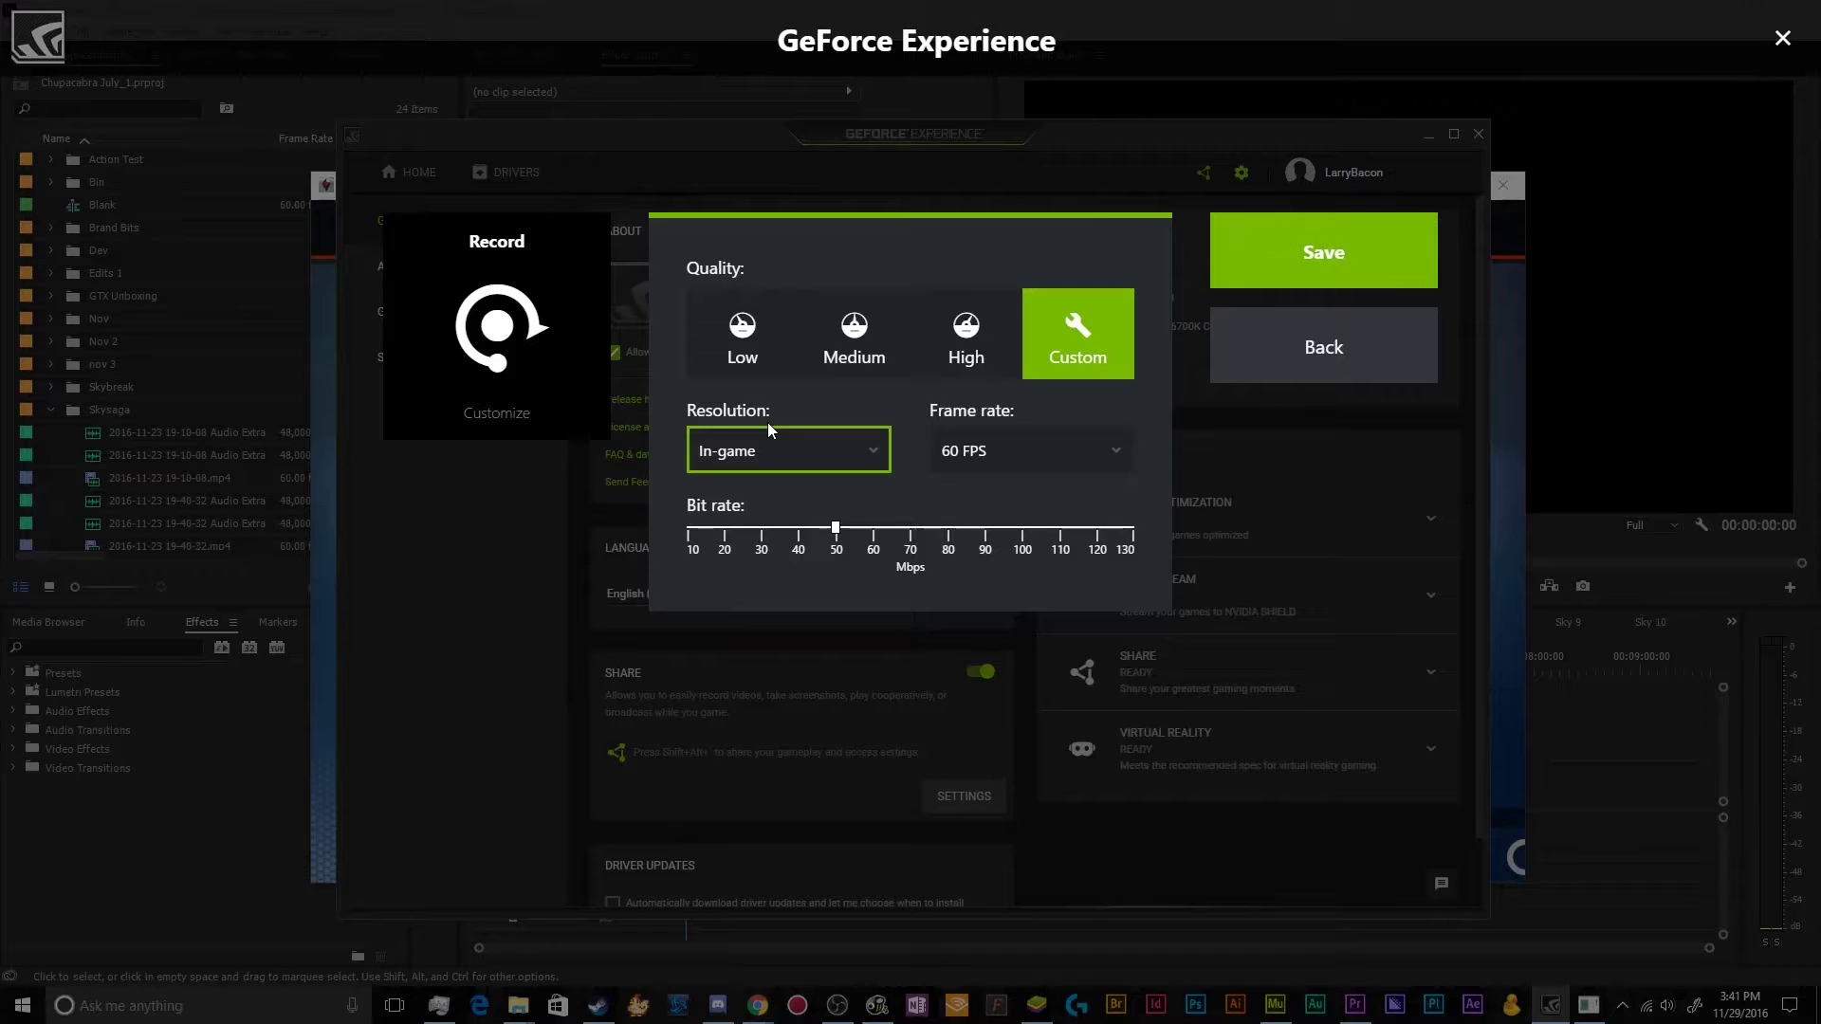
- Cycle the recording resolution through 1080p HD, 720p HD, 2160p 4K and In-game
click(767, 449)
click(761, 565)
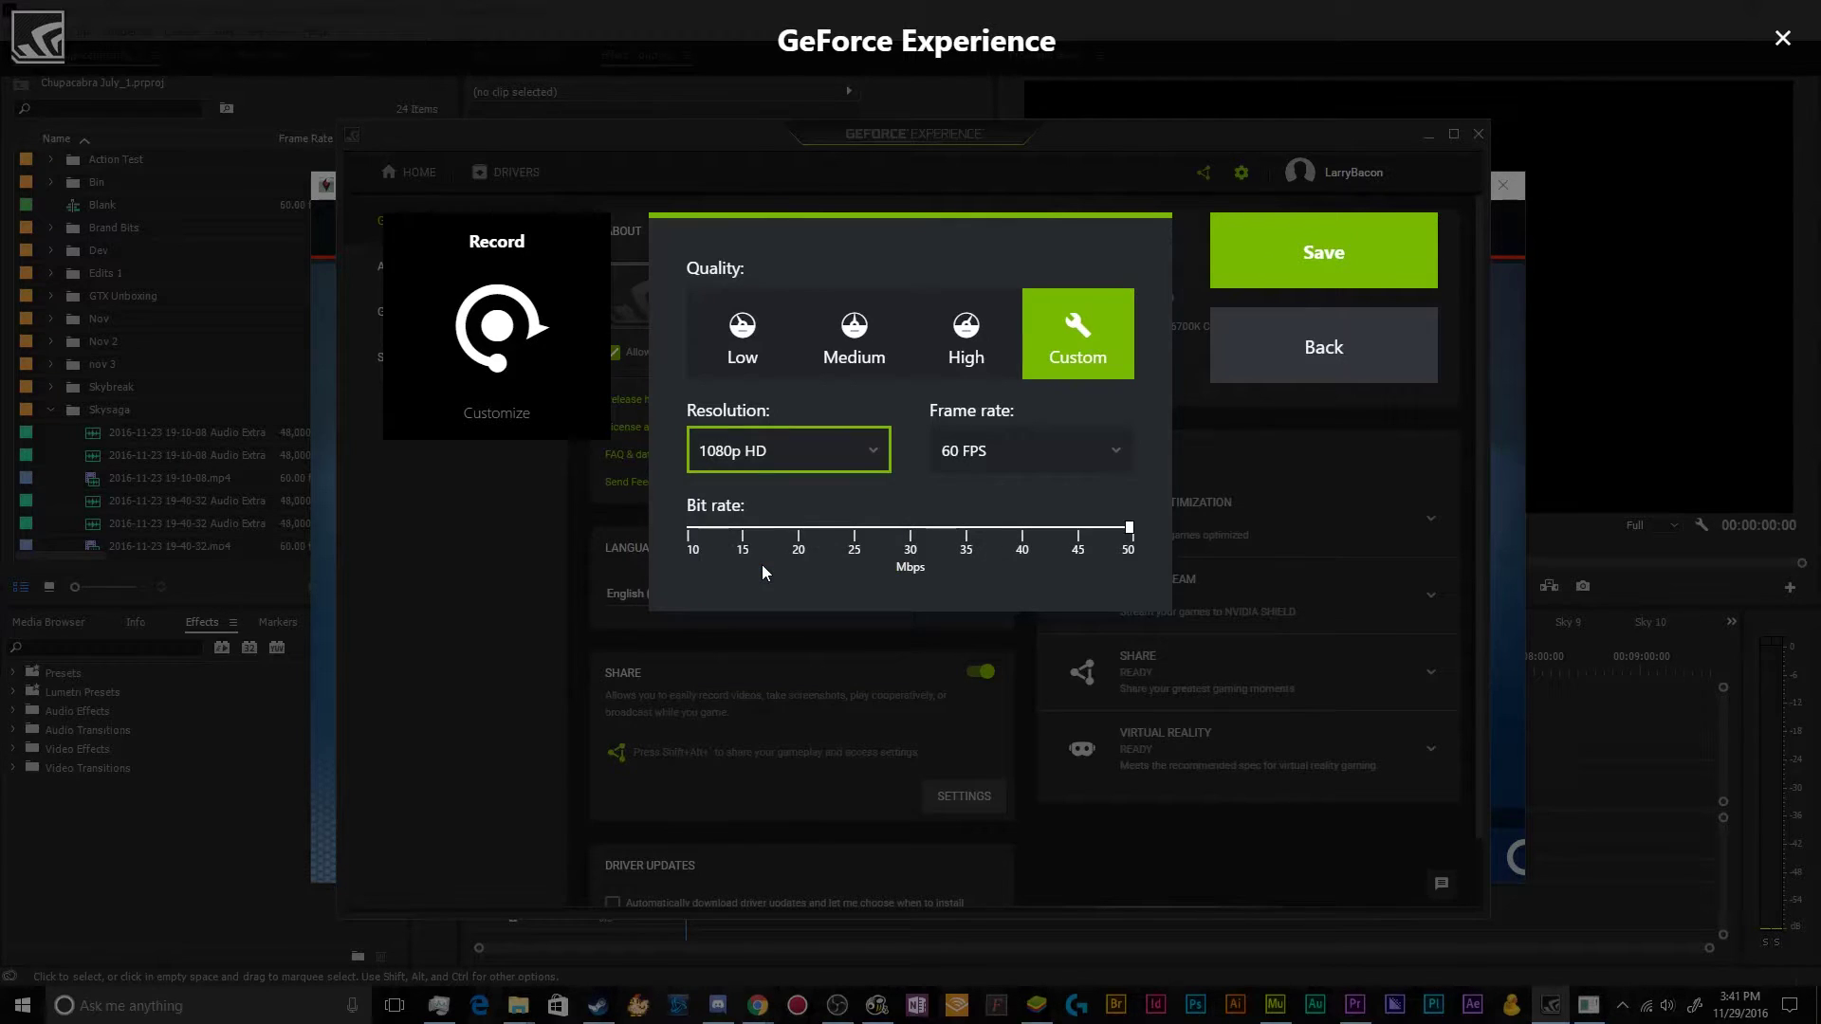
click(769, 467)
click(774, 491)
click(775, 464)
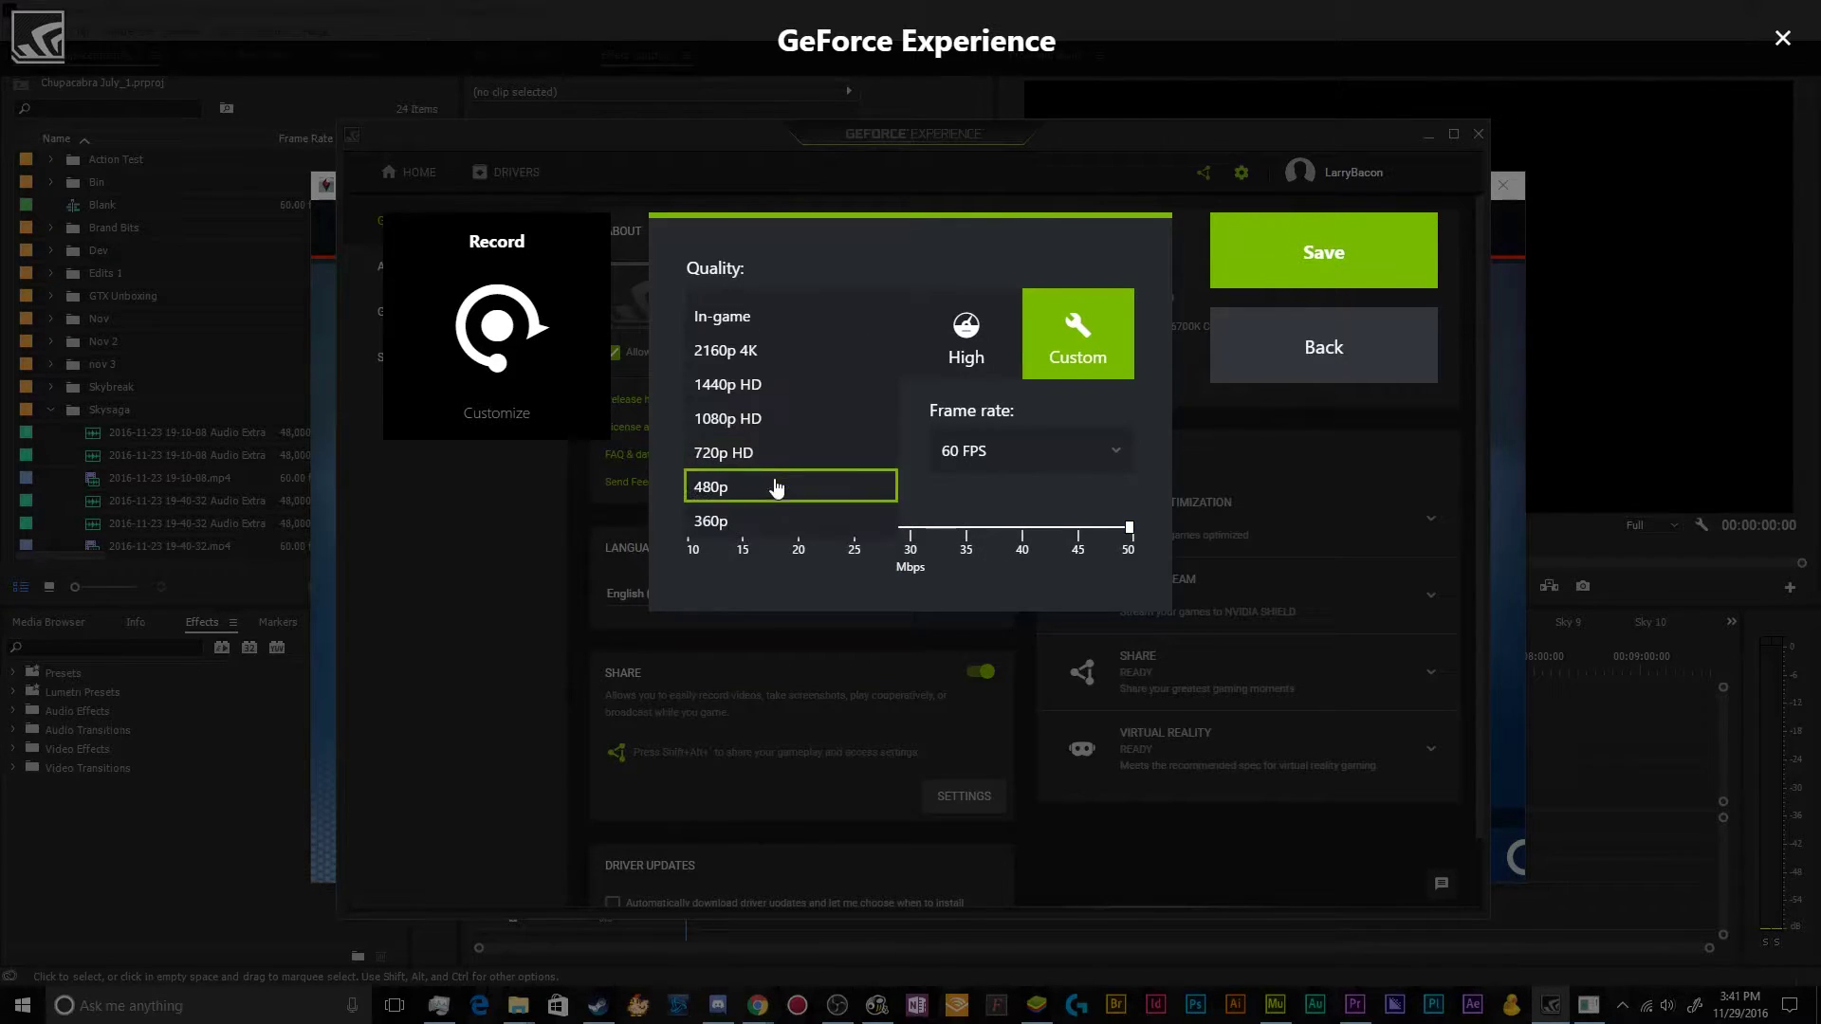
click(787, 348)
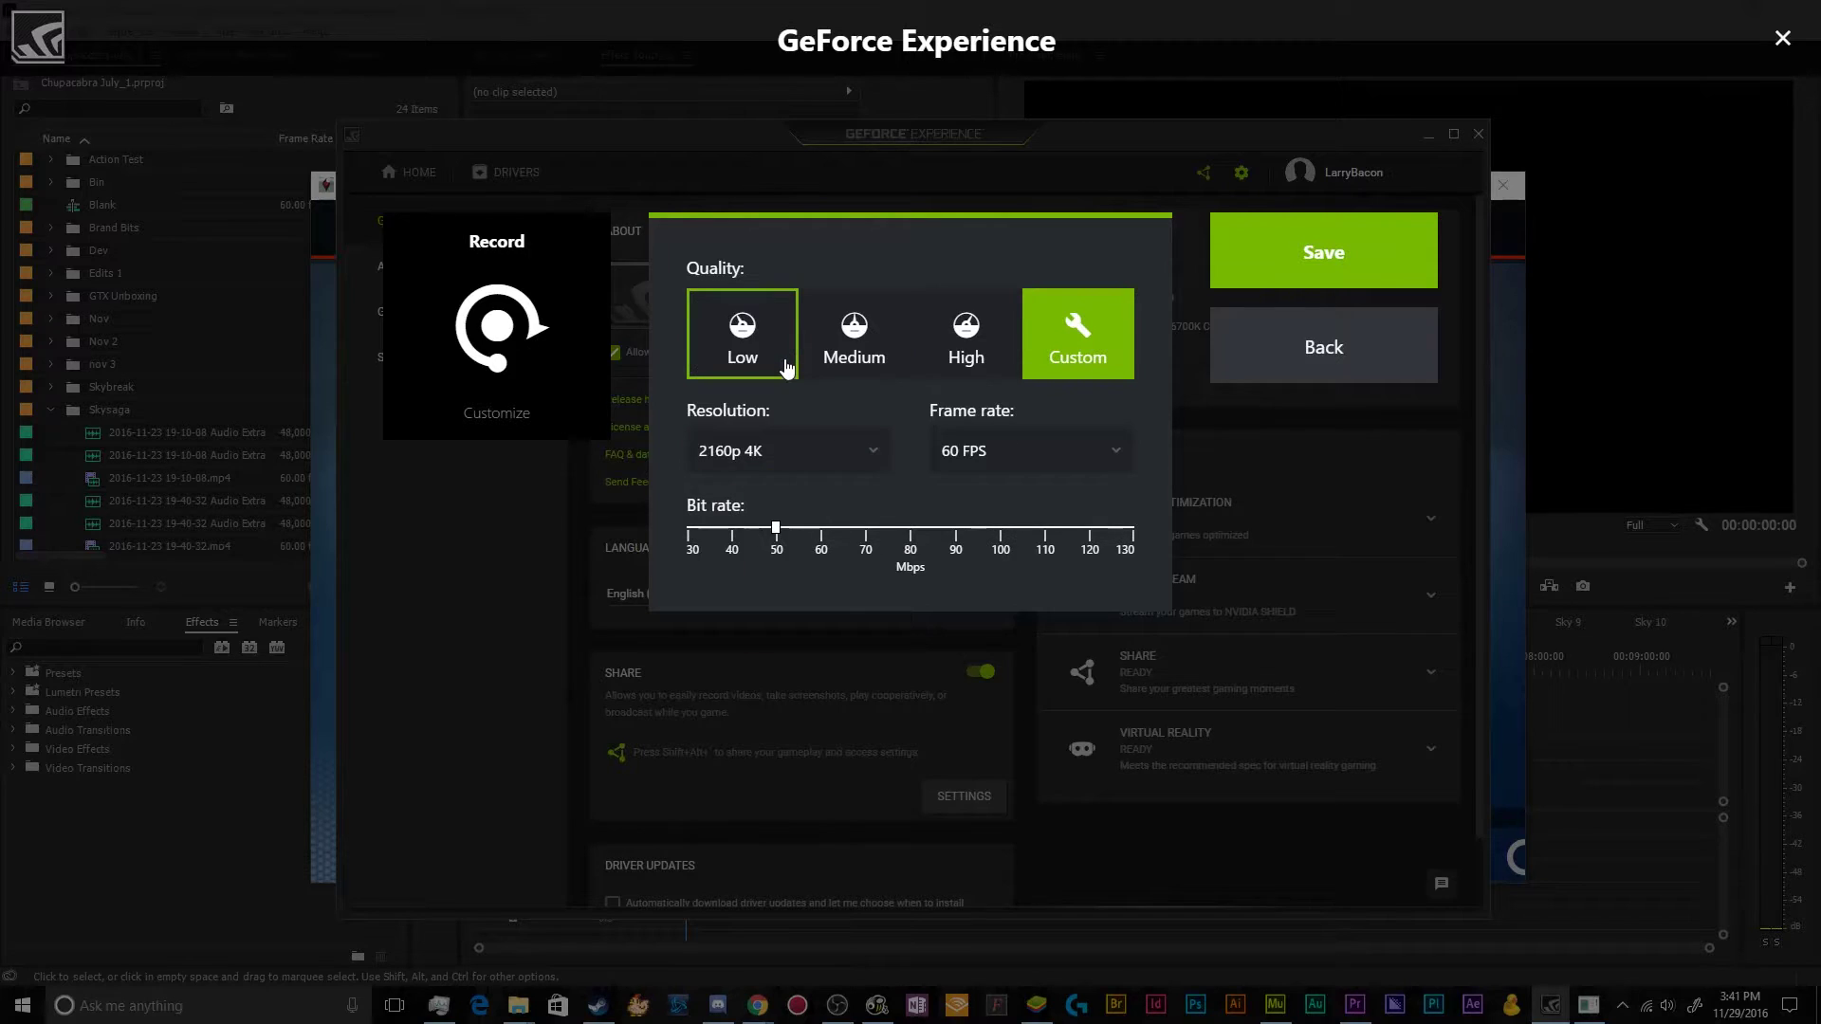
click(770, 450)
click(770, 429)
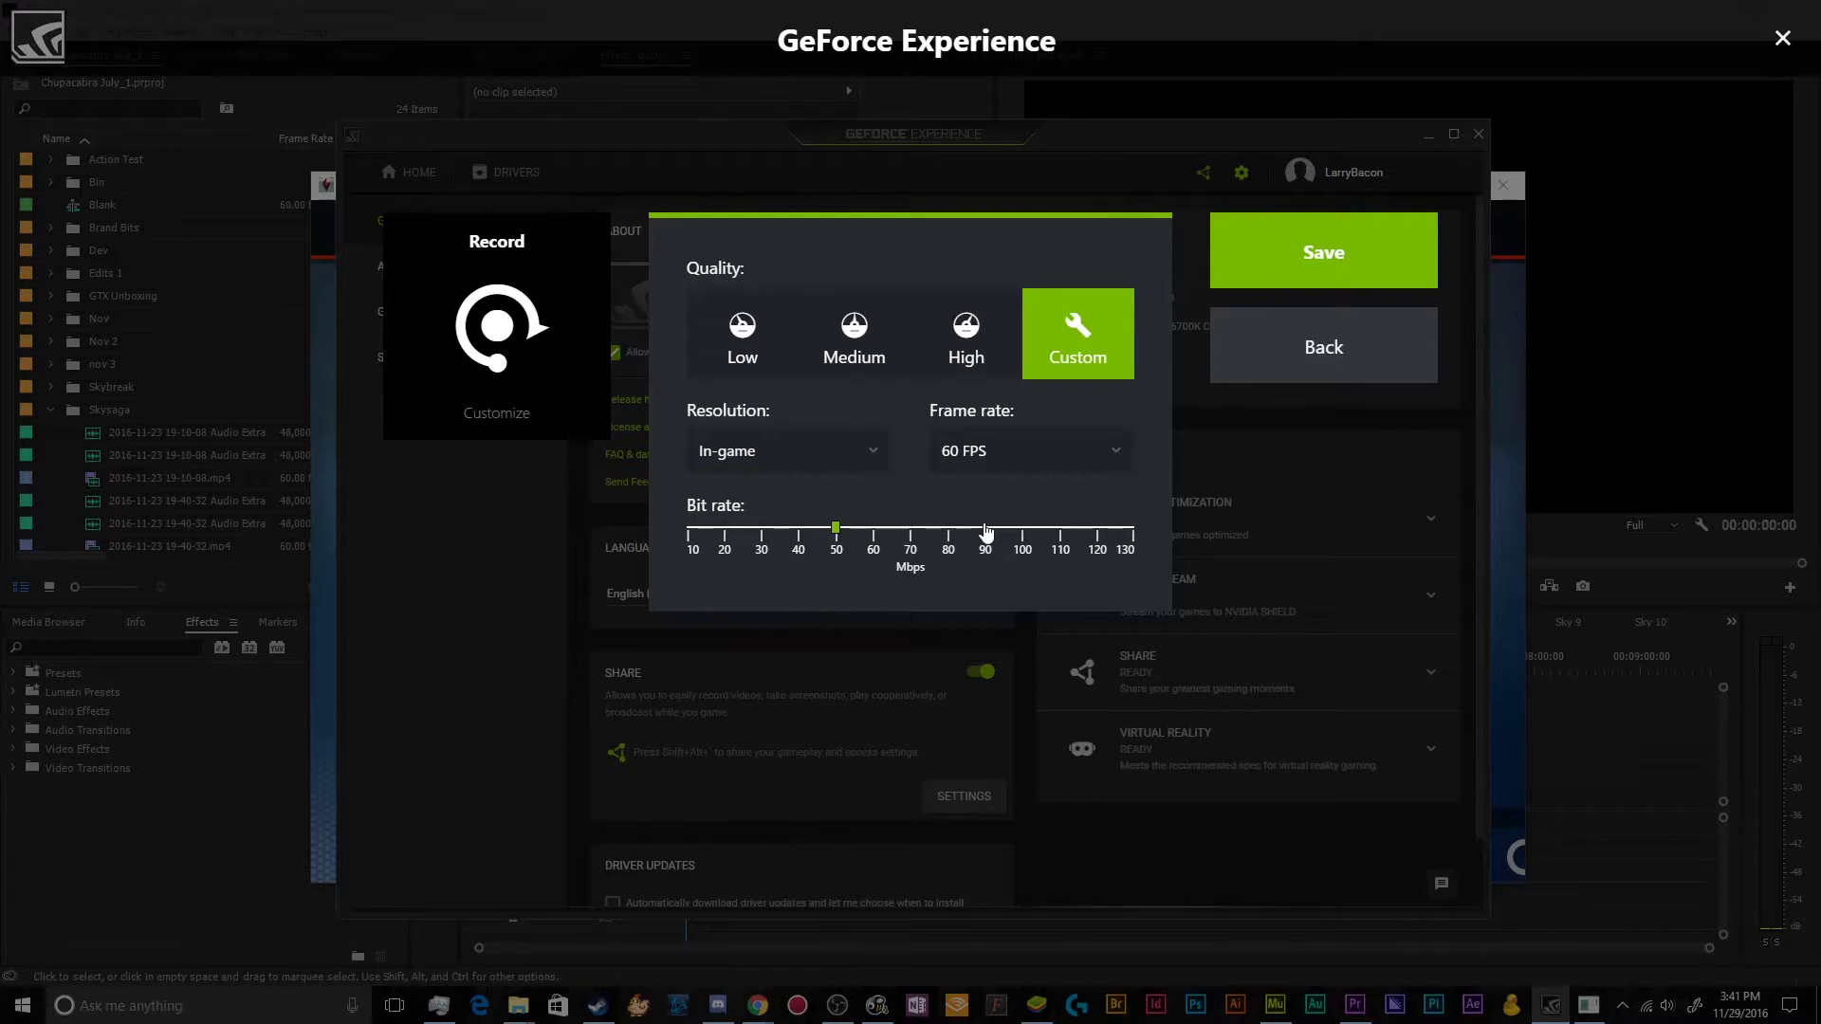
- Record at 2160p 4K with an 80 Mbps bit rate after testing 130 and 70 Mbps
drag(986, 531, 1180, 535)
drag(1129, 529, 912, 531)
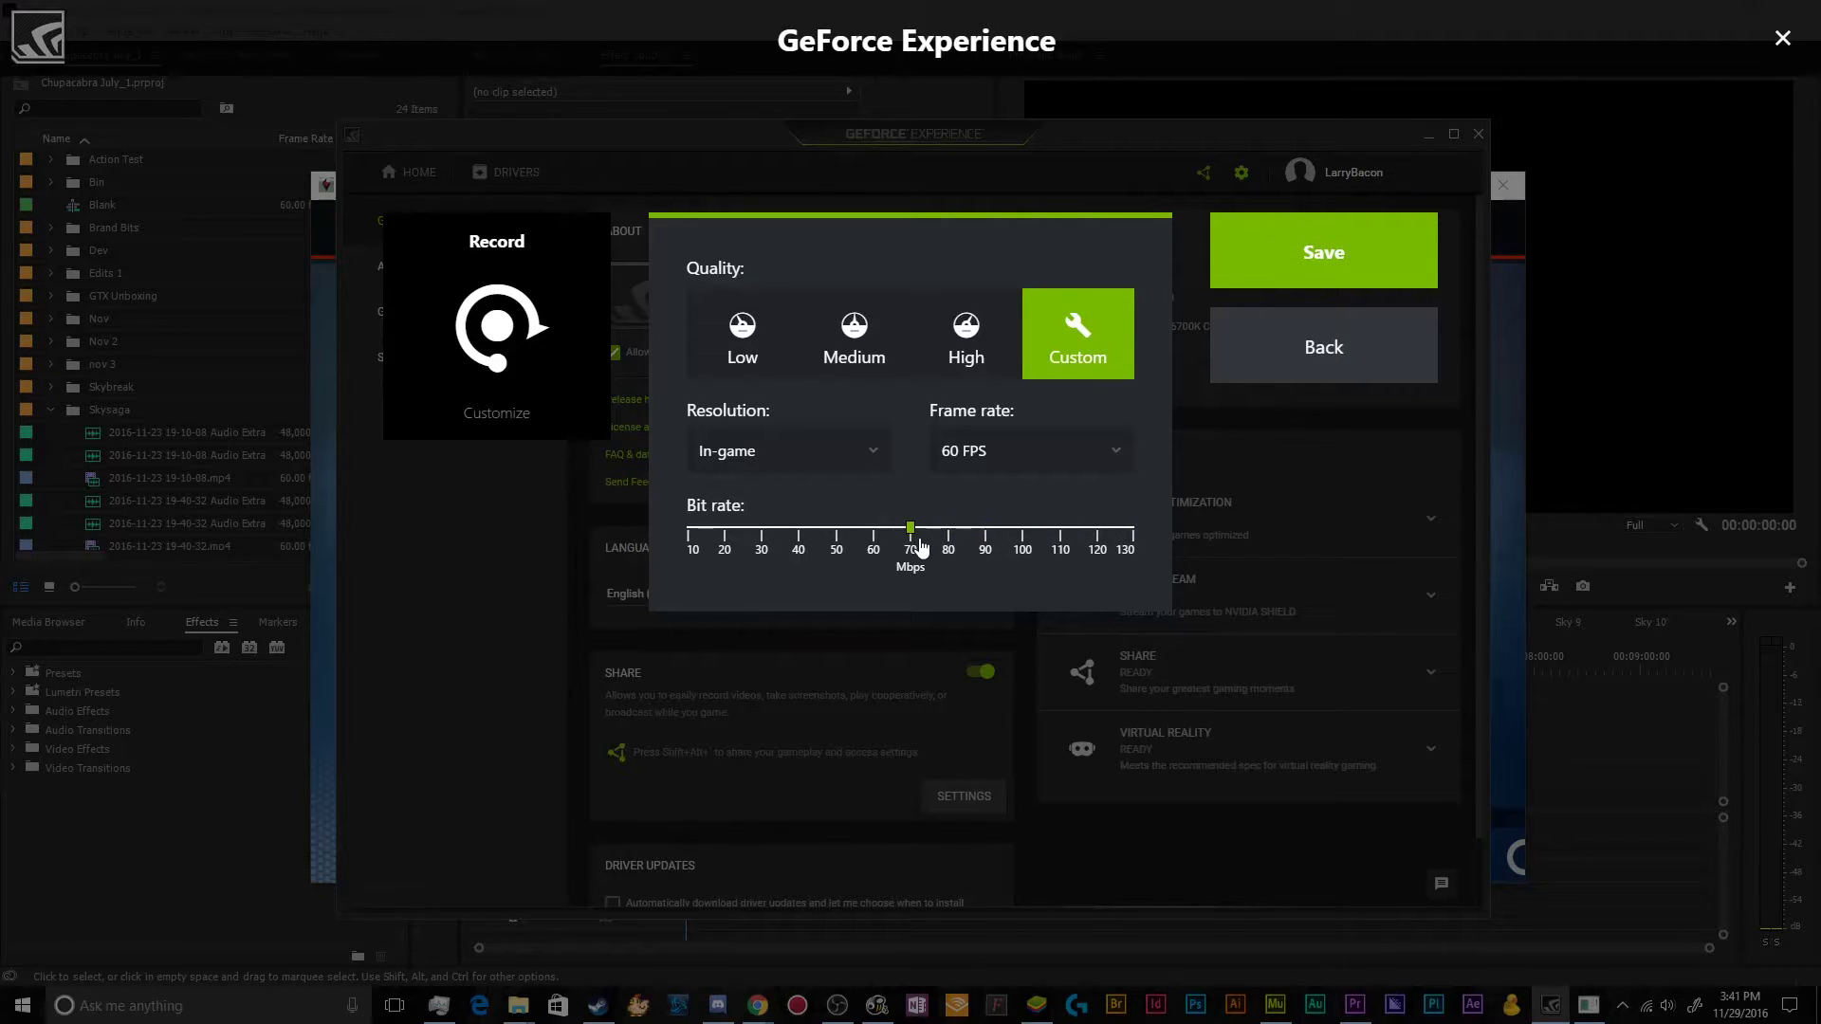
click(806, 459)
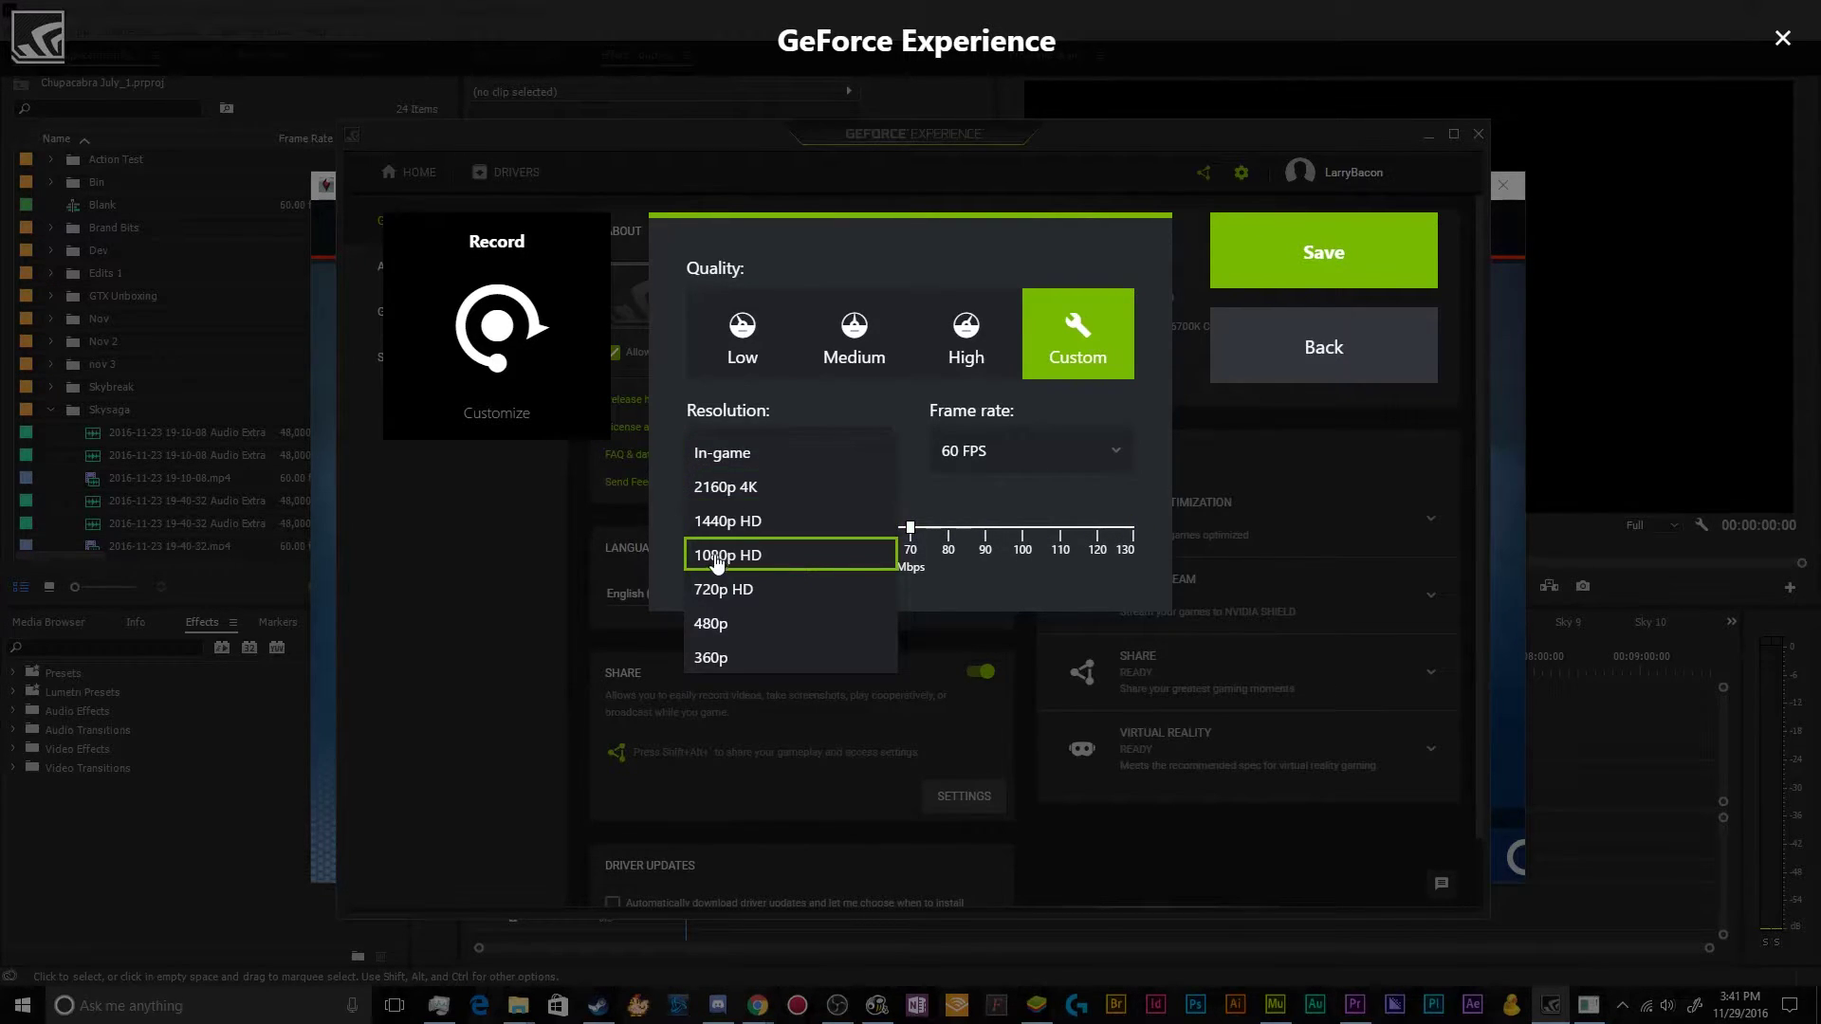
click(726, 488)
click(956, 545)
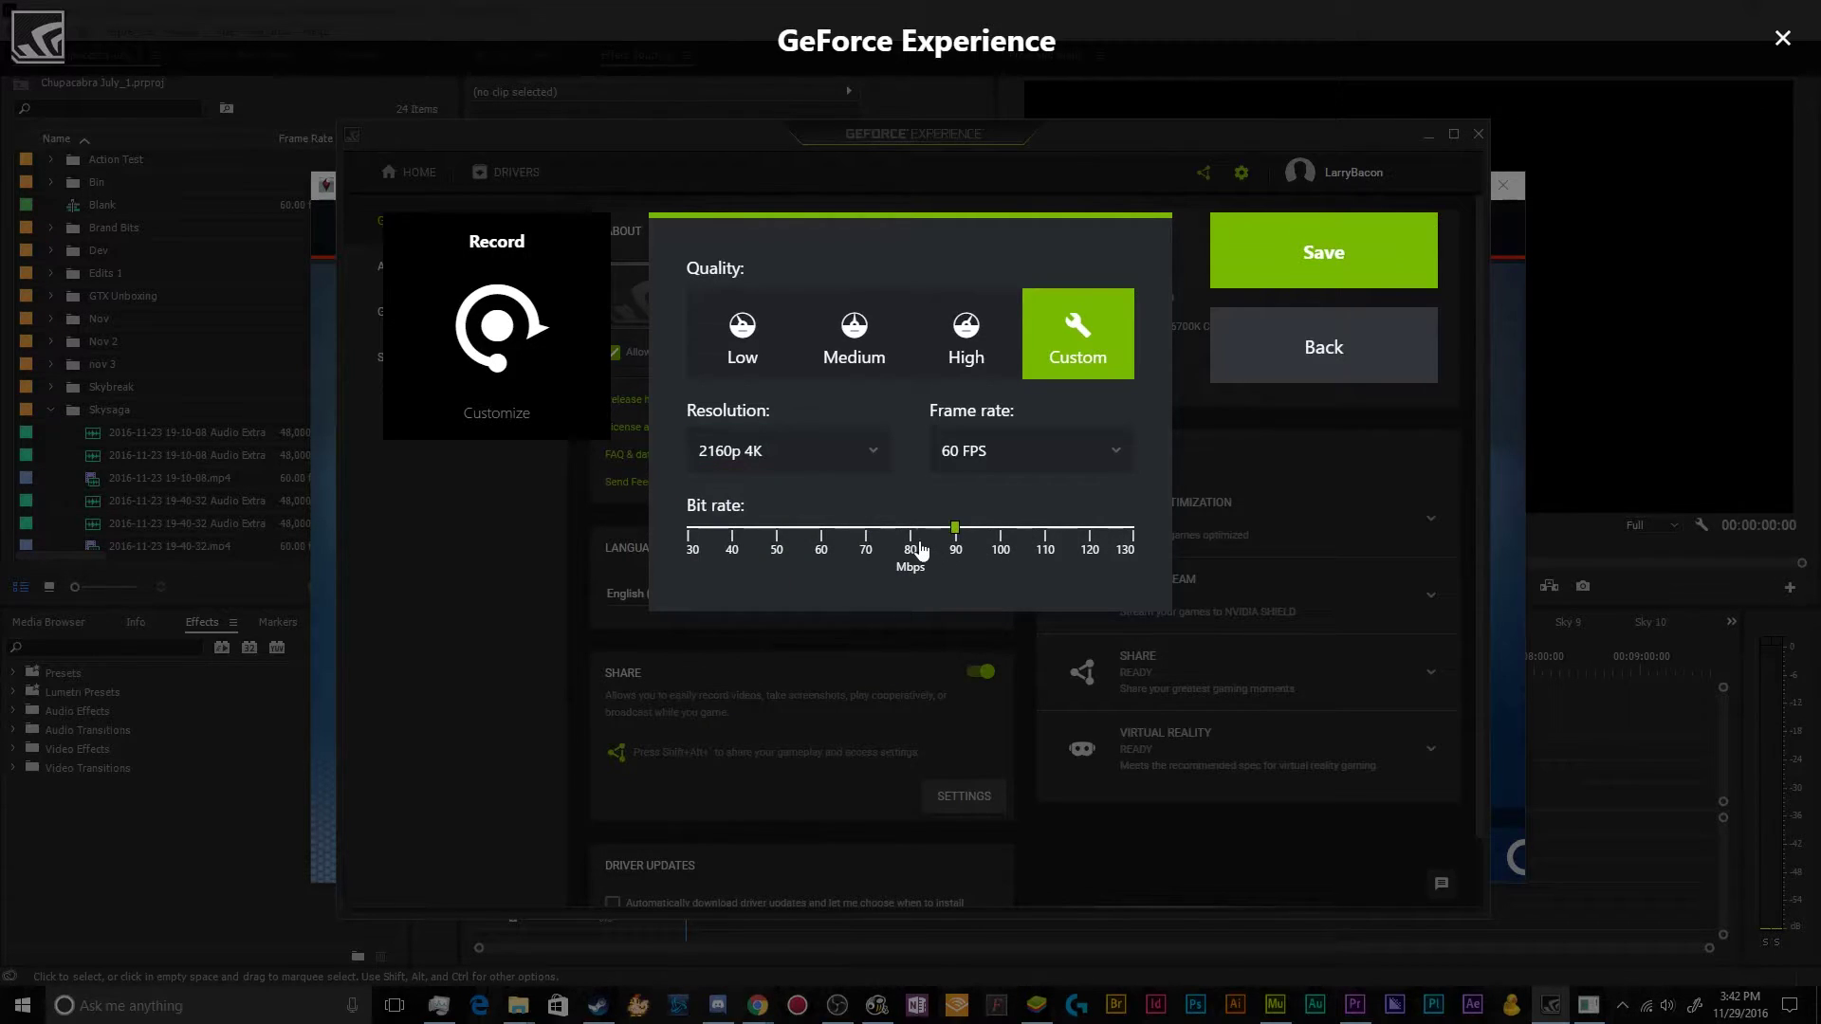
click(916, 542)
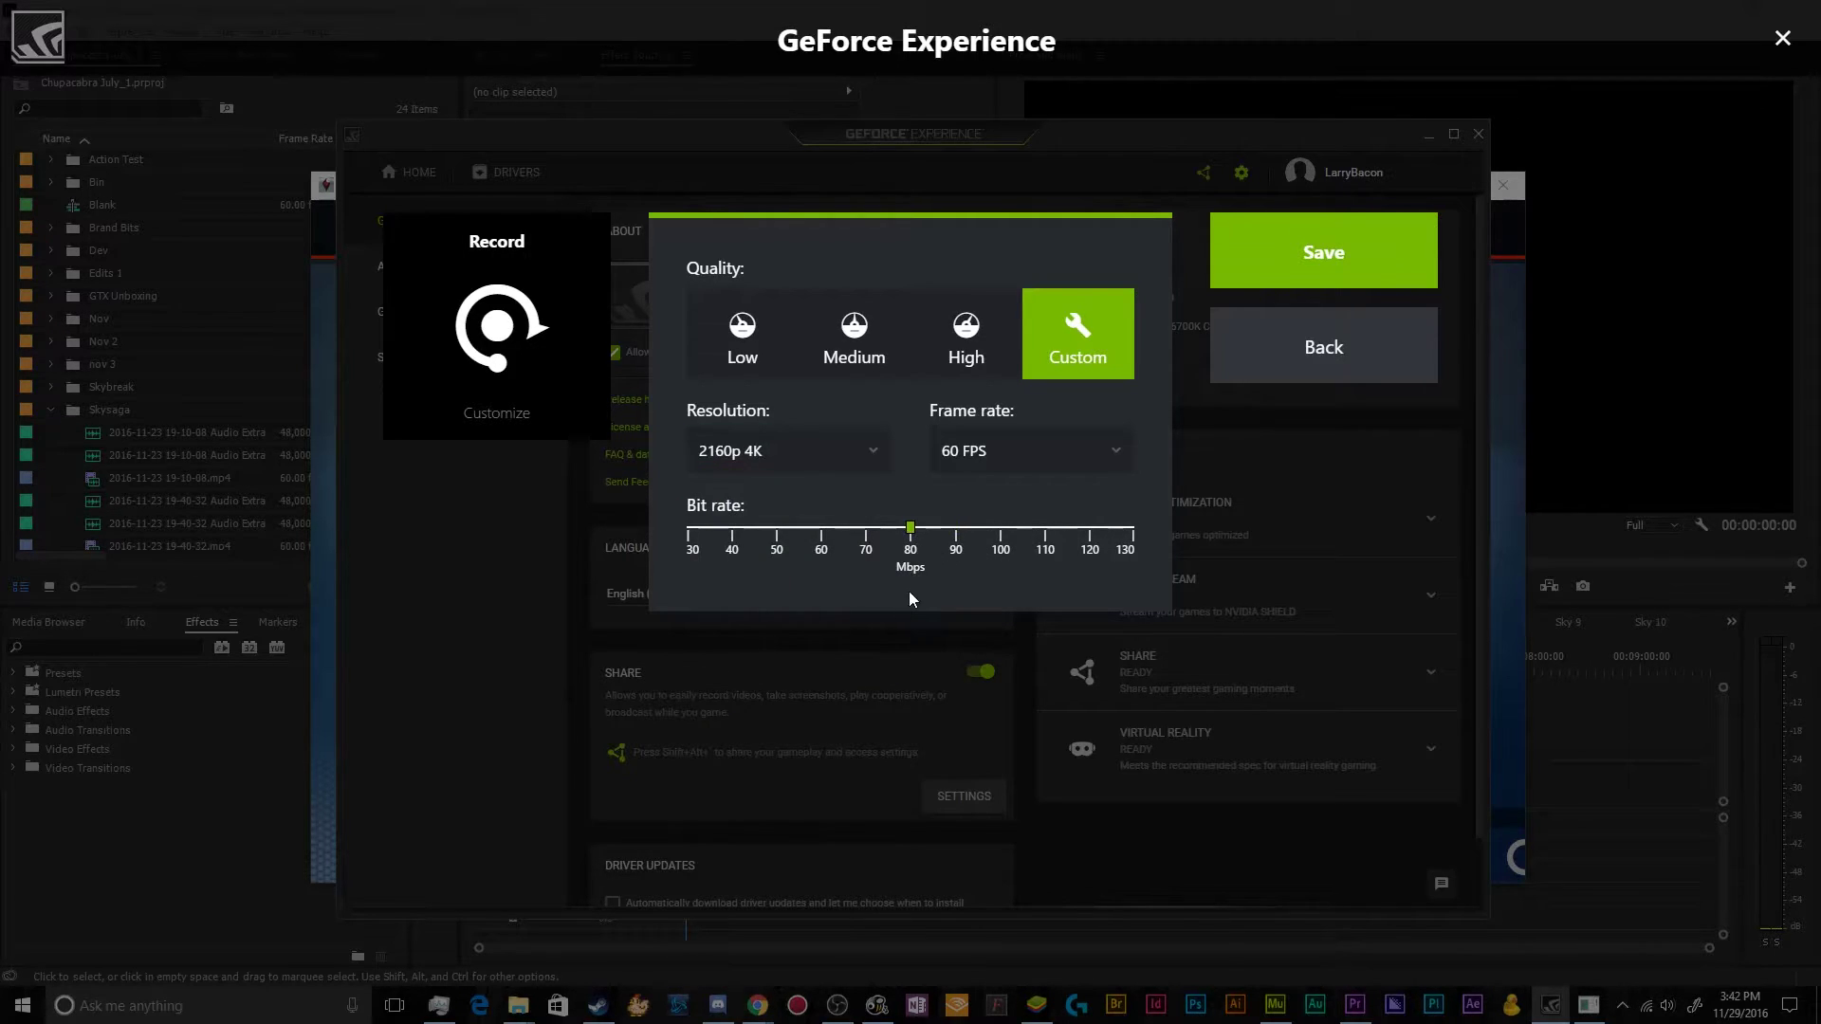
click(823, 462)
- Choose 1080p HD and raise the recording bit rate to 35 Mbps
click(819, 524)
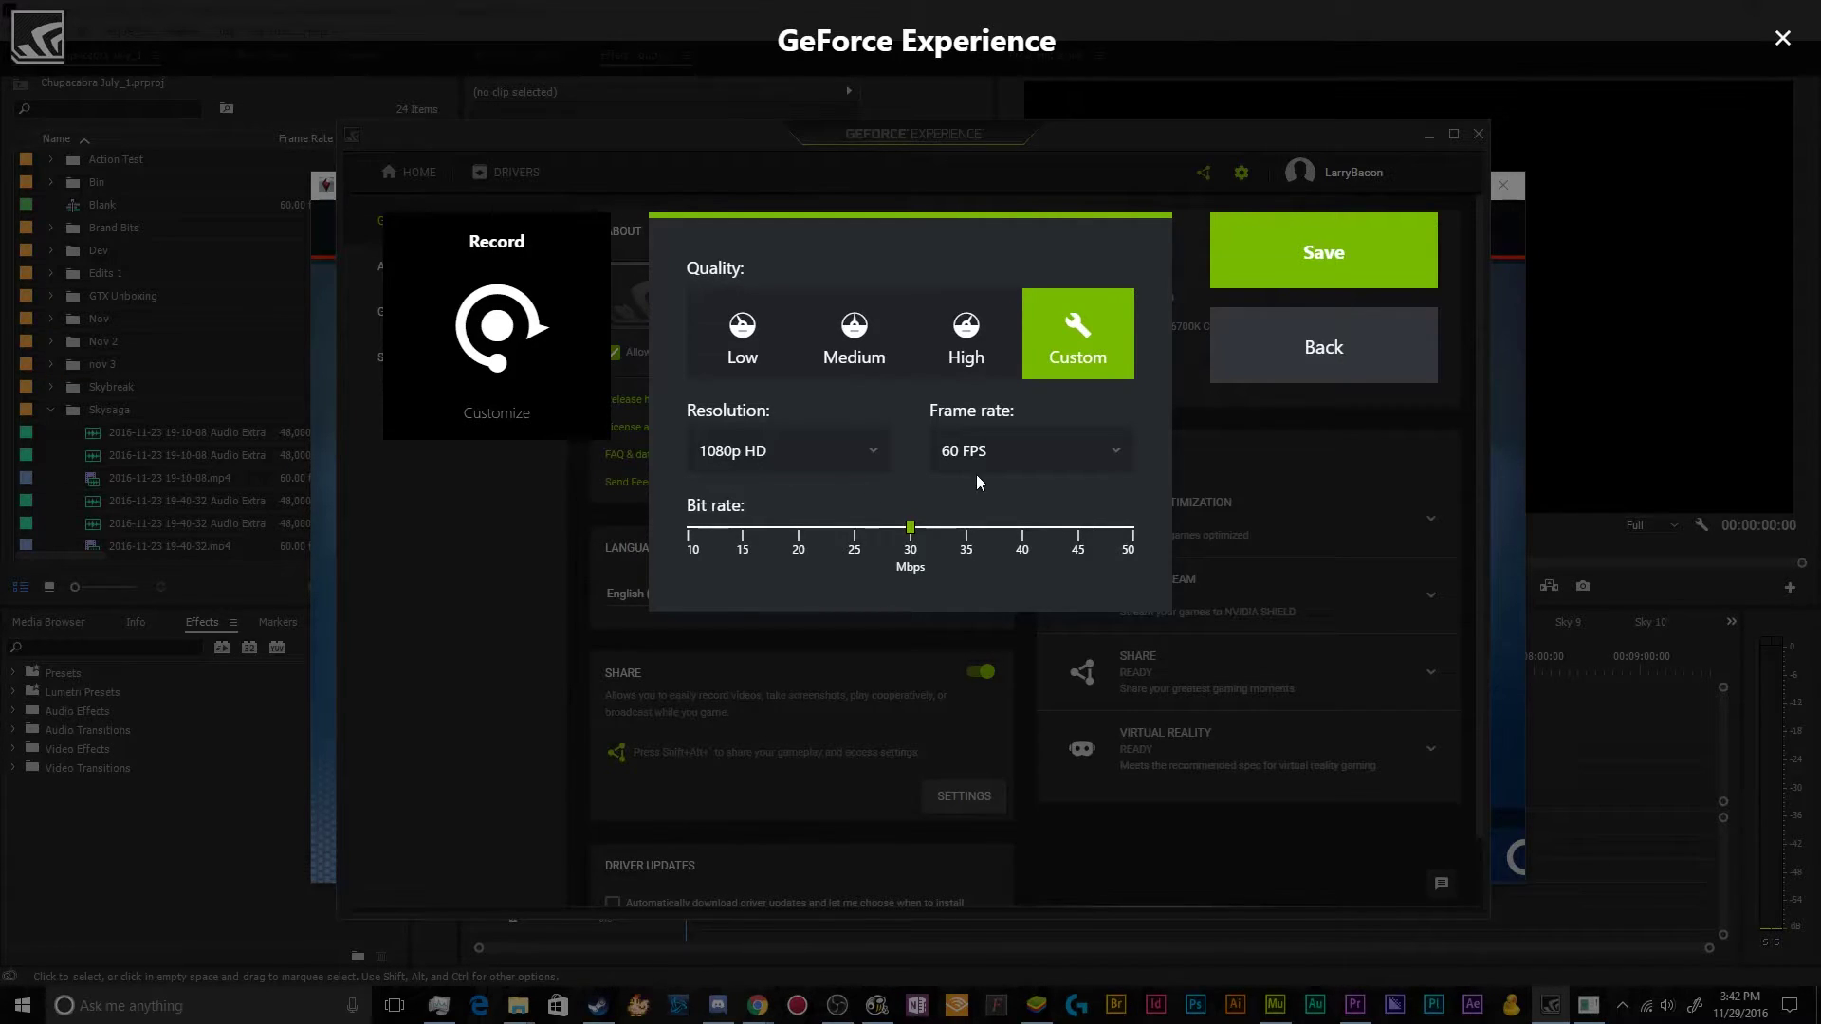
drag(911, 527, 966, 527)
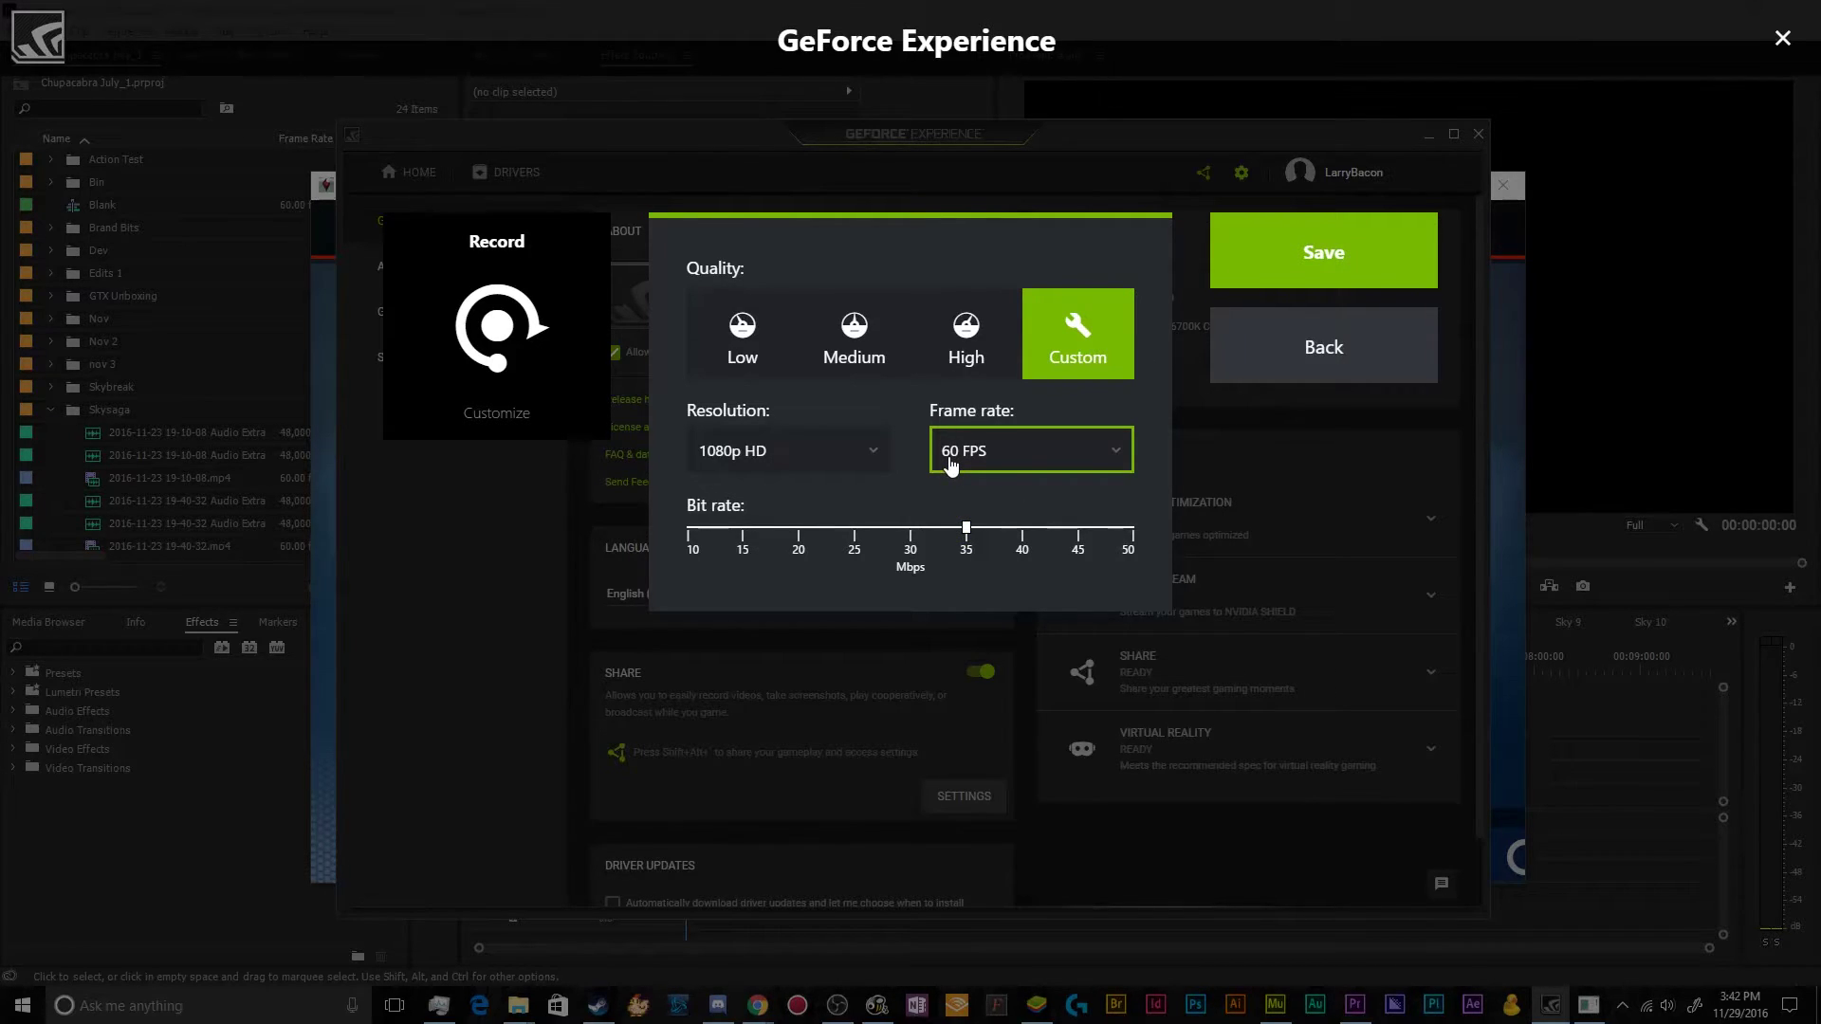
click(1419, 254)
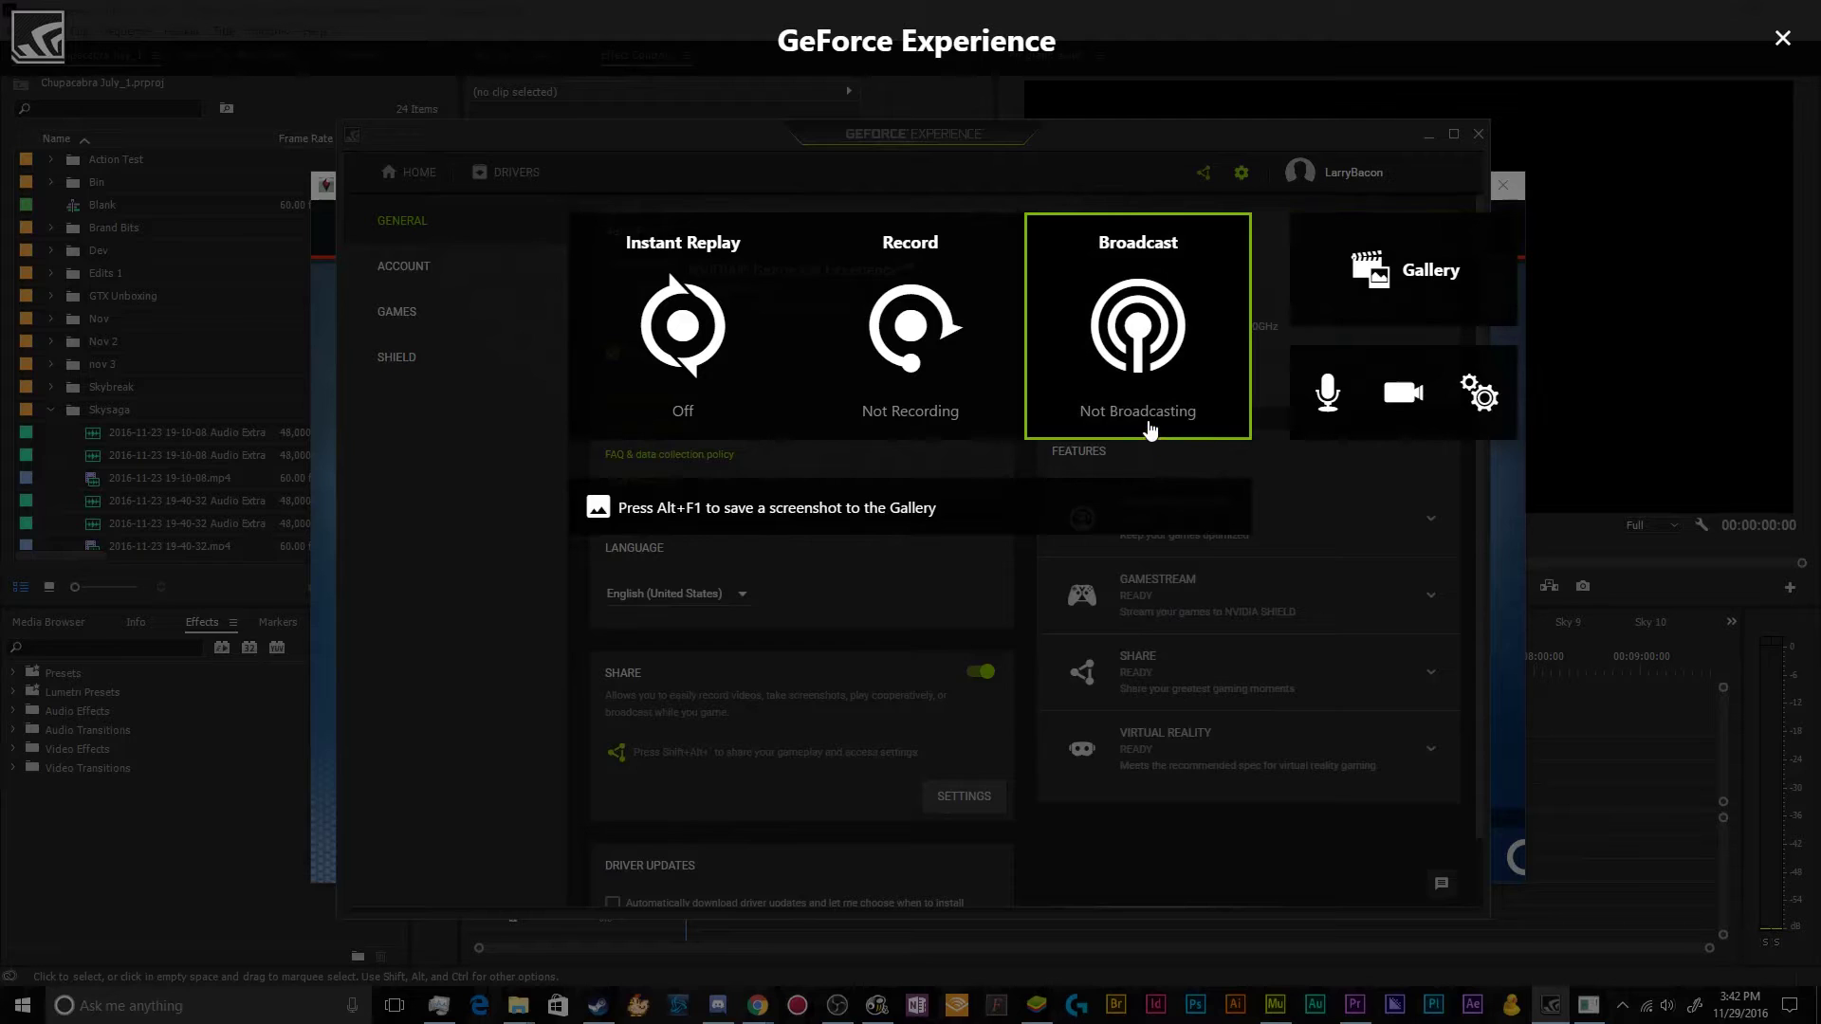
click(1149, 430)
click(1142, 501)
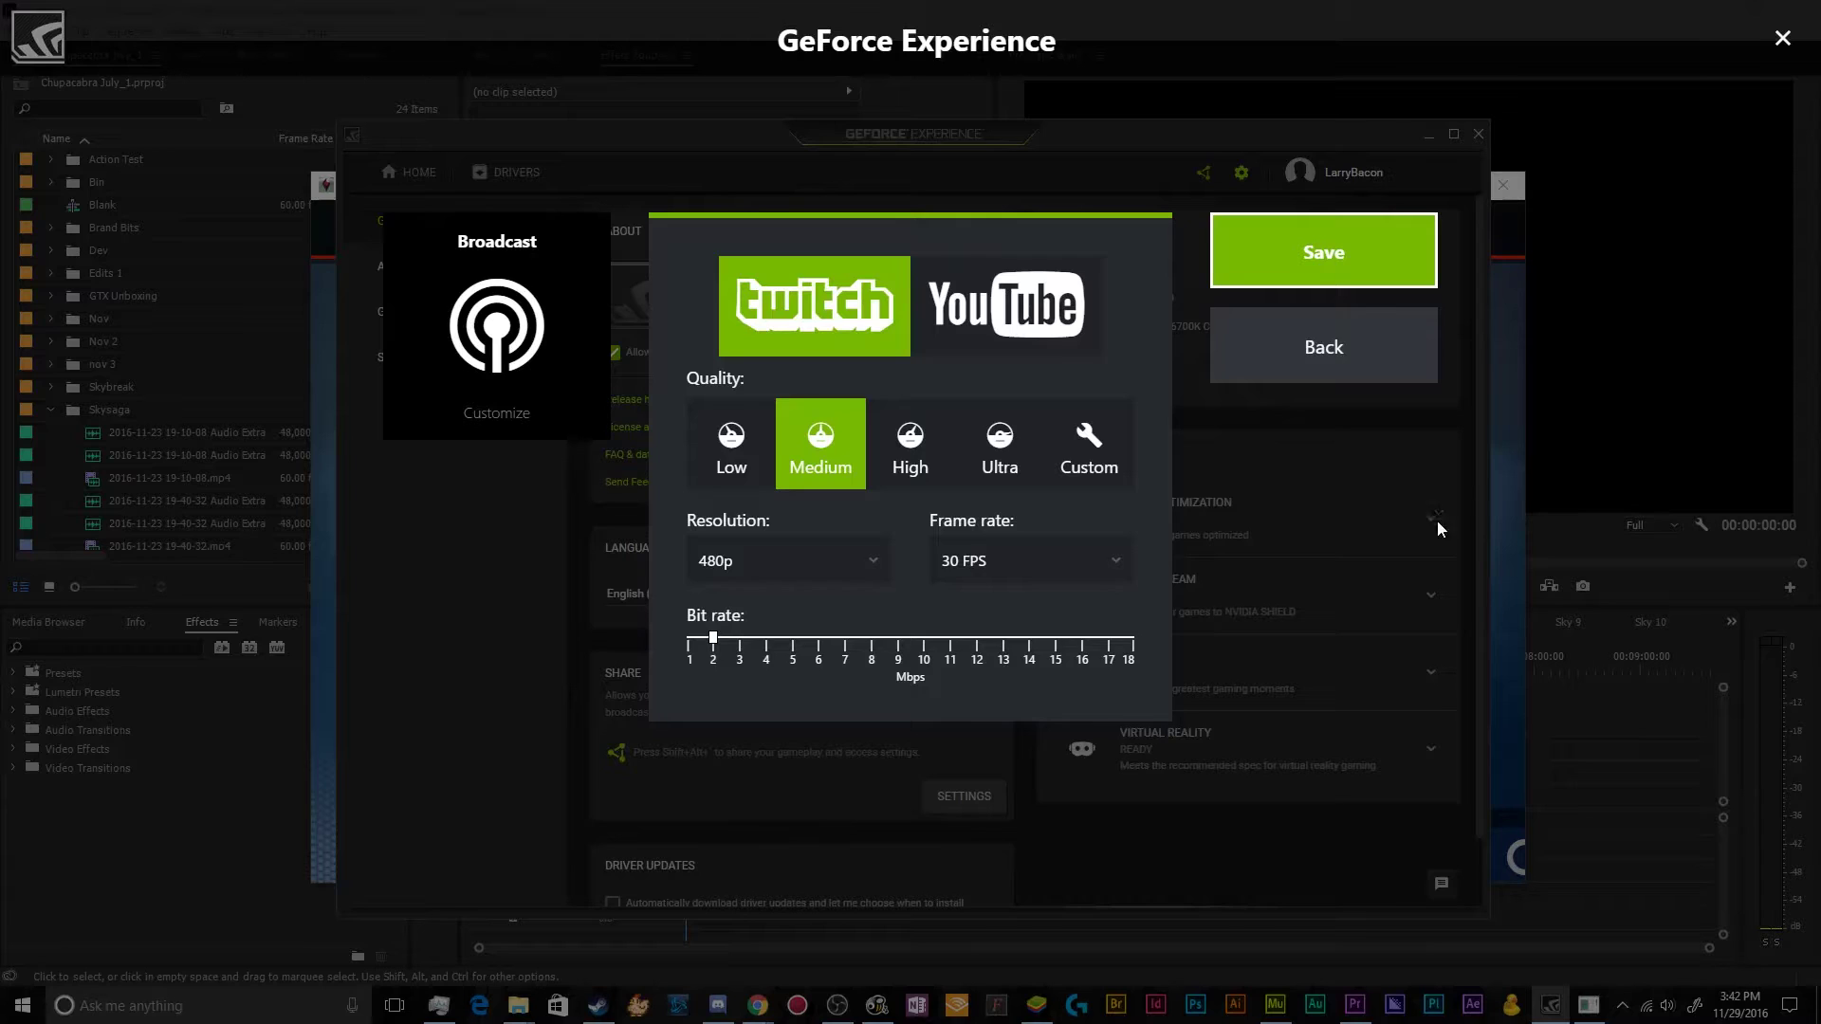
click(996, 311)
click(881, 318)
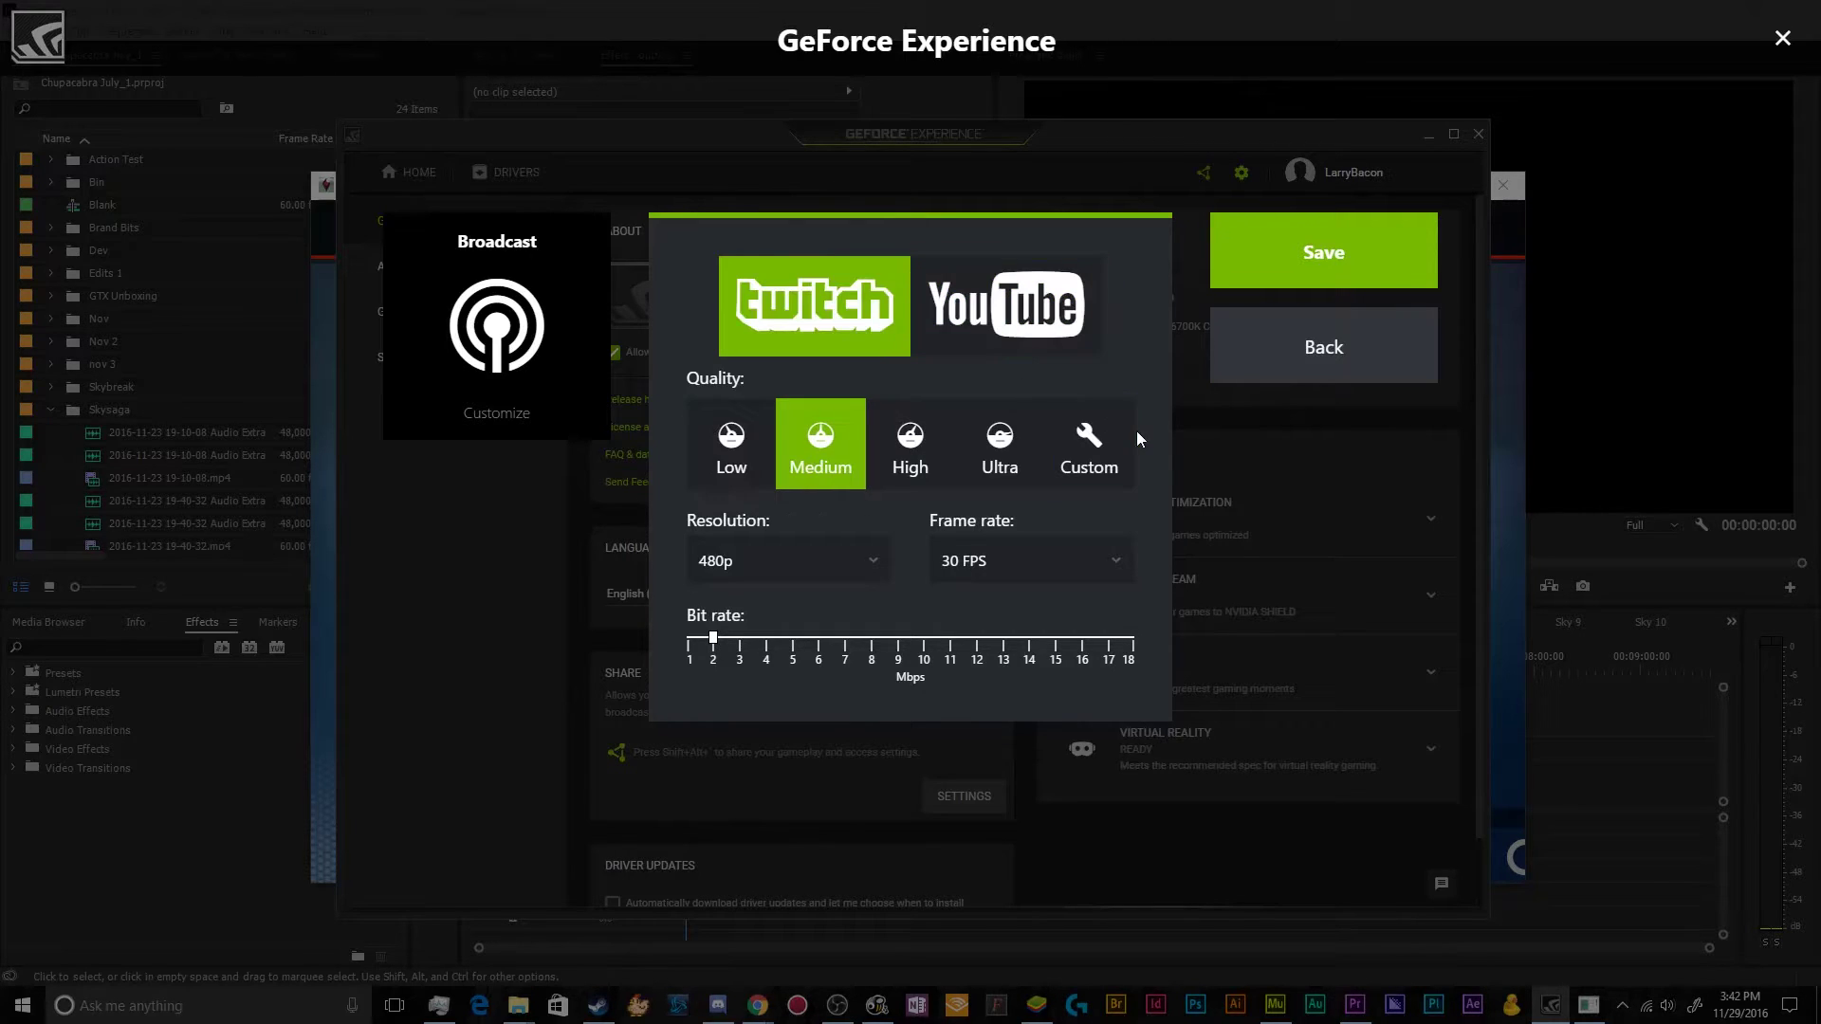
click(1090, 443)
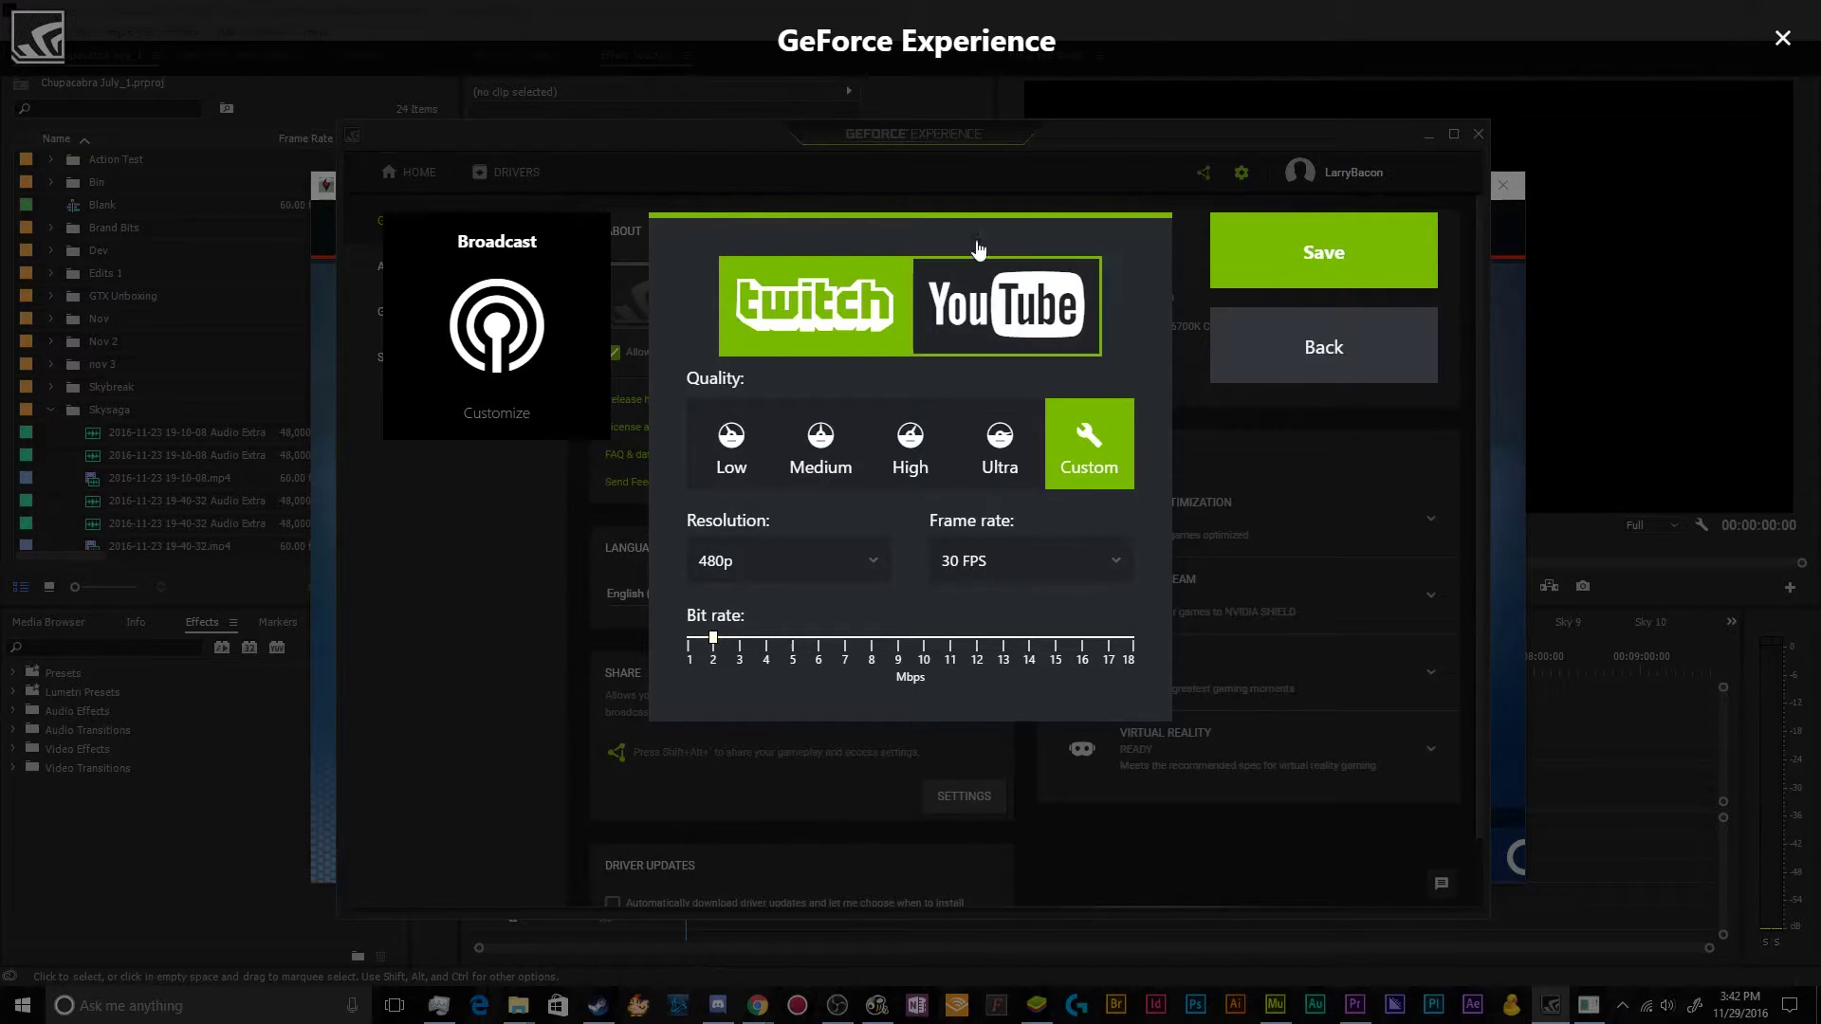
click(977, 313)
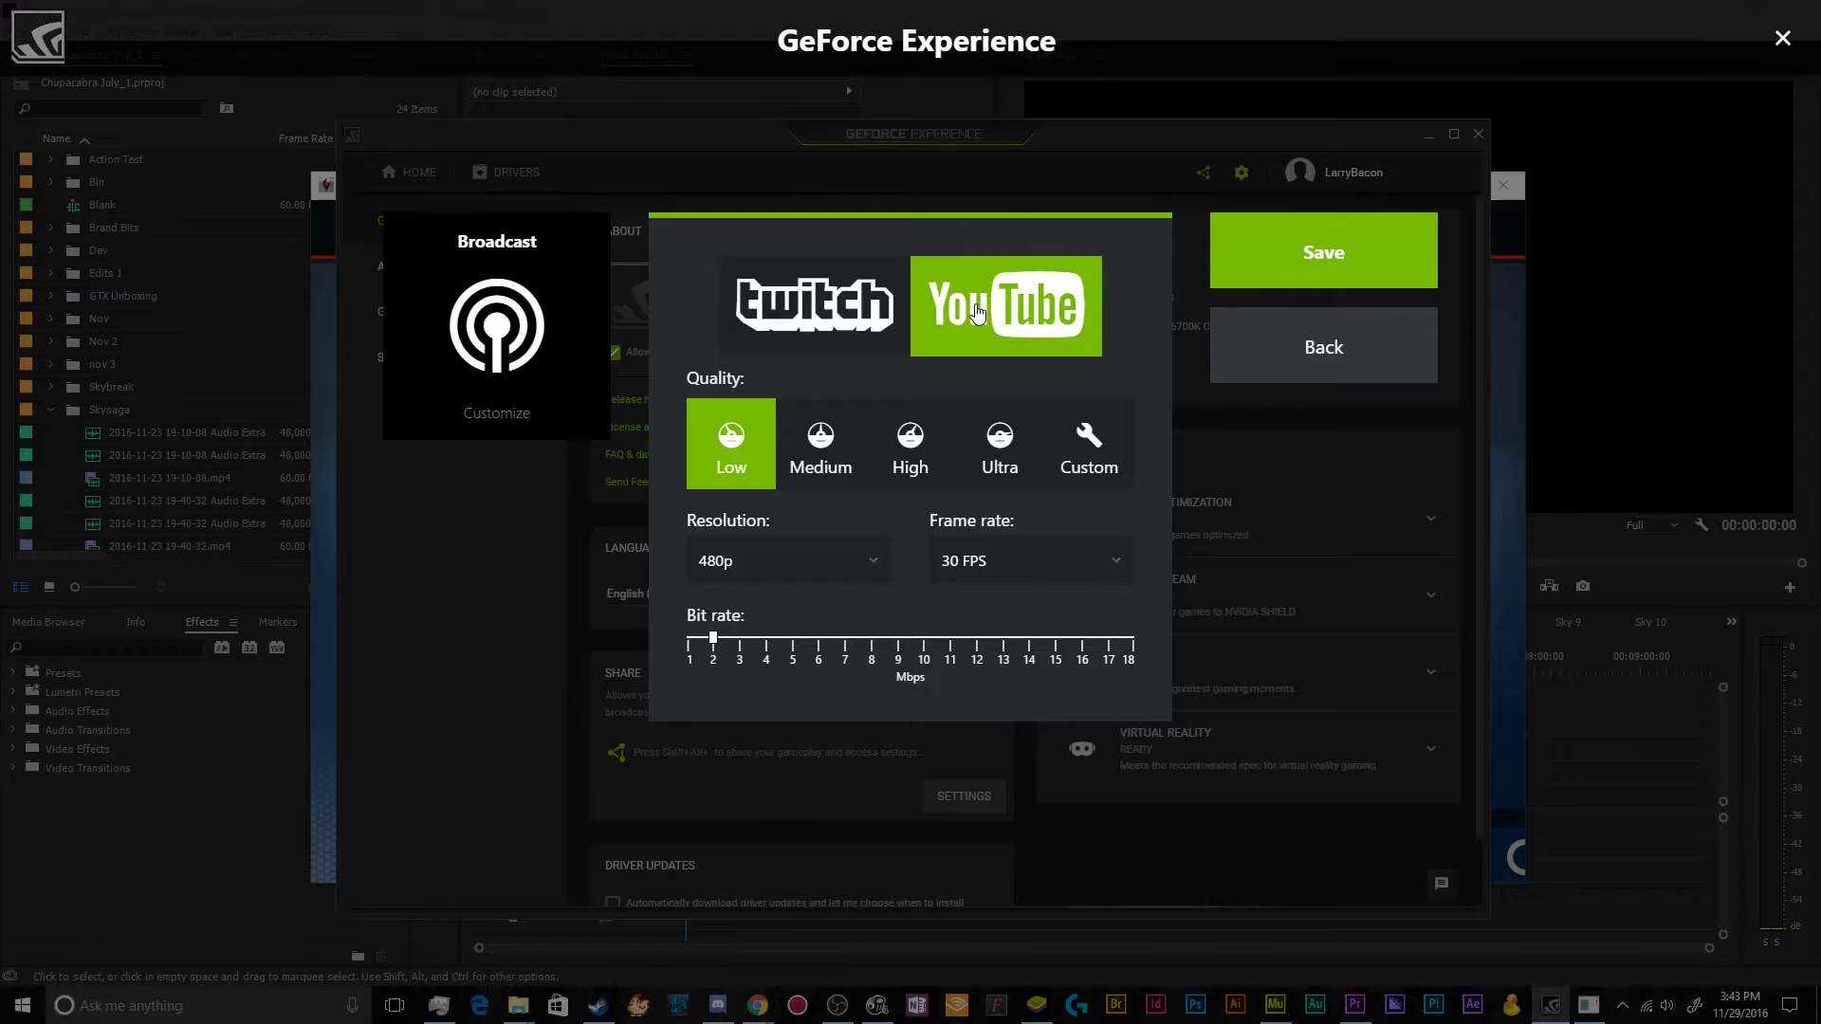
click(763, 337)
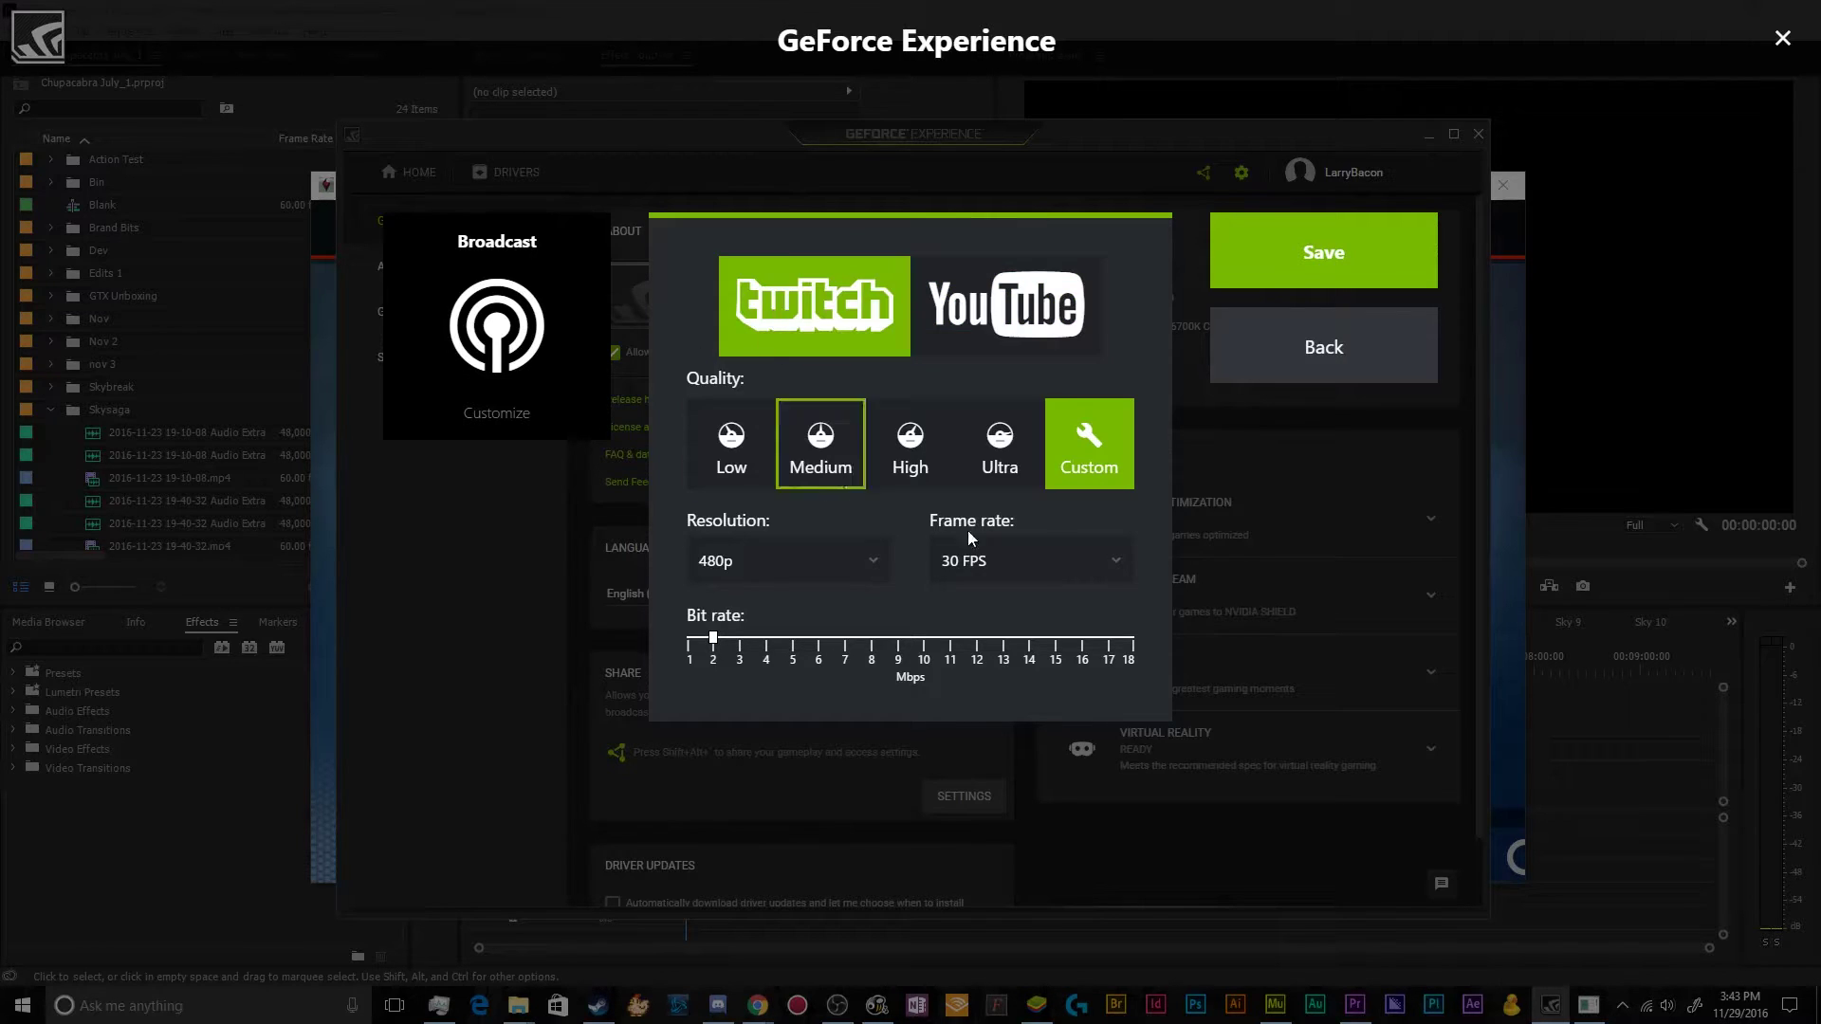
click(1025, 308)
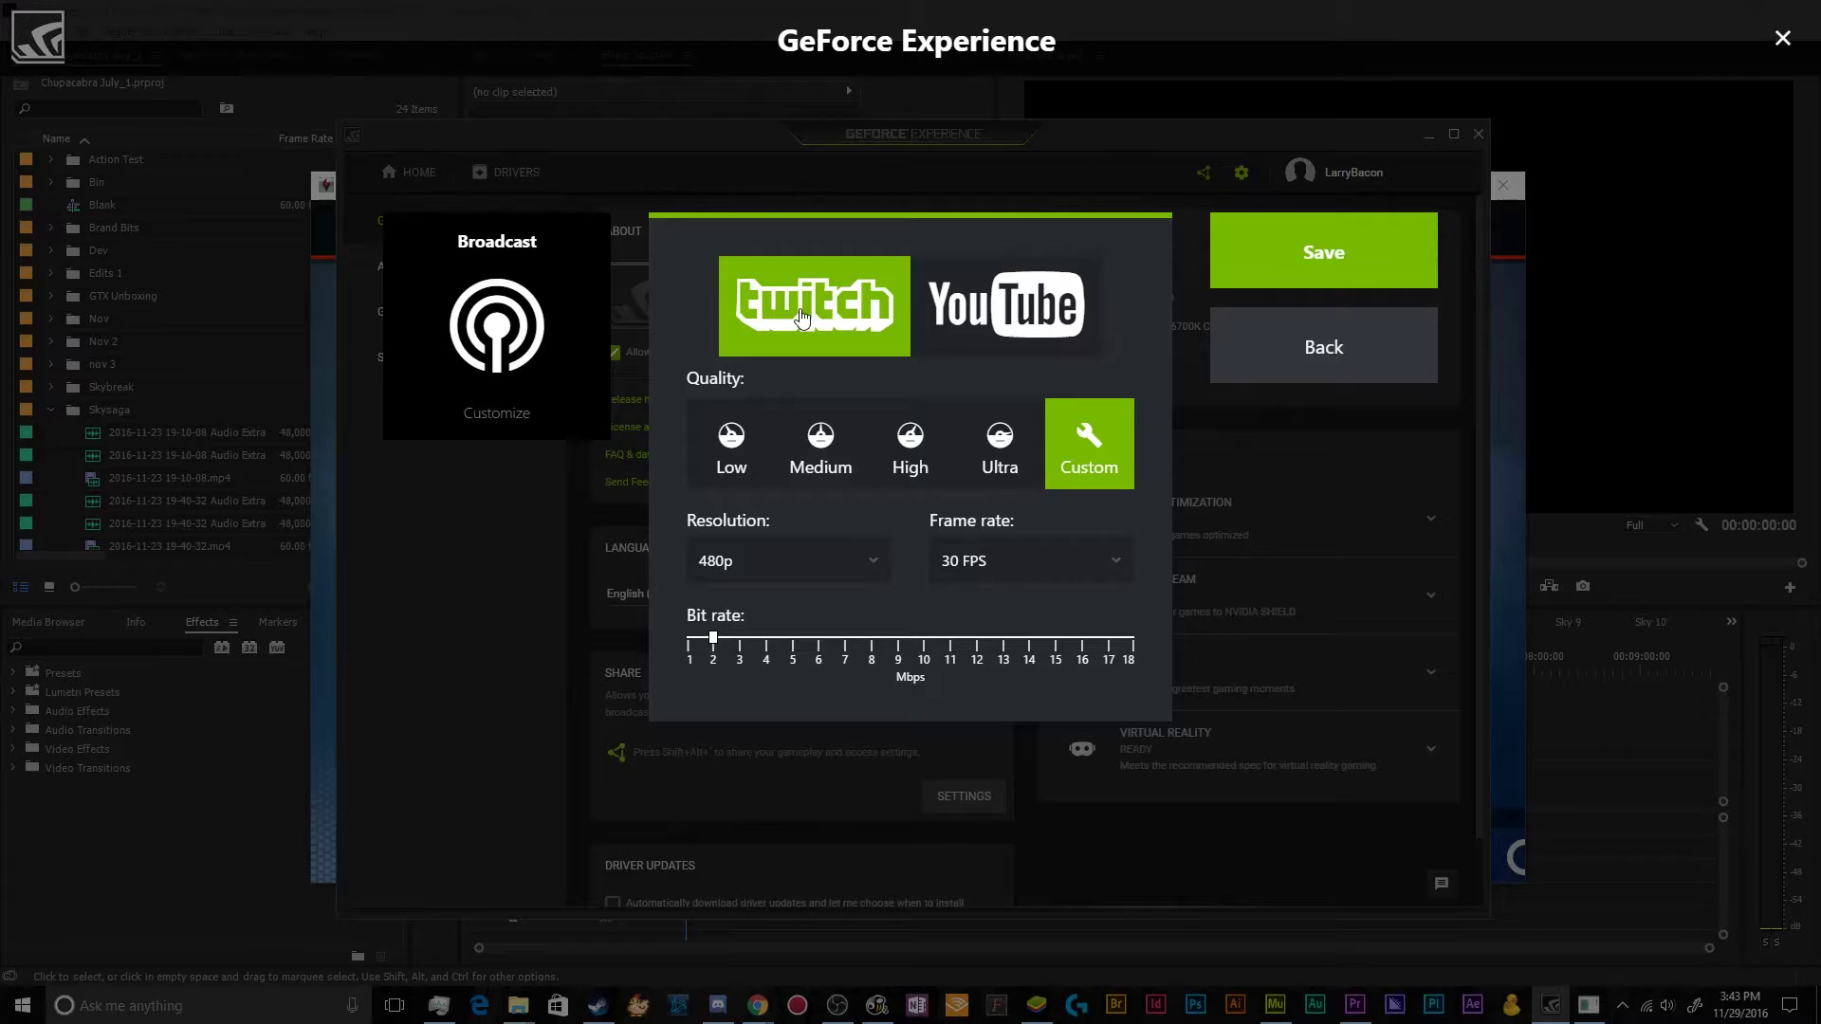
- In Stream preferences, allow friends to join games as guests
click(1343, 360)
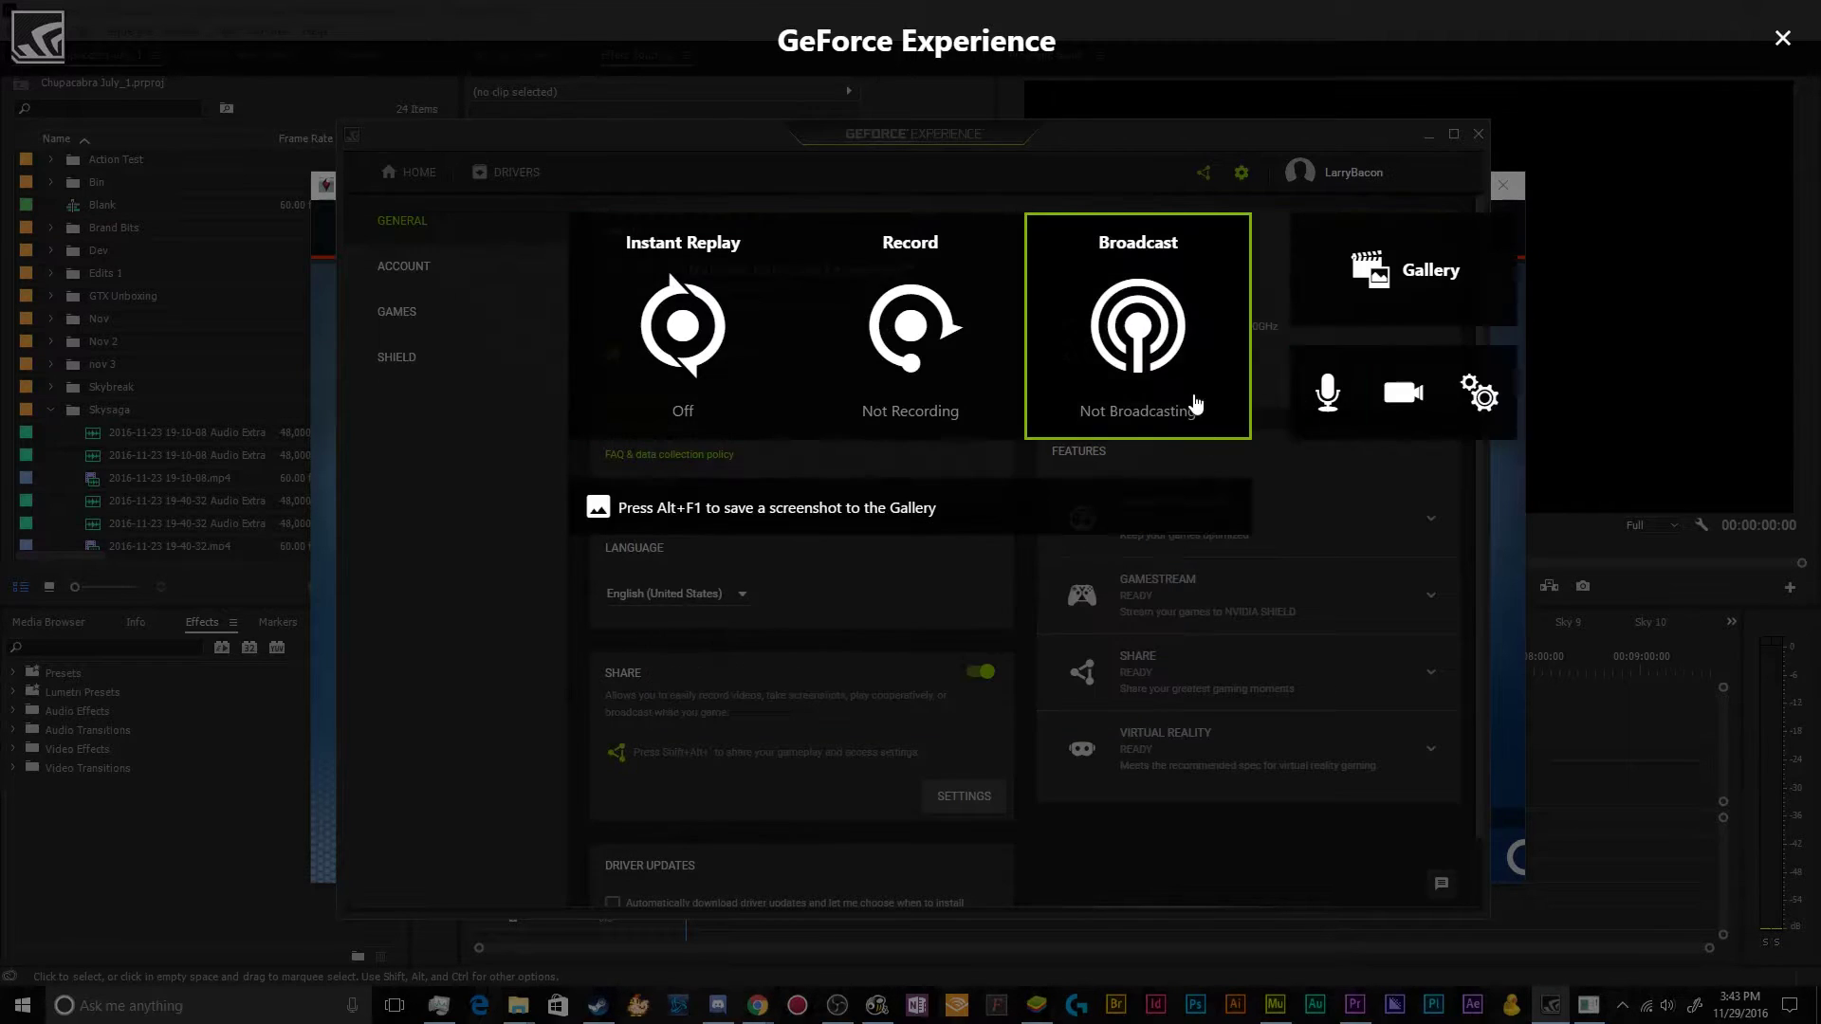
click(1480, 394)
scroll(943, 405, down, 1)
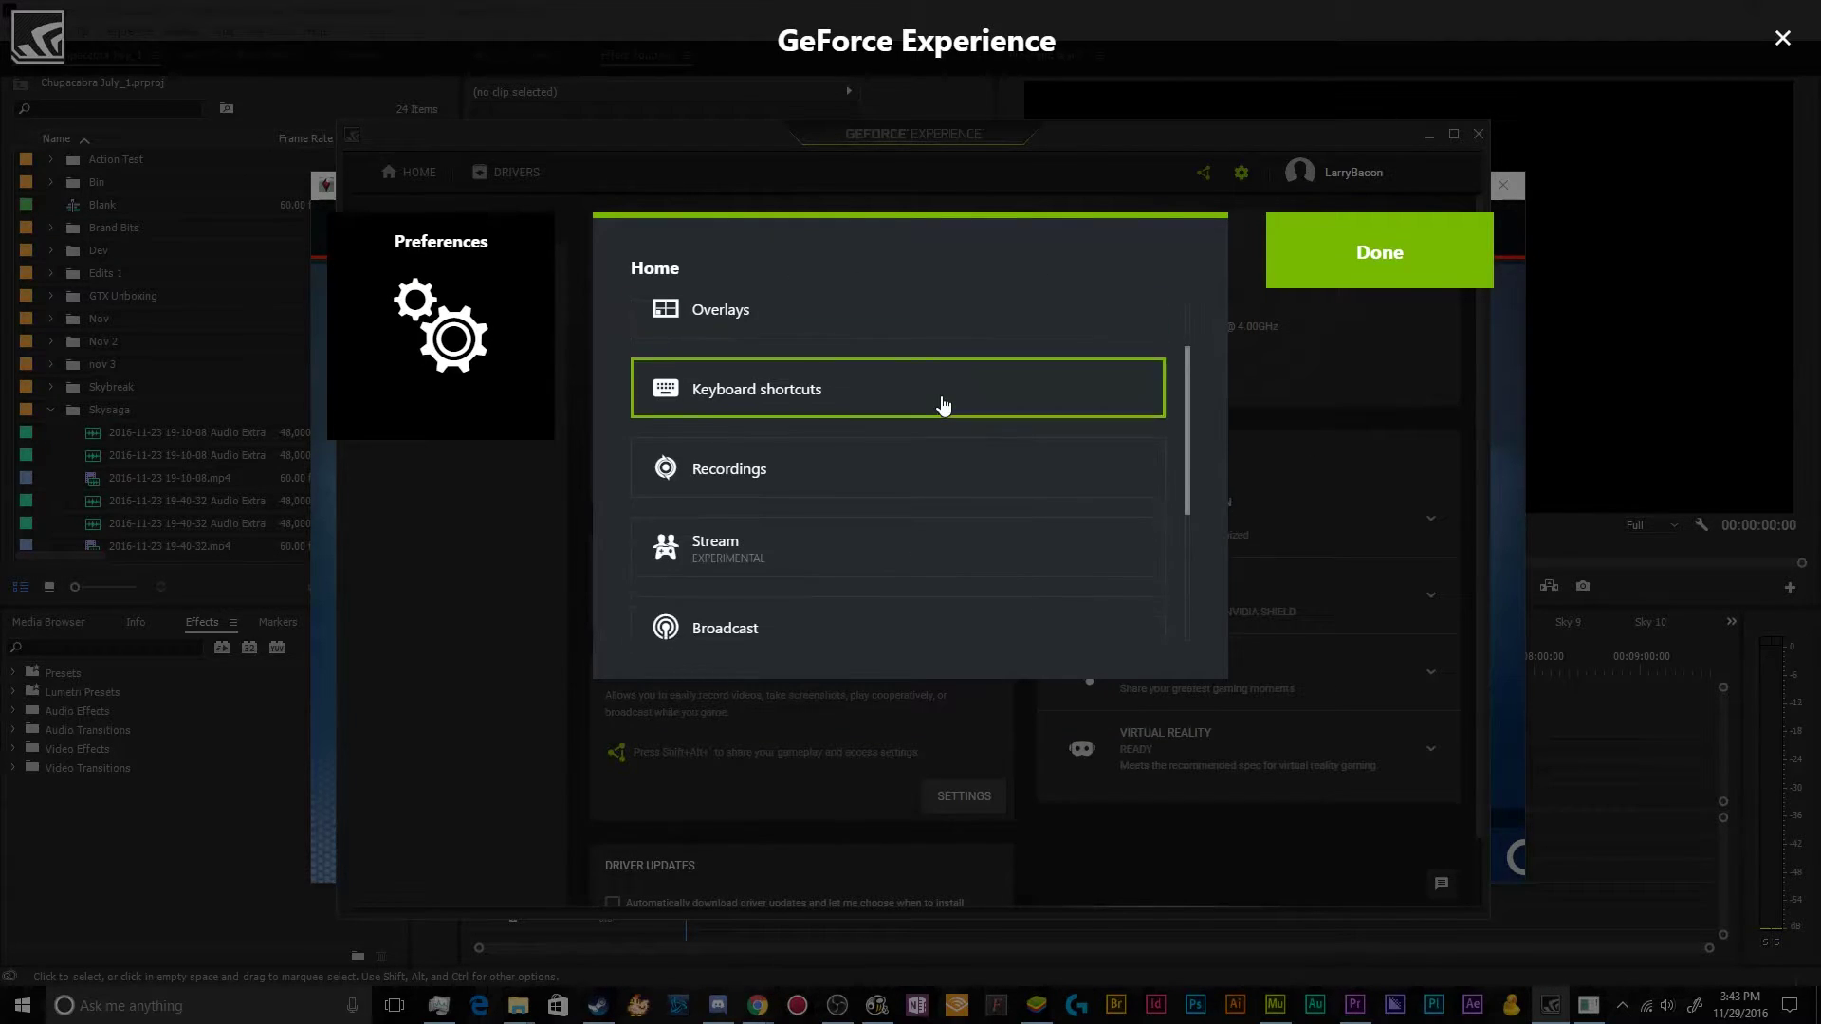
scroll(943, 406, down, 1)
click(925, 444)
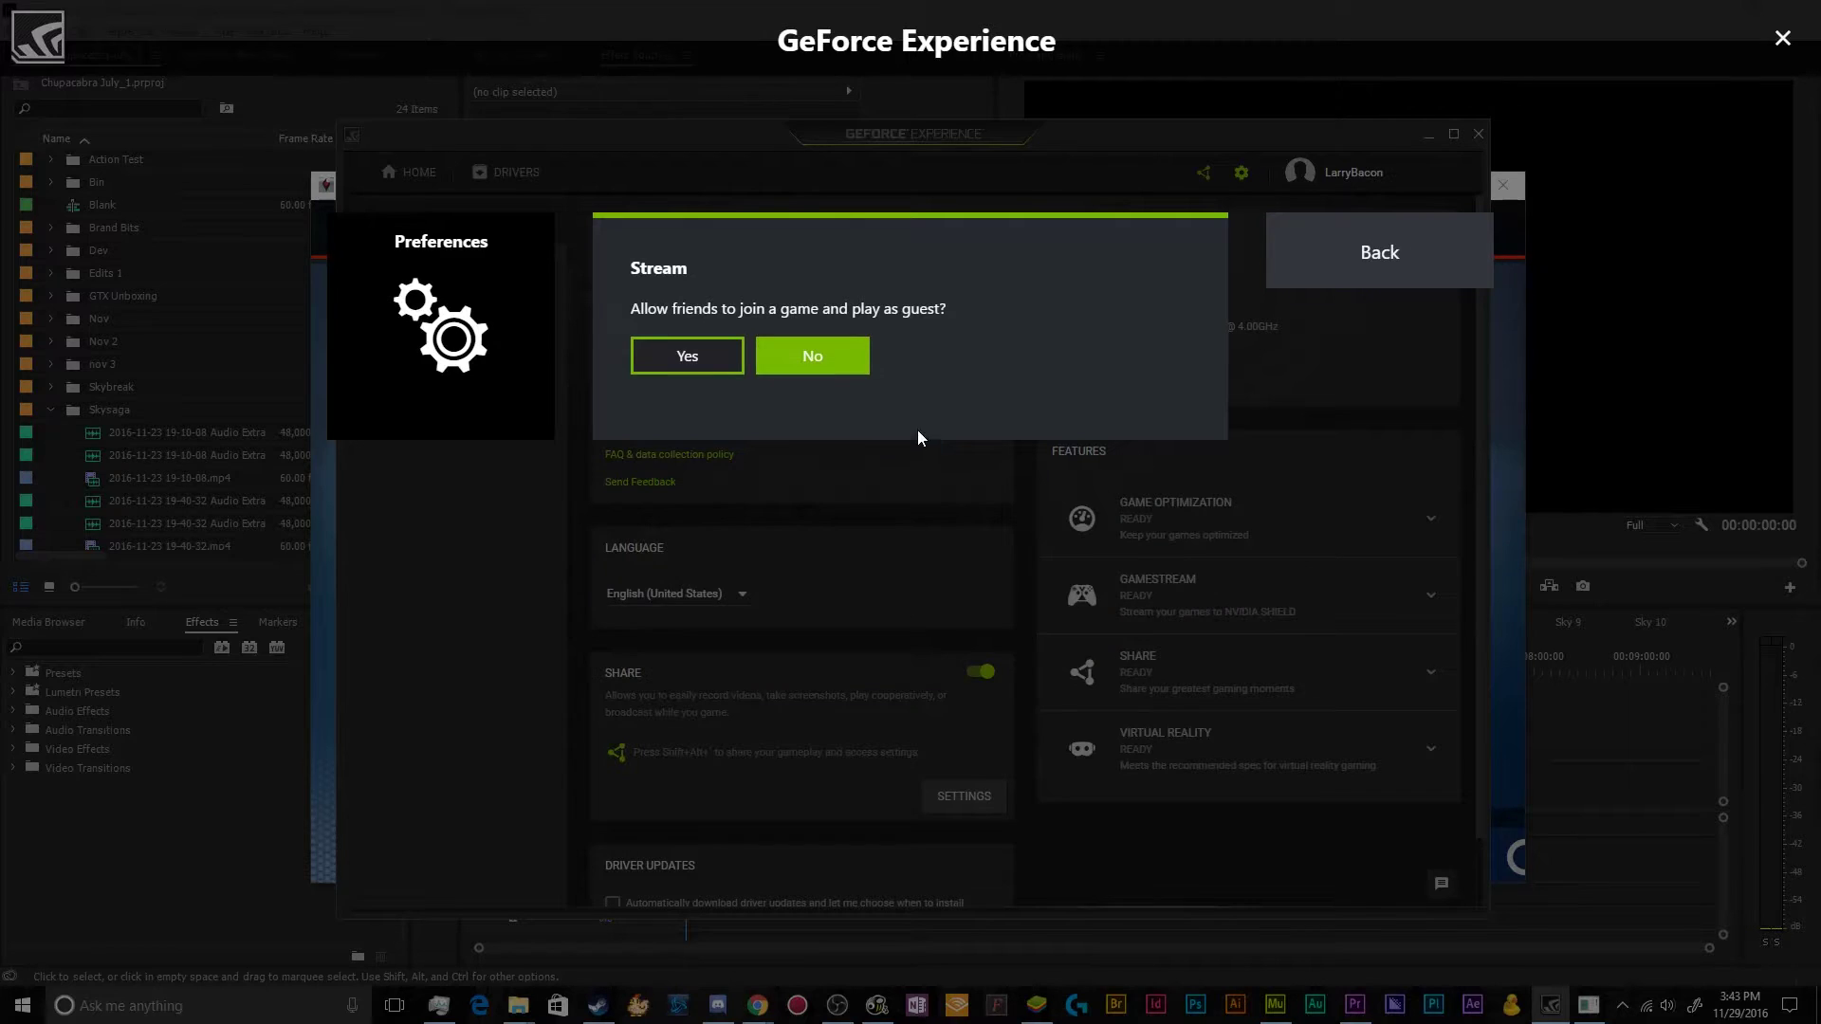
click(721, 360)
click(1309, 281)
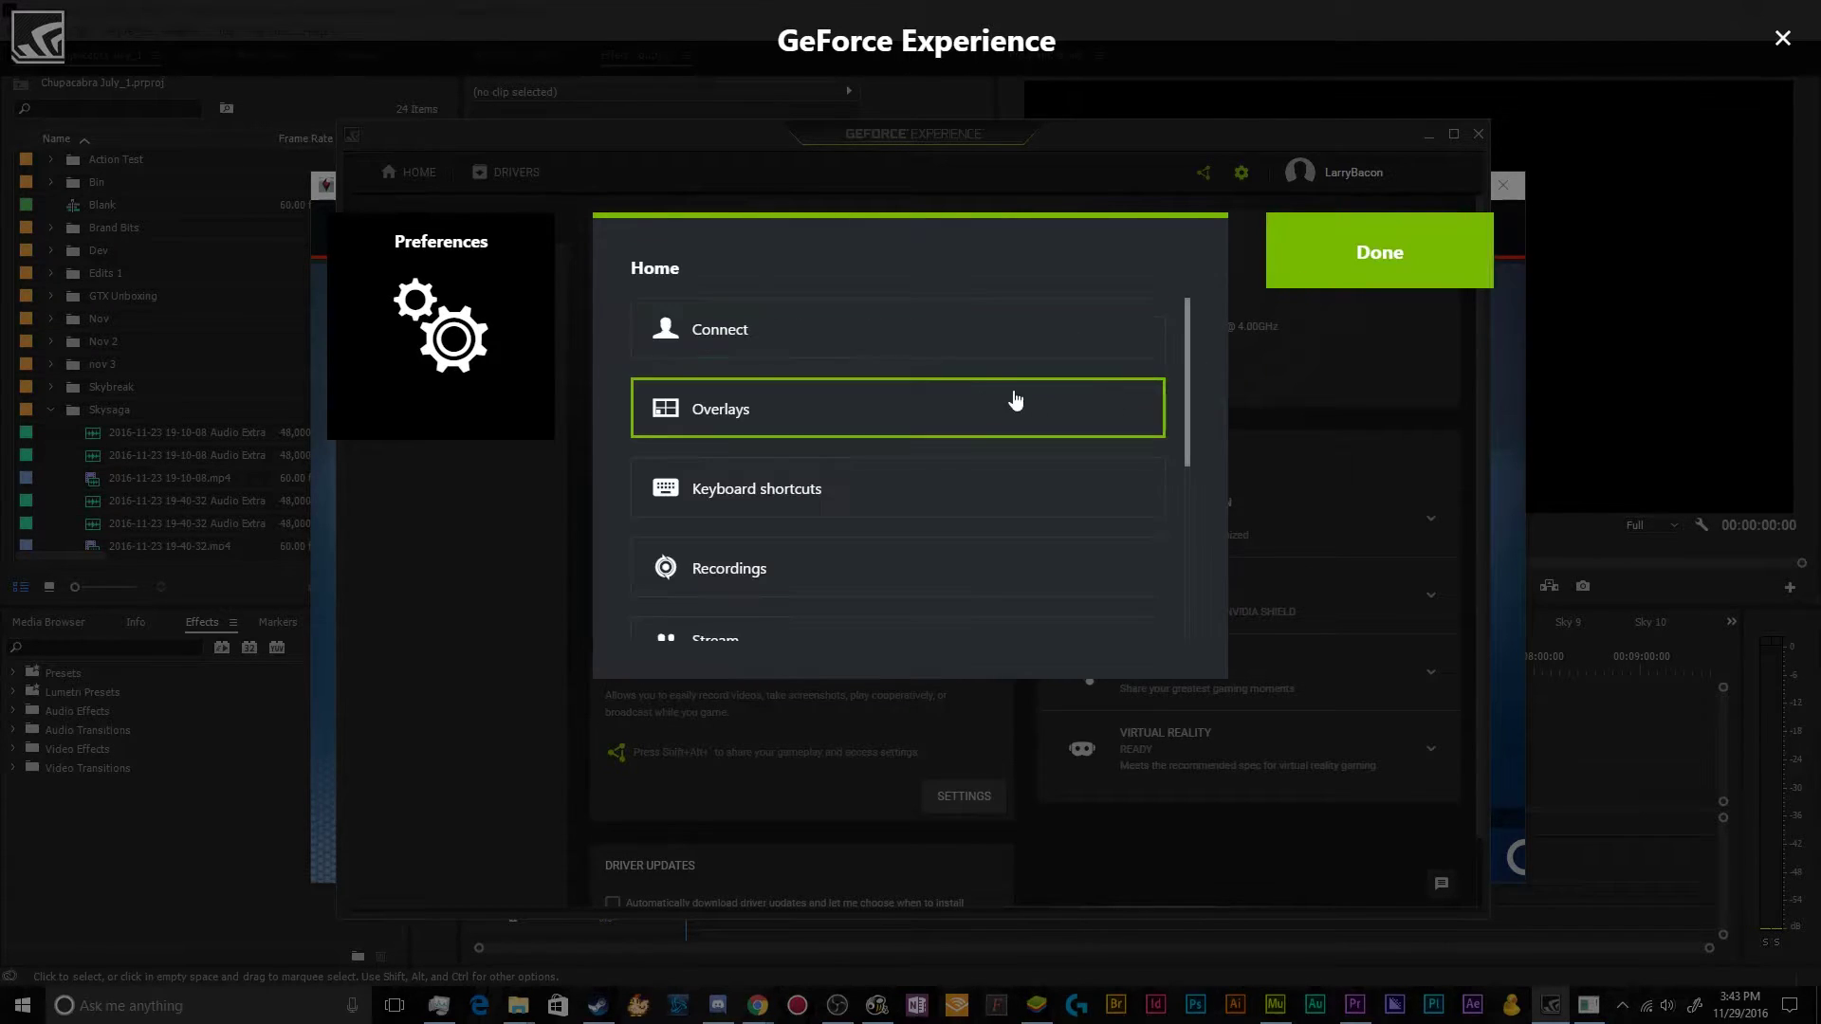
click(1333, 269)
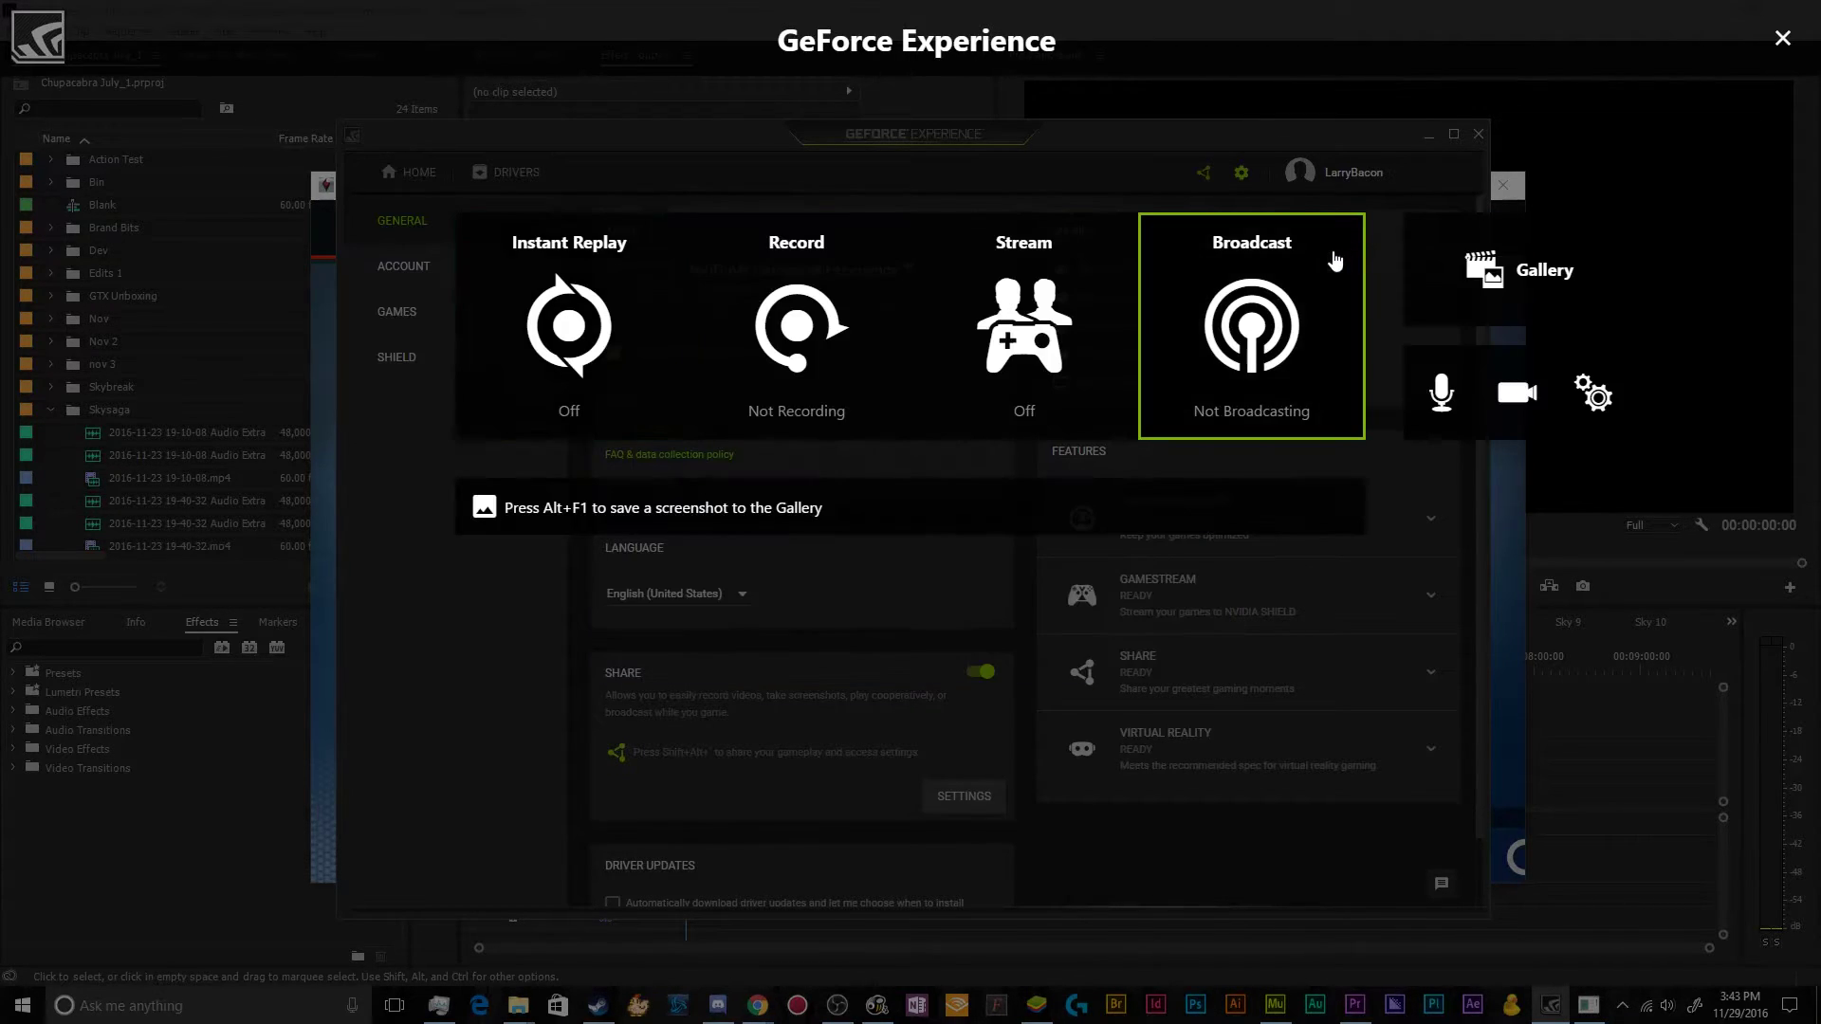
- Set the broadcast destination to Always ask me after trying YouTube and Twitch
click(1584, 392)
scroll(1008, 389, down, 3)
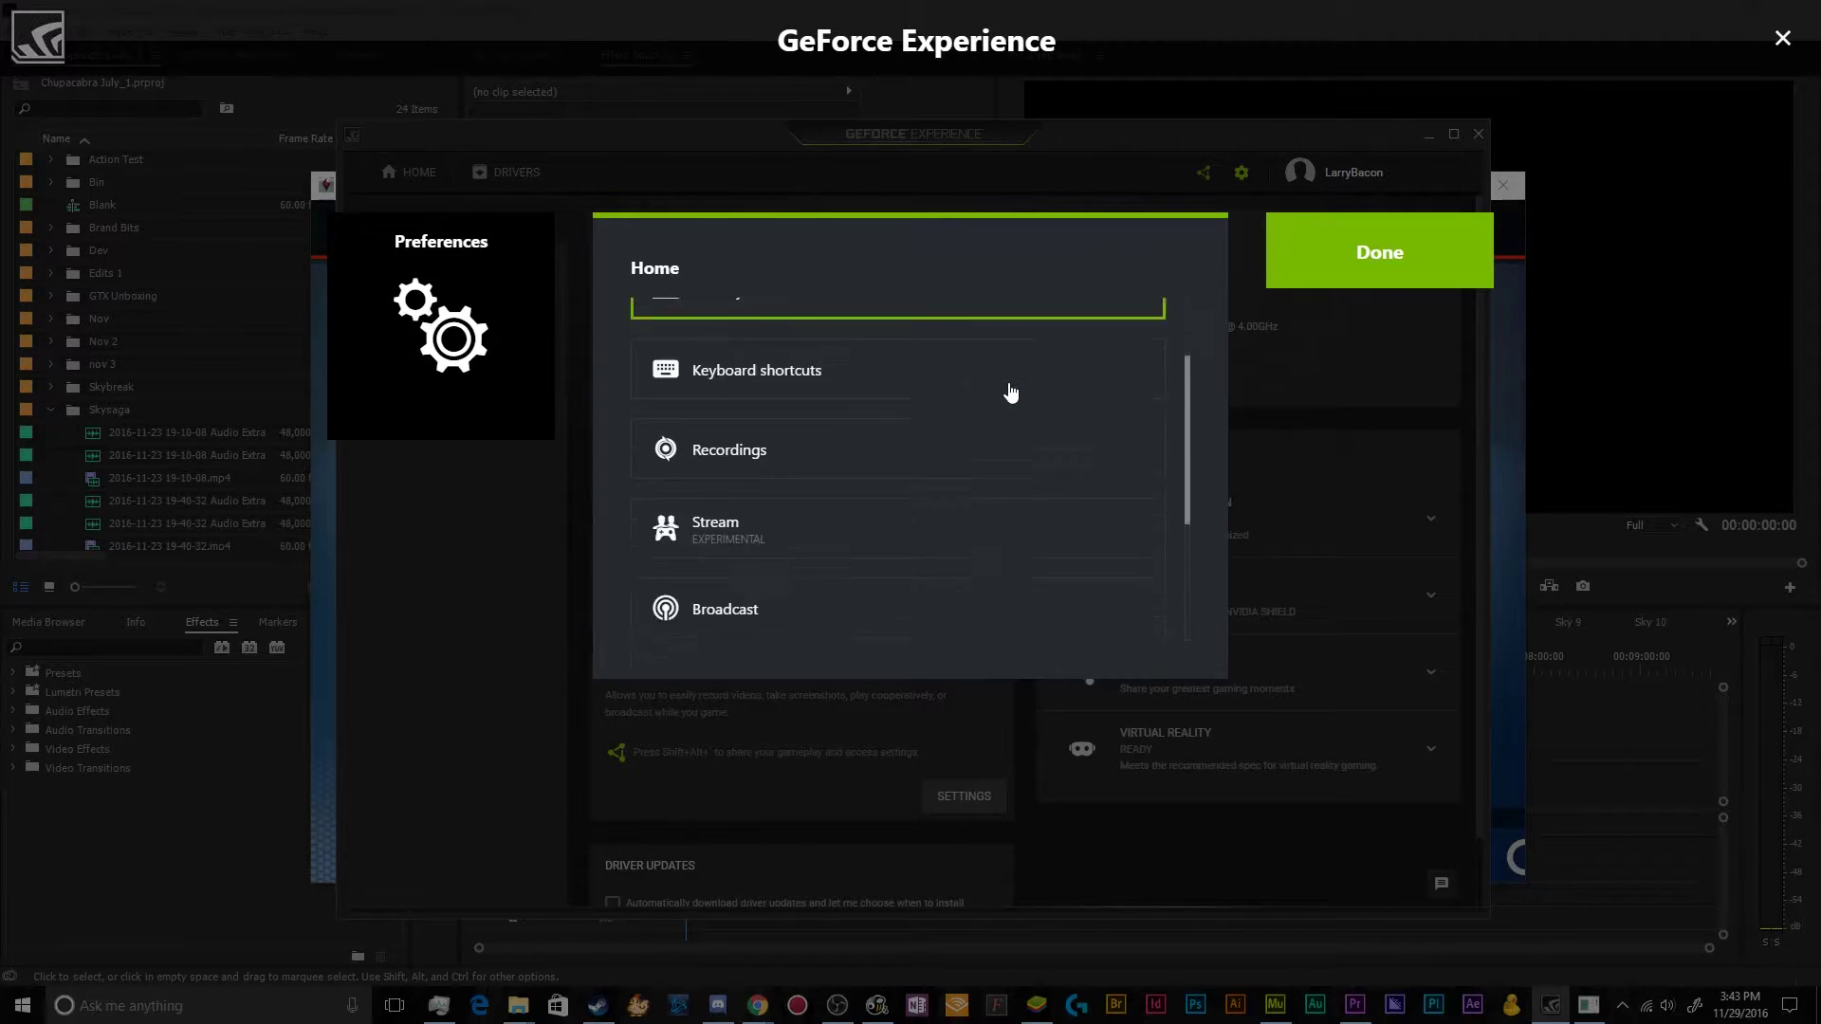
click(944, 460)
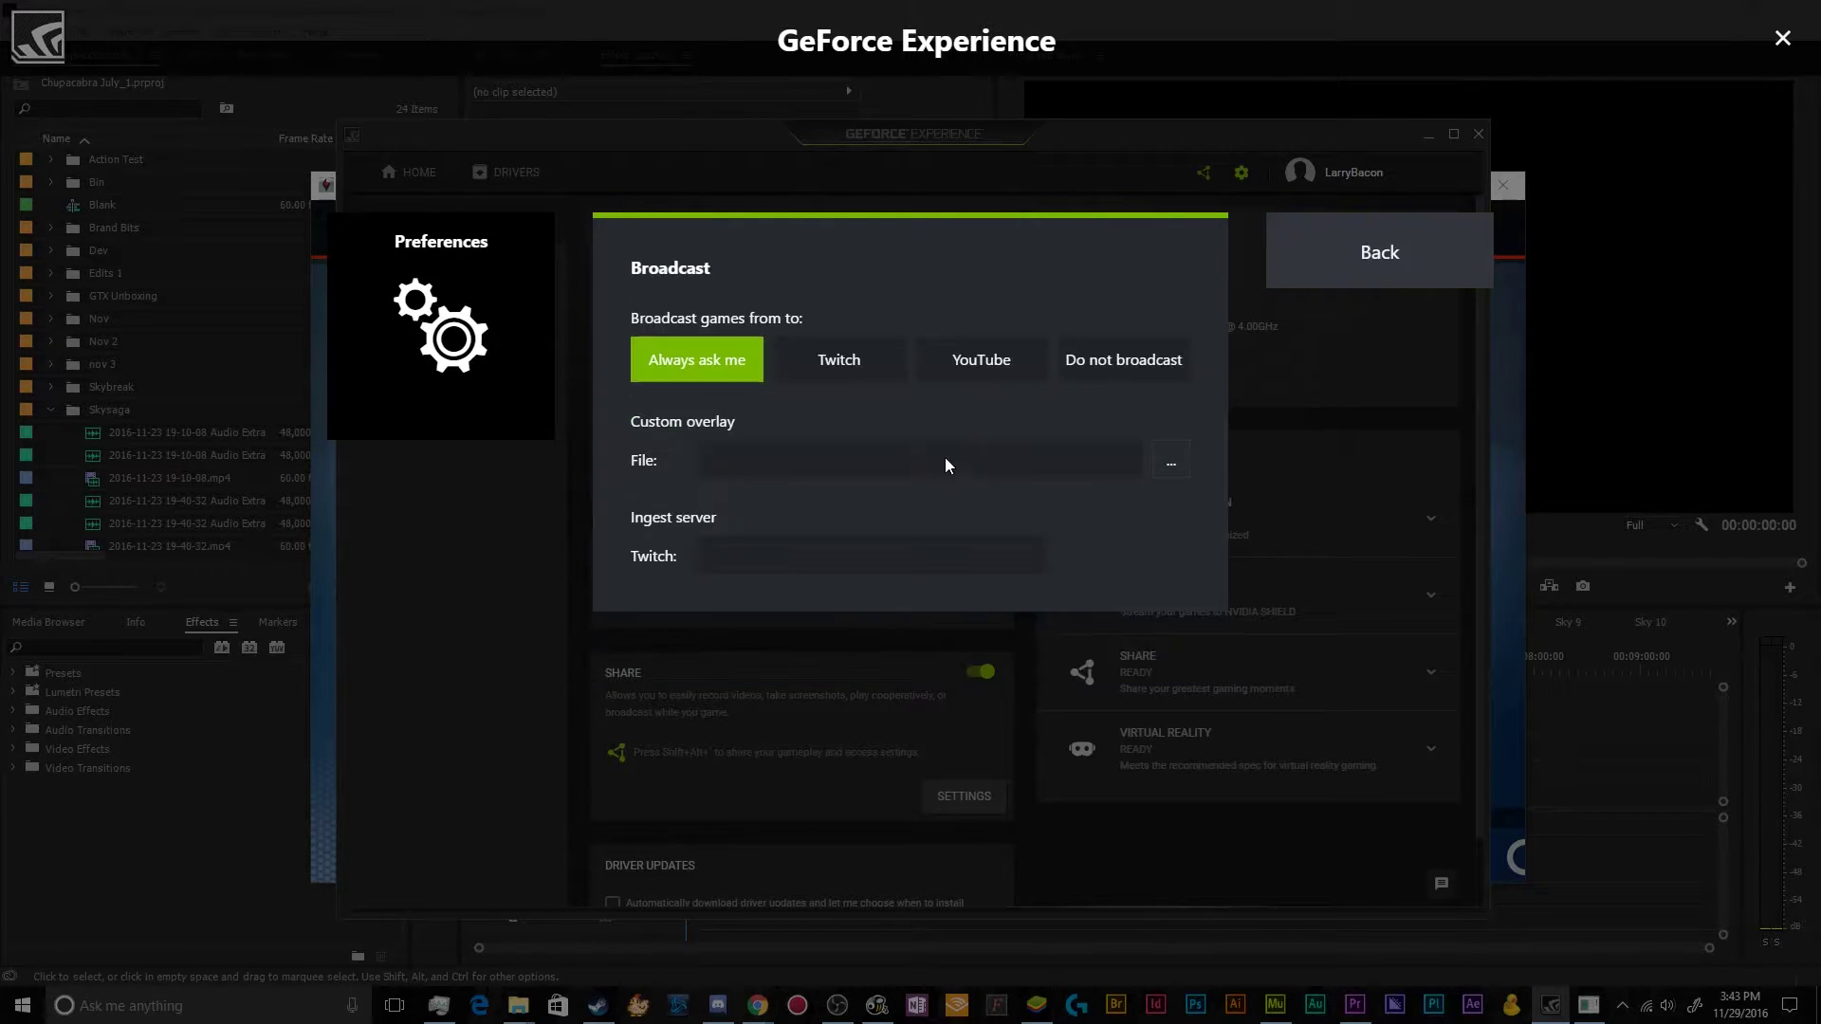
click(826, 375)
click(946, 362)
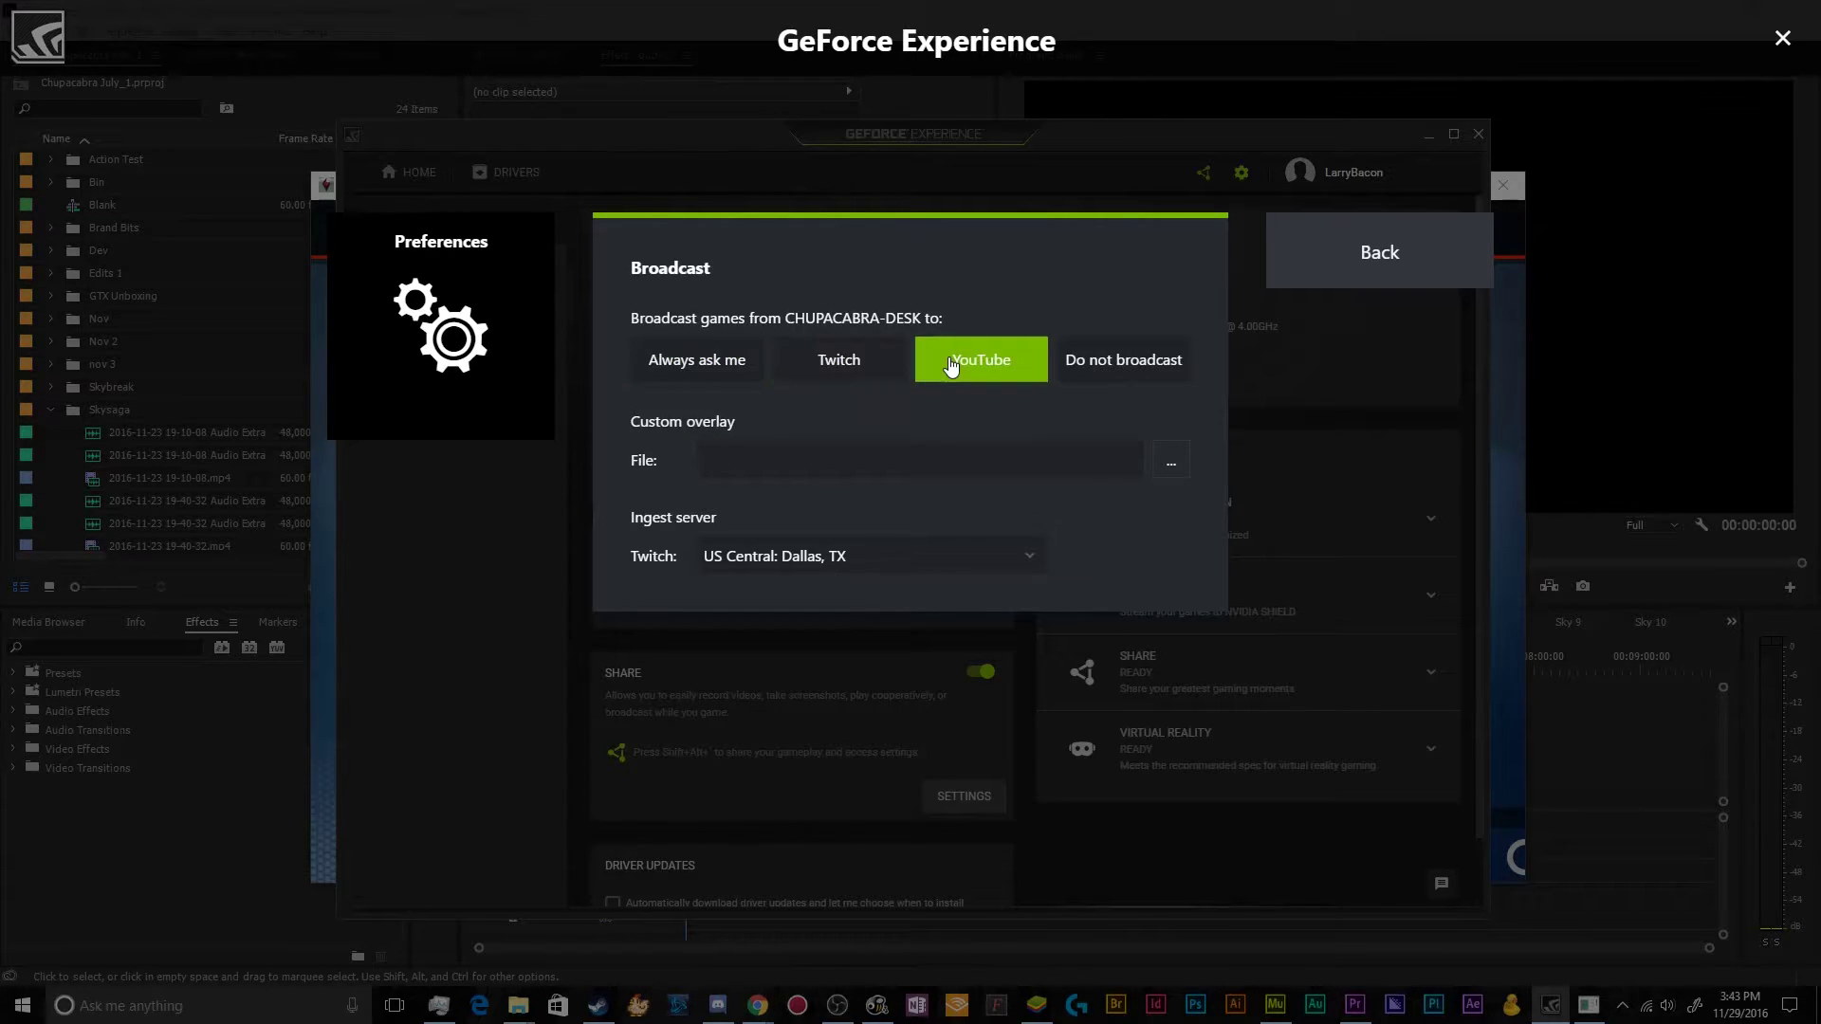
click(848, 363)
click(721, 361)
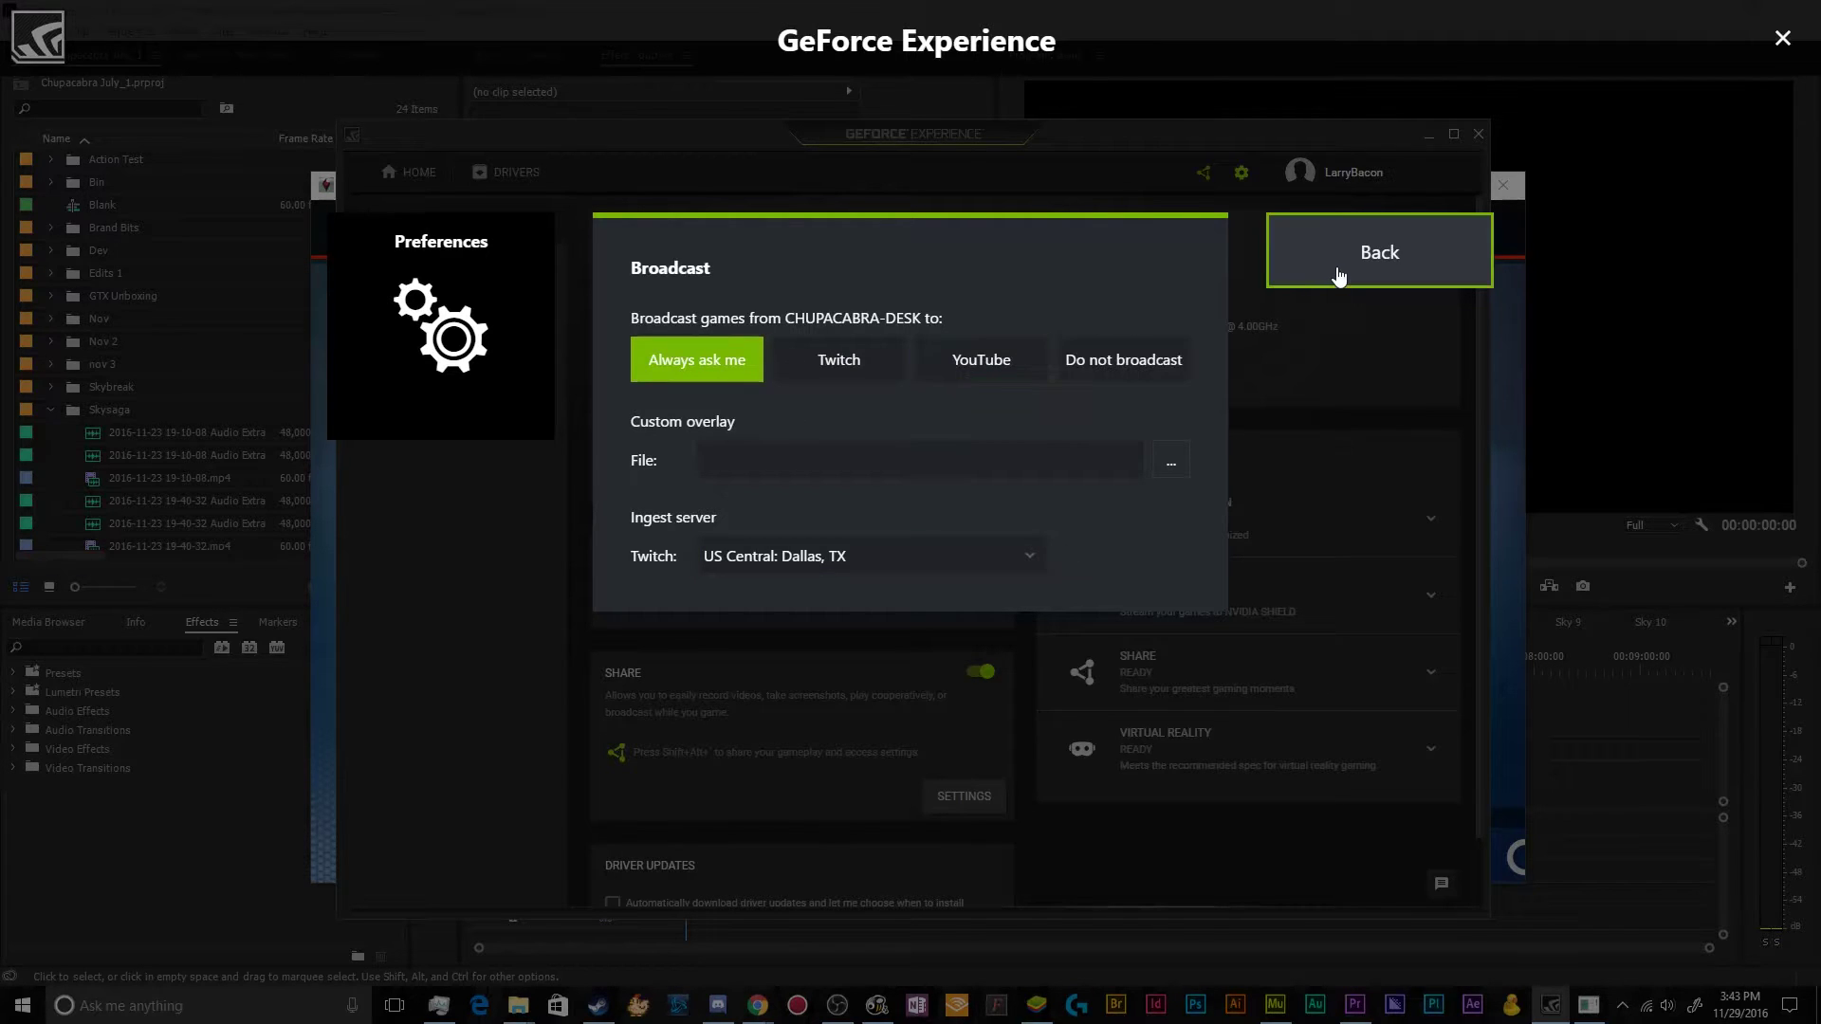
click(1366, 254)
scroll(943, 435, down, 5)
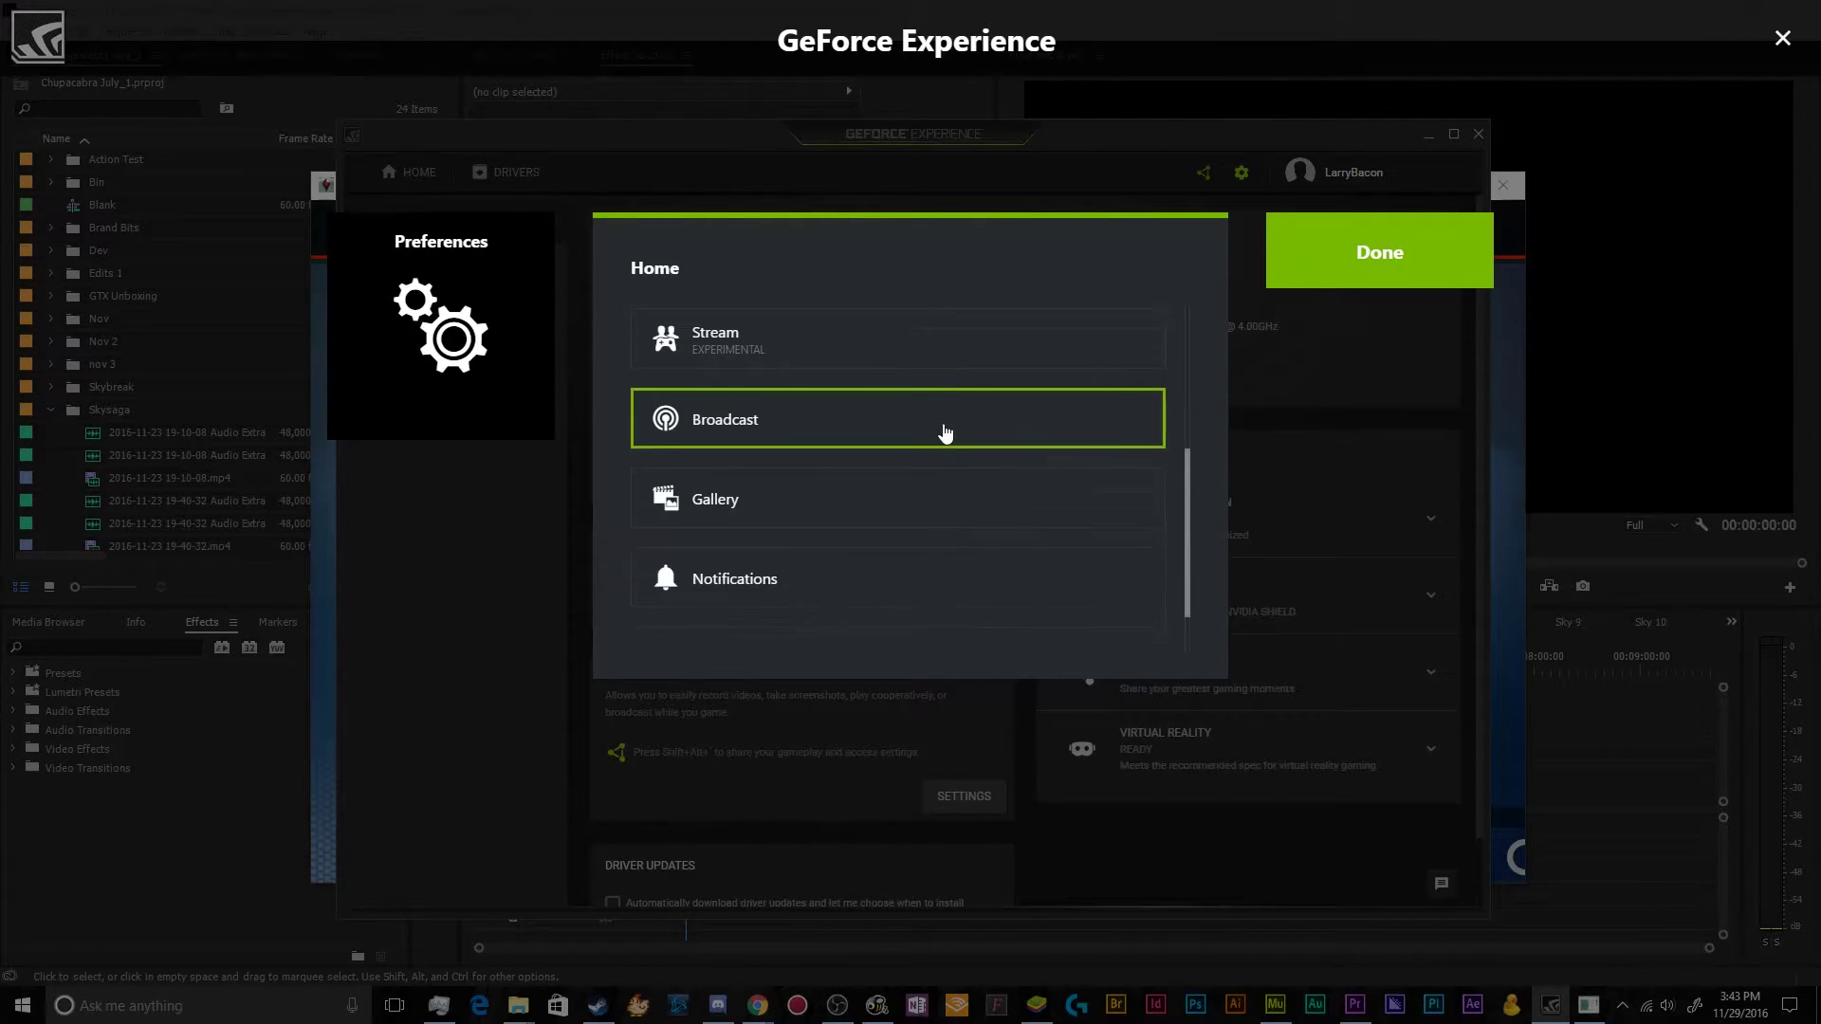
scroll(945, 433, up, 2)
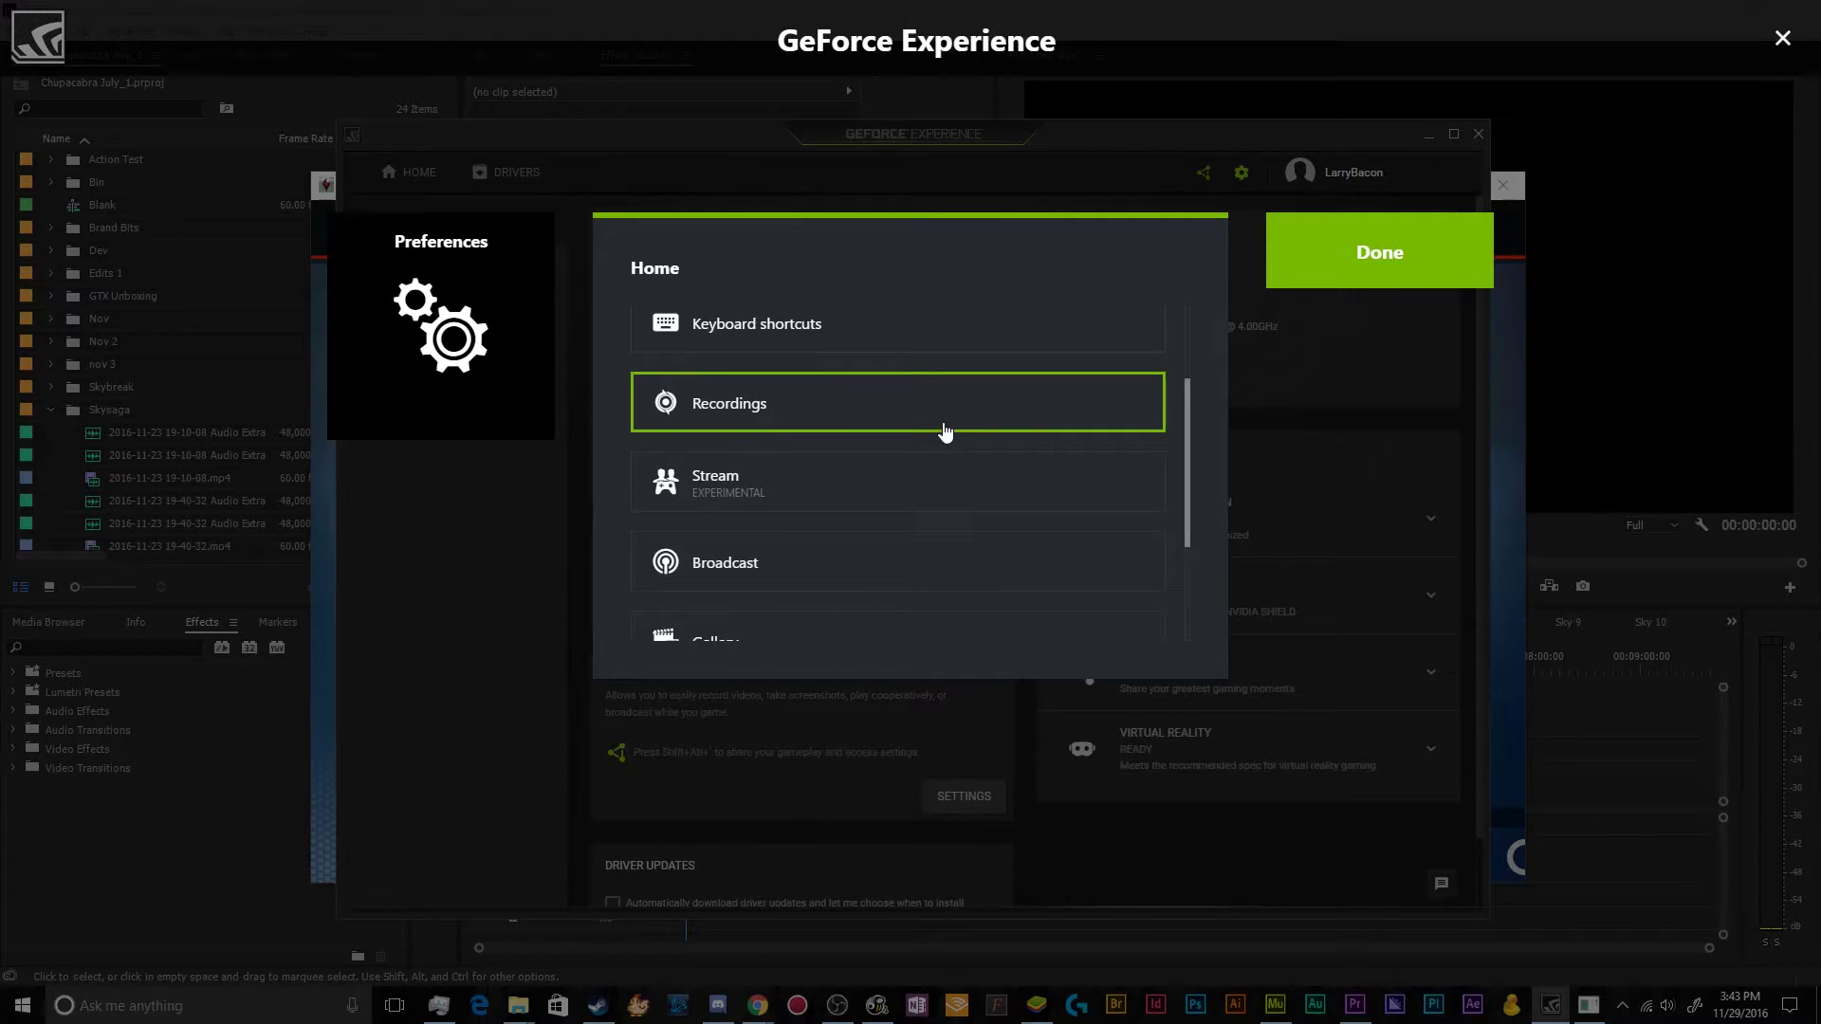
scroll(945, 433, up, 3)
scroll(944, 433, down, 5)
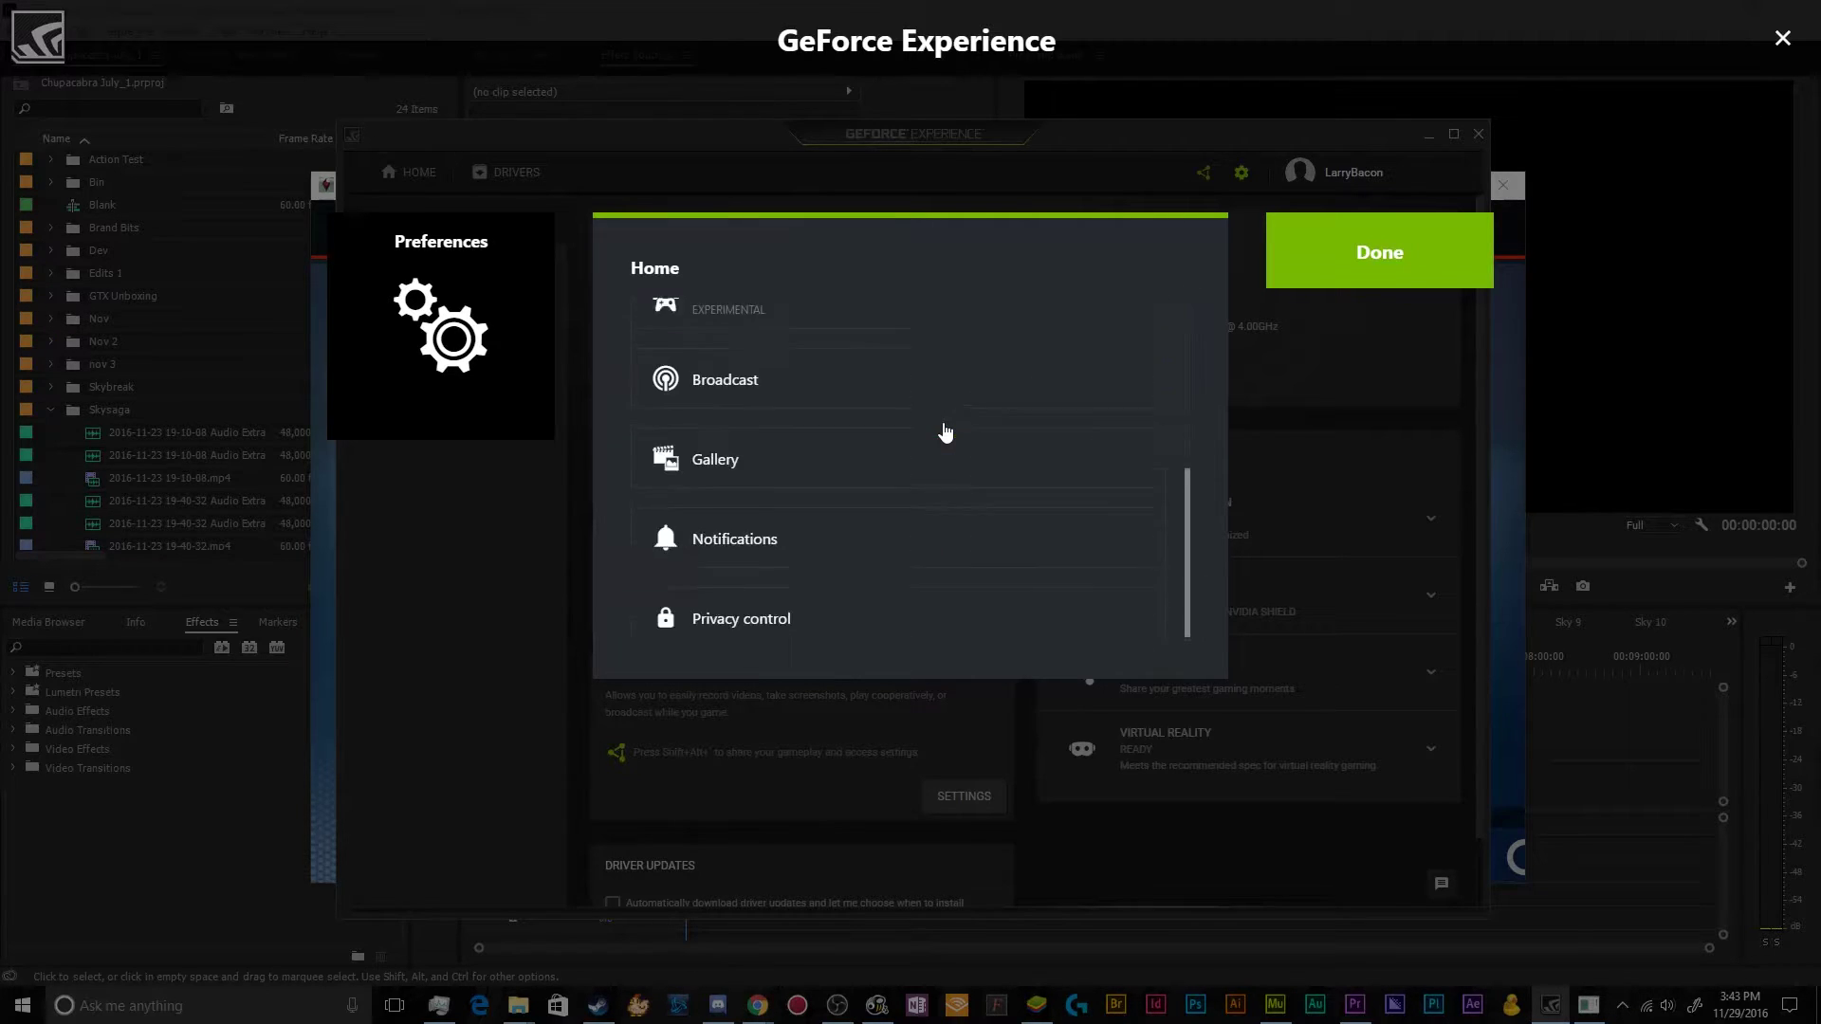
- View the connected accounts page, then return to the preferences list
scroll(946, 432, up, 5)
click(907, 342)
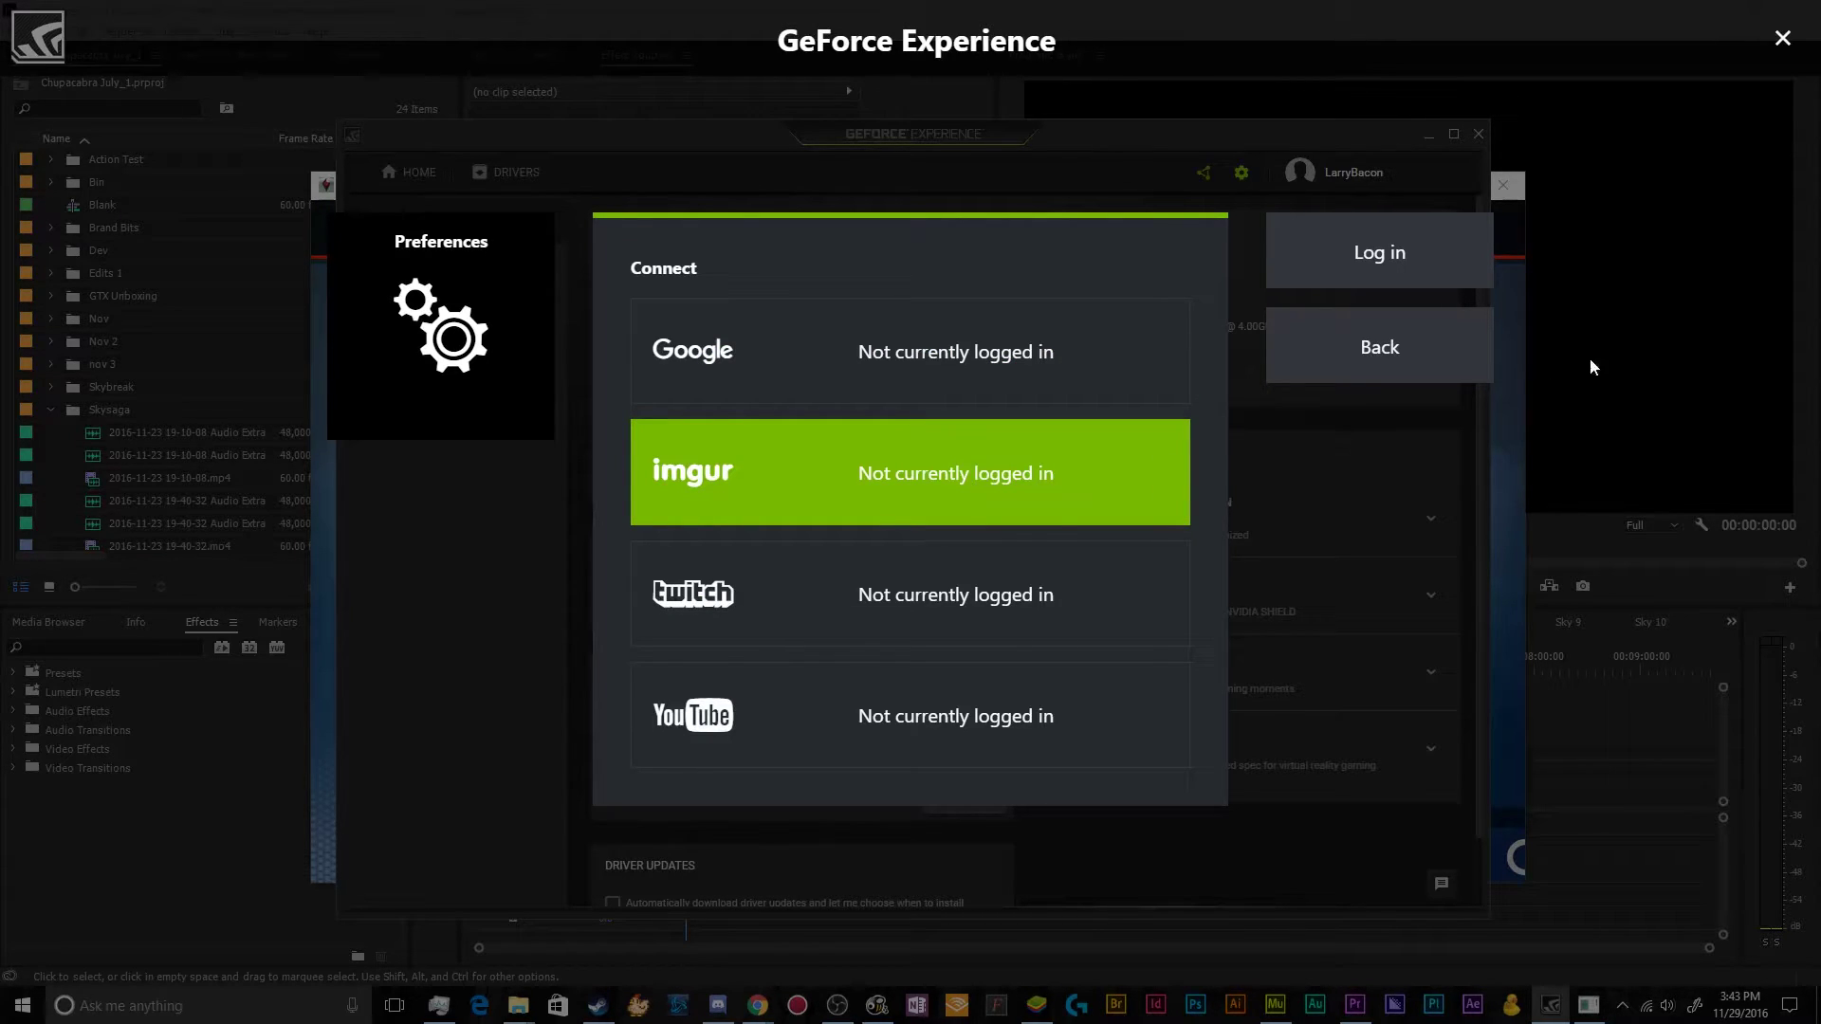
click(1326, 350)
scroll(968, 433, down, 4)
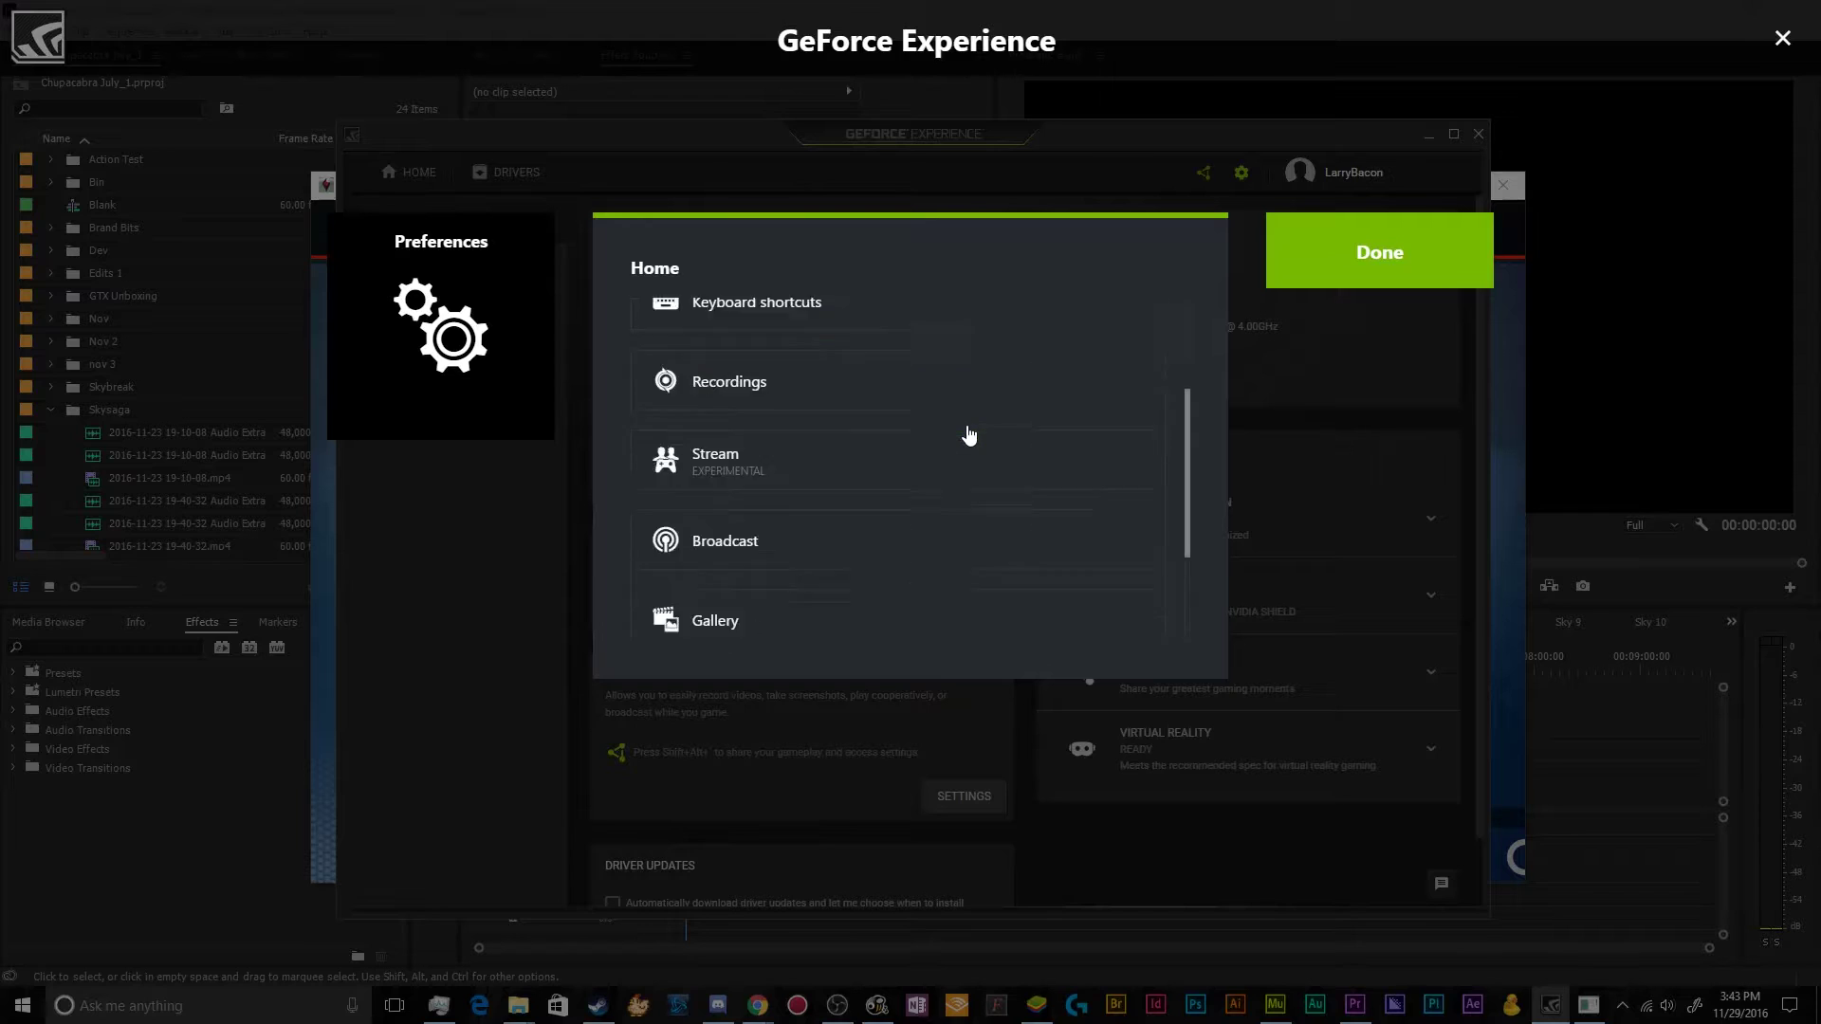
scroll(958, 530, up, 1)
- Leave the Broadcast destination on Always ask me after testing Twitch and YouTube
click(952, 482)
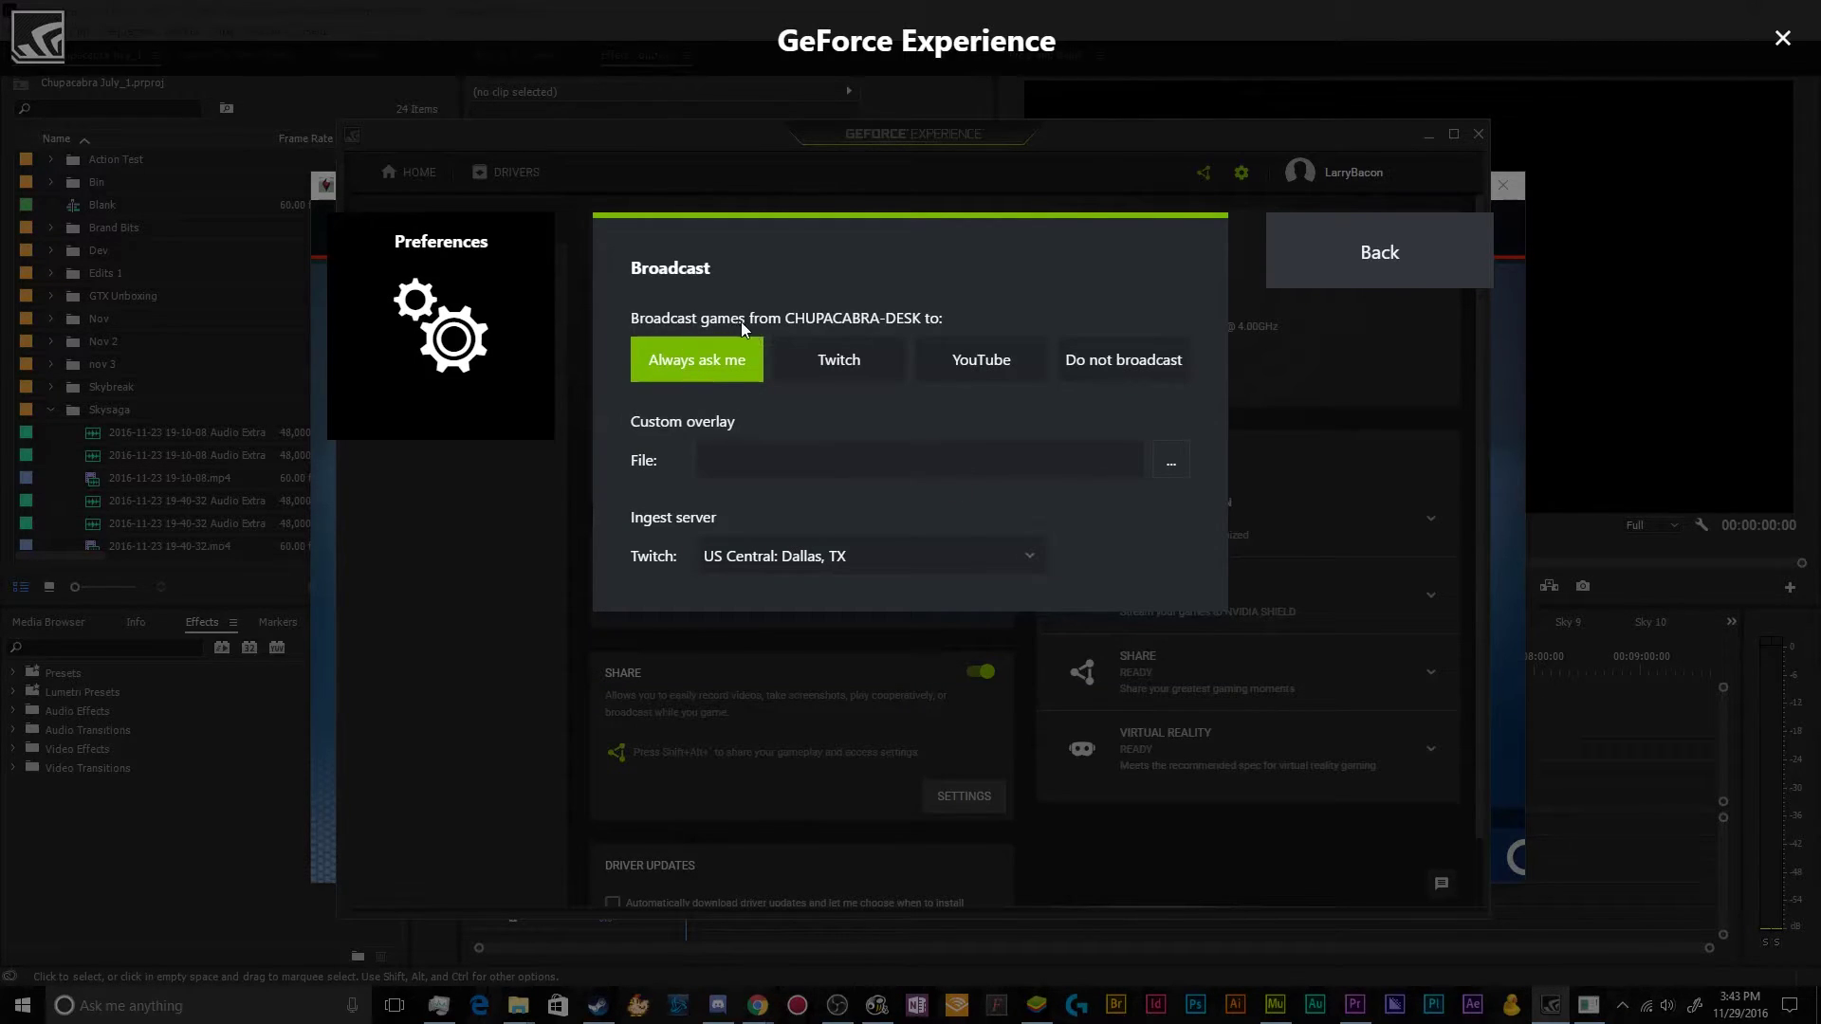
click(873, 376)
click(956, 372)
click(842, 363)
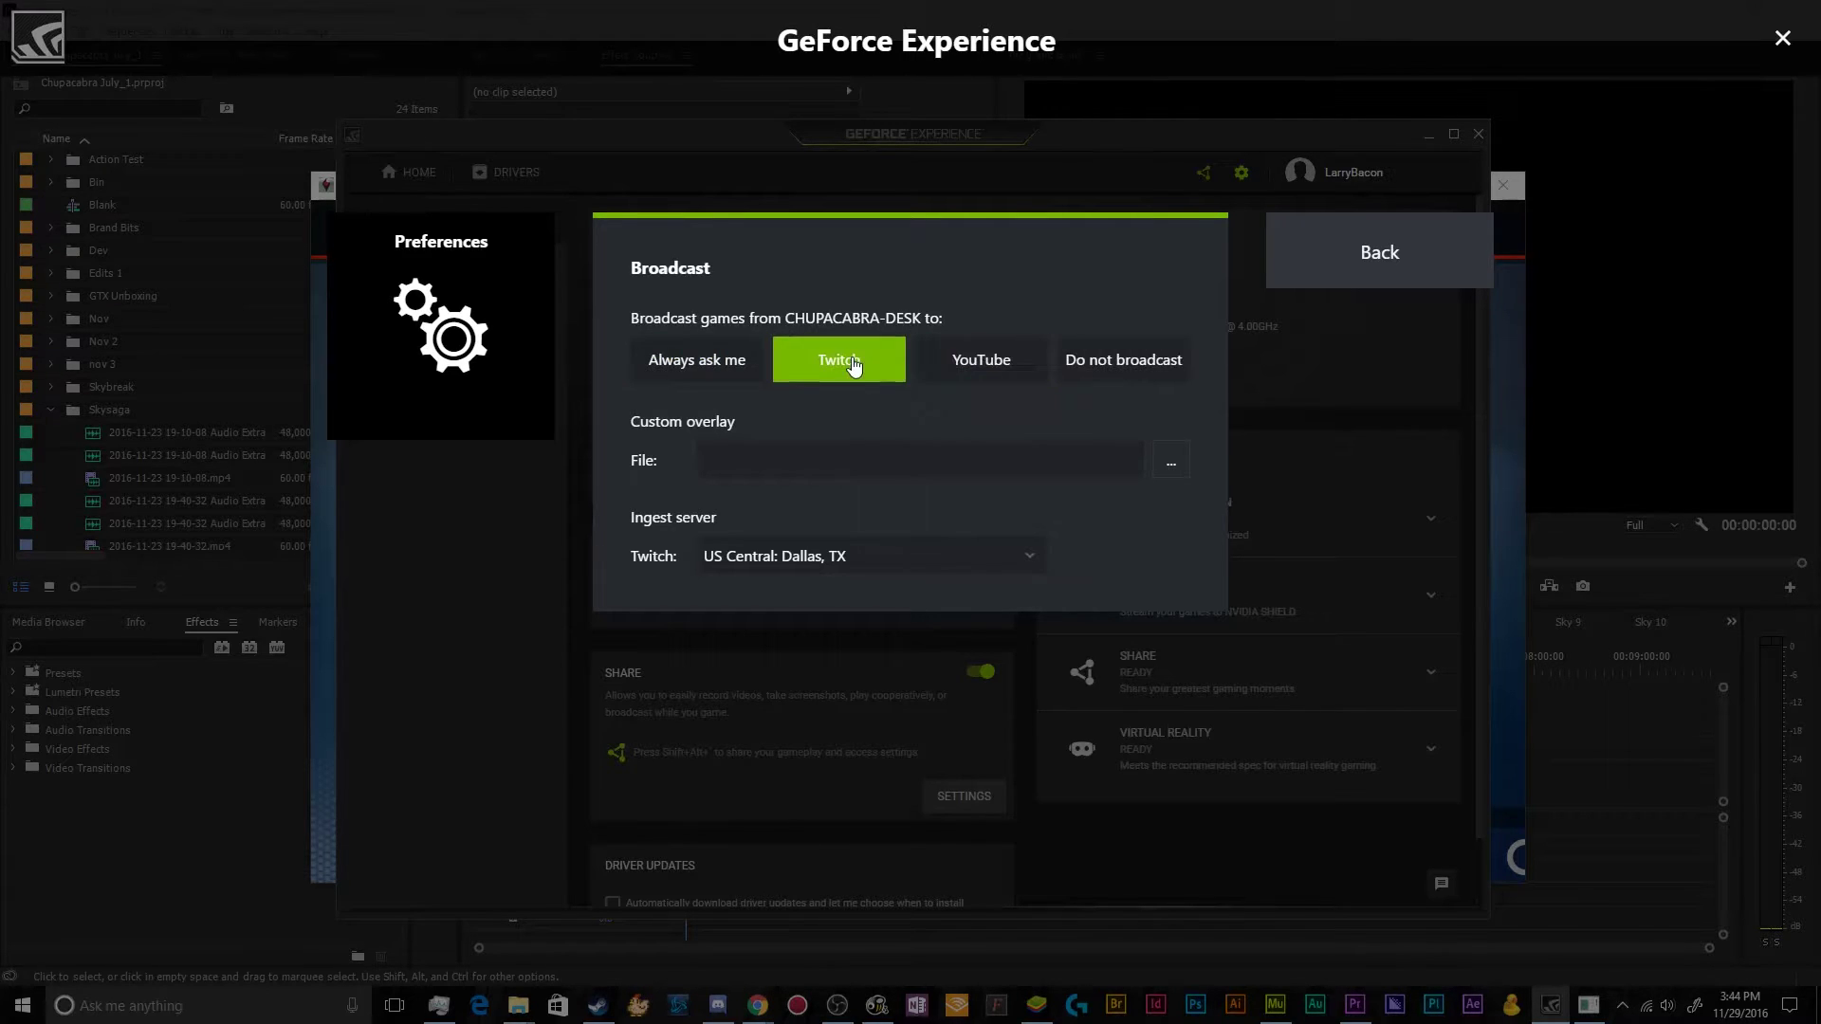
click(676, 365)
click(853, 374)
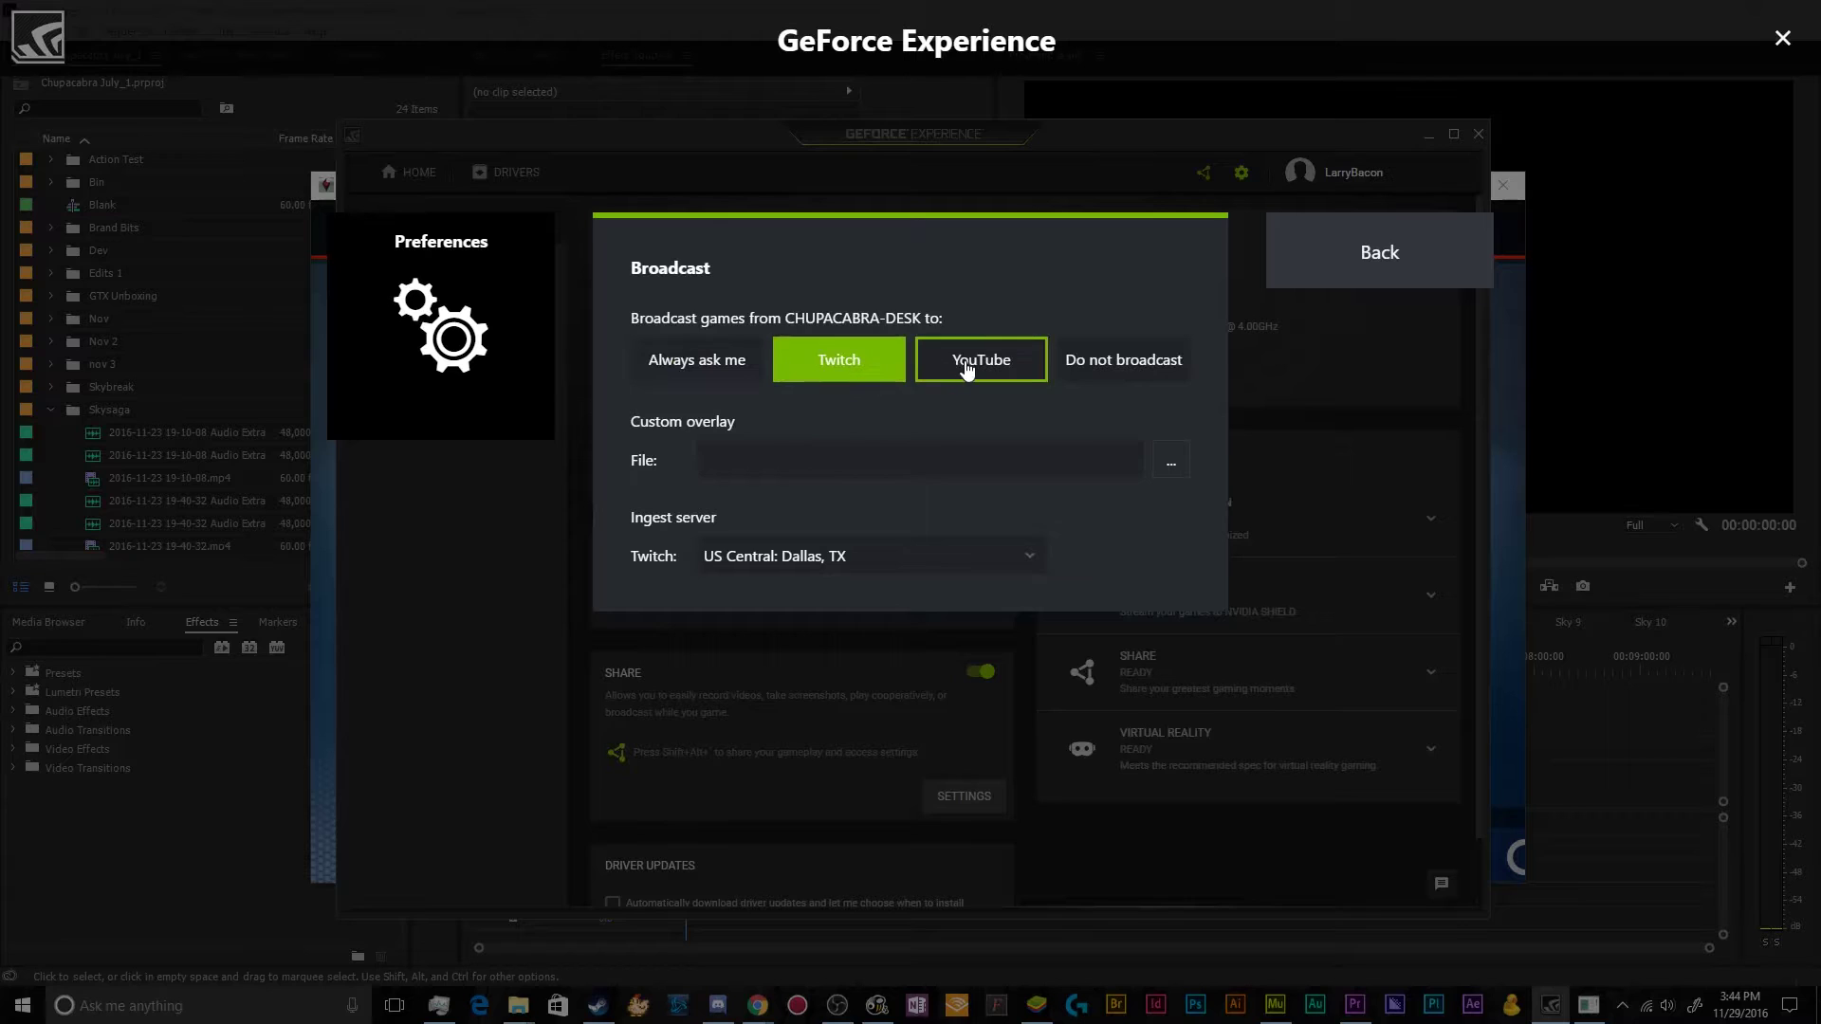
click(953, 364)
click(859, 378)
click(699, 368)
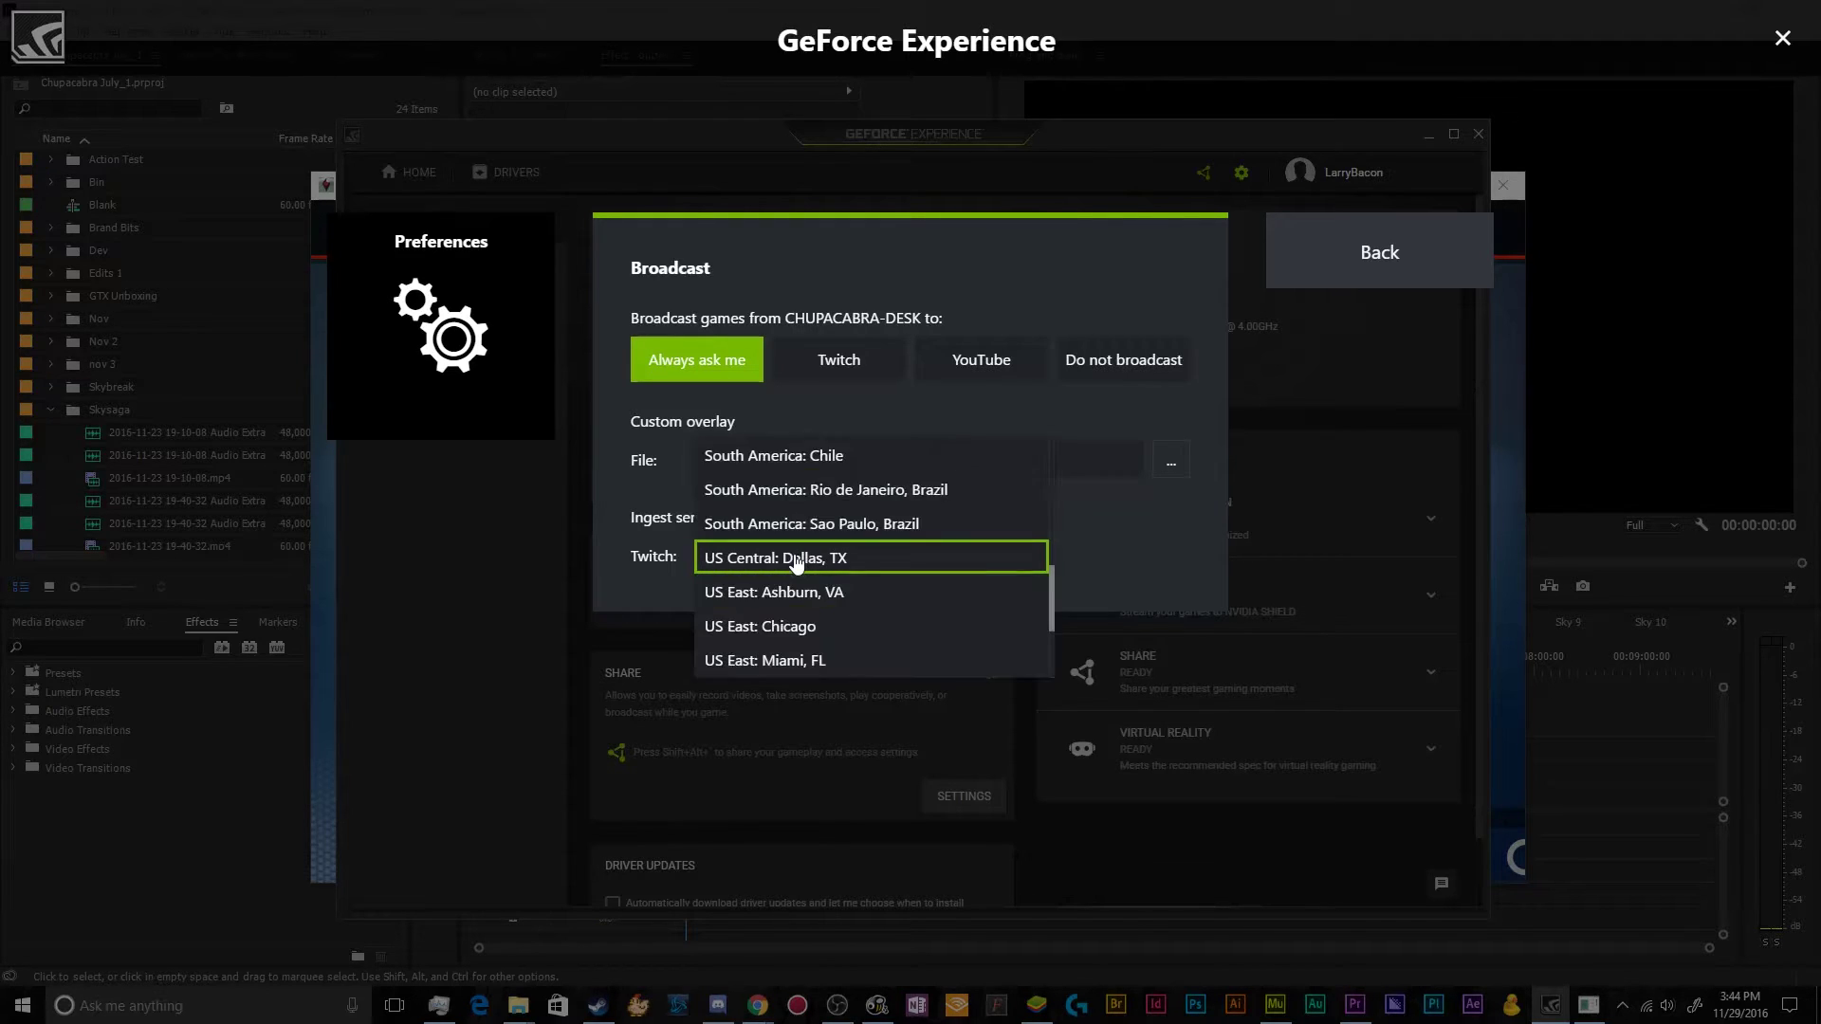
- Keep the US Central: Dallas, TX ingest server and close preferences
click(796, 560)
click(795, 559)
click(796, 559)
click(983, 359)
click(882, 363)
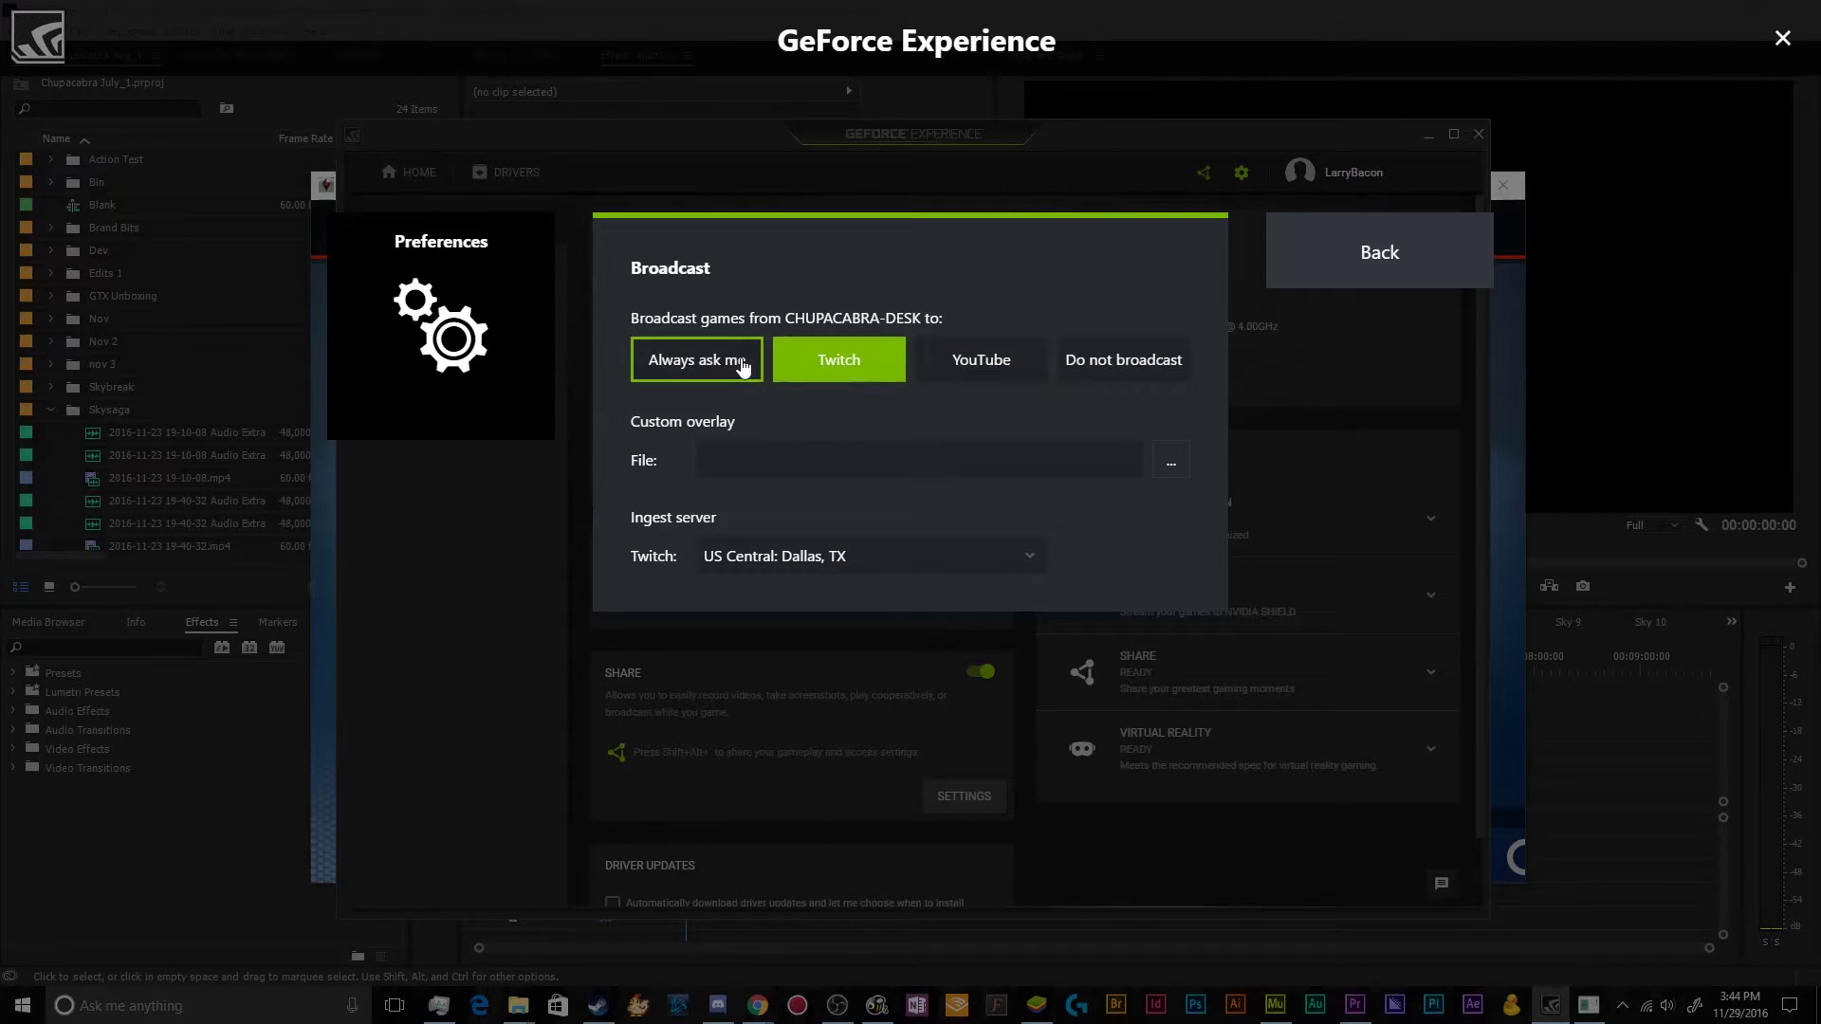
click(743, 360)
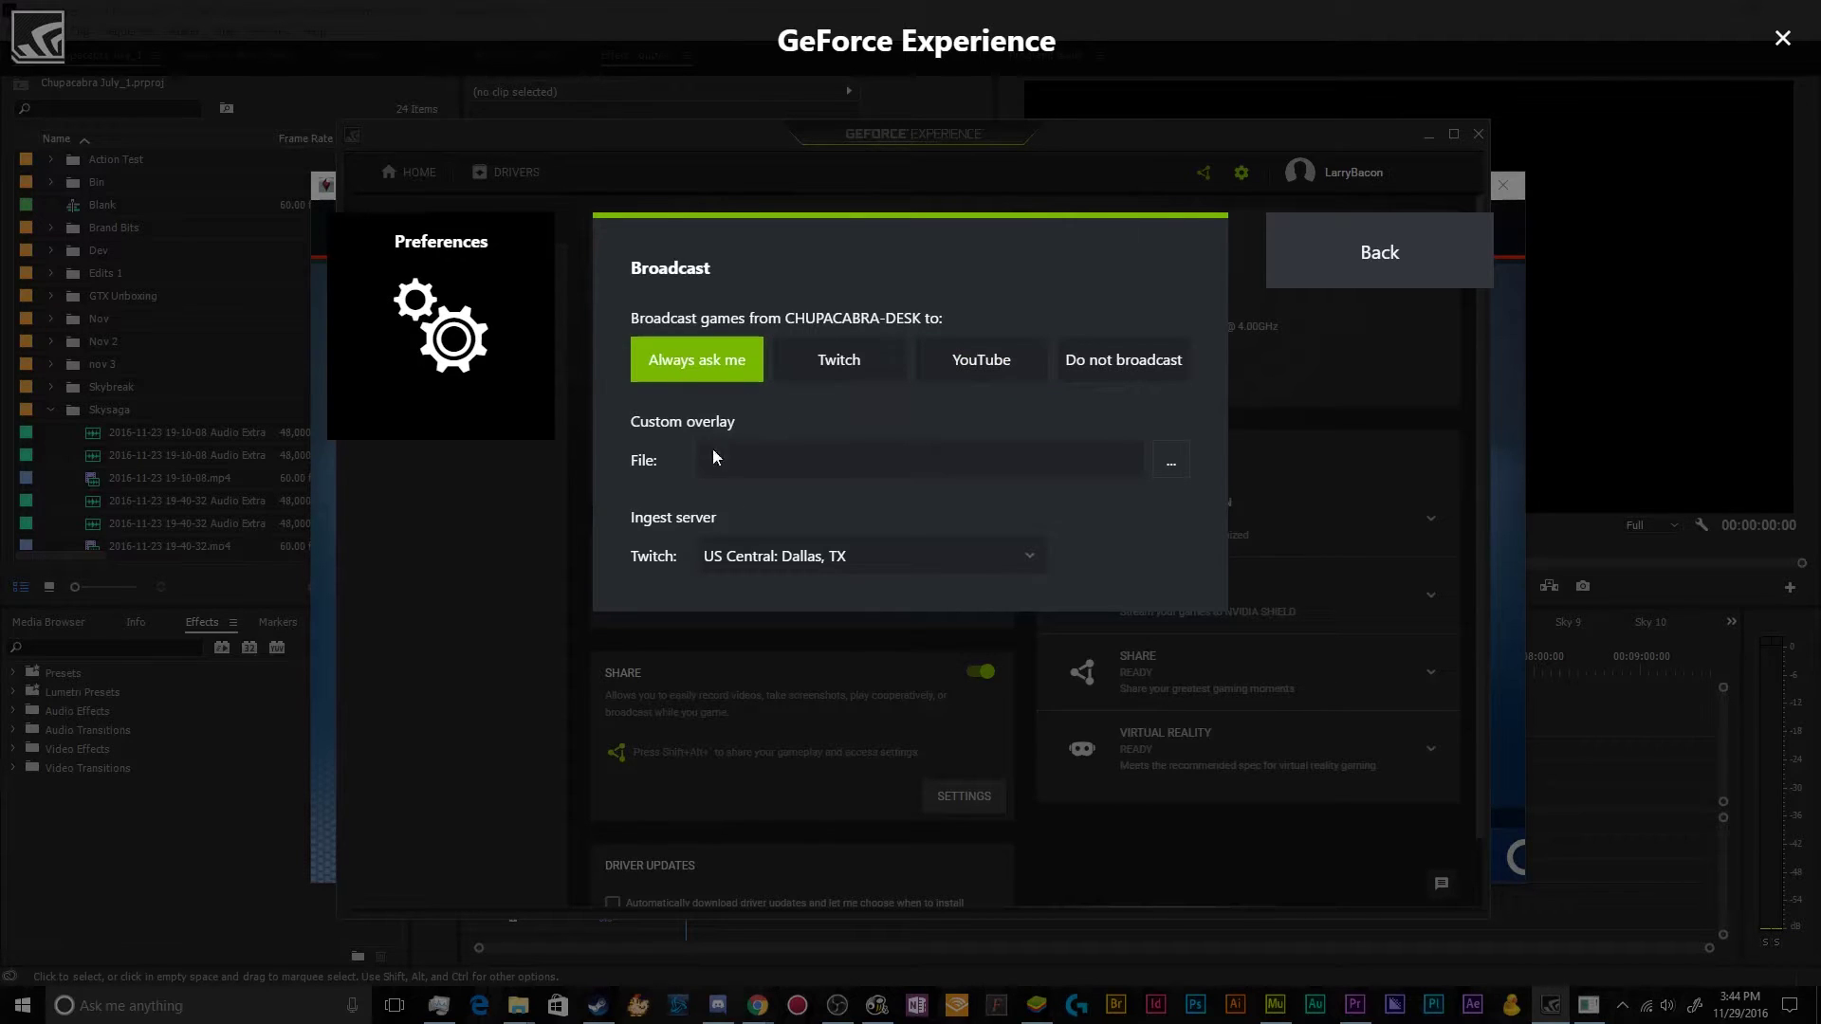
click(1371, 249)
click(1381, 256)
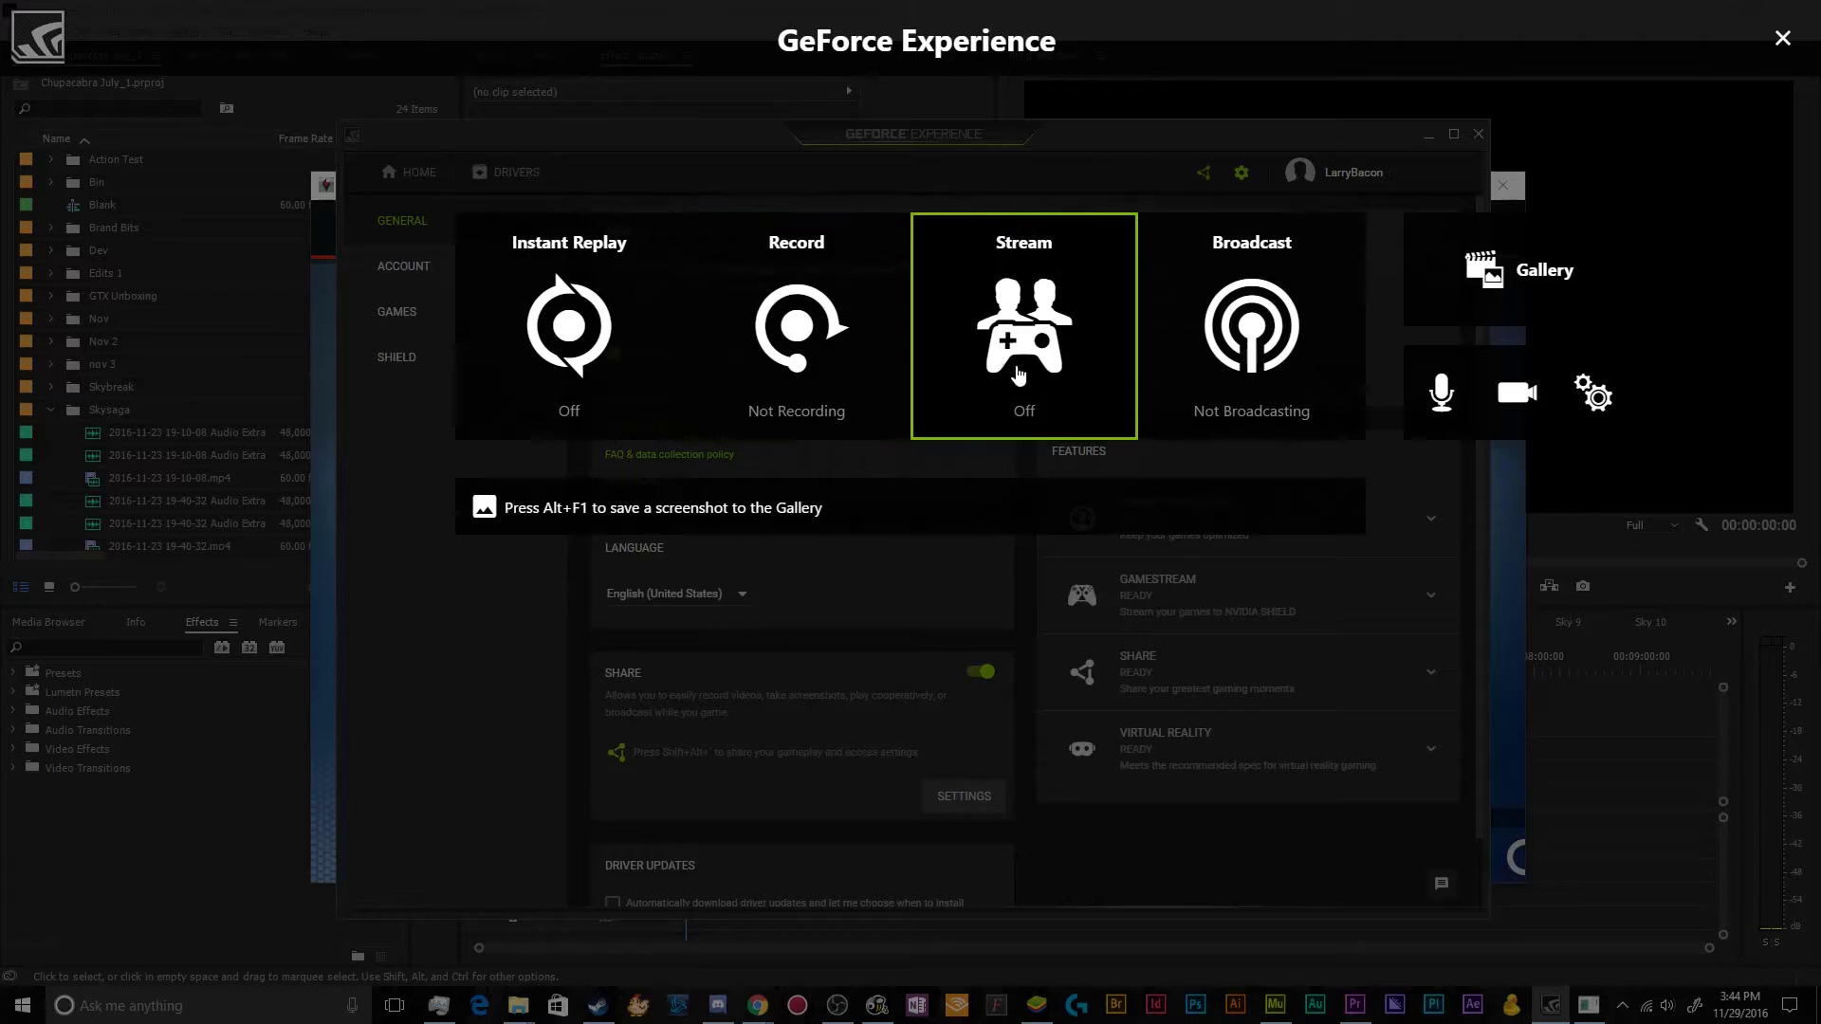
- Open Broadcast customization and select the Twitch settings
click(1224, 406)
click(1024, 332)
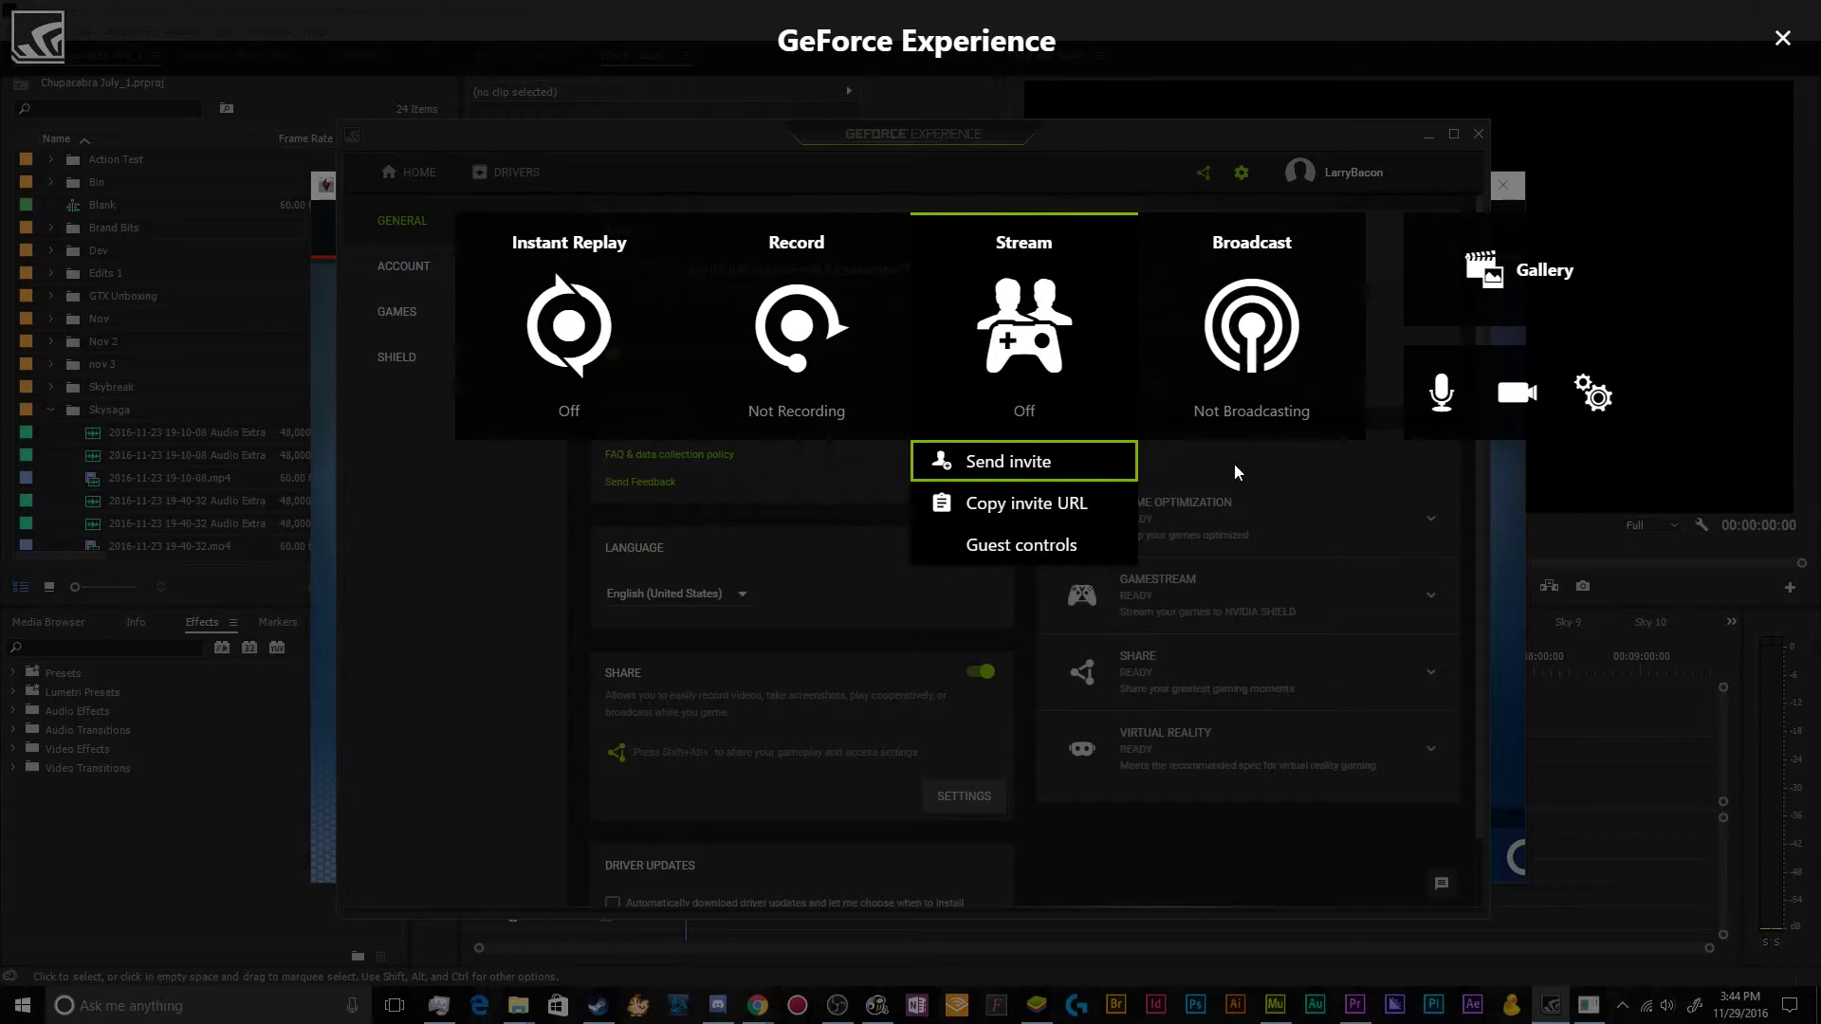
click(1276, 417)
click(1265, 505)
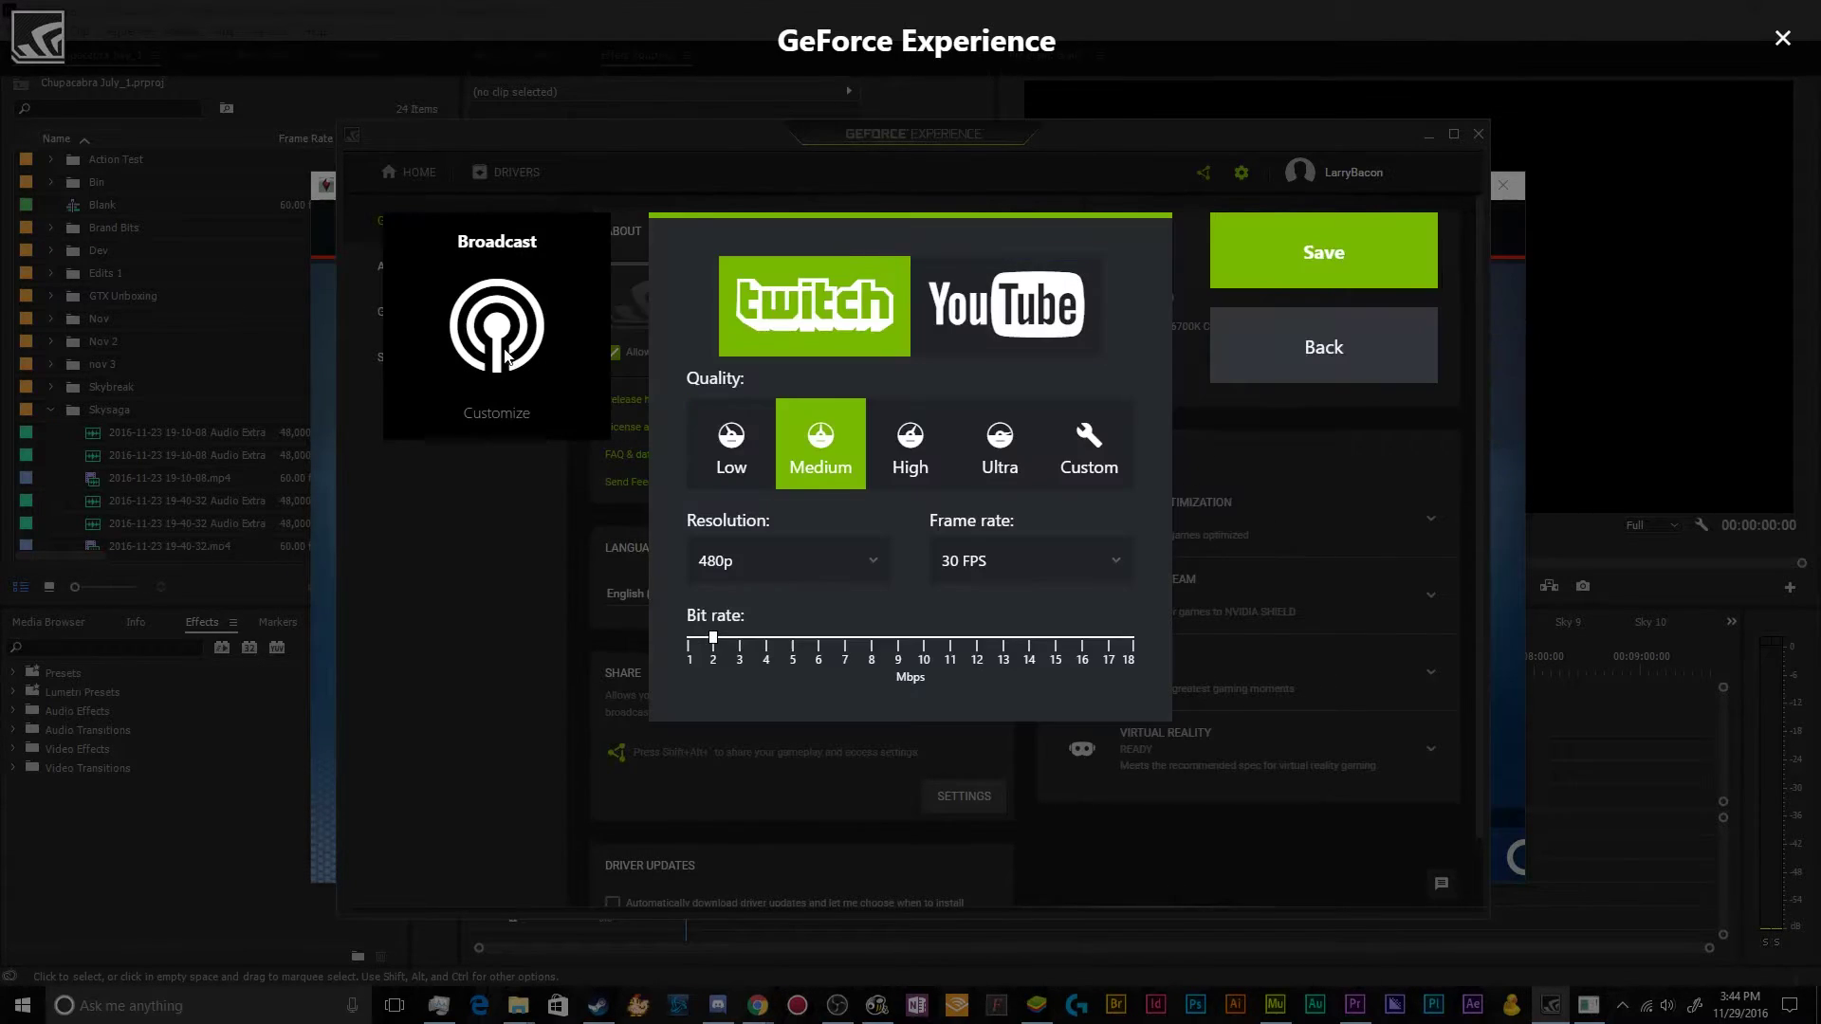
click(944, 321)
click(834, 313)
- Set Twitch broadcast quality to High (720p HD, 30 FPS, 4 Mbps) after trying other presets
click(945, 465)
click(1016, 462)
click(930, 465)
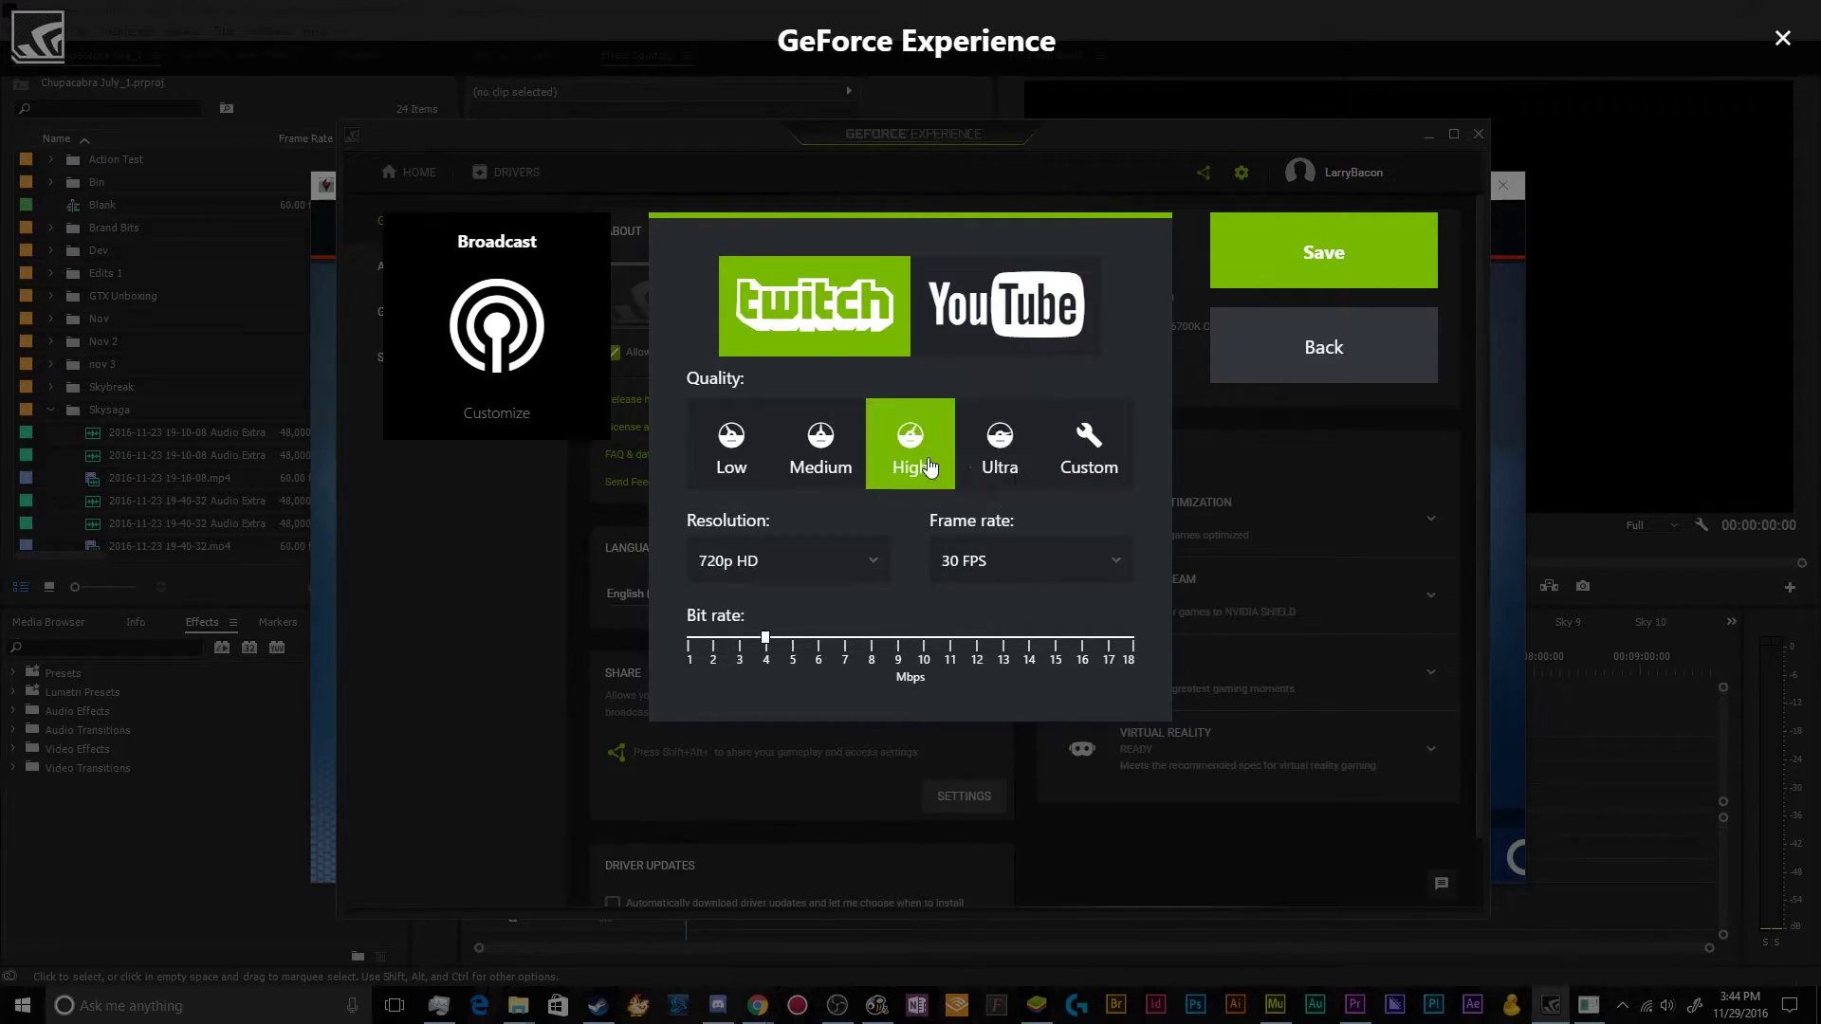
click(1017, 458)
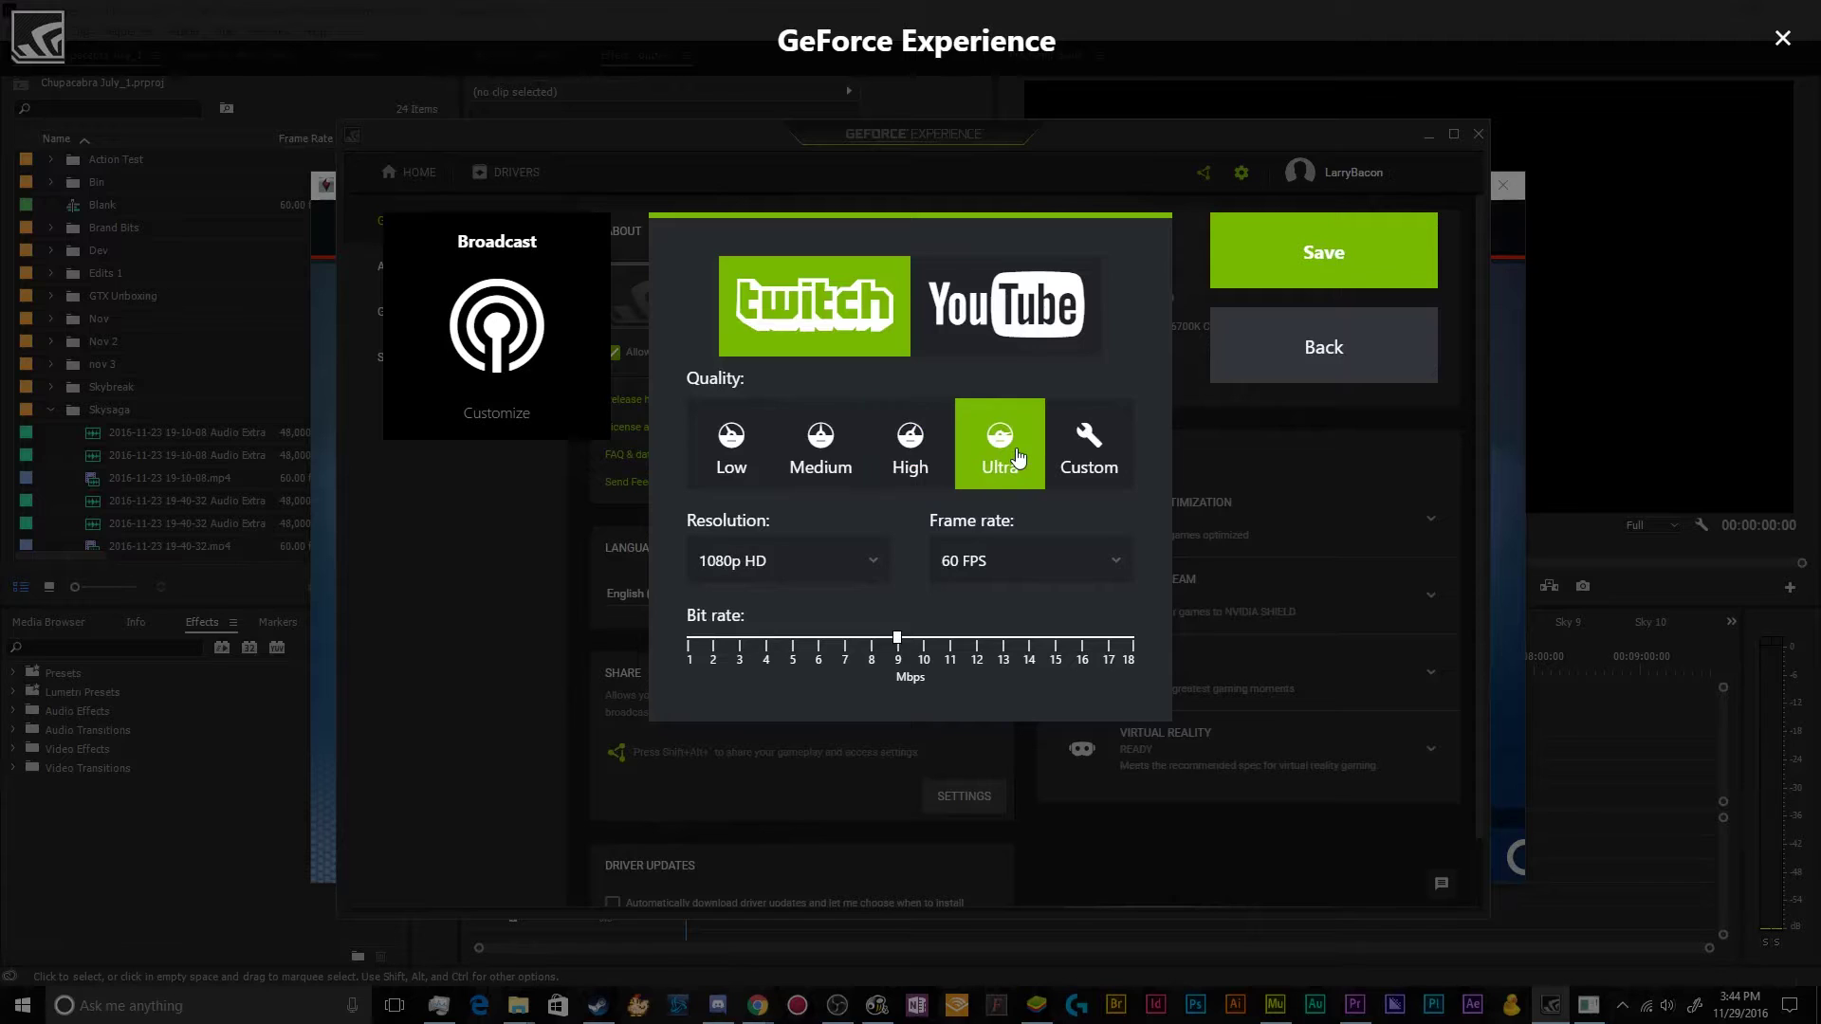
click(917, 462)
click(813, 463)
click(735, 458)
click(835, 467)
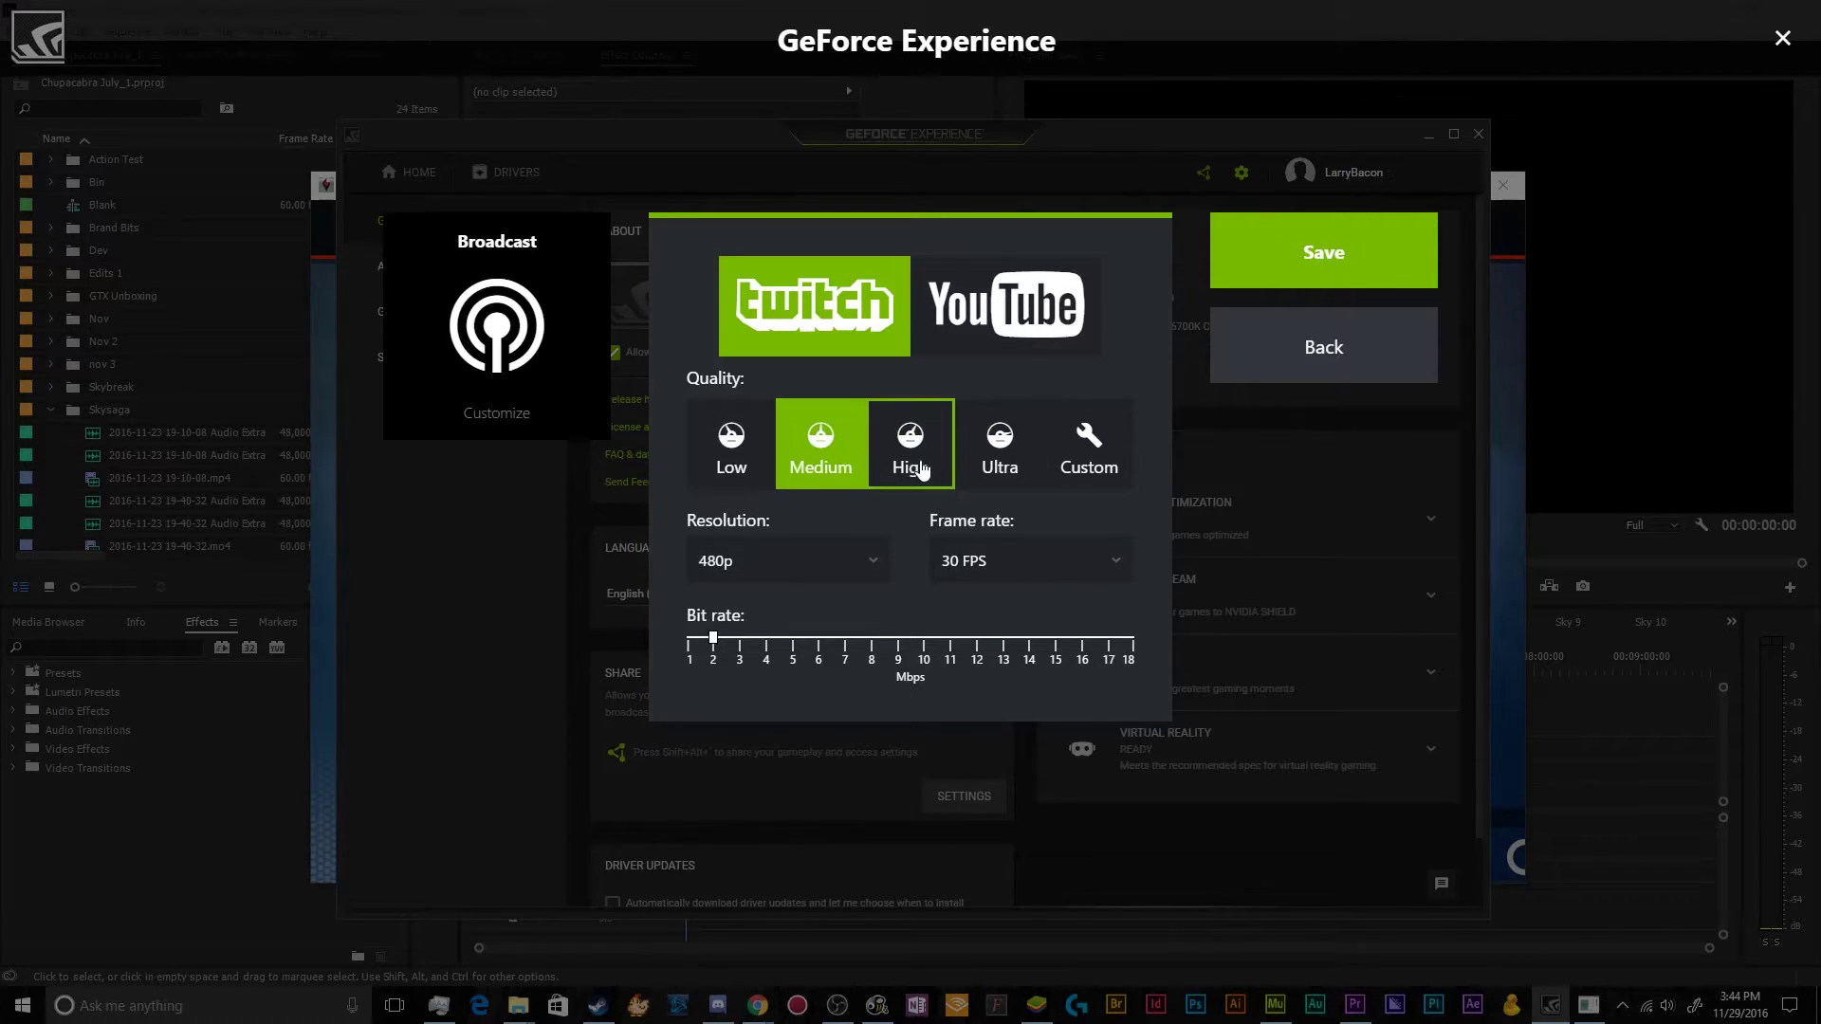
click(922, 470)
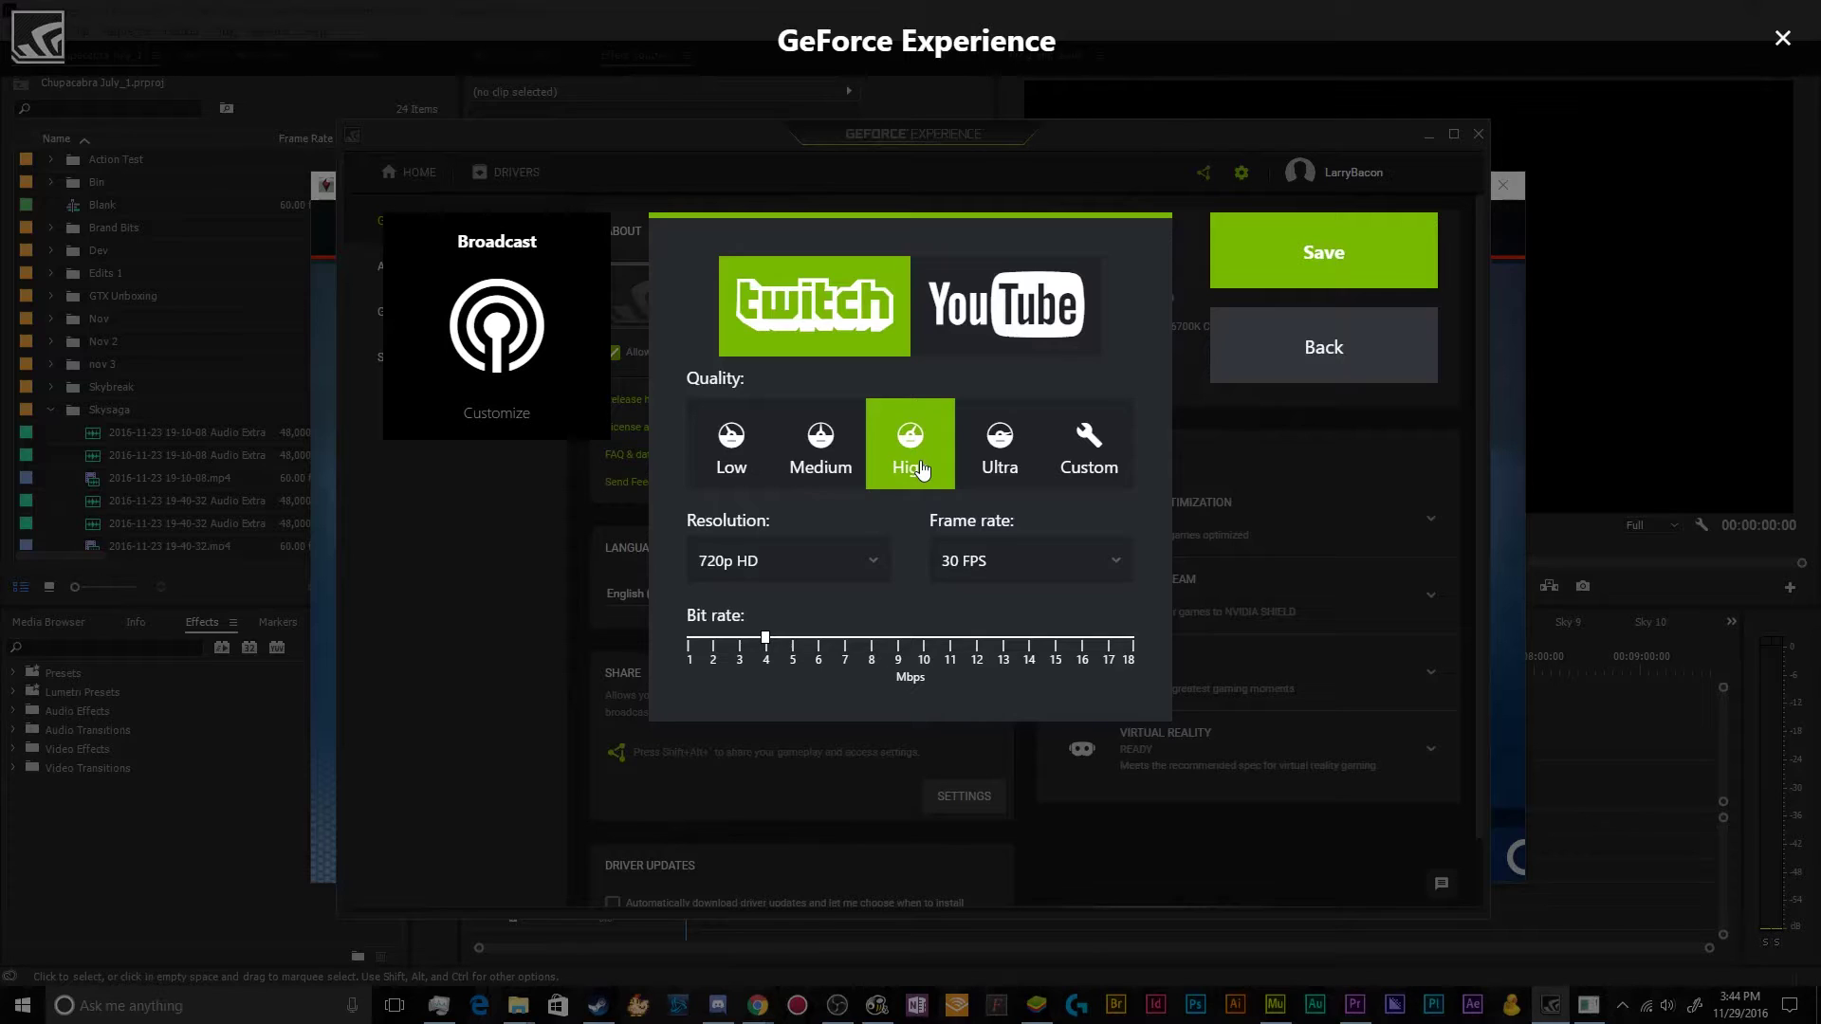
click(1000, 446)
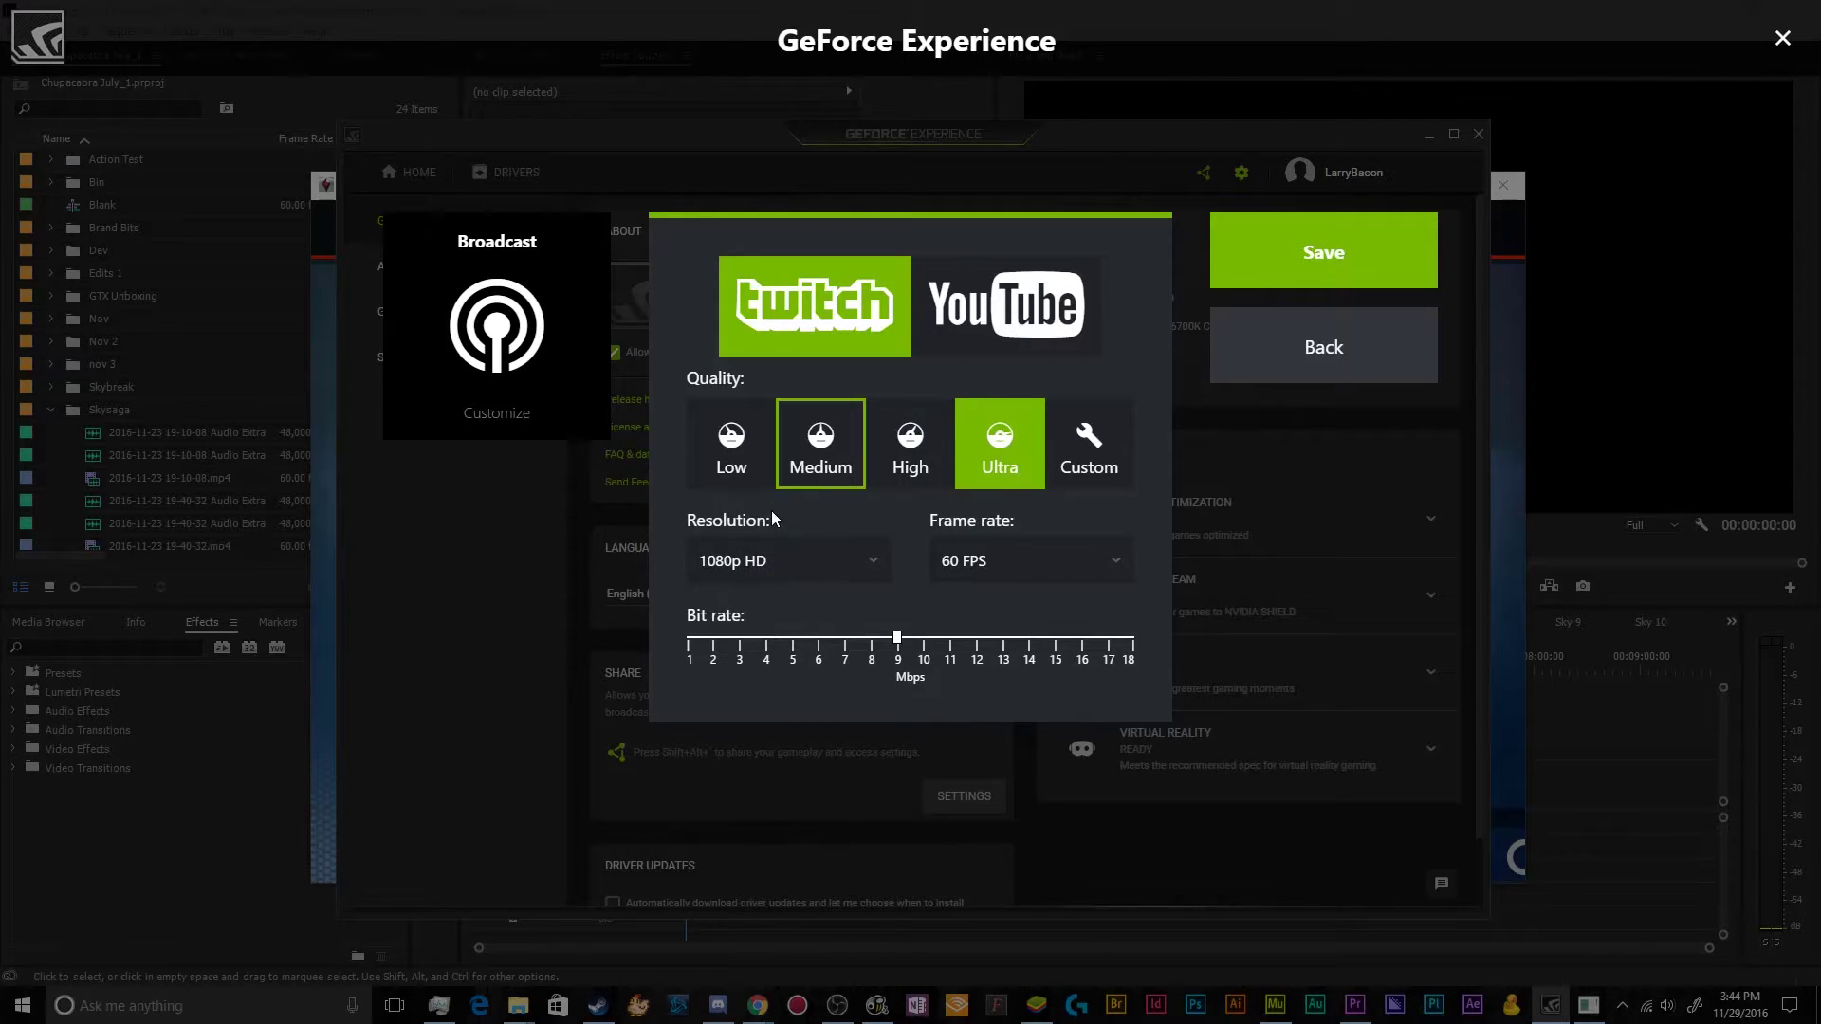
click(911, 451)
click(839, 560)
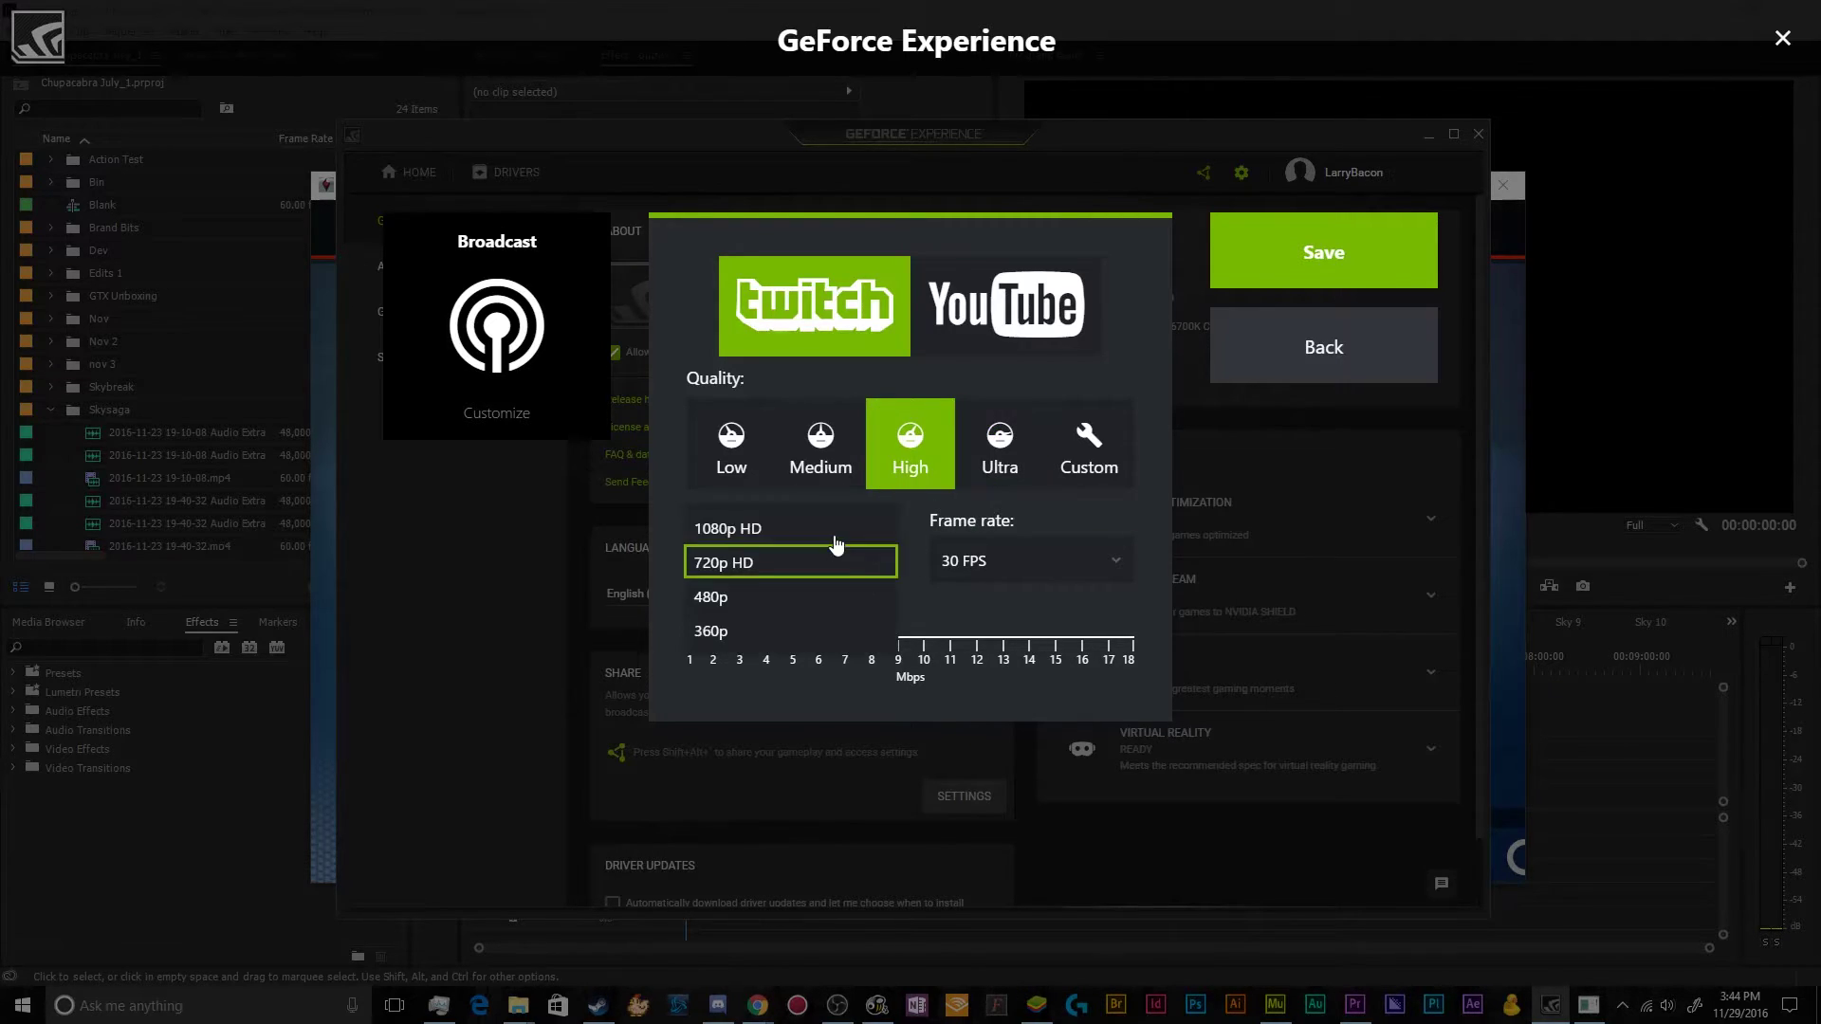
- Settle the Twitch bit rate at 3 Mbps and the frame rate at 30 FPS
click(806, 524)
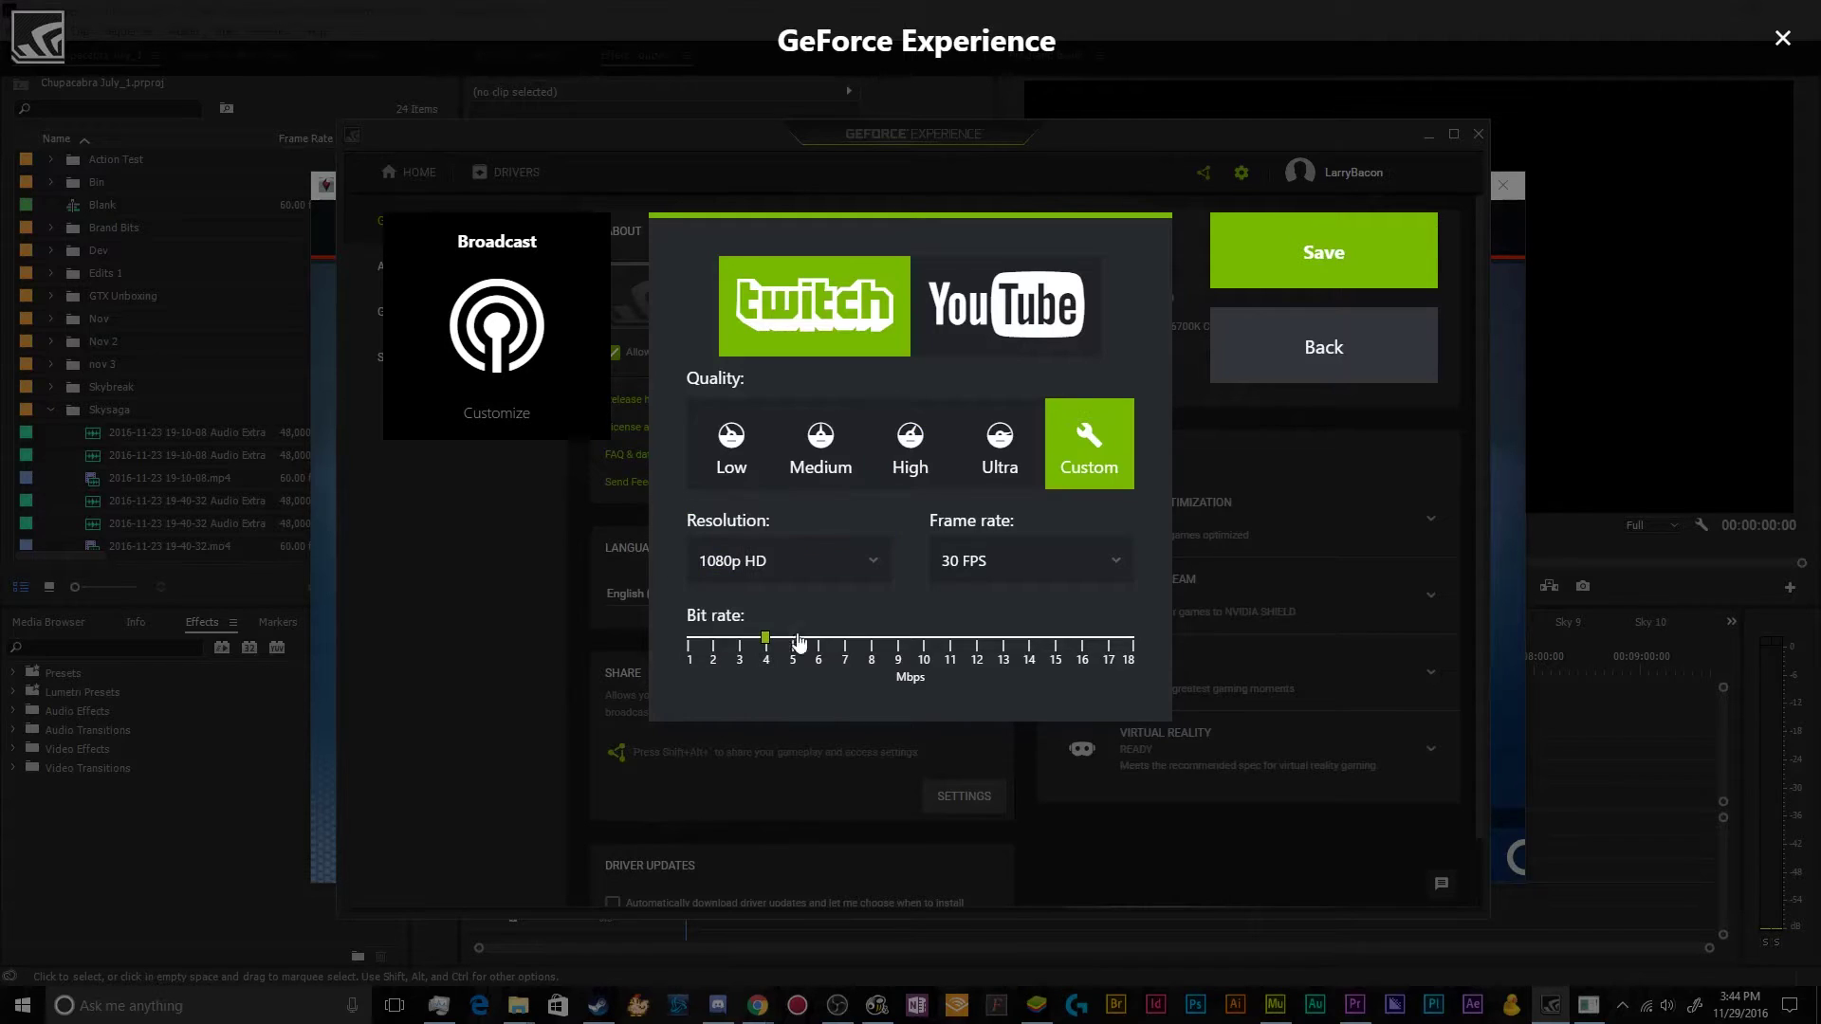
click(753, 654)
click(822, 647)
click(739, 655)
click(963, 571)
click(964, 595)
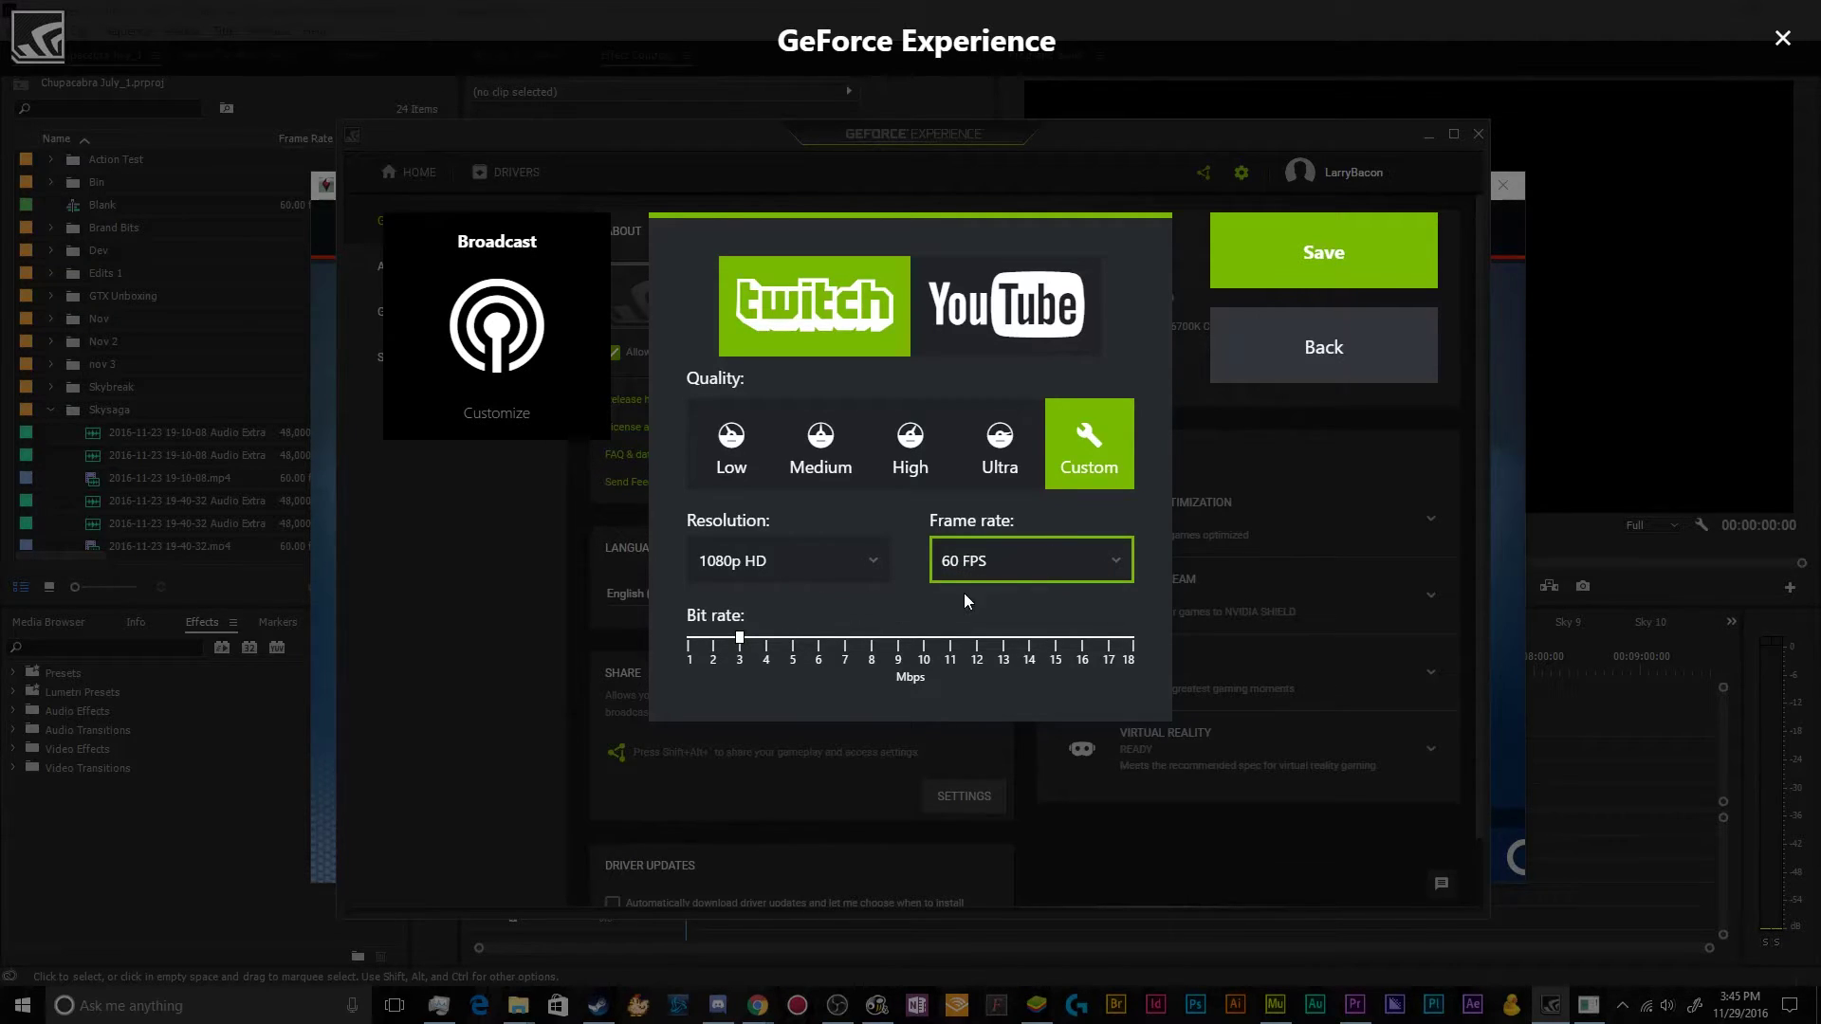
click(981, 574)
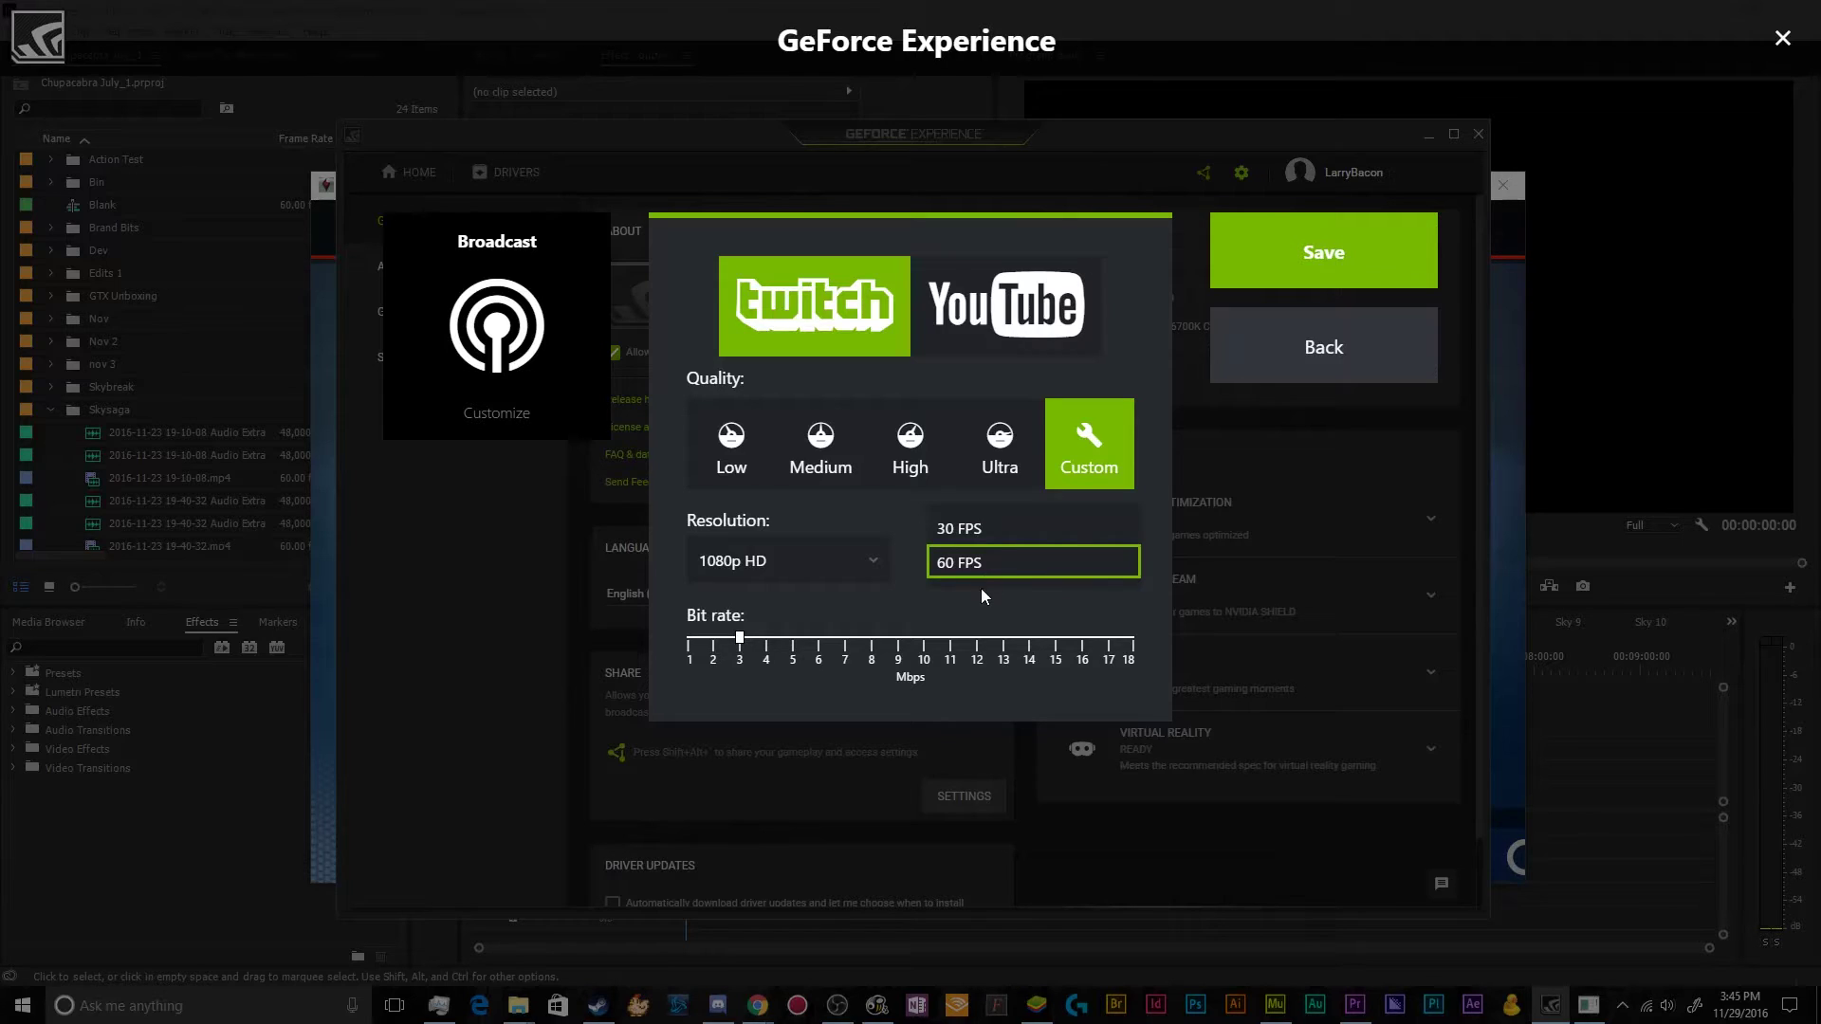
click(958, 529)
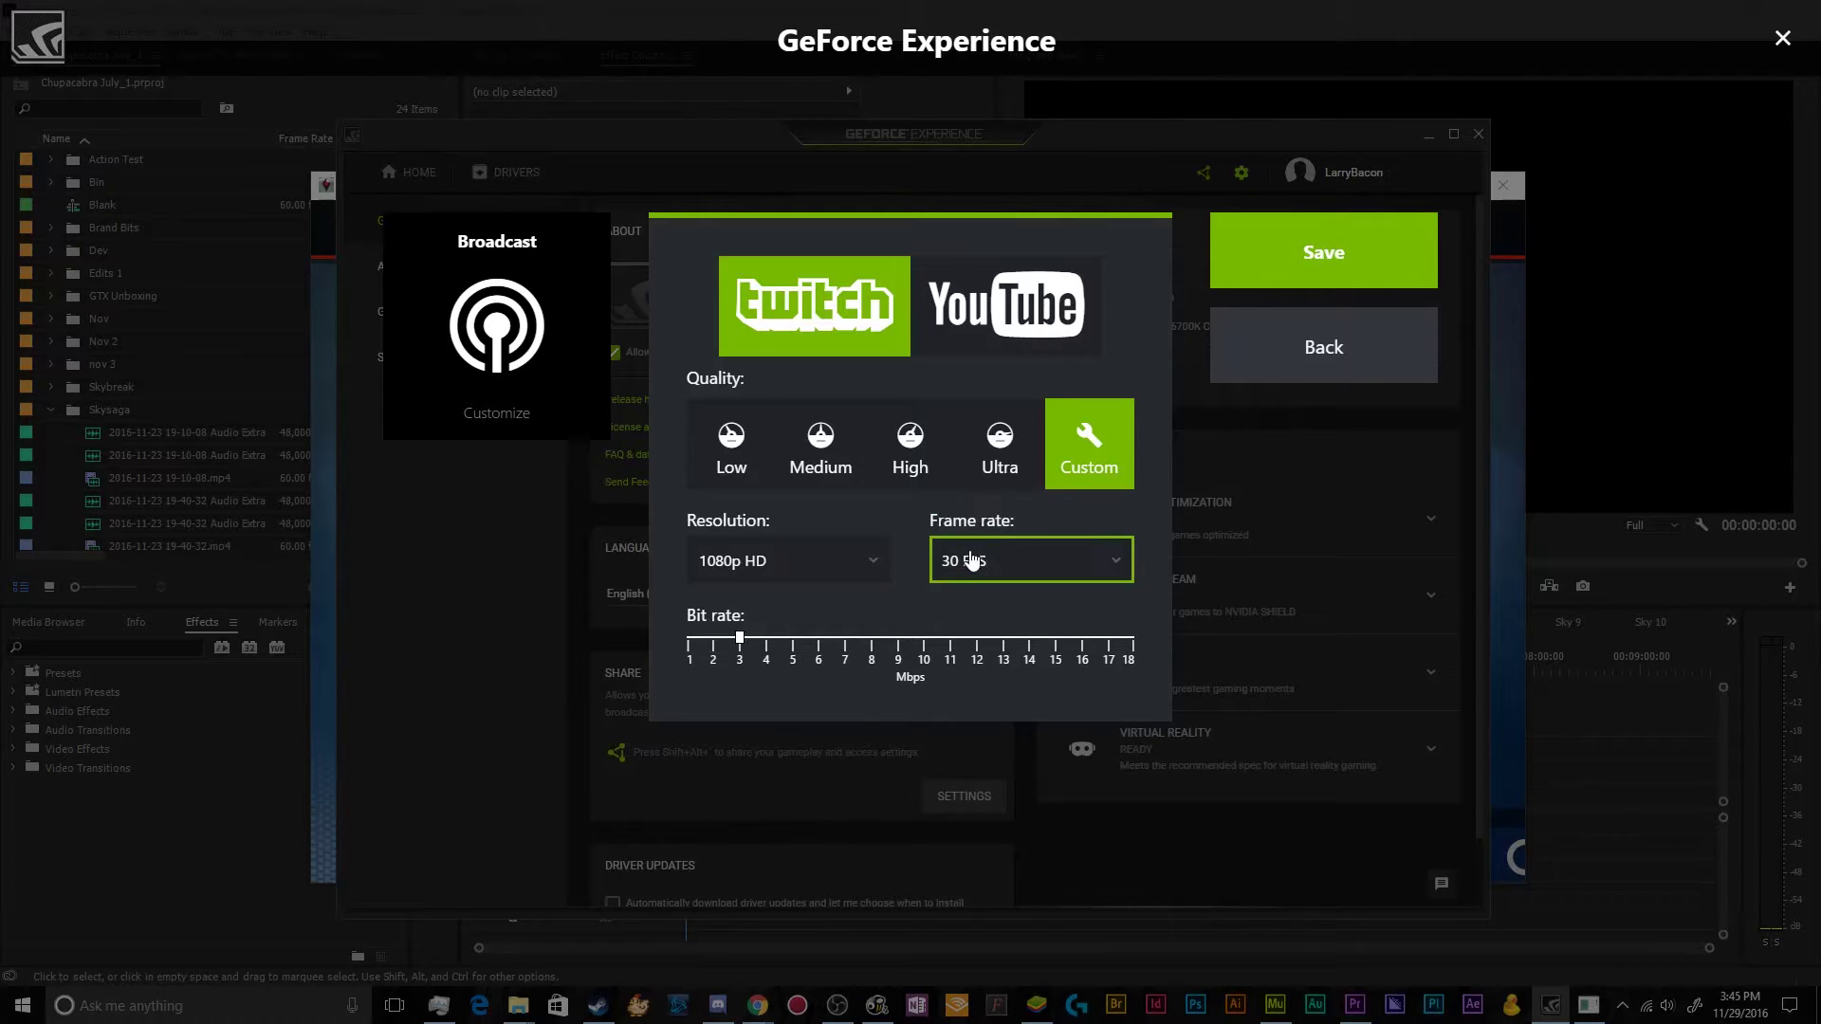
- Choose 720p HD as the Twitch broadcast resolution
click(808, 565)
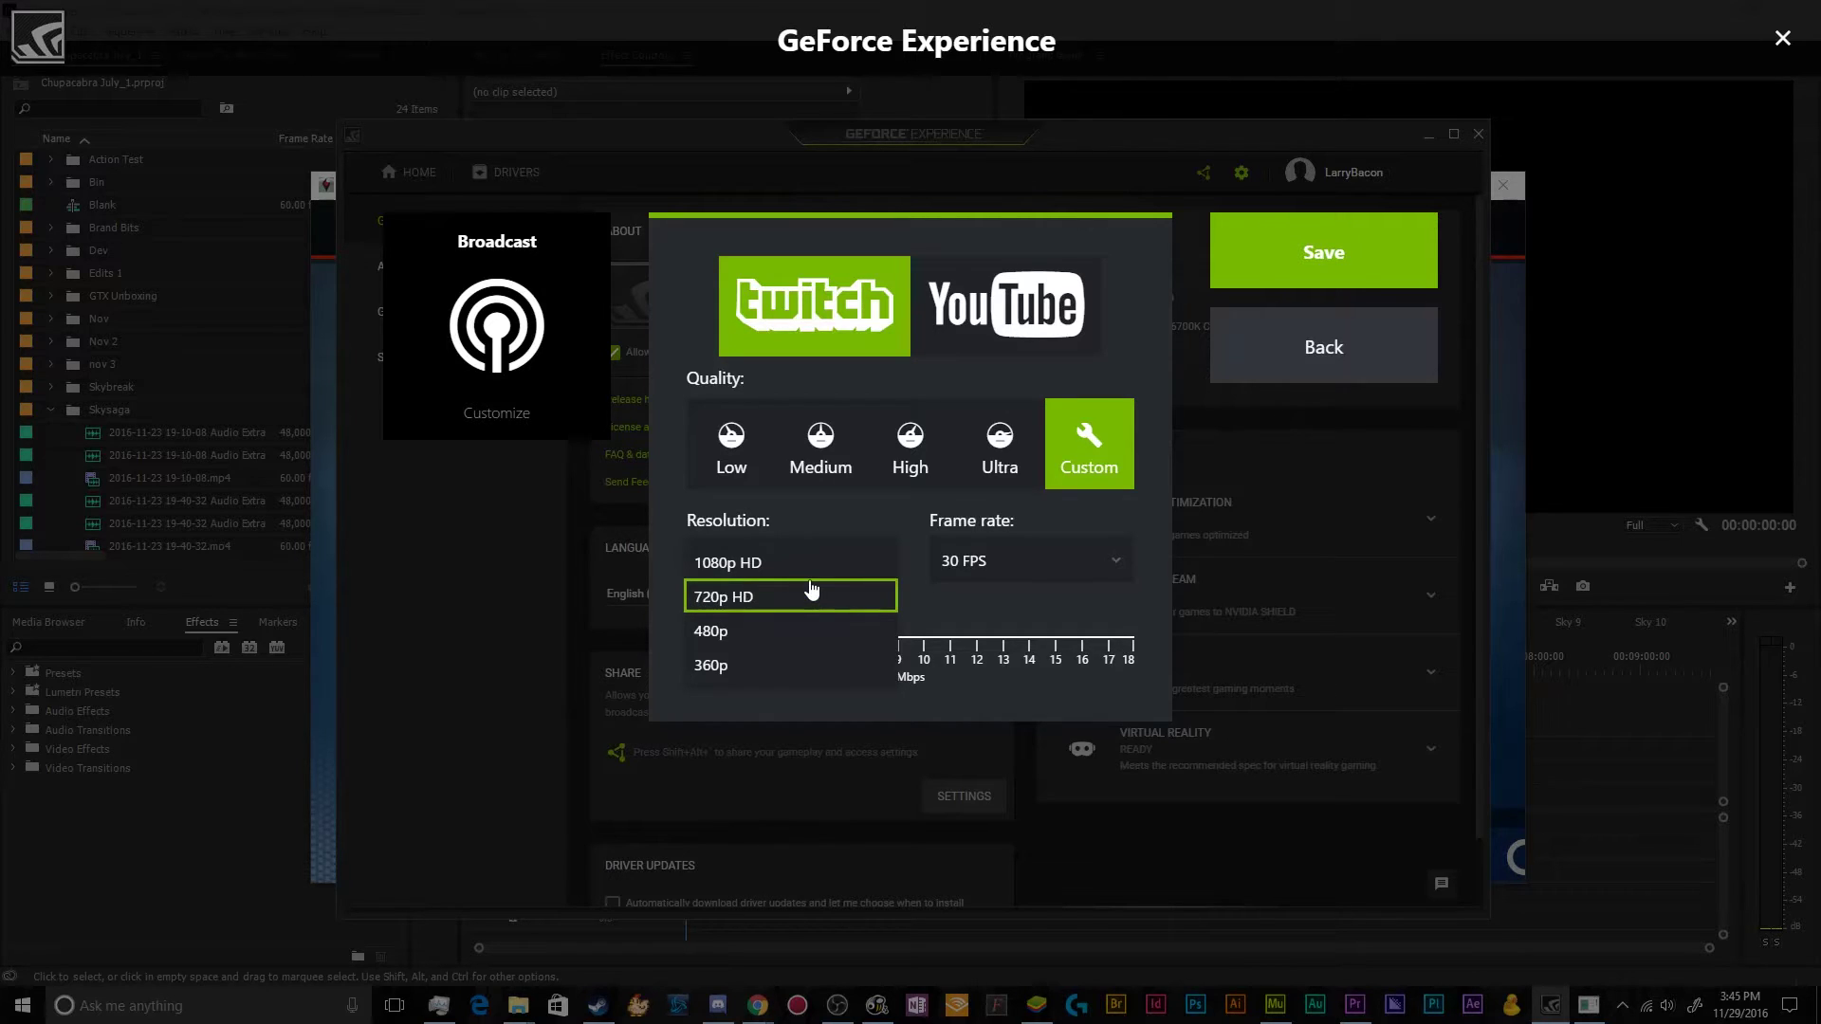
click(811, 596)
click(835, 577)
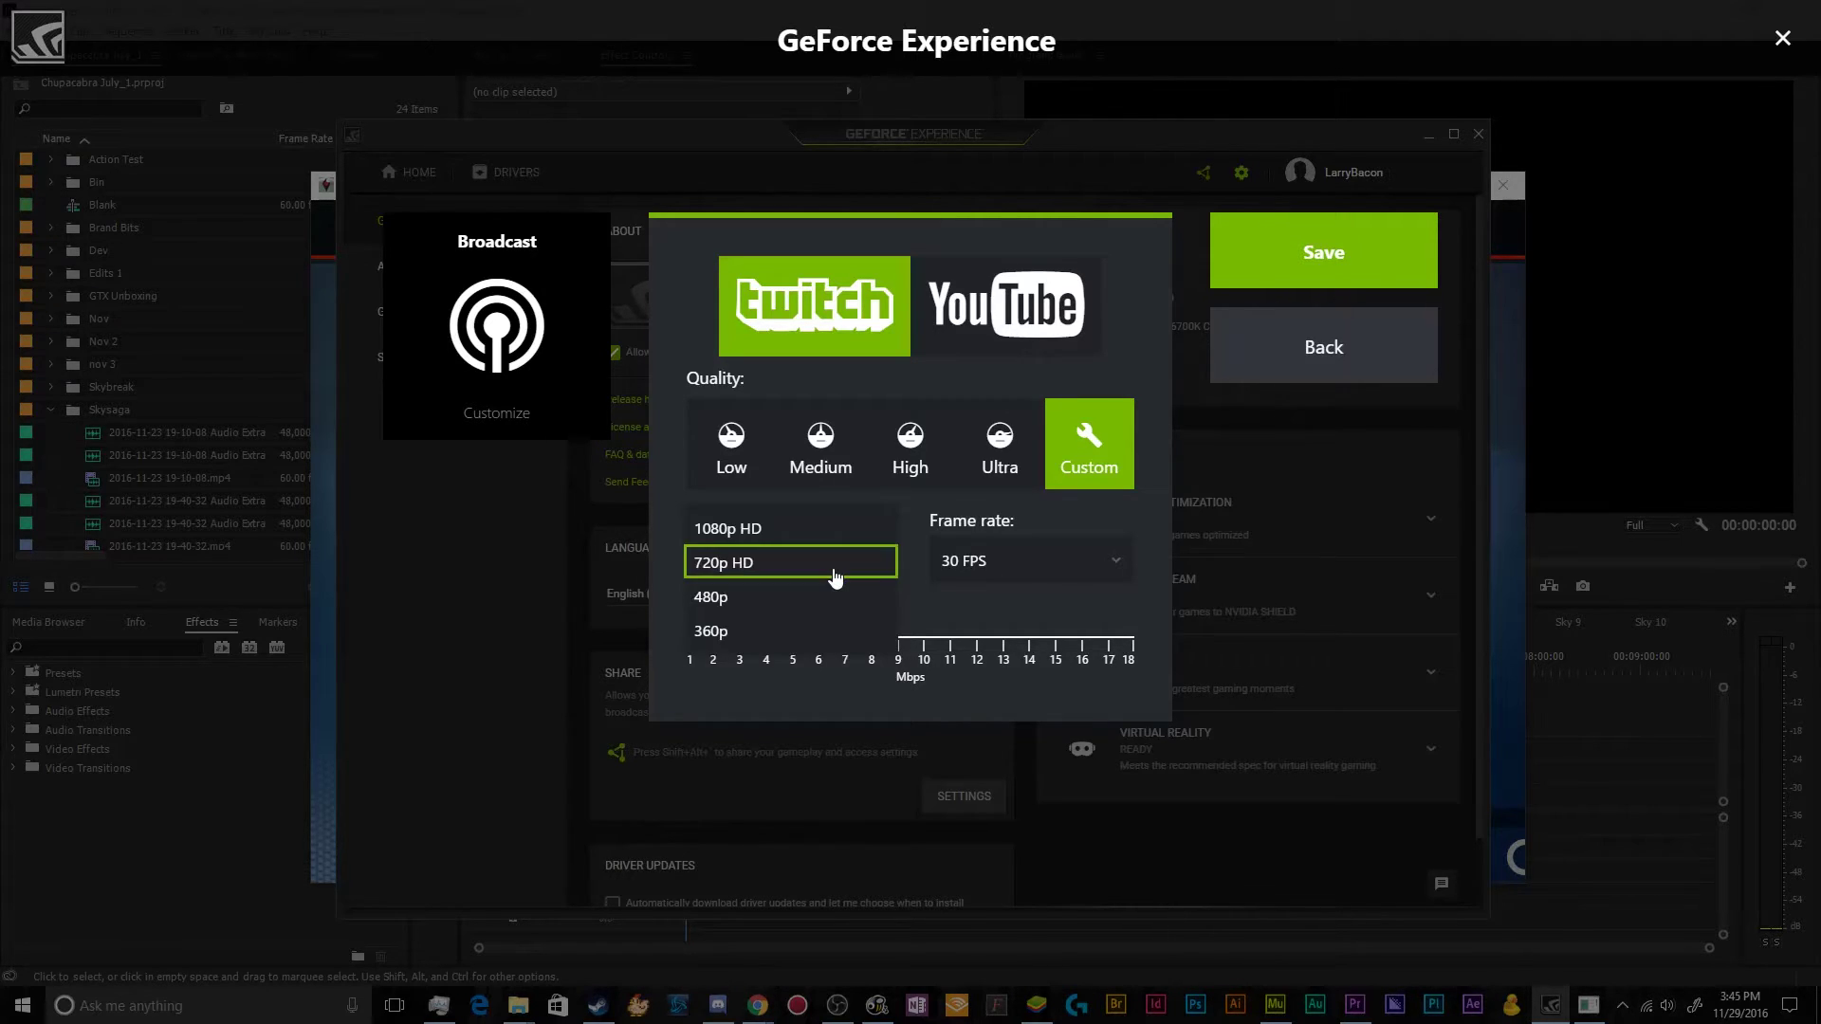
click(834, 578)
click(827, 578)
click(827, 577)
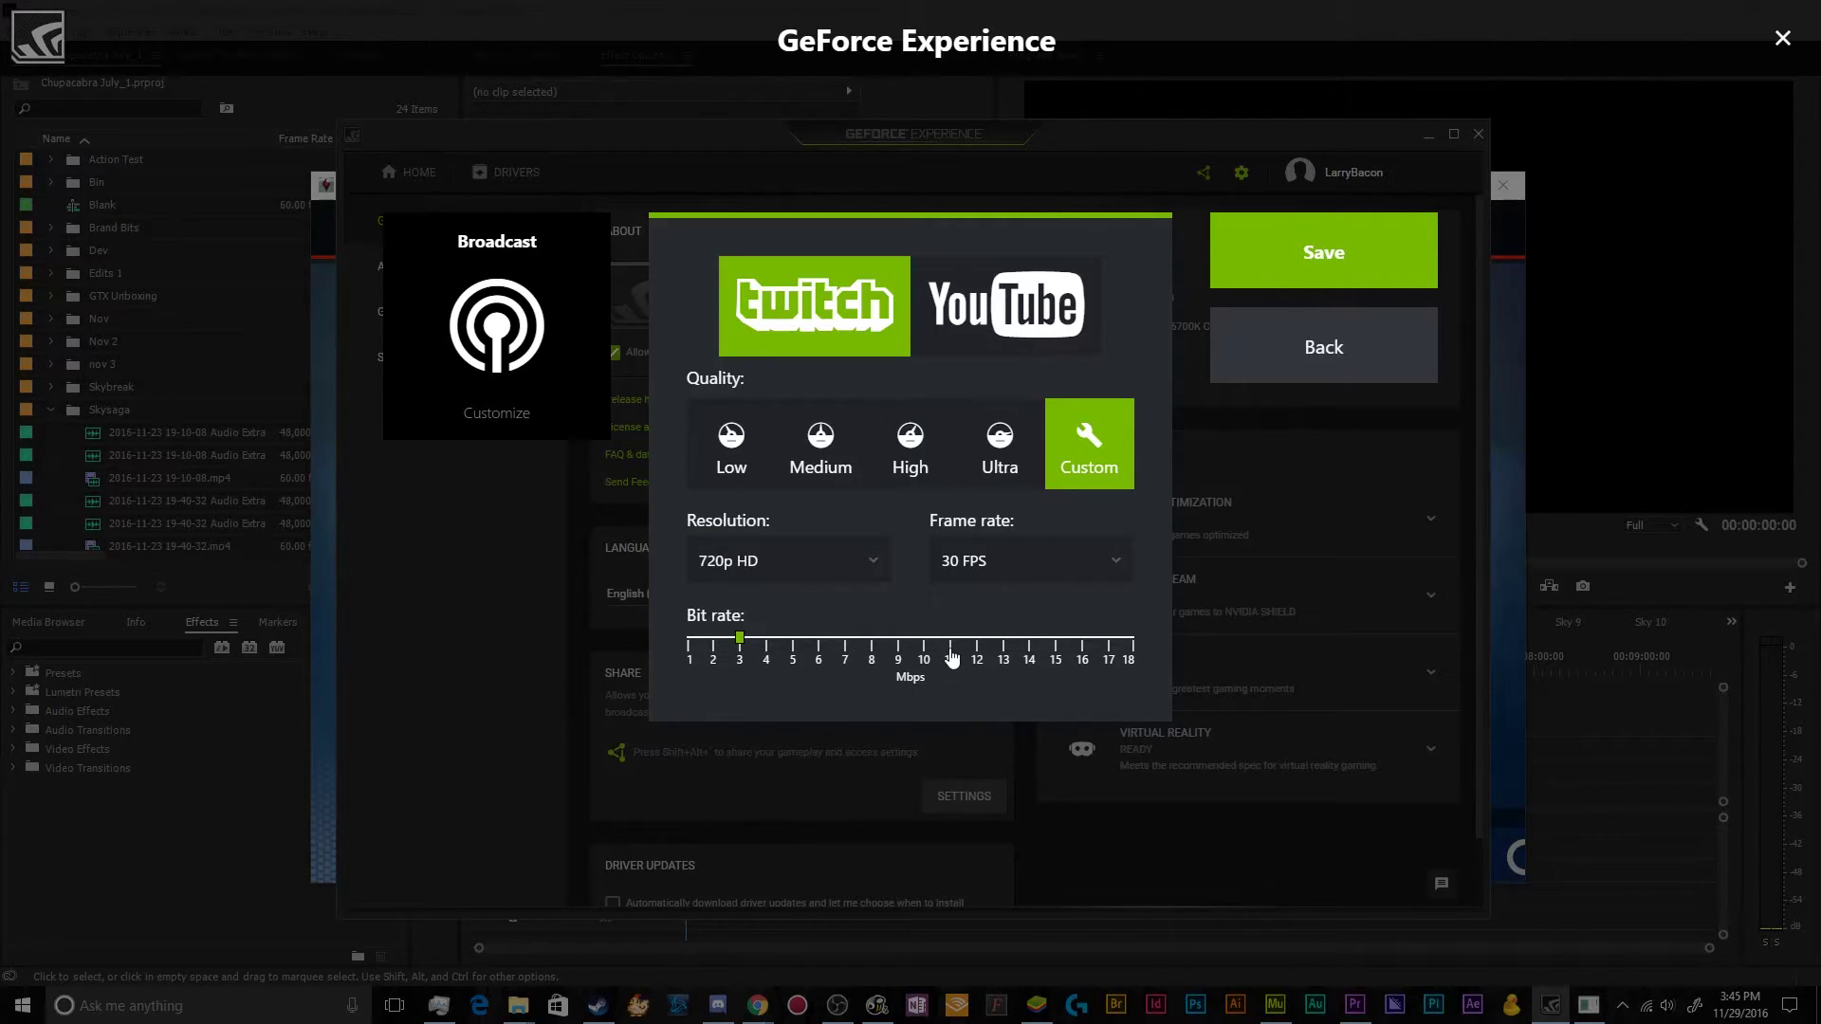
- Switch to YouTube and set bit rate 9 Mbps, frame rate 60 FPS and resolution 1440p HD
click(991, 572)
click(1006, 318)
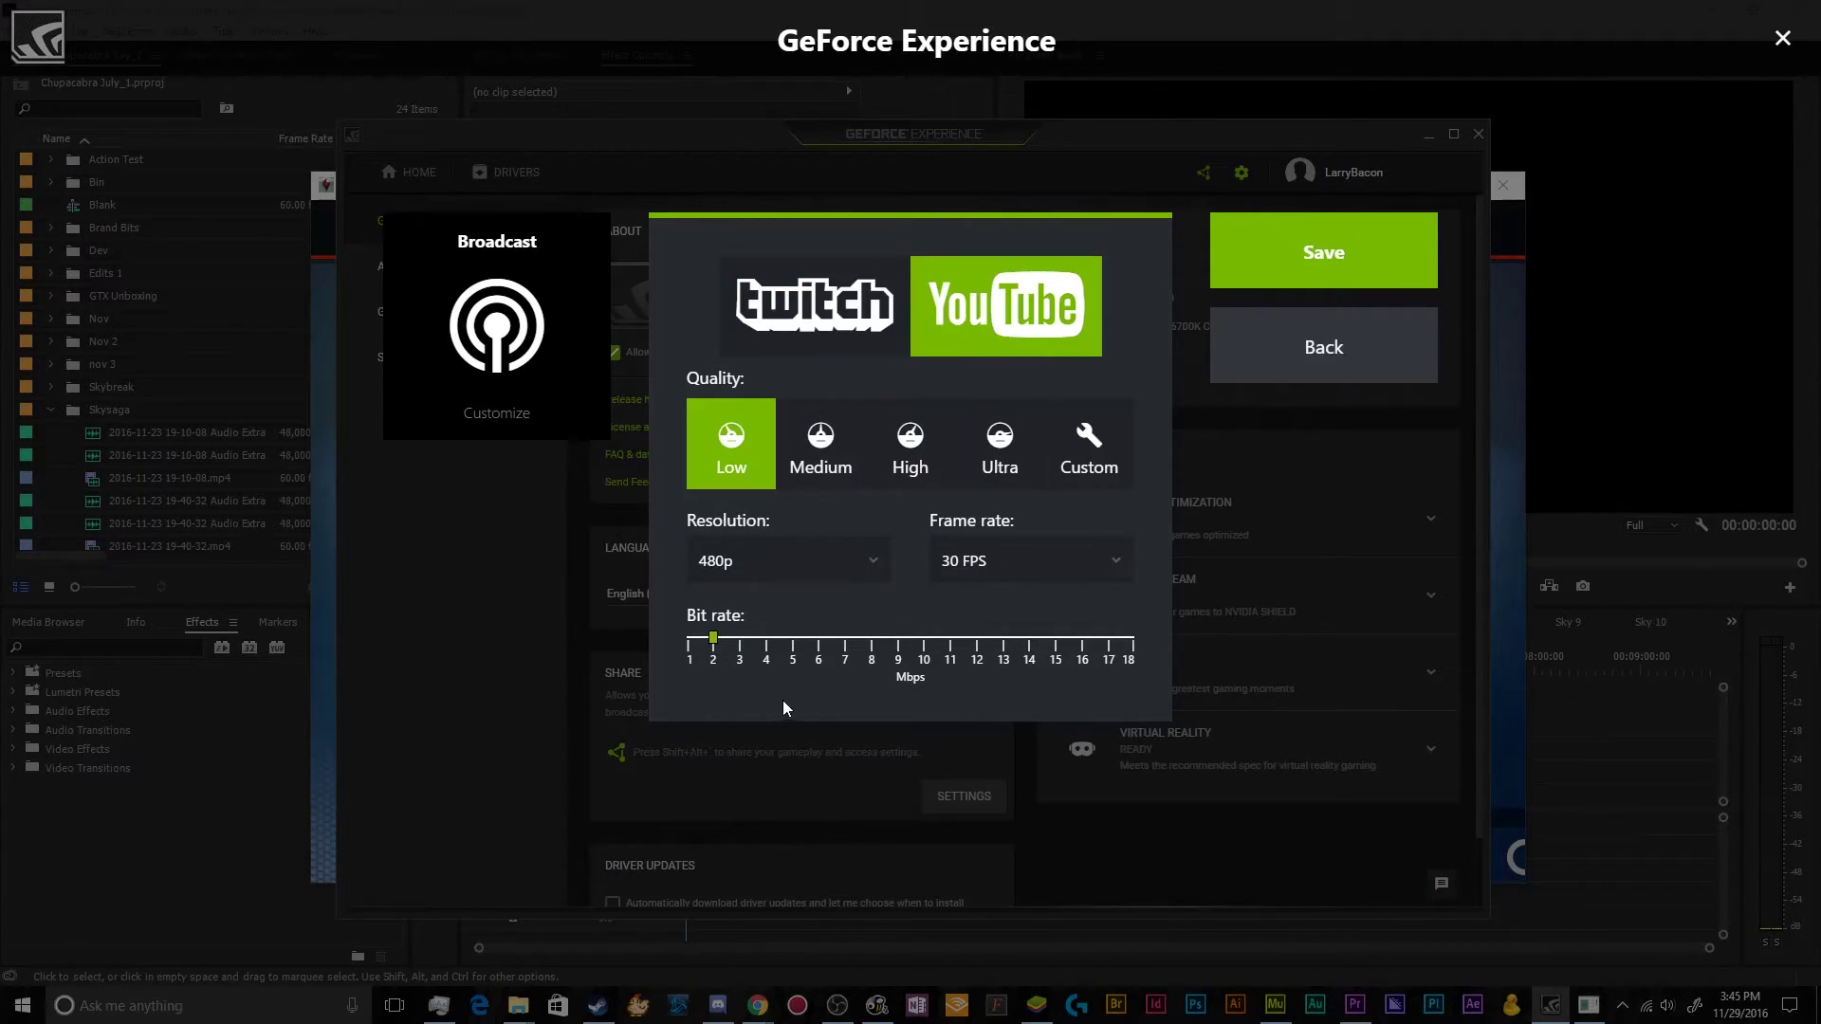
click(819, 654)
click(899, 659)
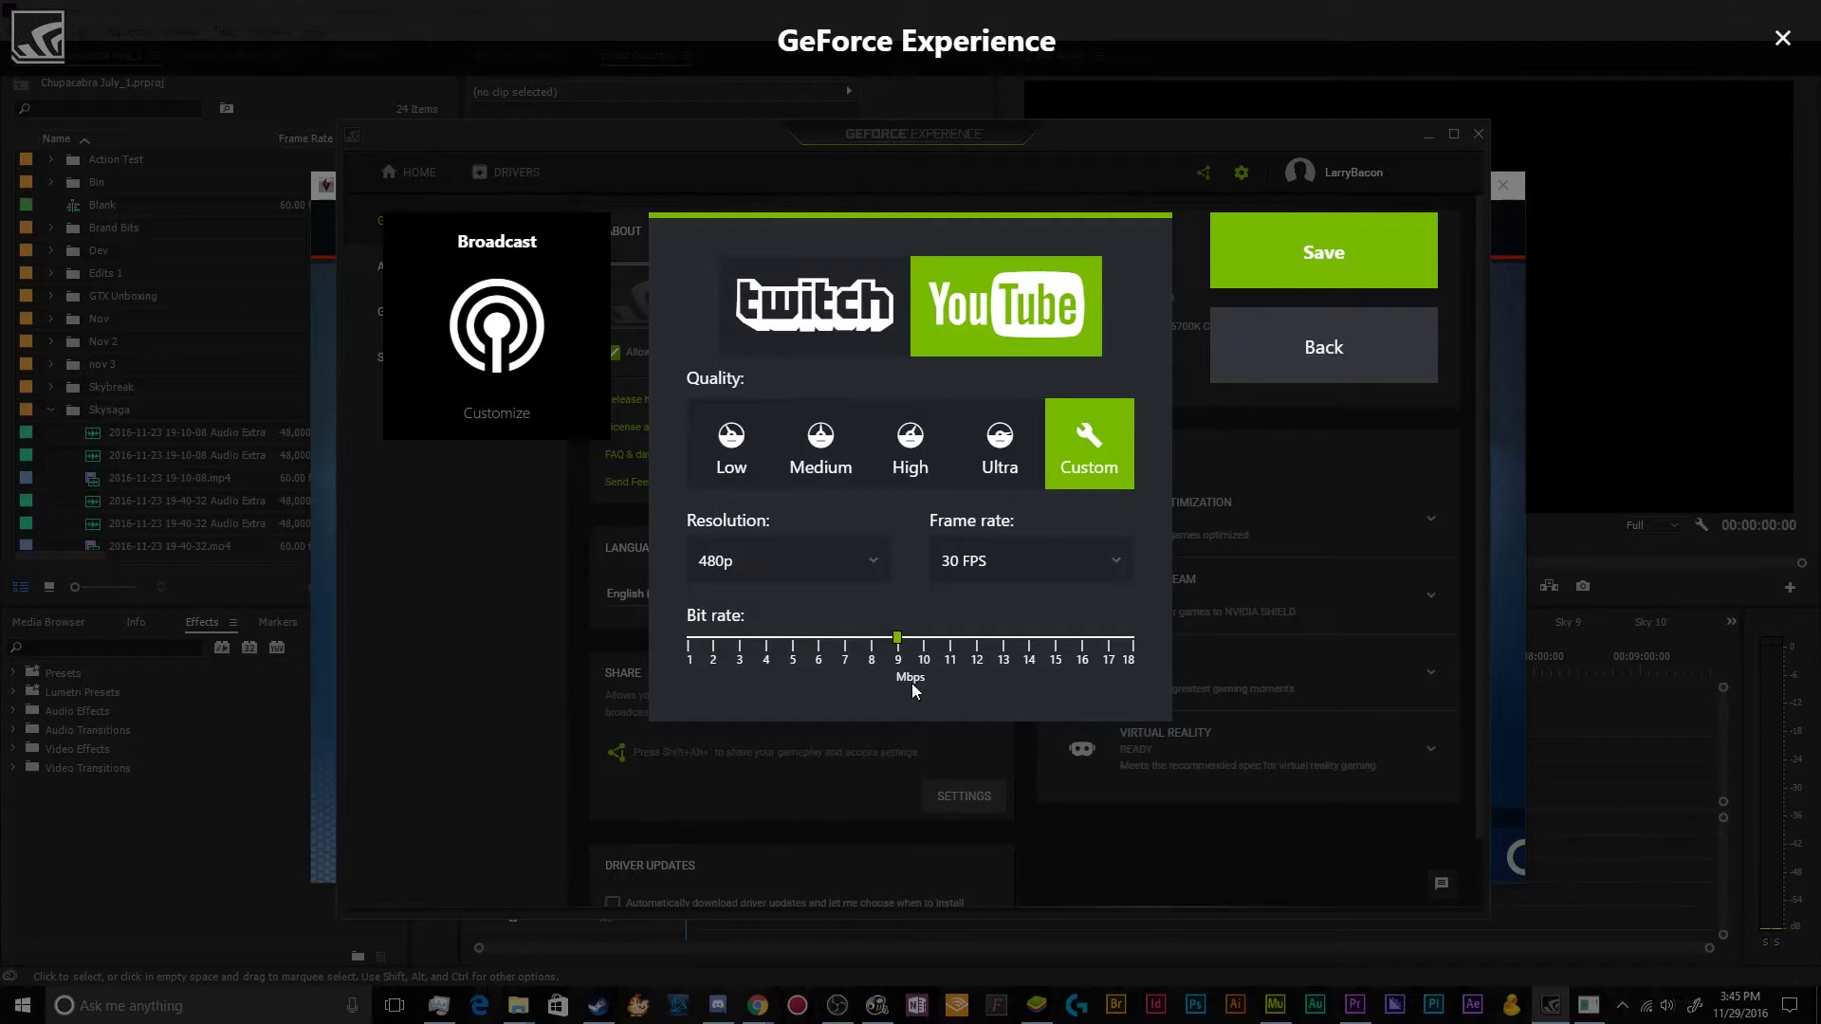
click(982, 569)
click(964, 597)
click(839, 569)
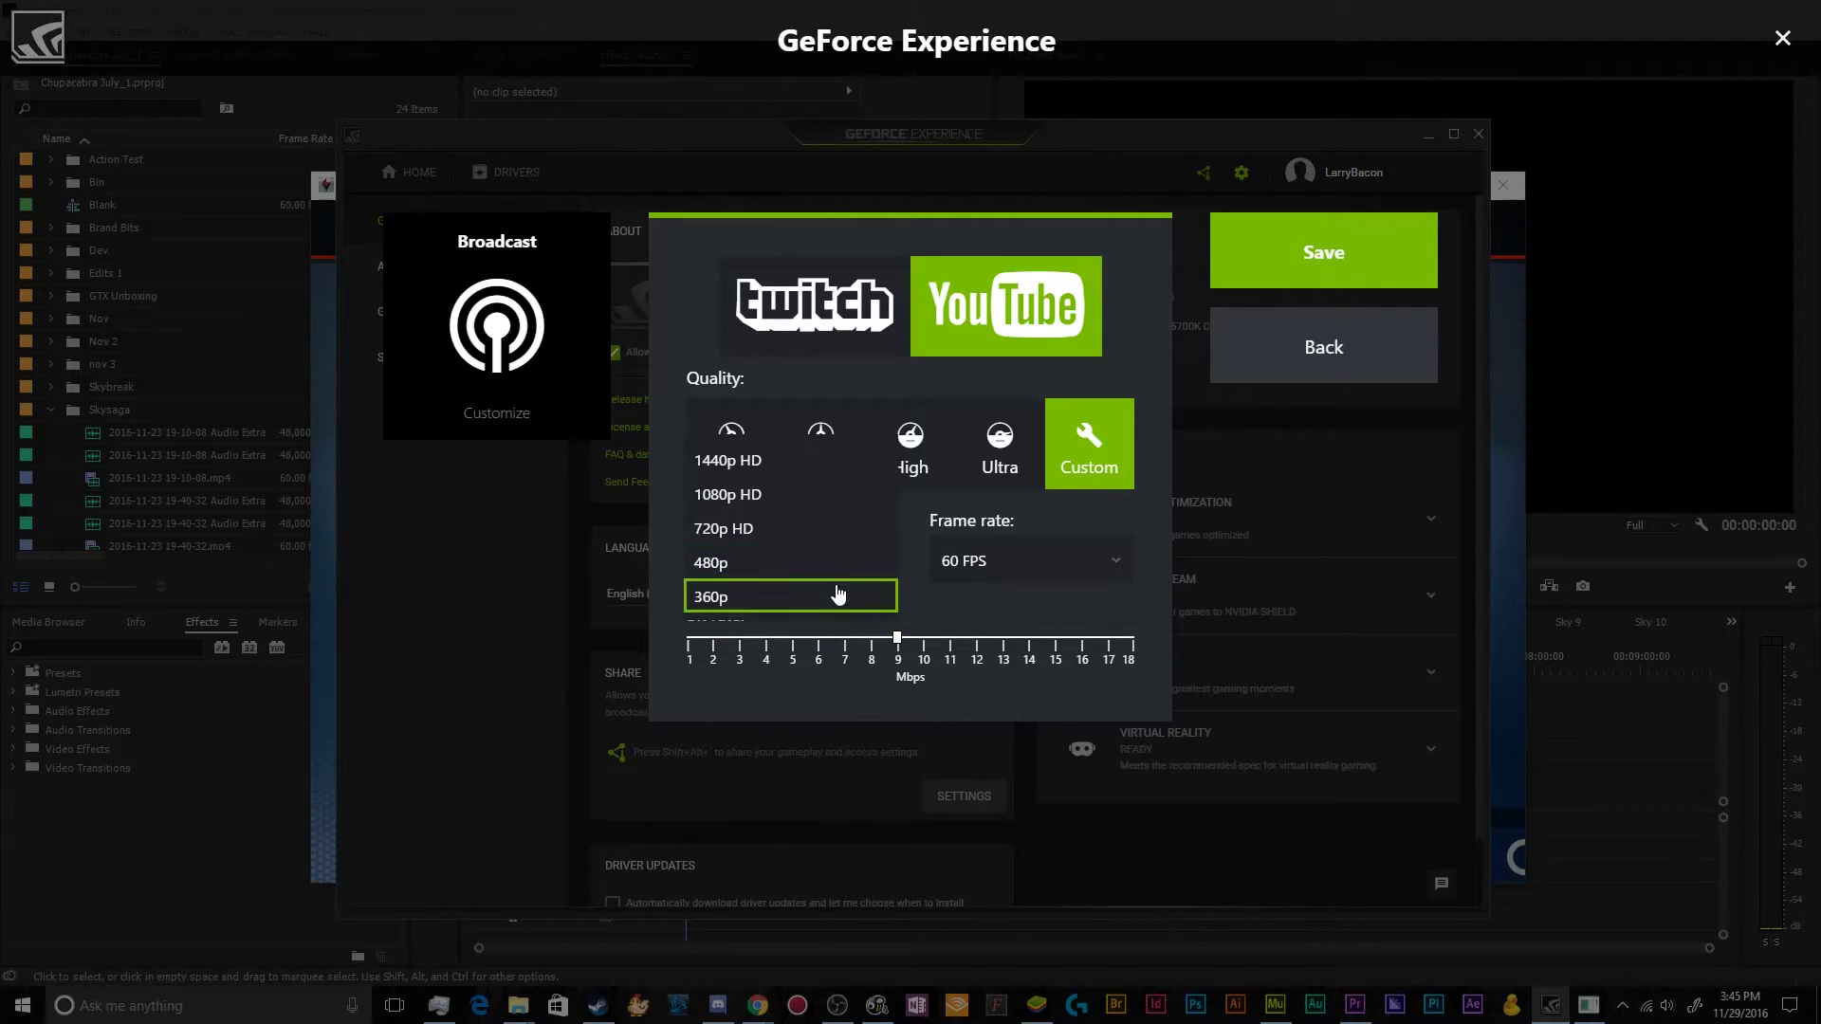
click(814, 462)
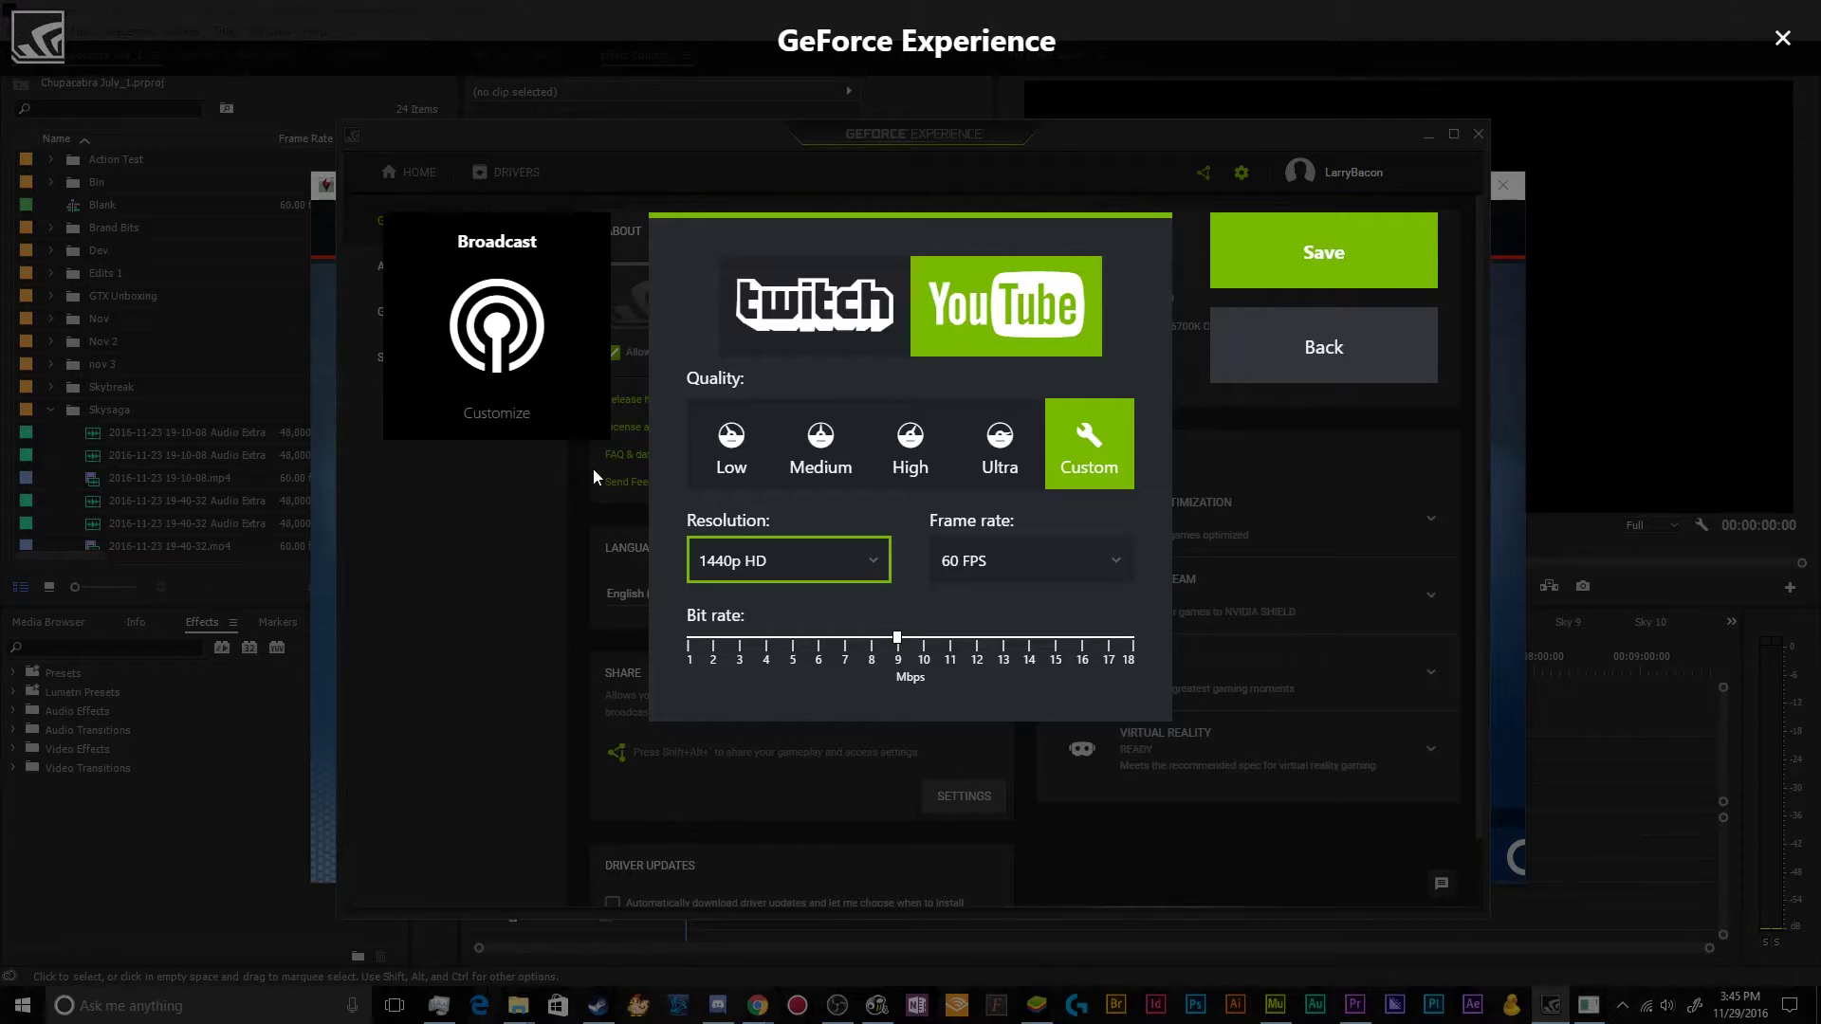
- Save the broadcast quality settings and glance at the Broadcast and Record options
click(1304, 258)
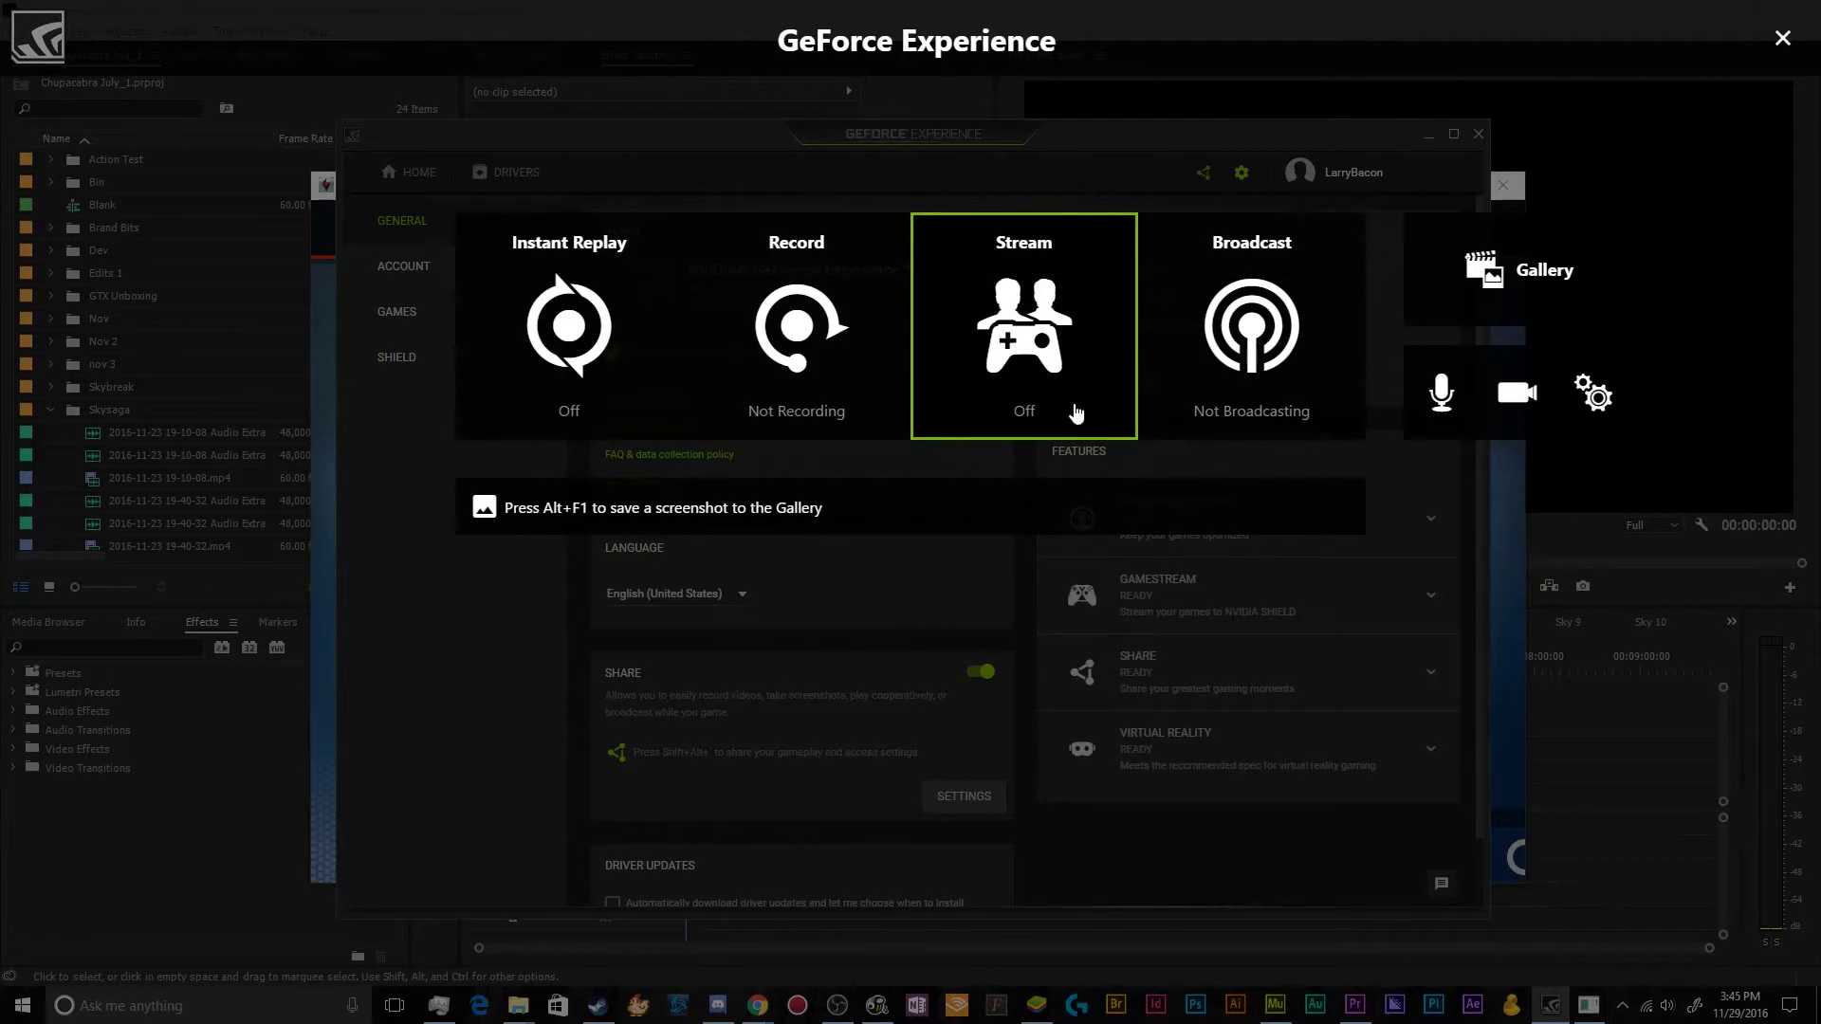
click(1245, 416)
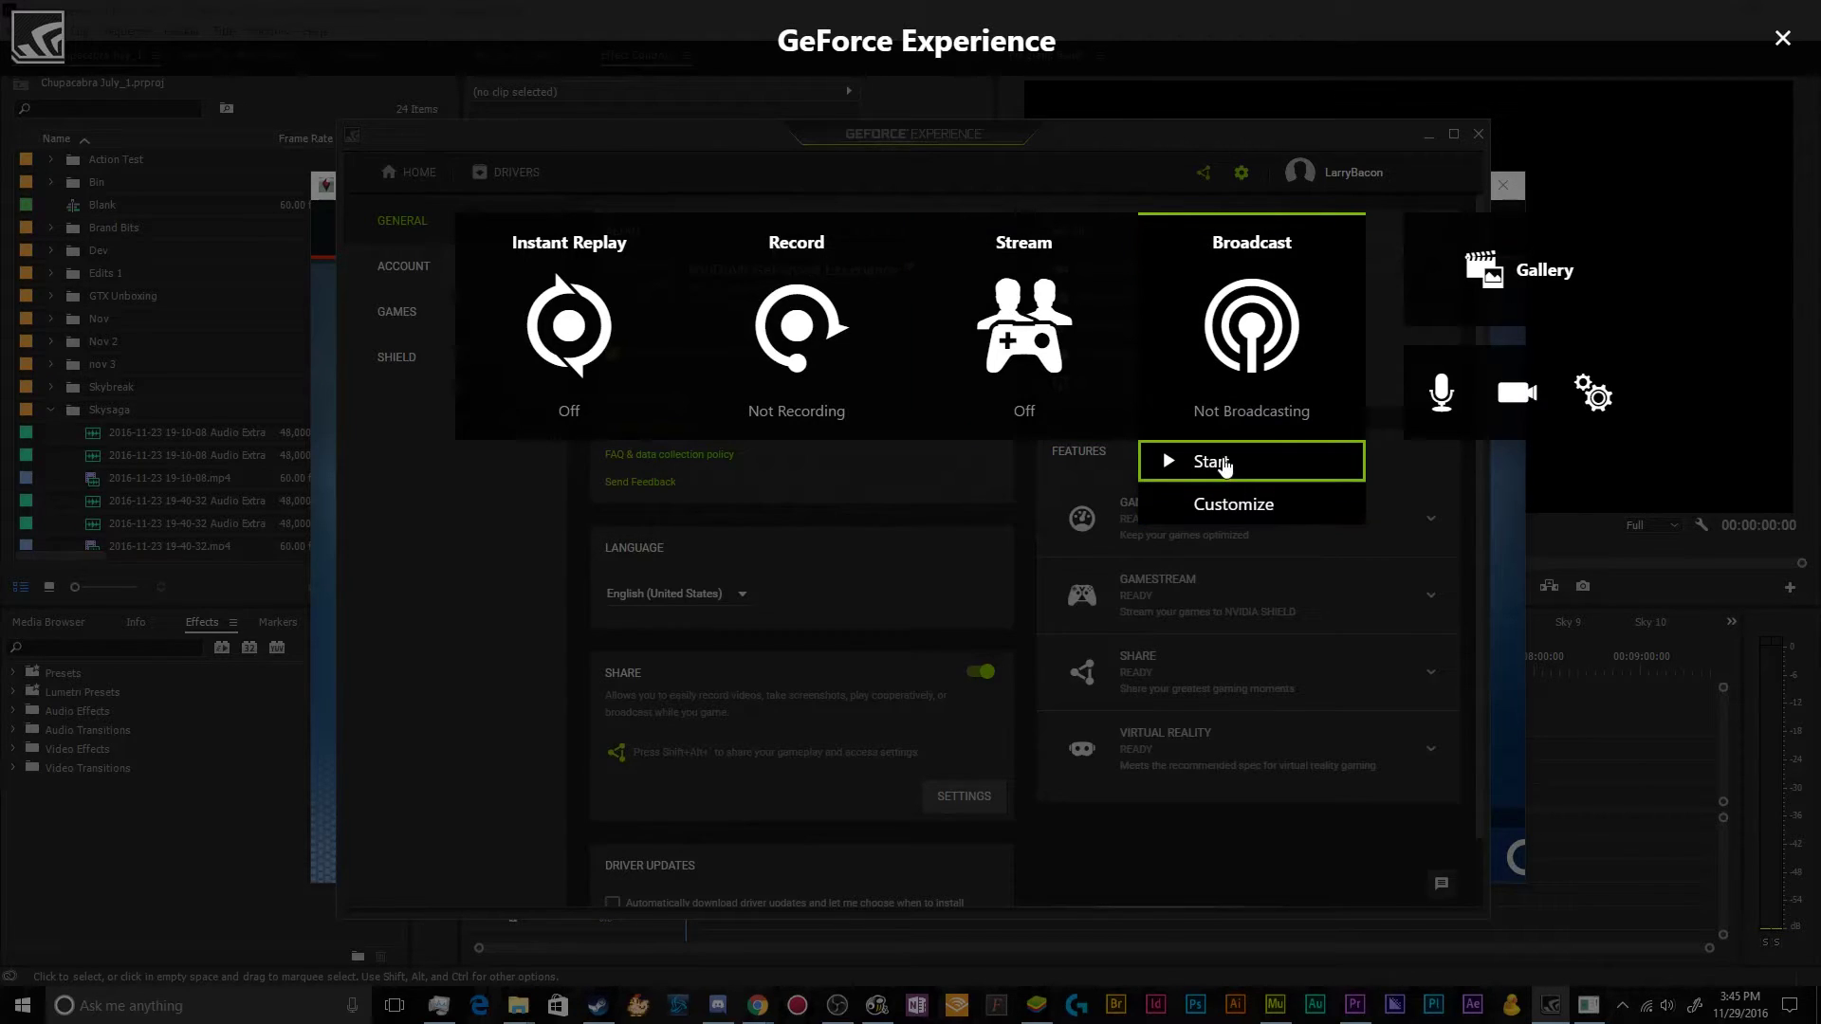
click(884, 419)
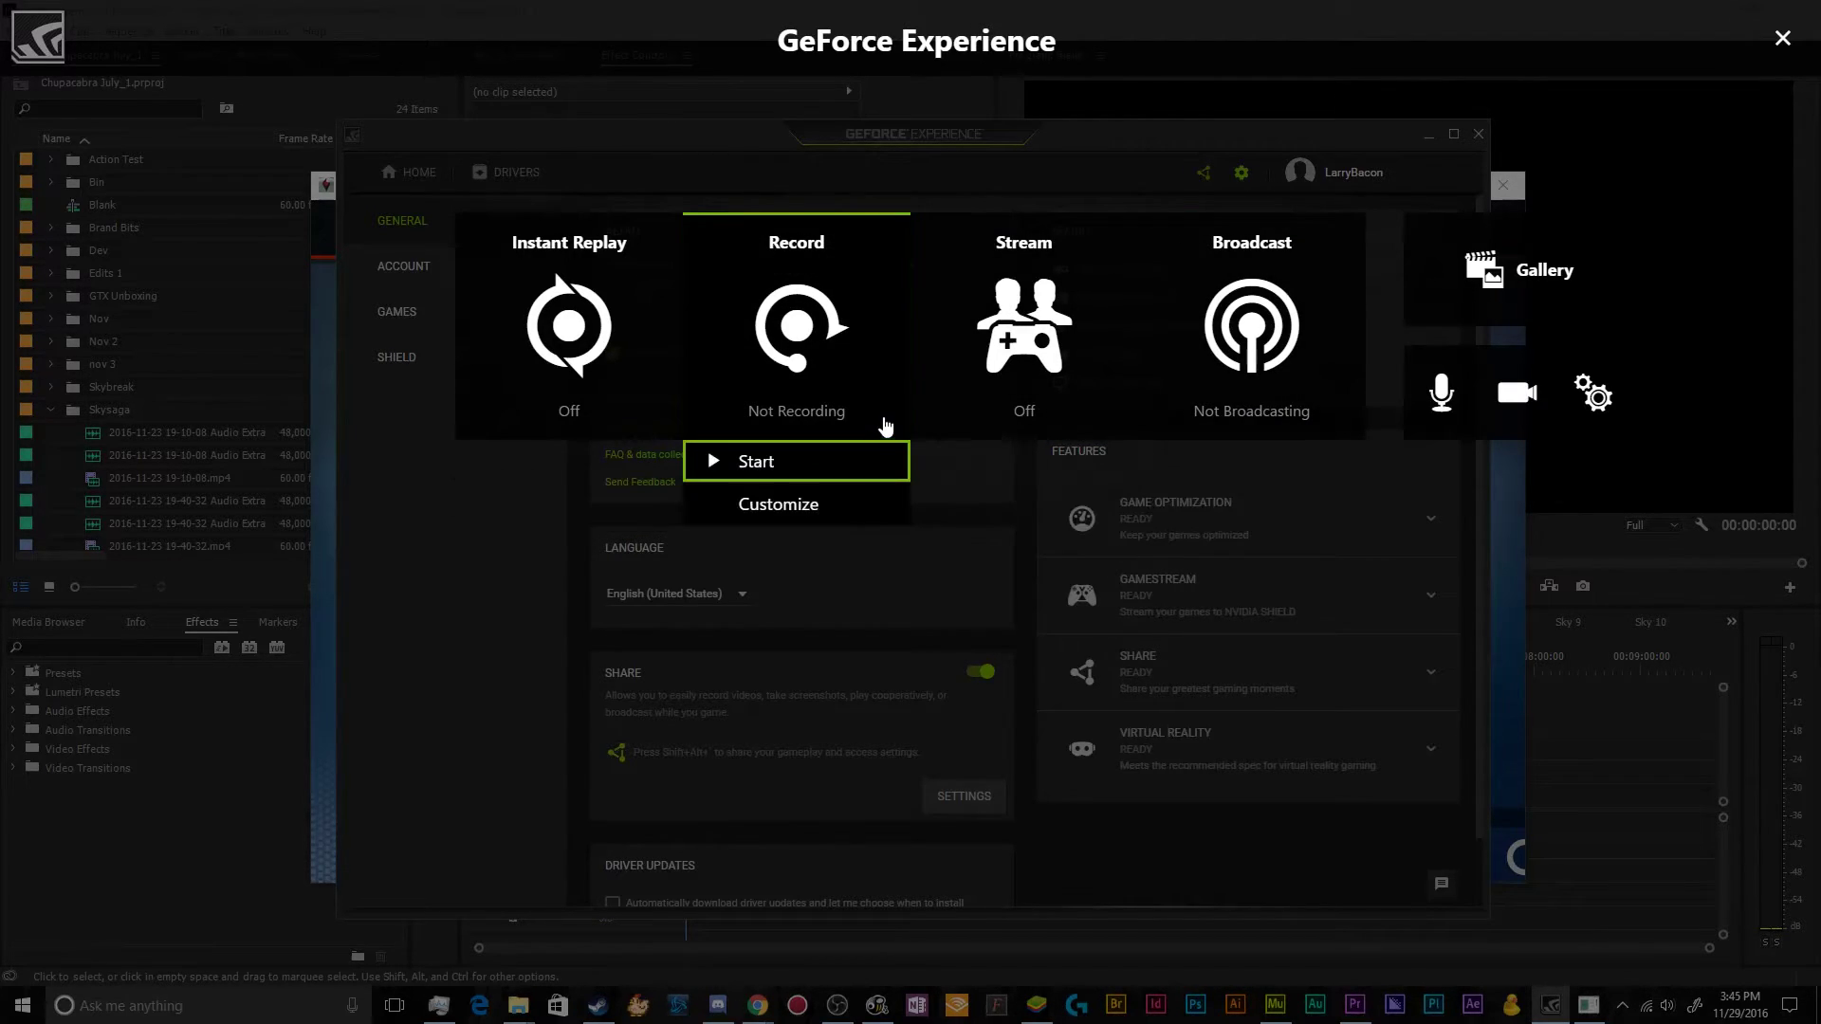
- Turn Instant Replay on from its tile menu
click(528, 384)
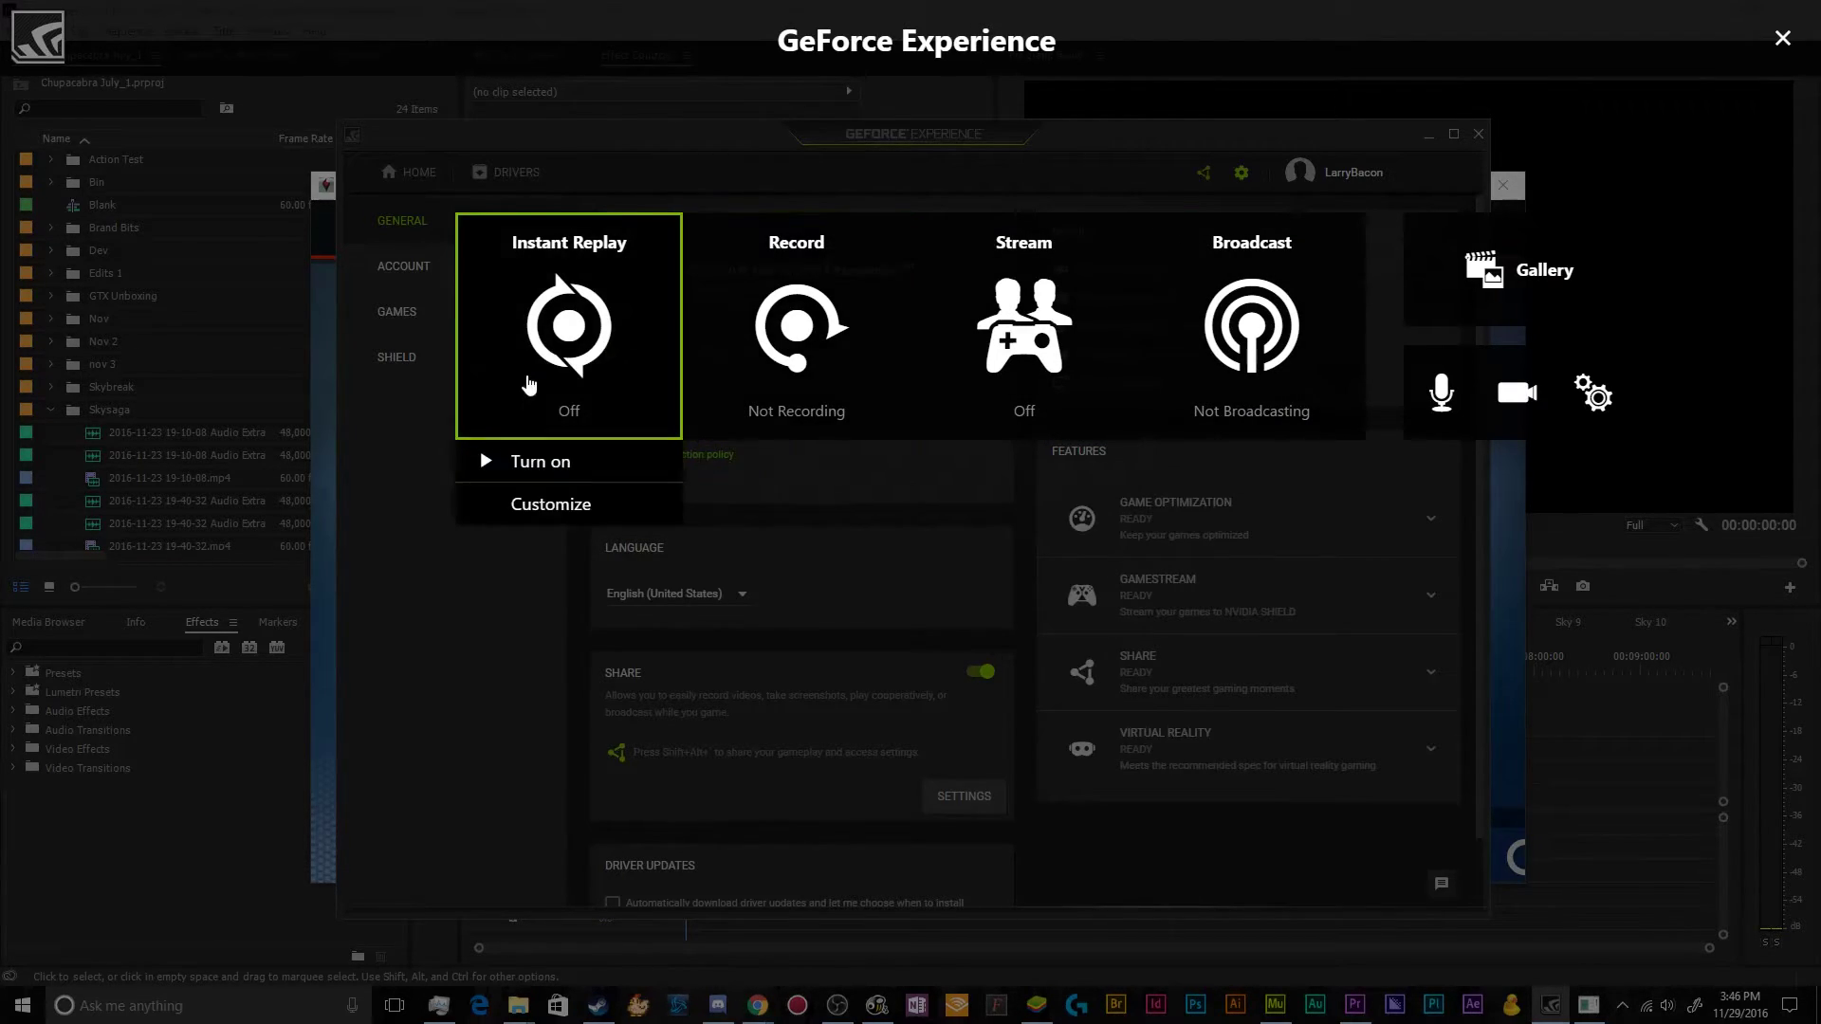
click(550, 468)
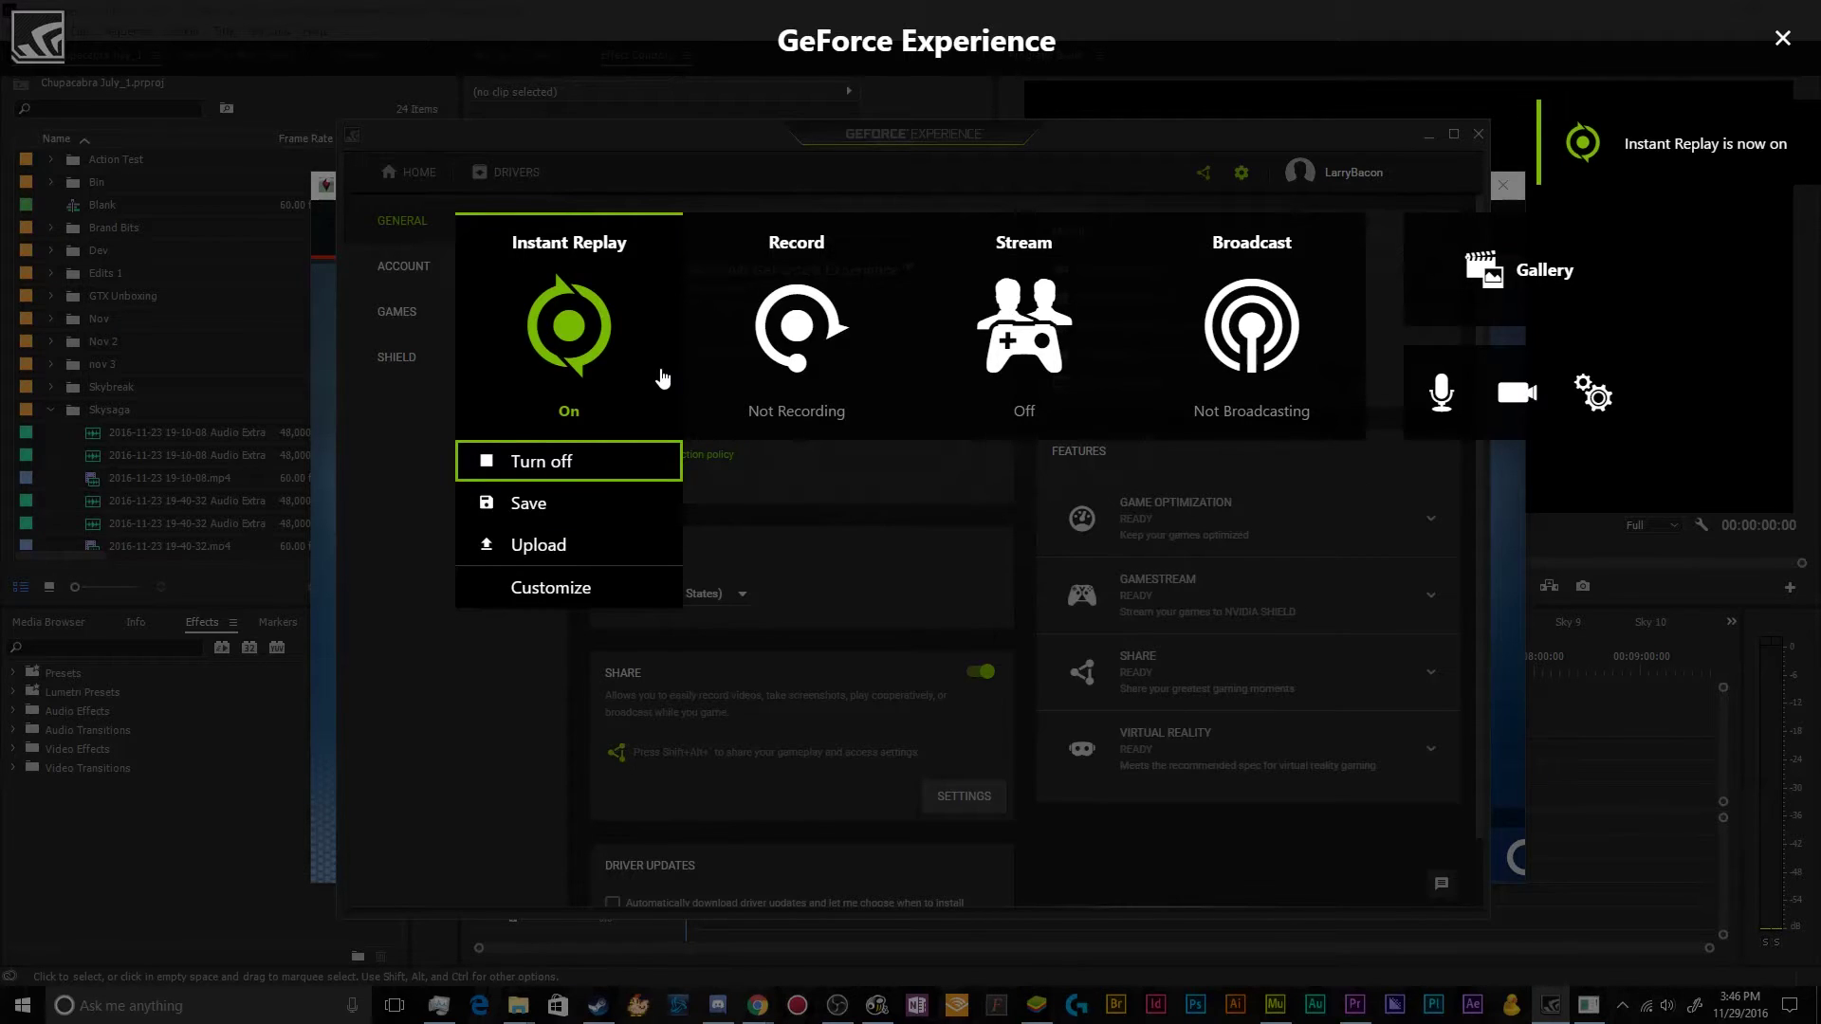
click(606, 461)
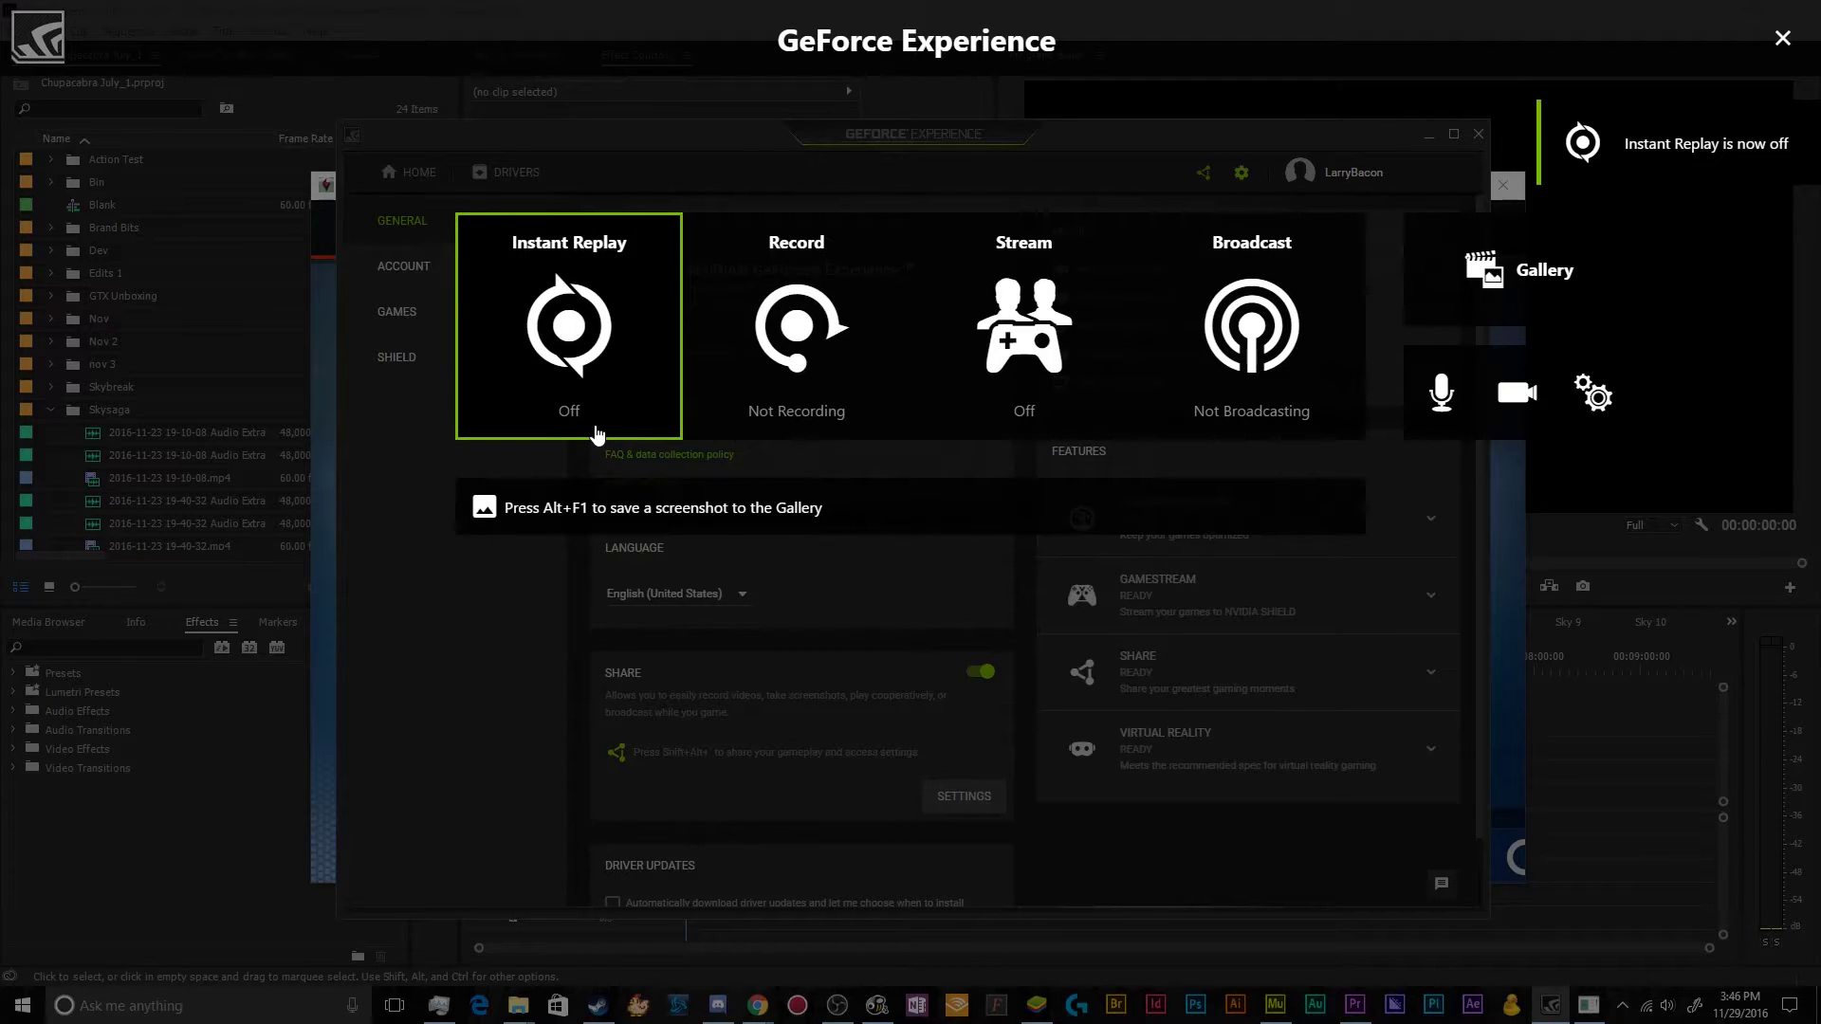
click(597, 433)
click(602, 467)
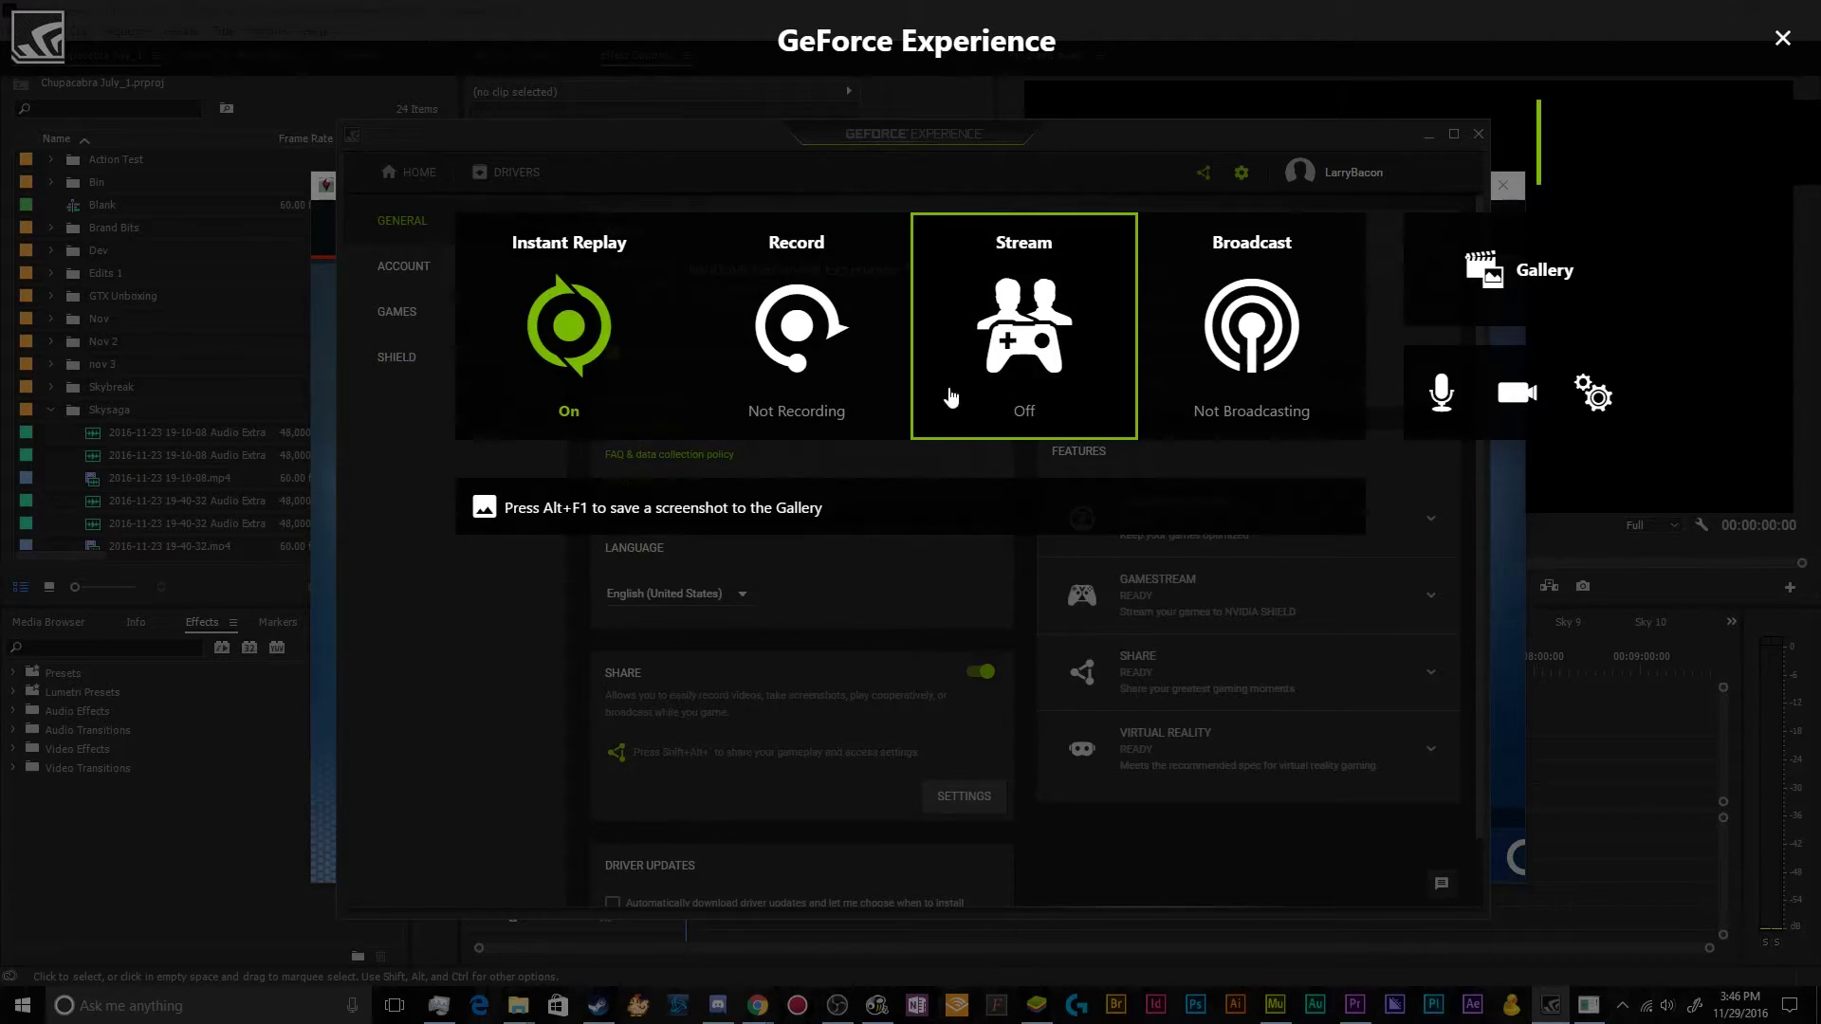
- Review the Record, Stream and Broadcast tile menus
click(866, 413)
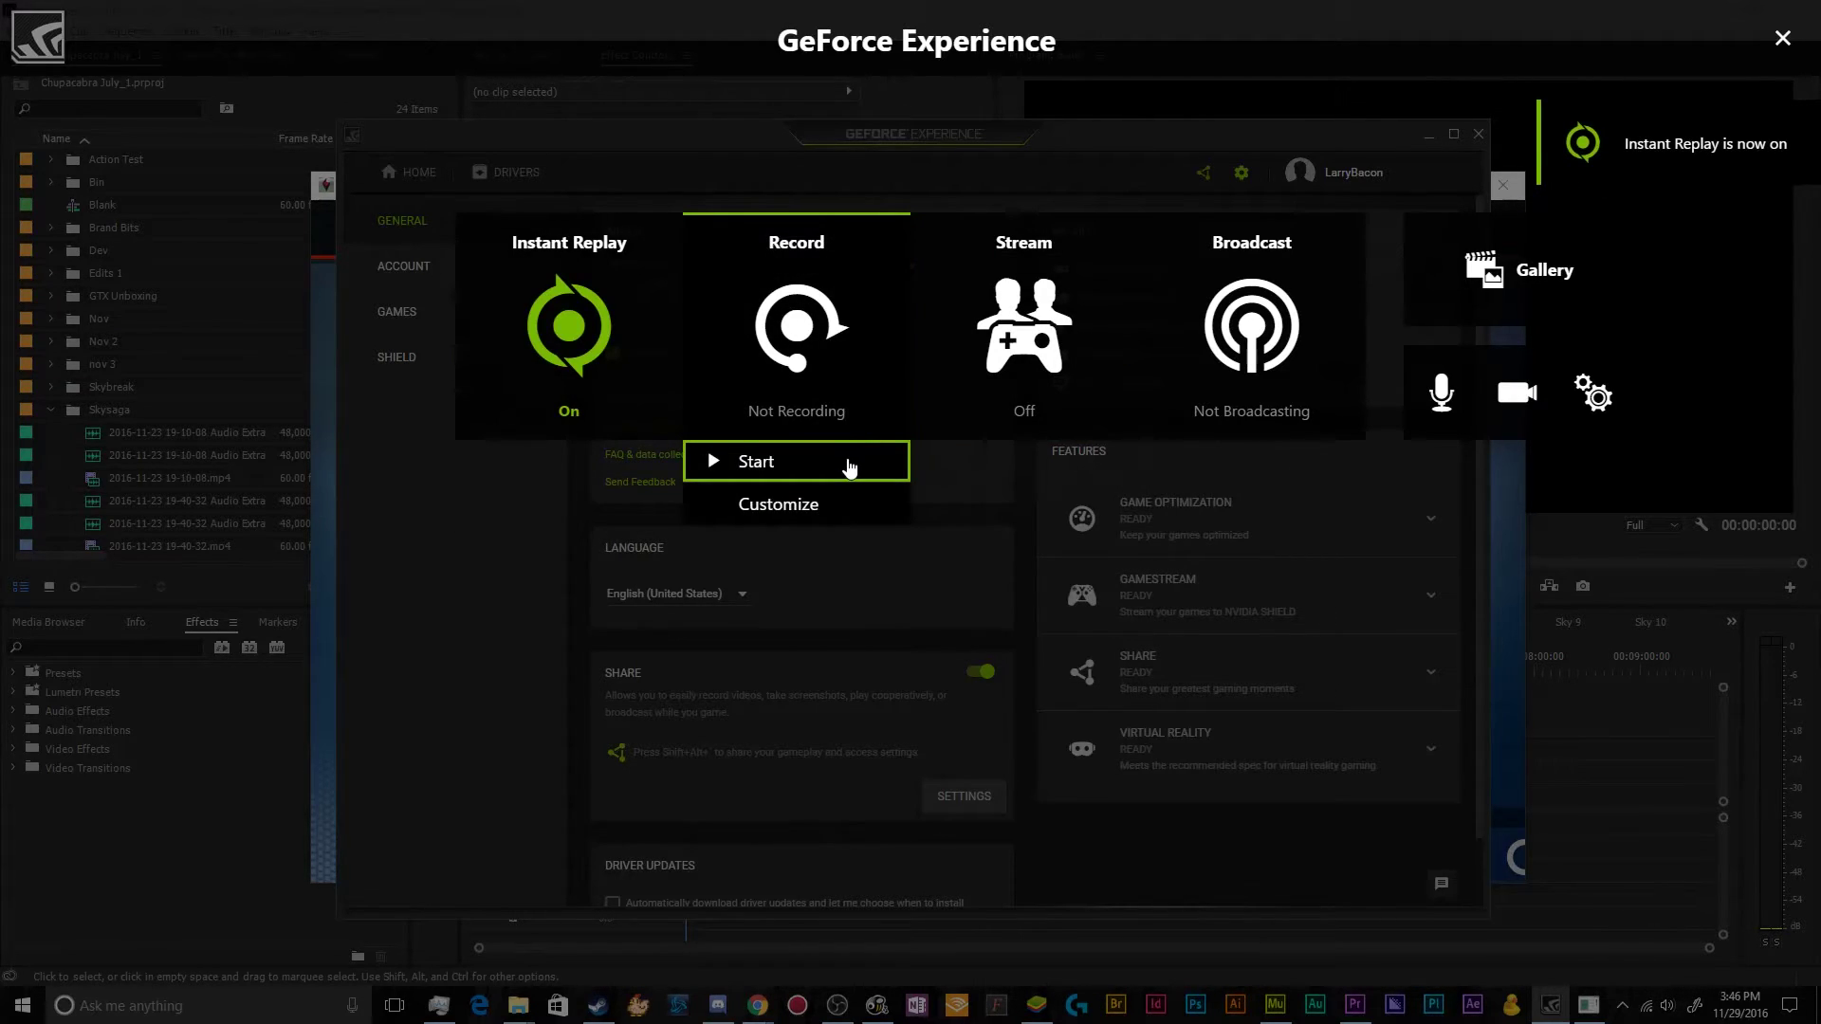
click(1030, 413)
click(1261, 413)
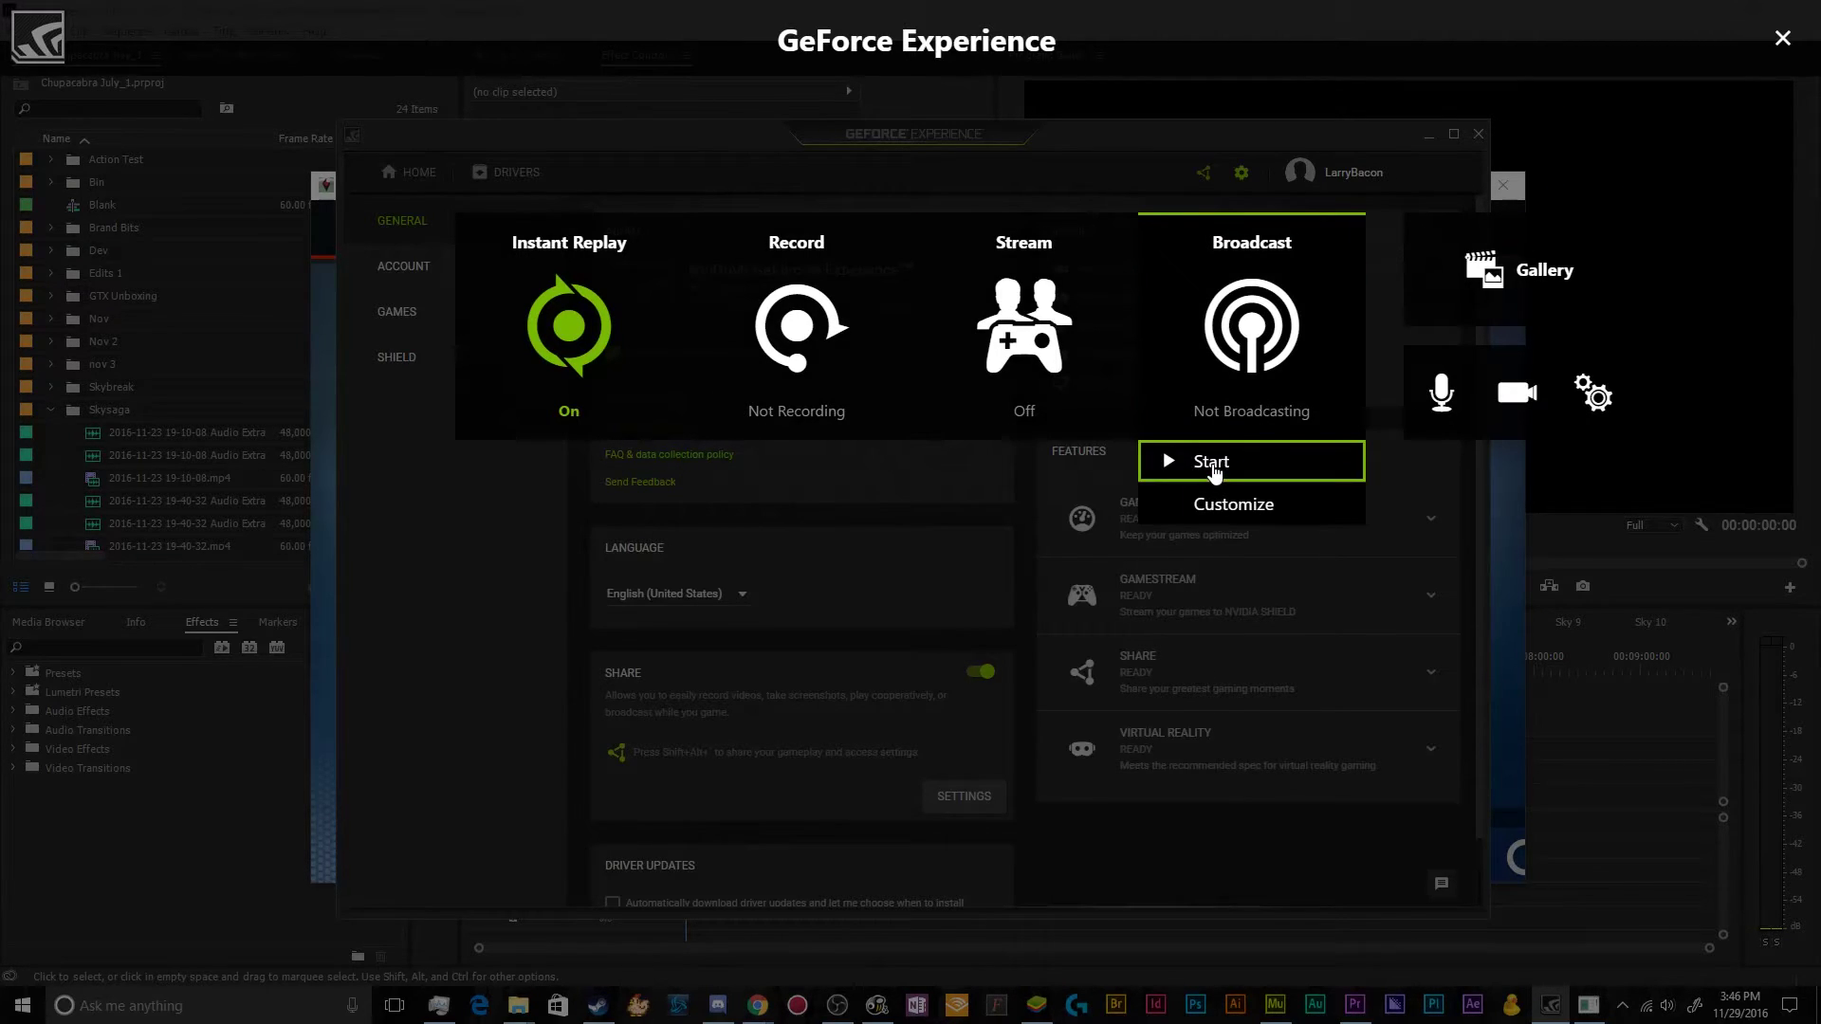
- Set Stream guest controls to Plays alongside me and confirm with Done
click(569, 417)
click(1022, 417)
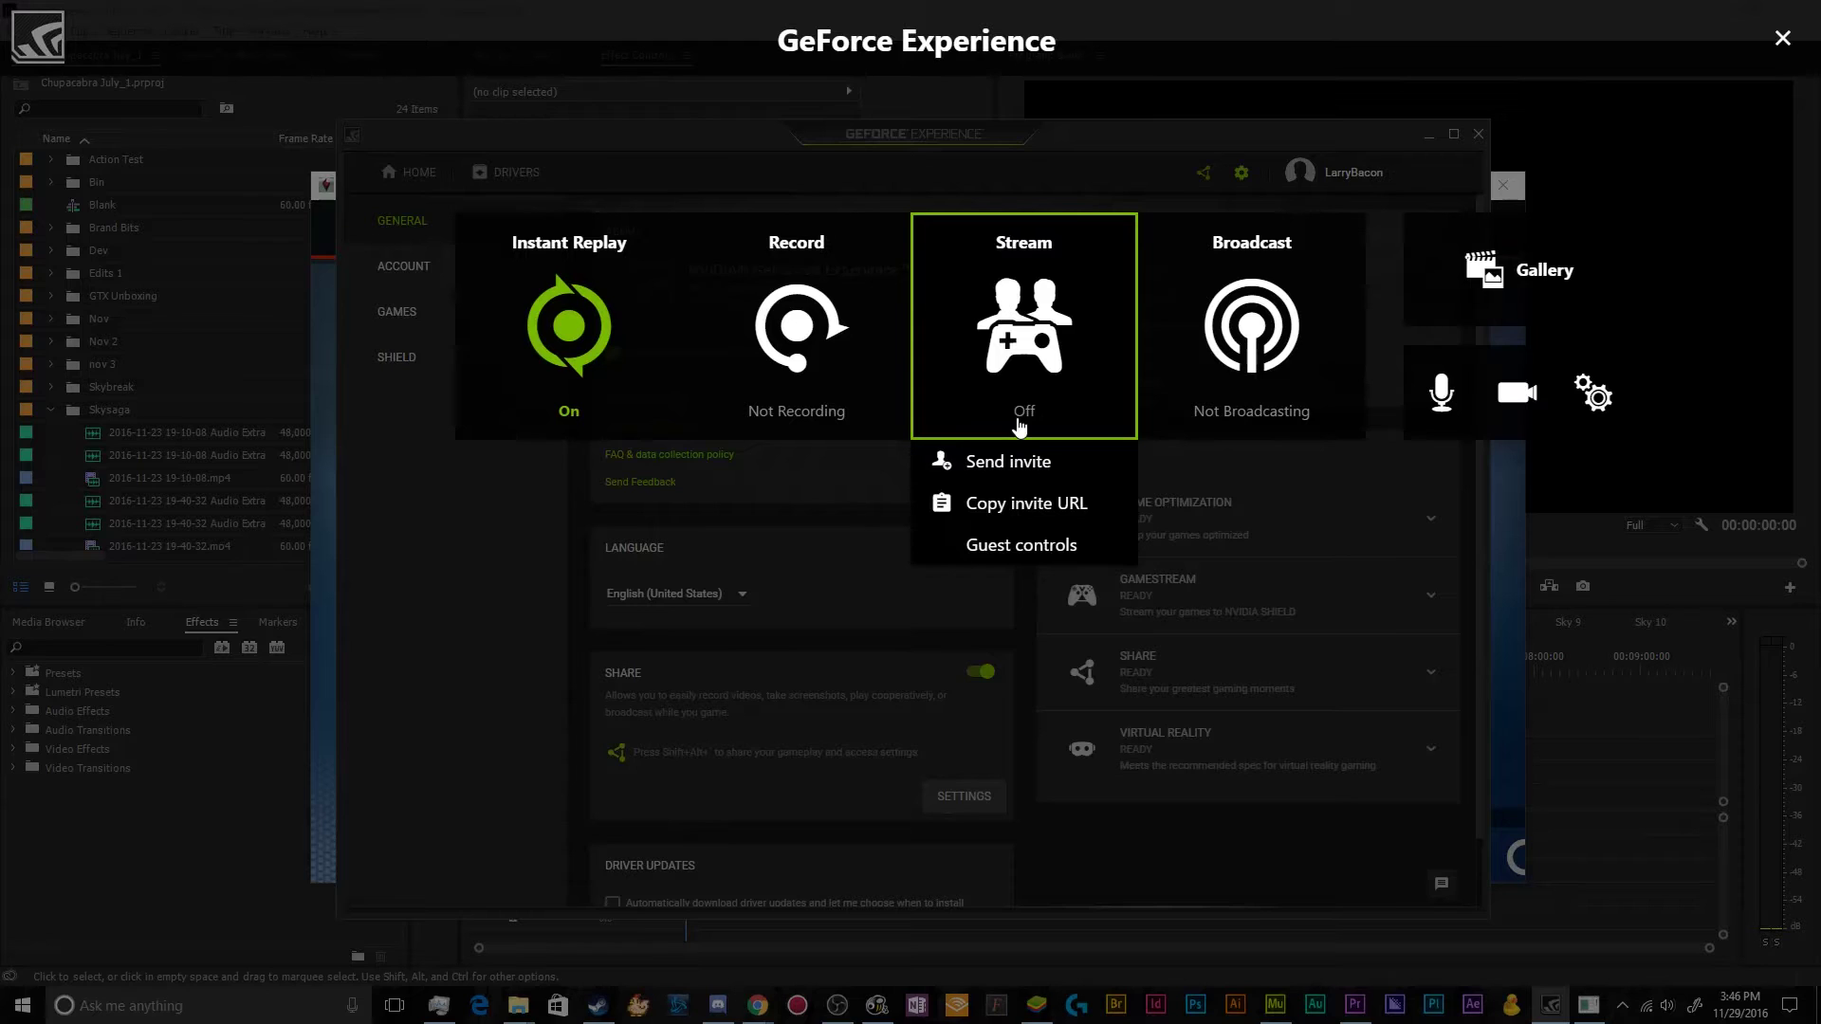
click(1022, 546)
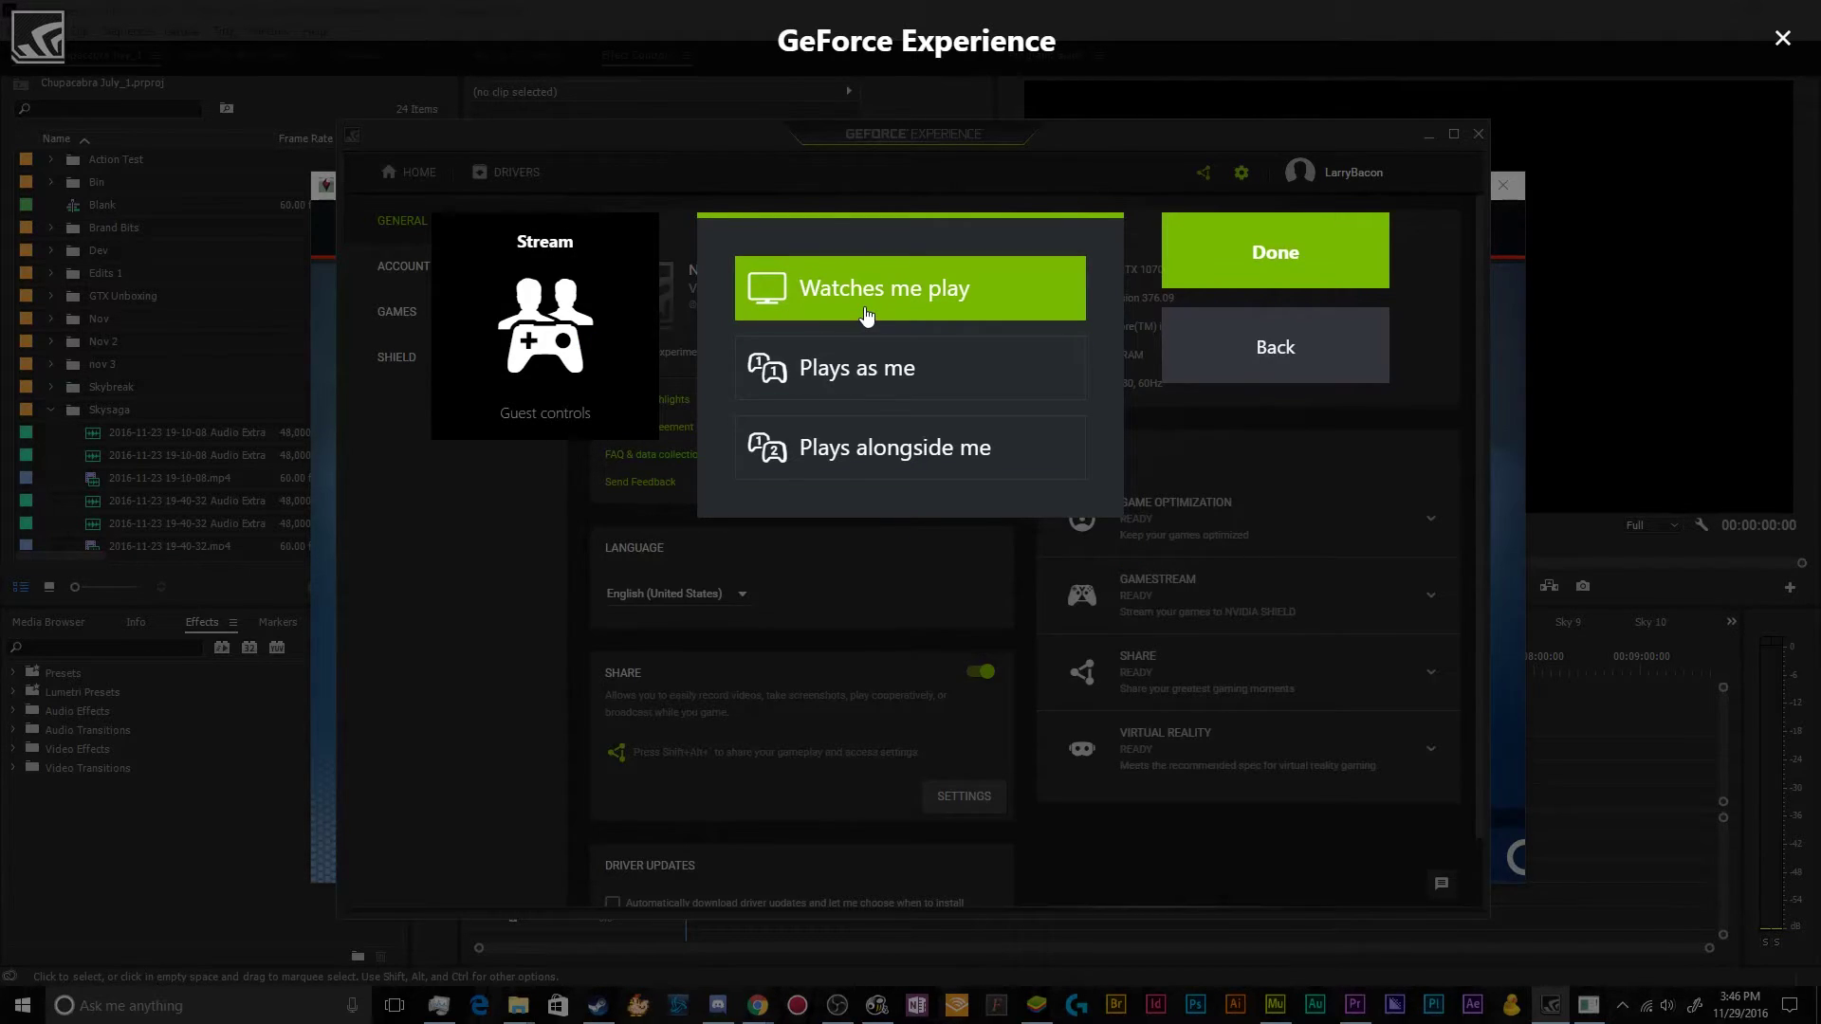
click(866, 370)
click(869, 464)
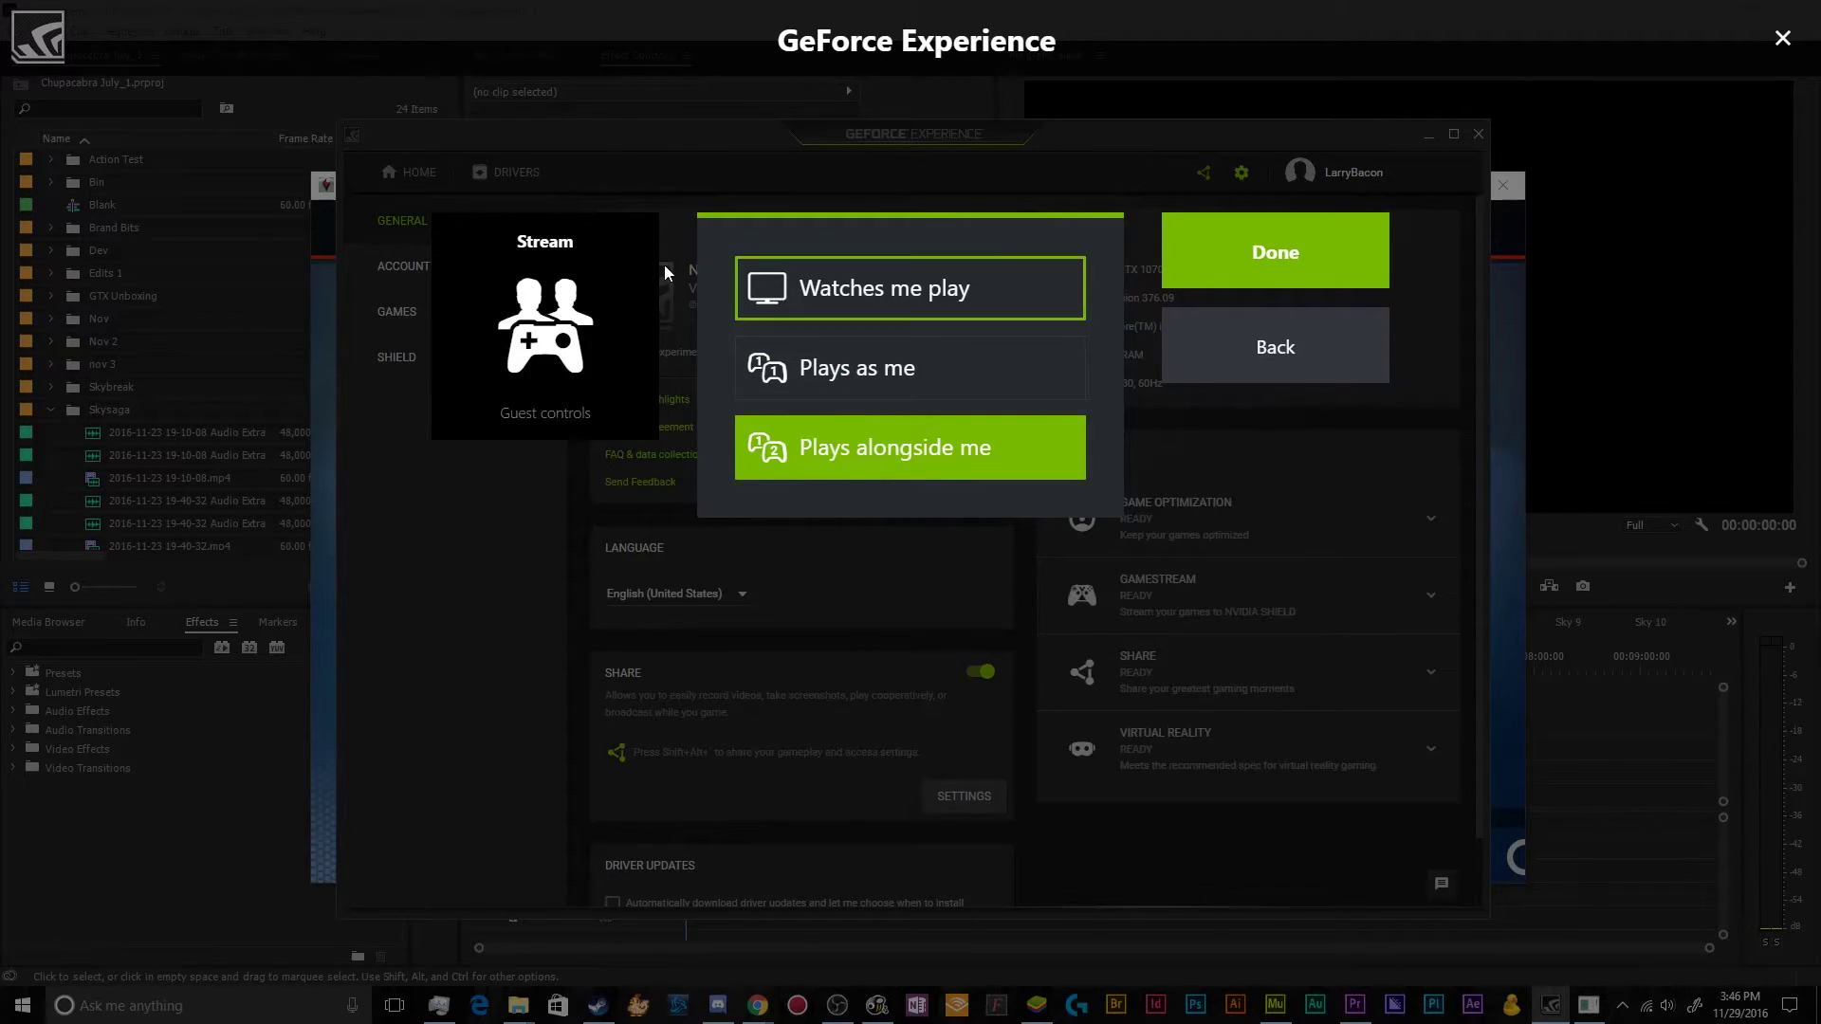
click(1238, 280)
click(1067, 428)
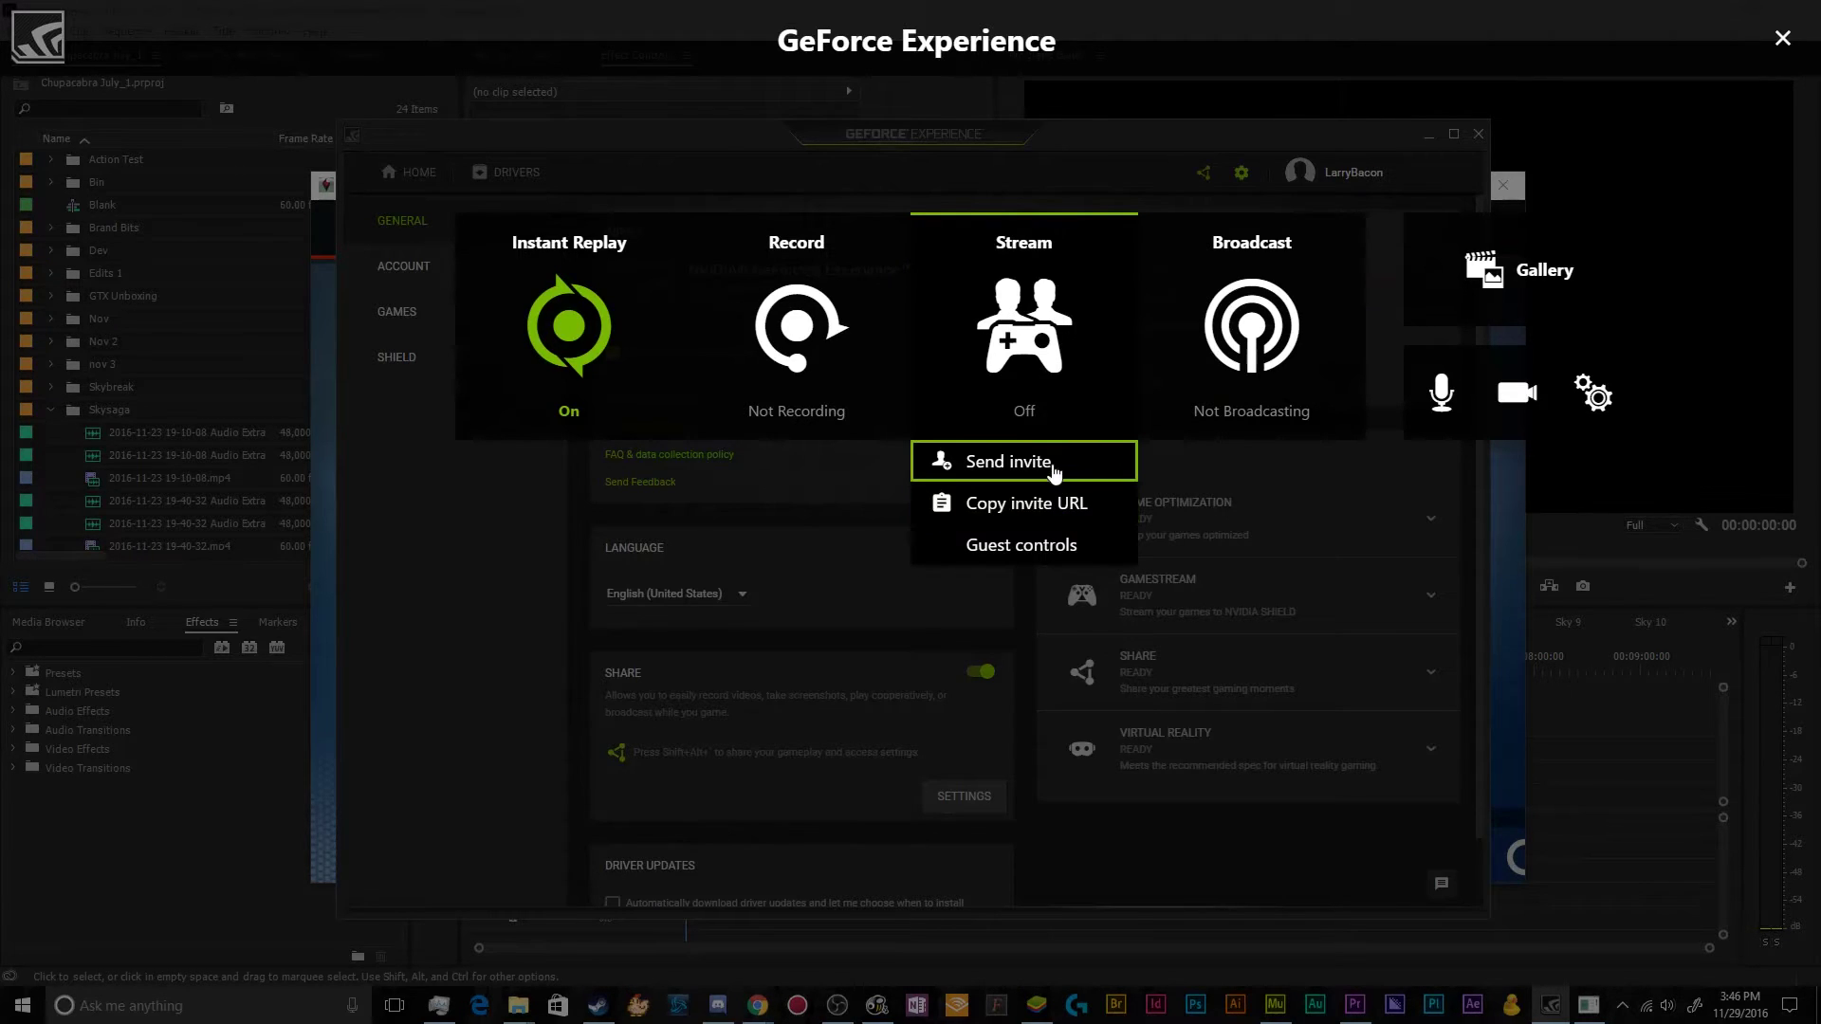
click(1070, 424)
click(1069, 424)
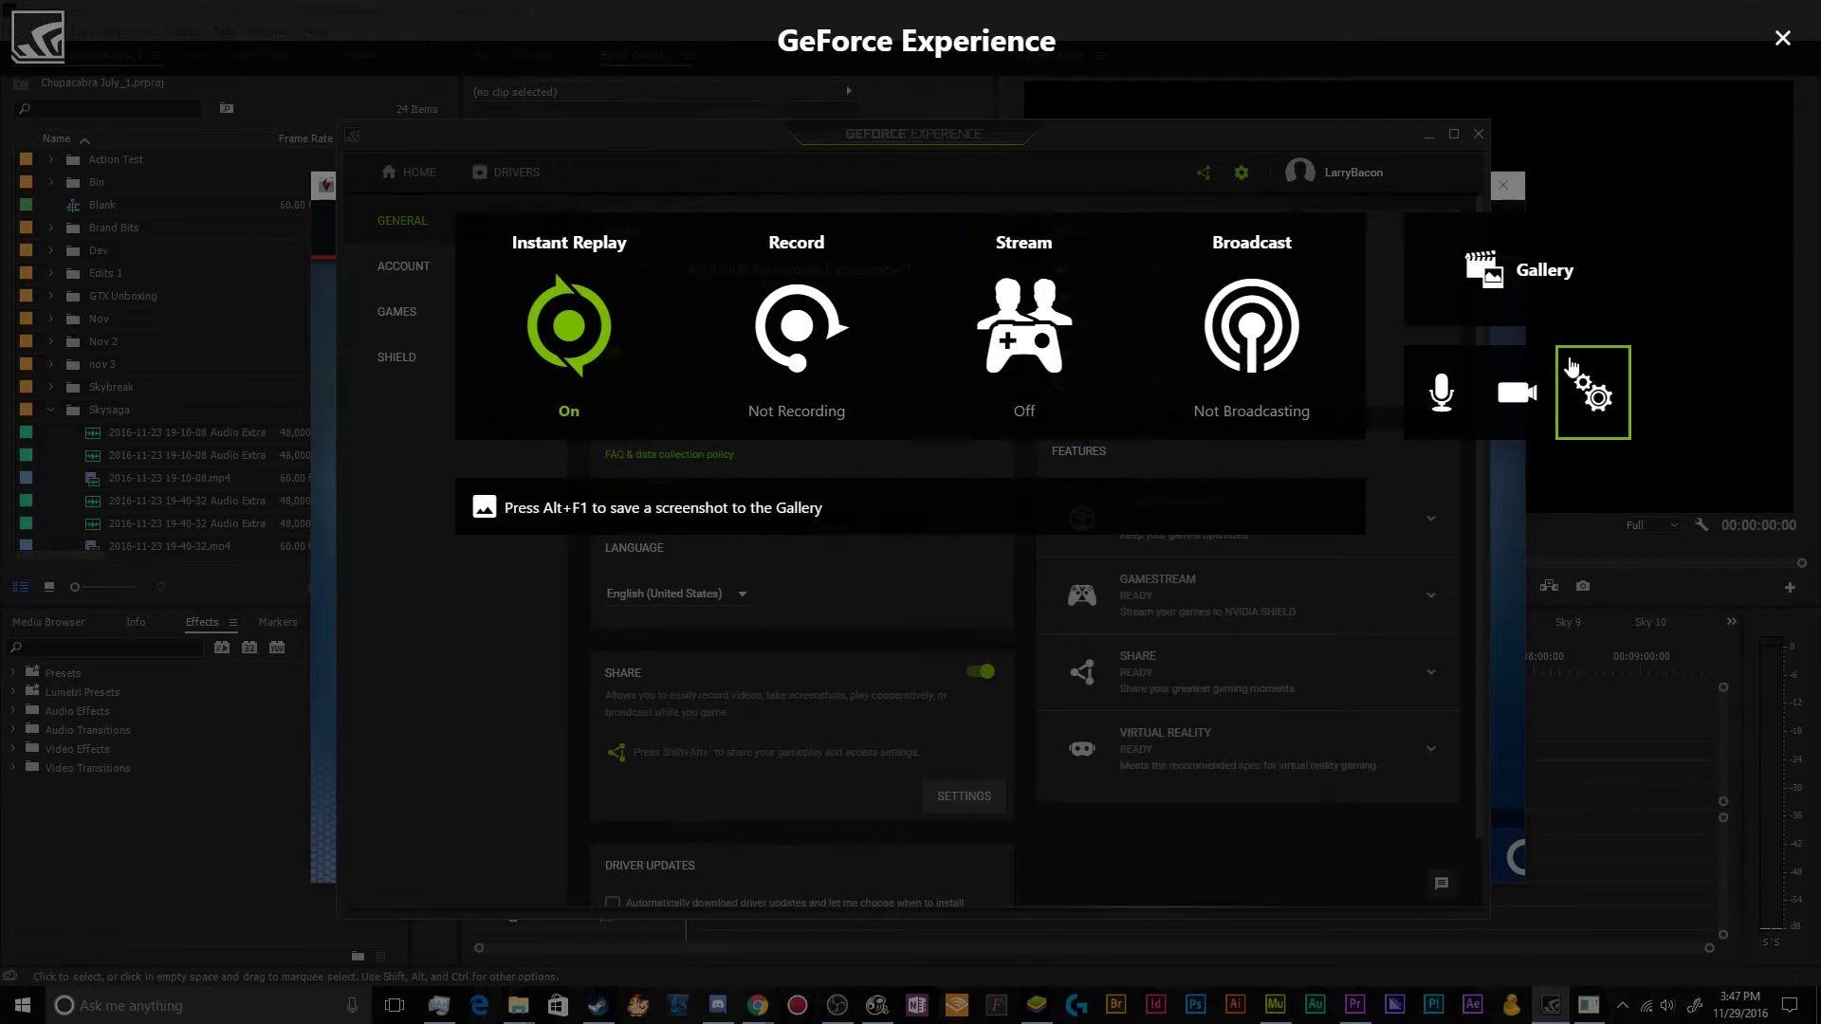
- In Overlays preferences, place the camera overlay bottom-right
click(1595, 389)
click(835, 424)
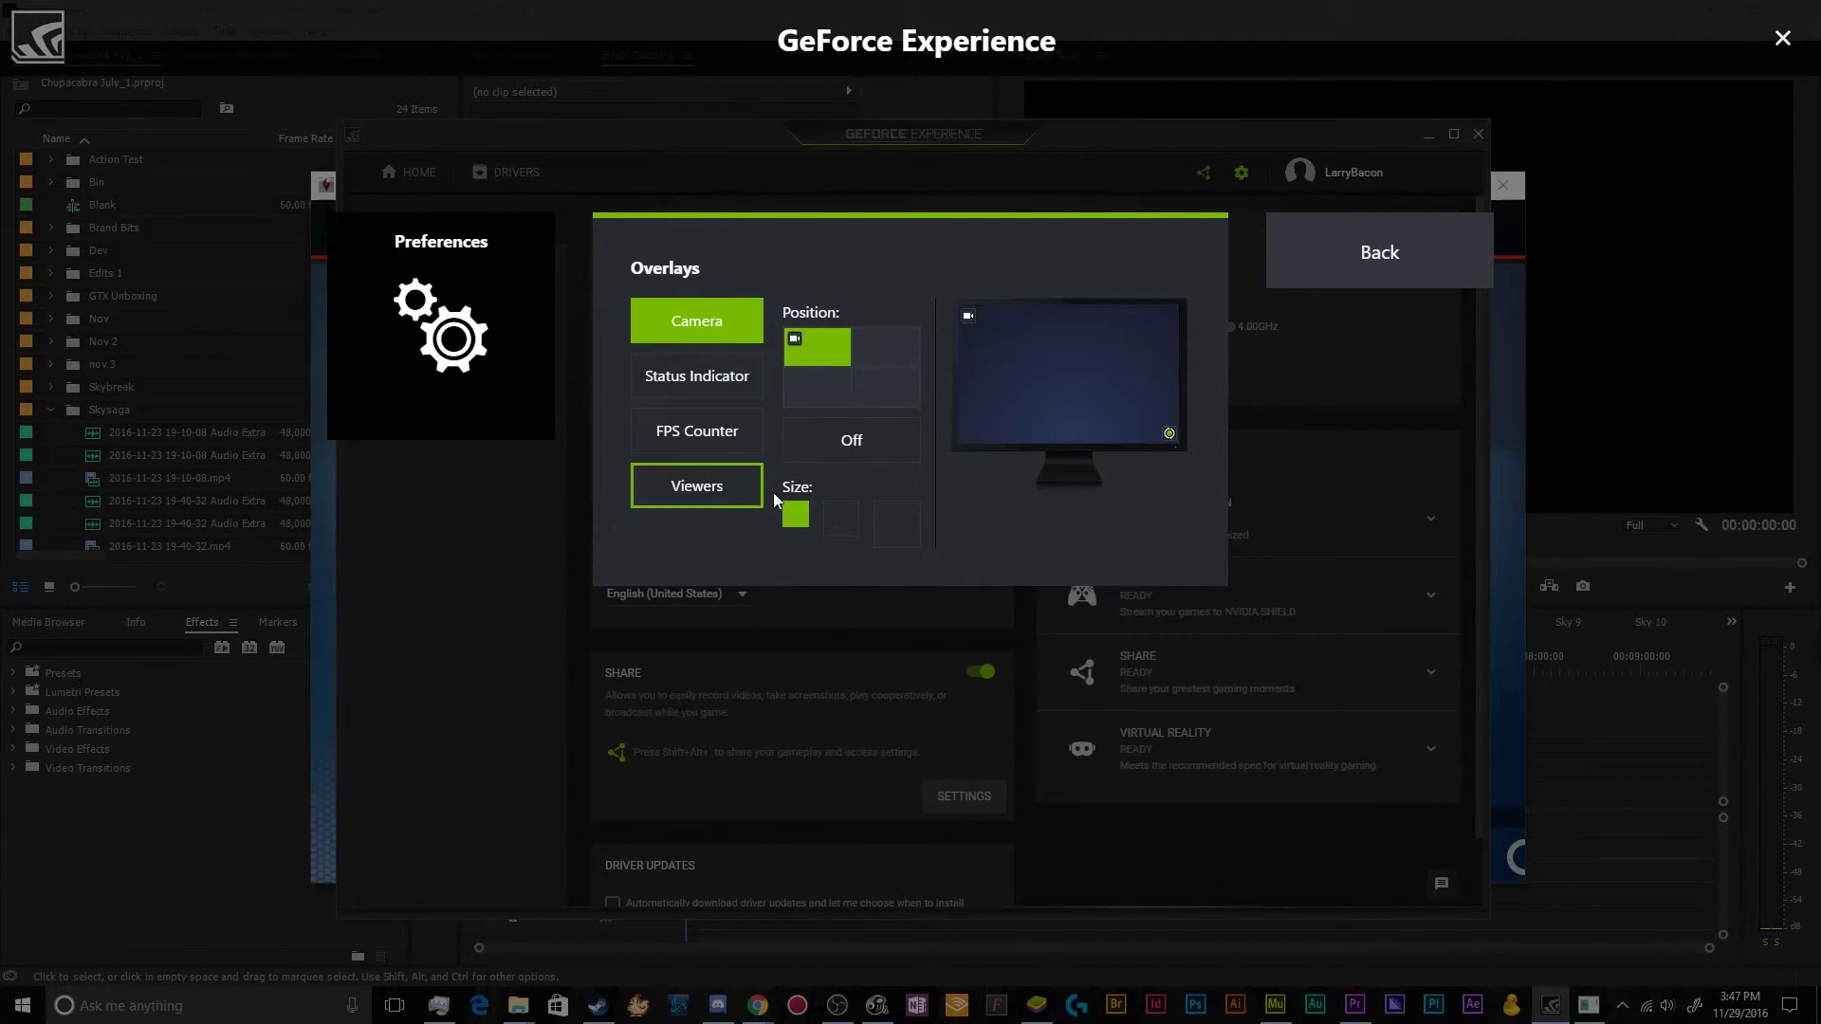
click(828, 453)
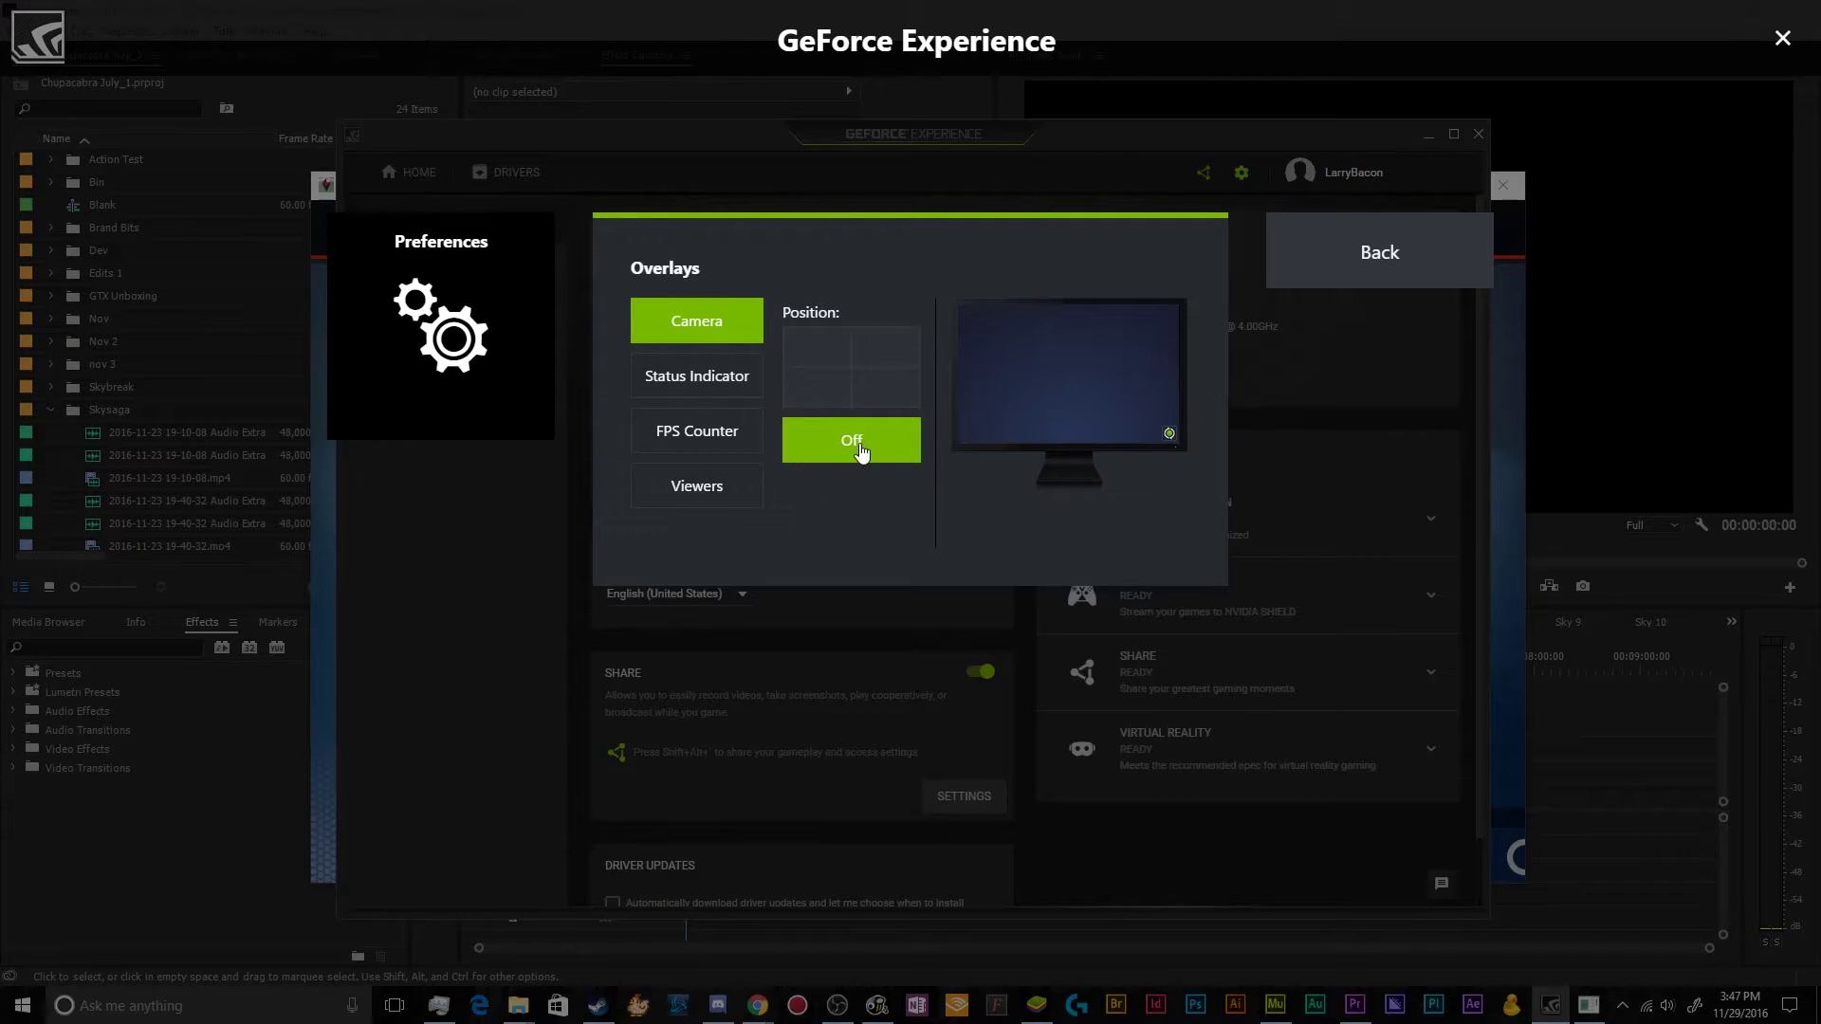
click(878, 347)
click(895, 385)
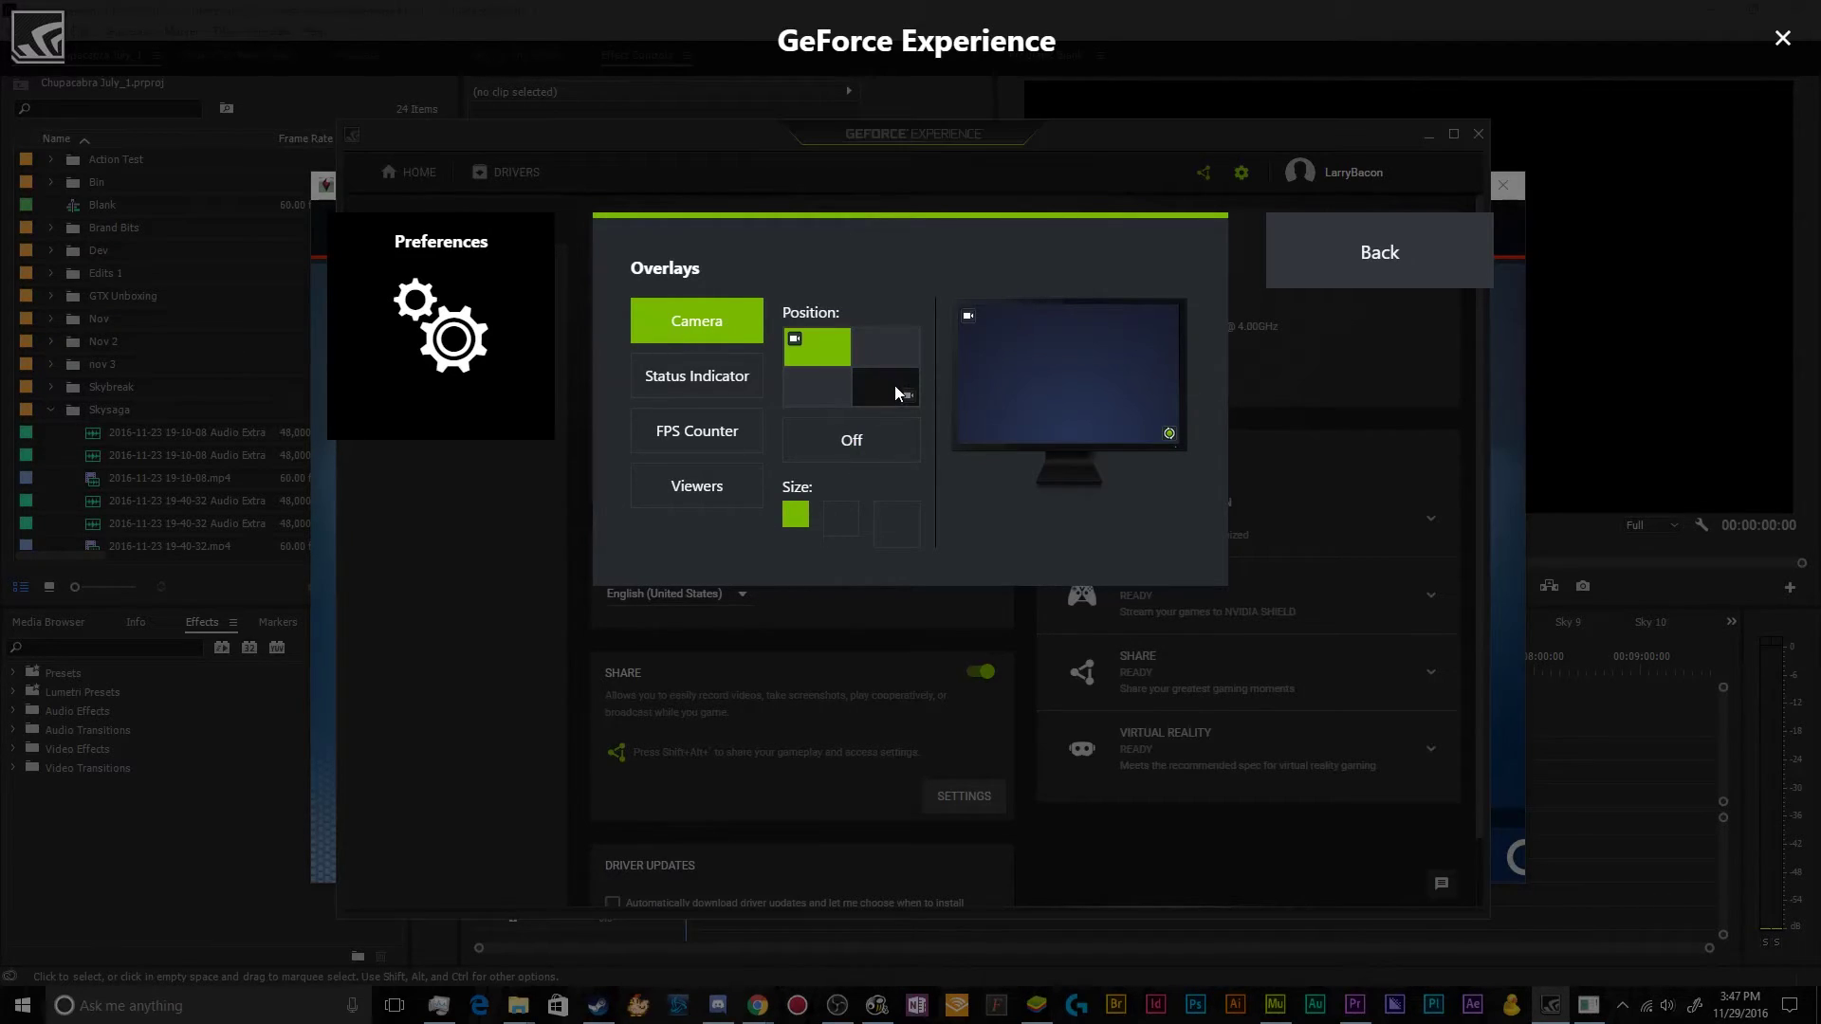
- Place the status indicator bottom-left, FPS counter top-right and viewers count top-left
click(712, 389)
click(821, 390)
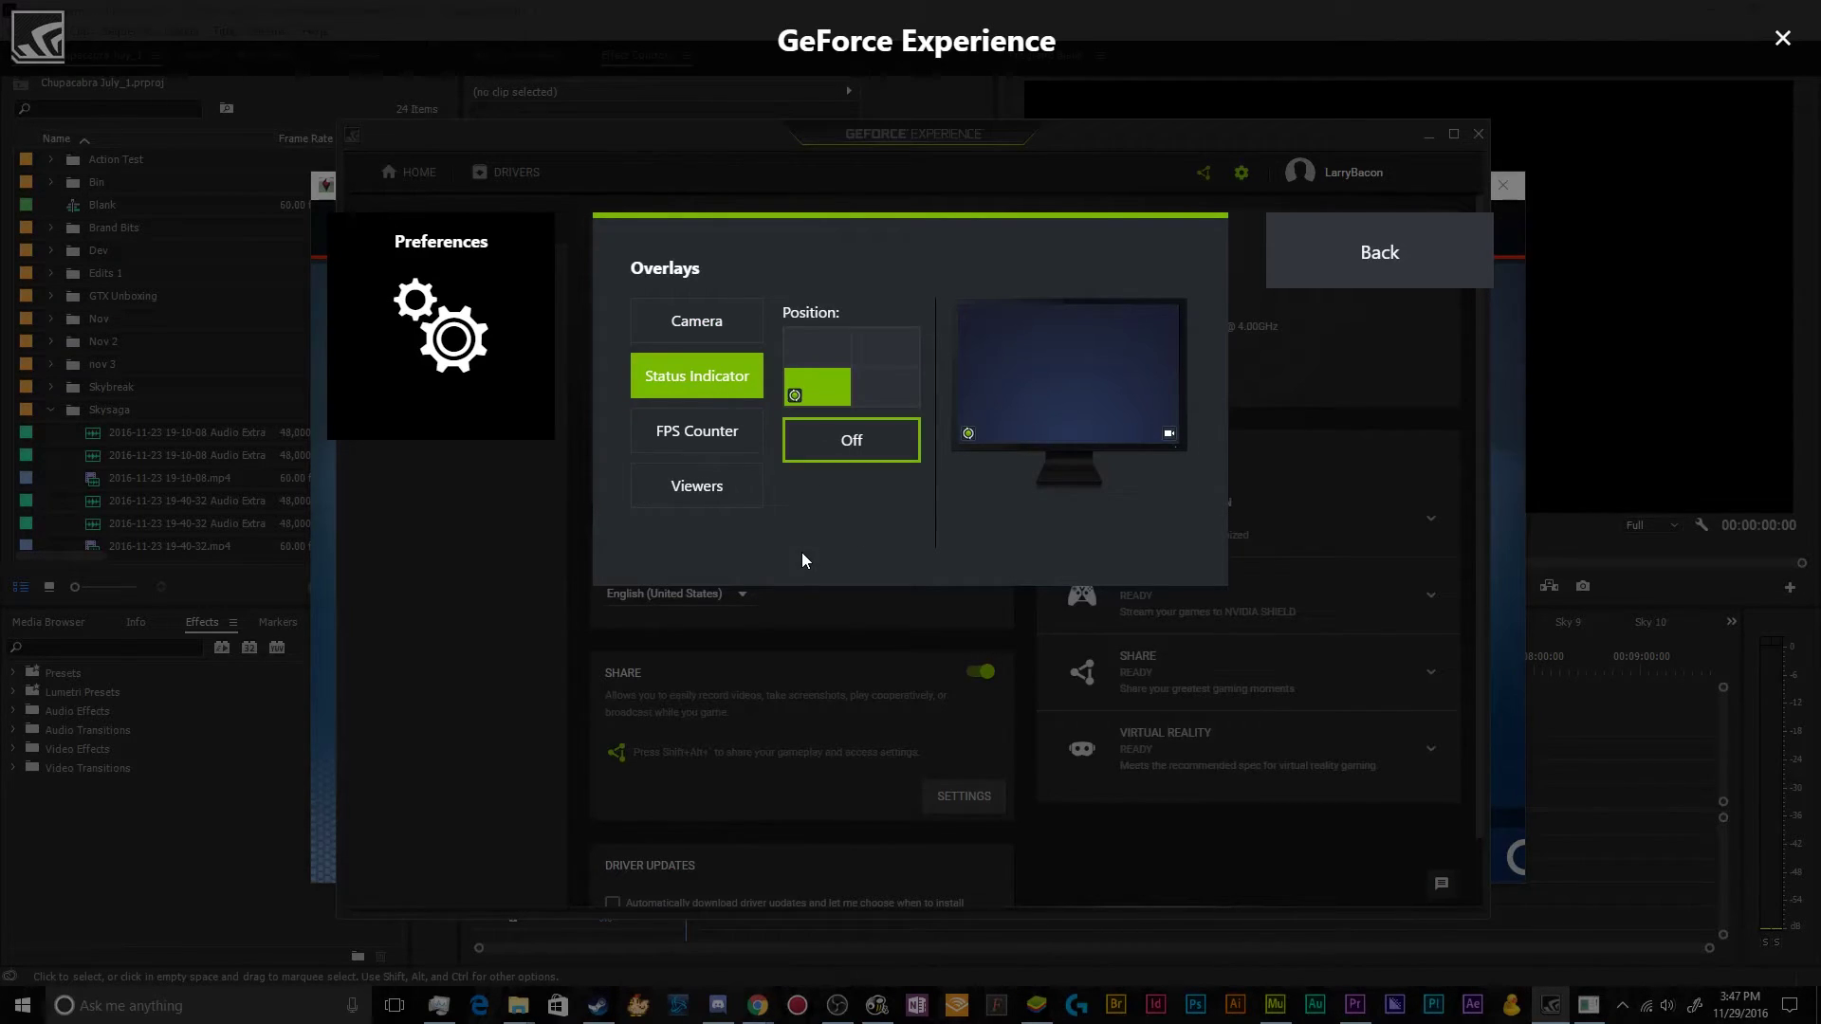
click(717, 442)
click(878, 355)
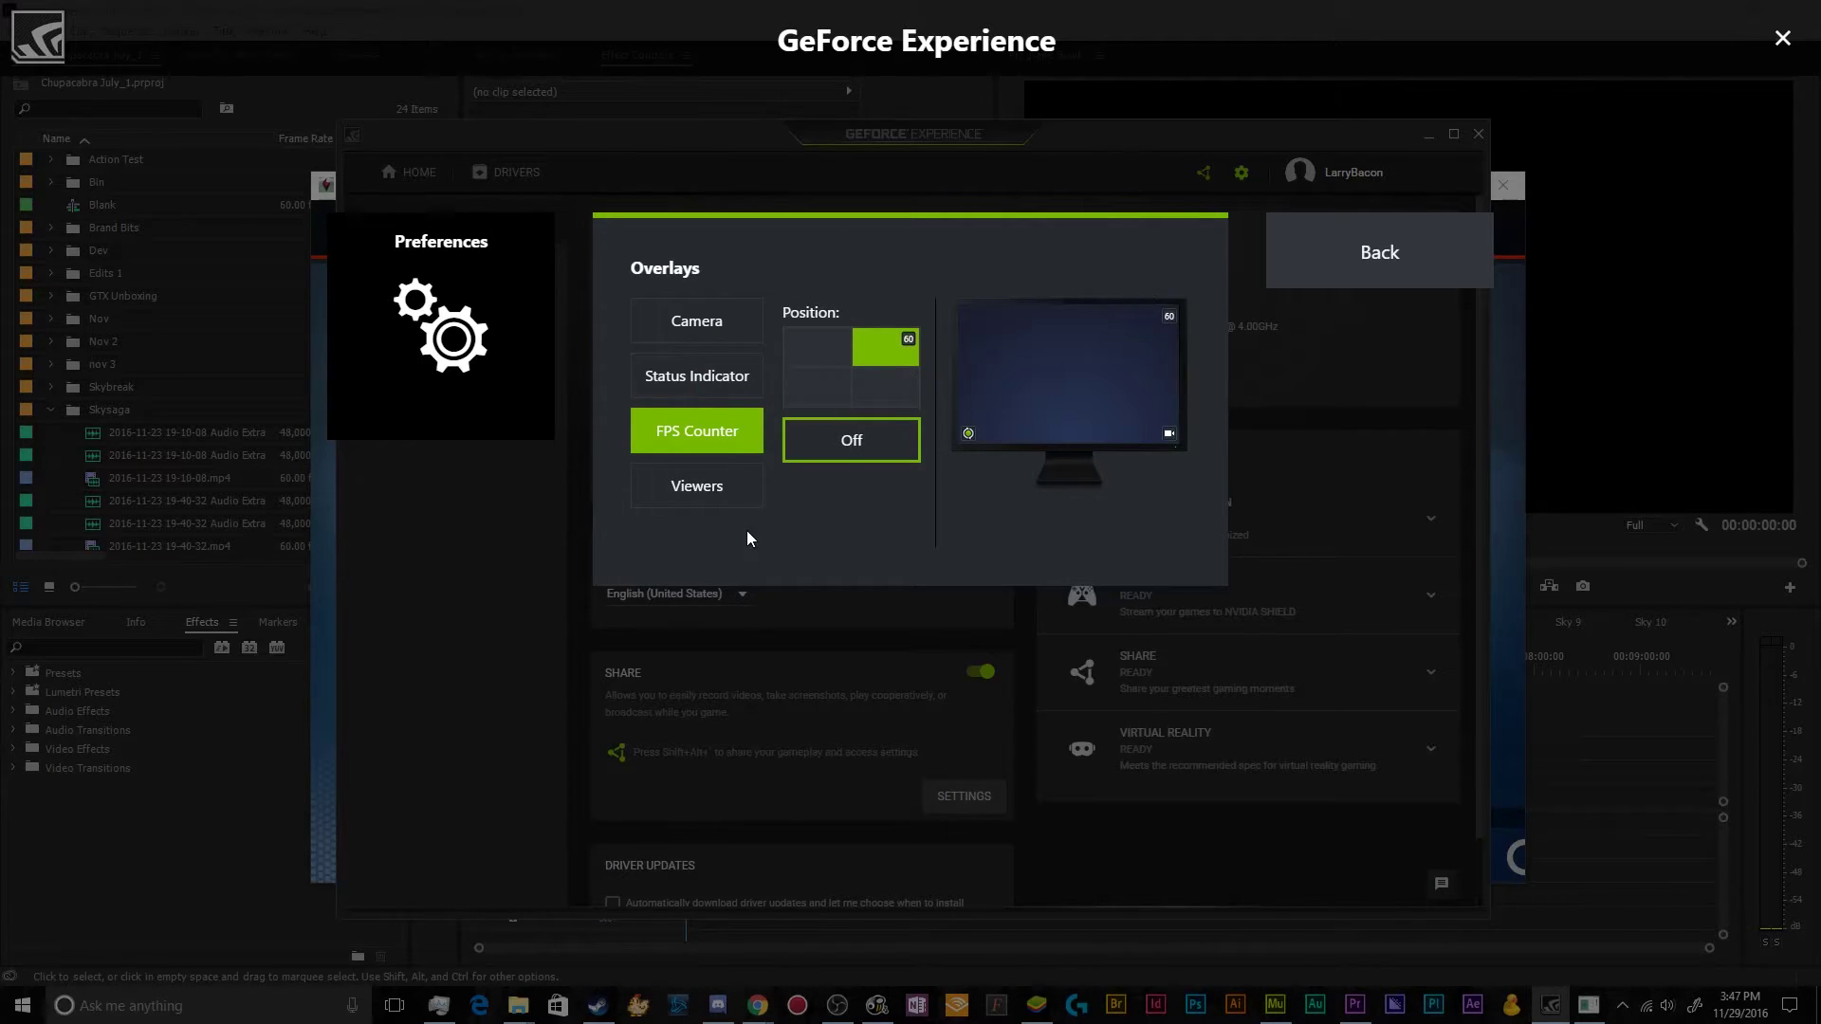
click(733, 475)
click(808, 344)
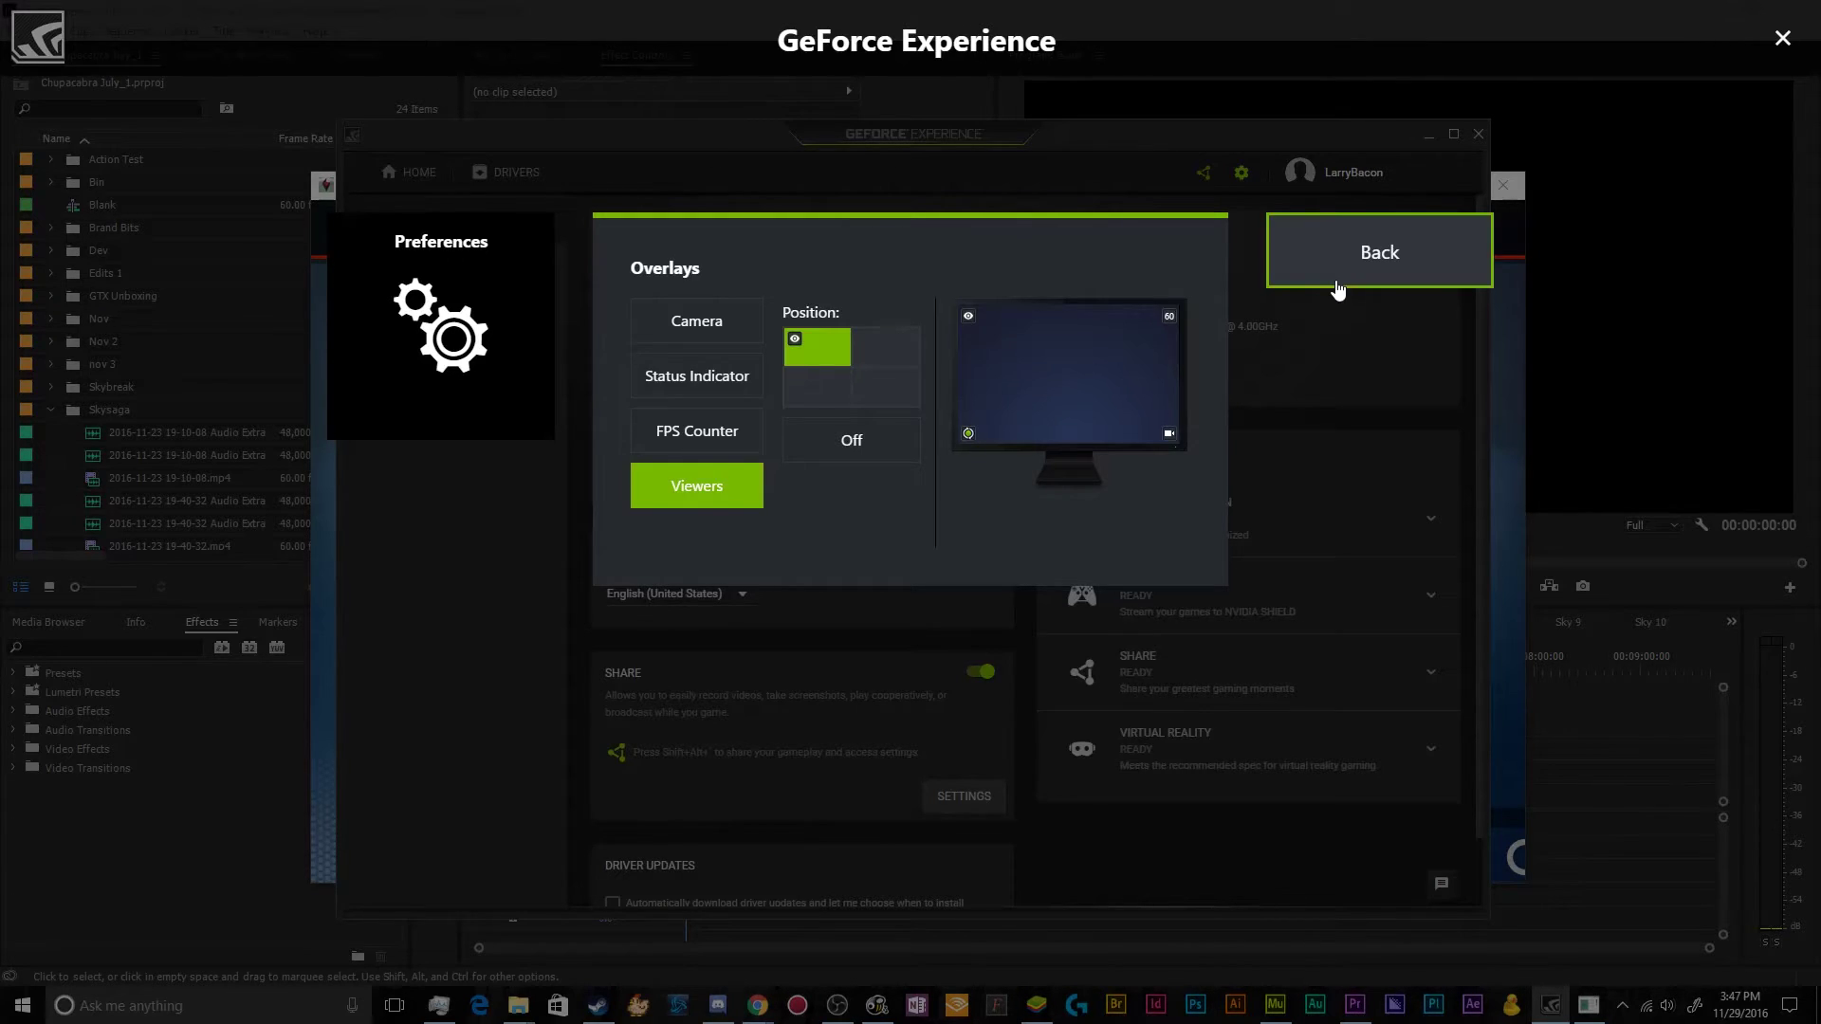
- Look over the Broadcast preferences page
click(1341, 249)
scroll(898, 435, down, 1)
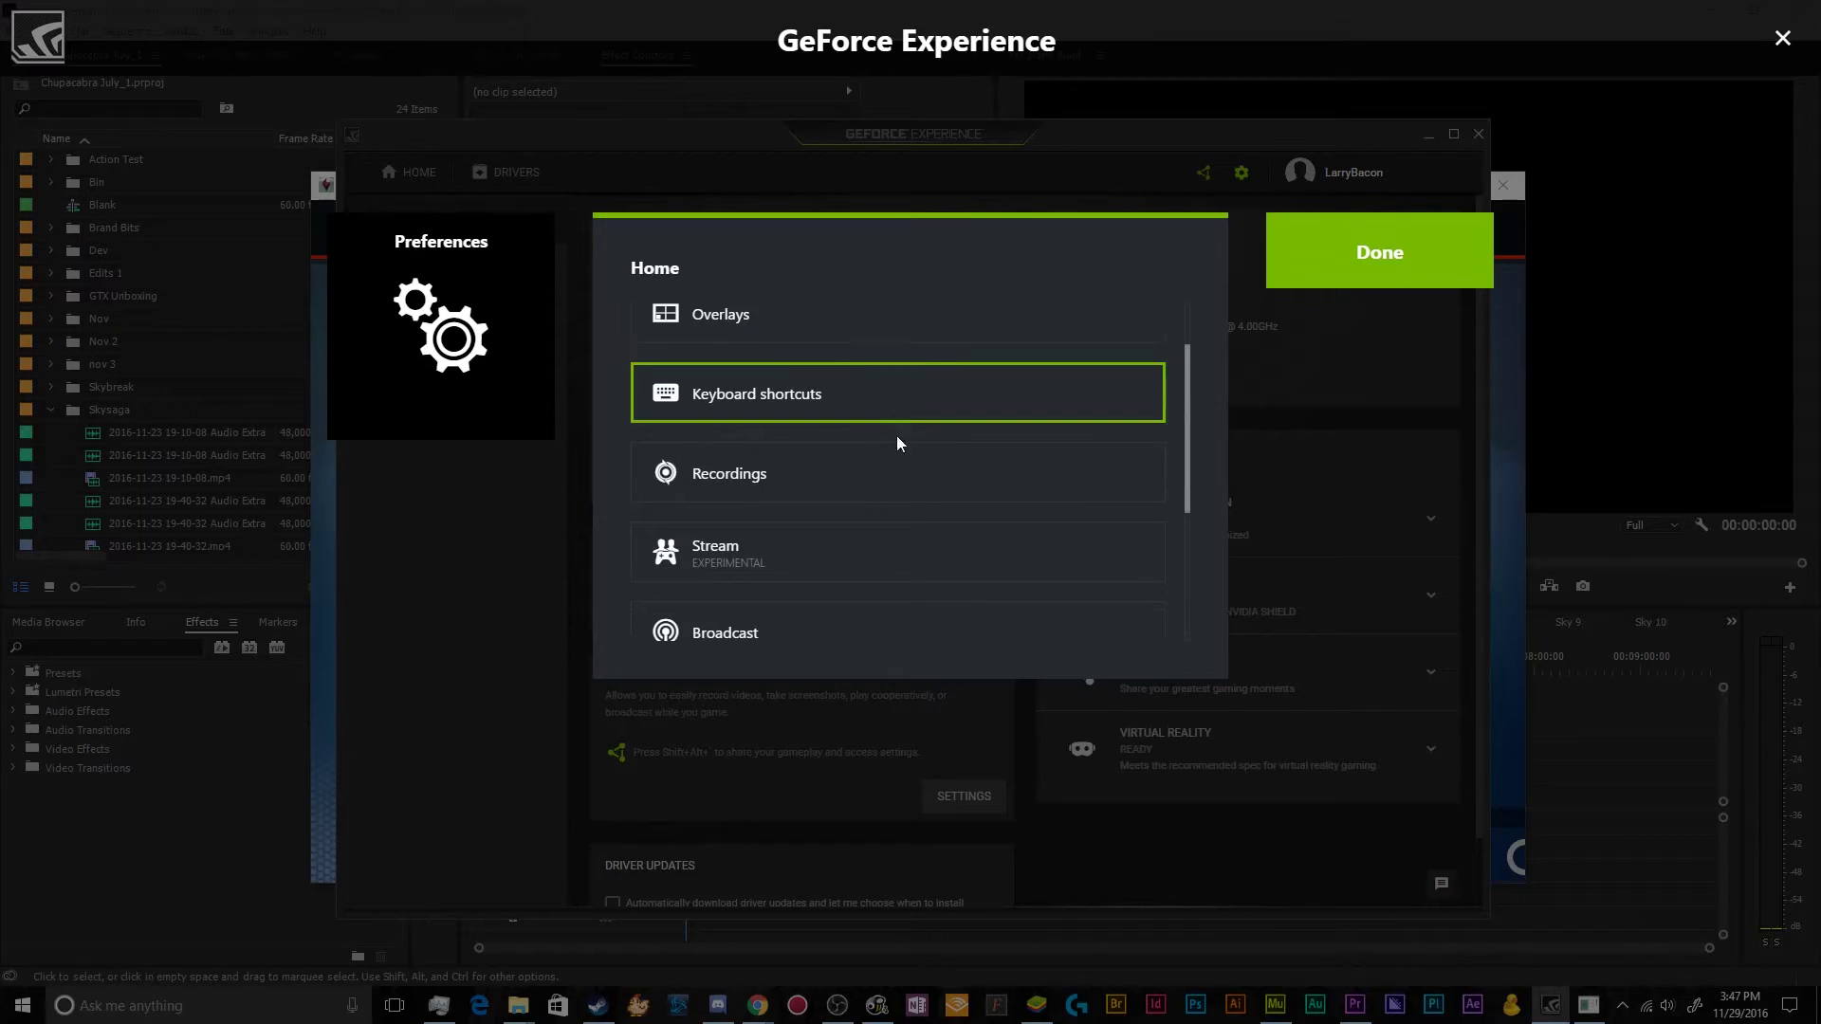
scroll(882, 562, down, 2)
click(867, 442)
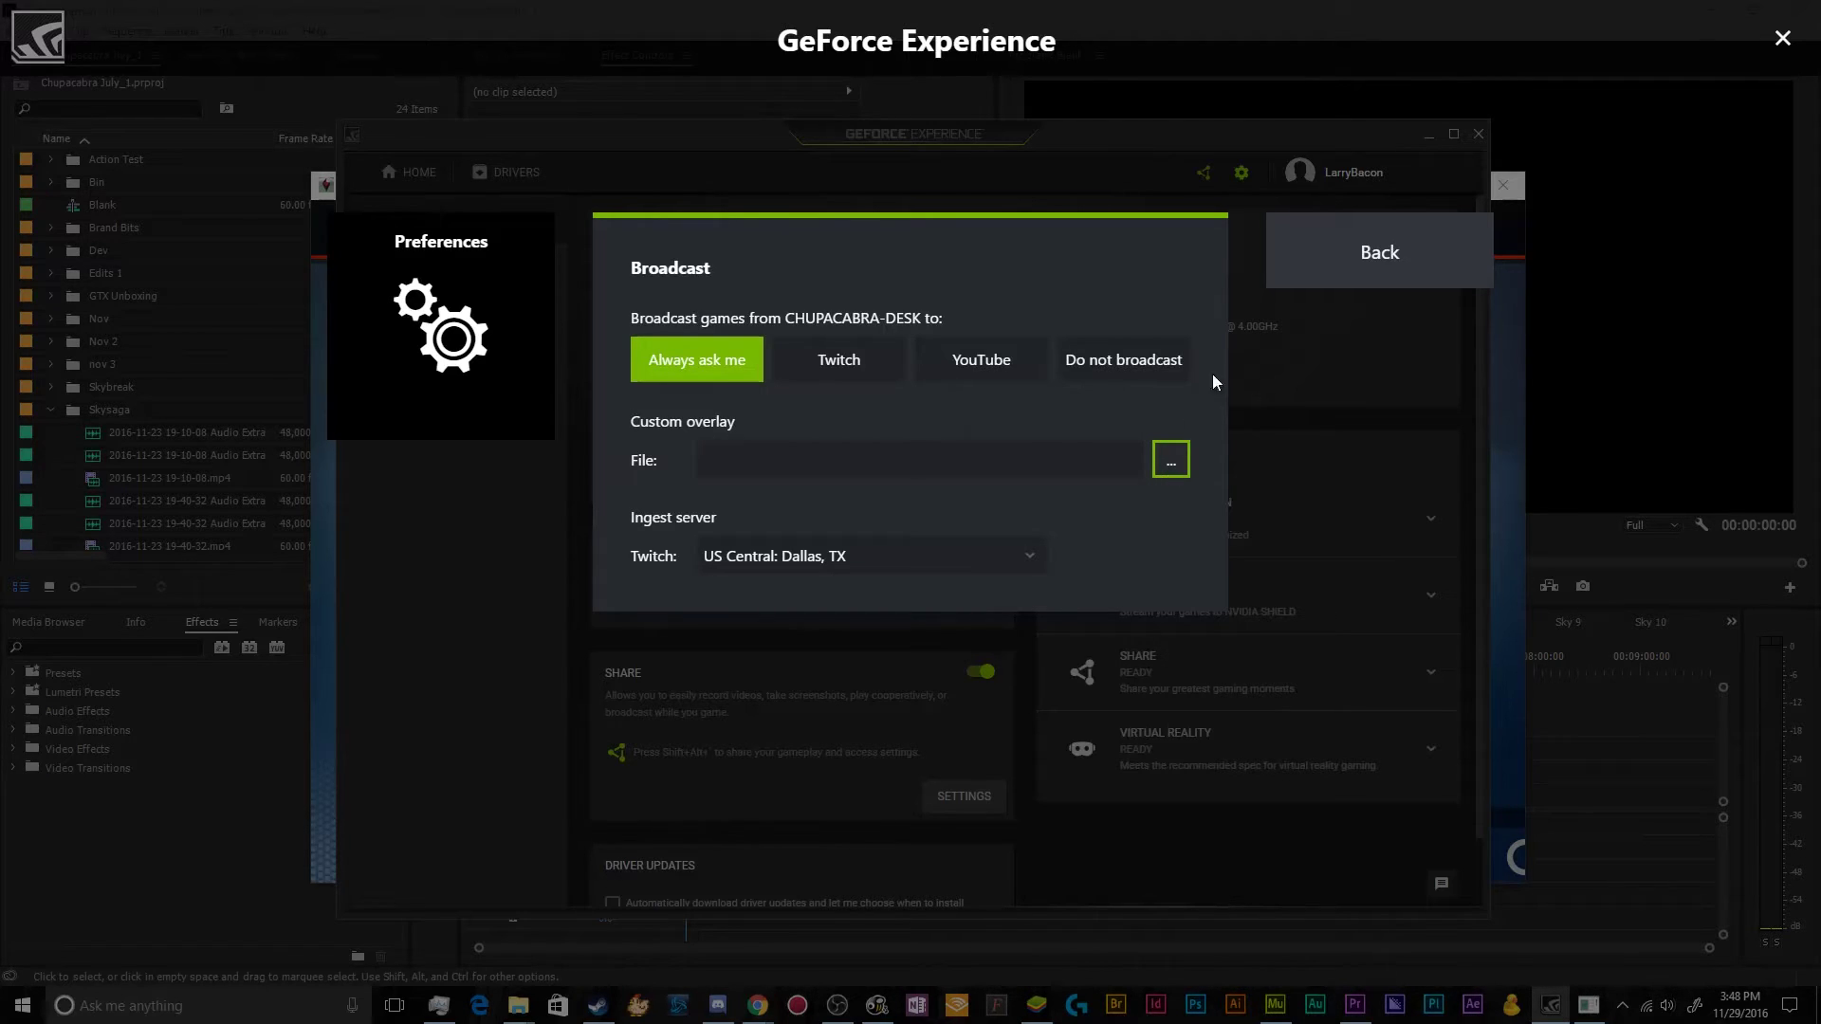
click(1301, 277)
- Check the Google, imgur, Twitch and YouTube logins under Connect, then reopen Overlays
scroll(881, 520, down, 5)
scroll(880, 520, up, 5)
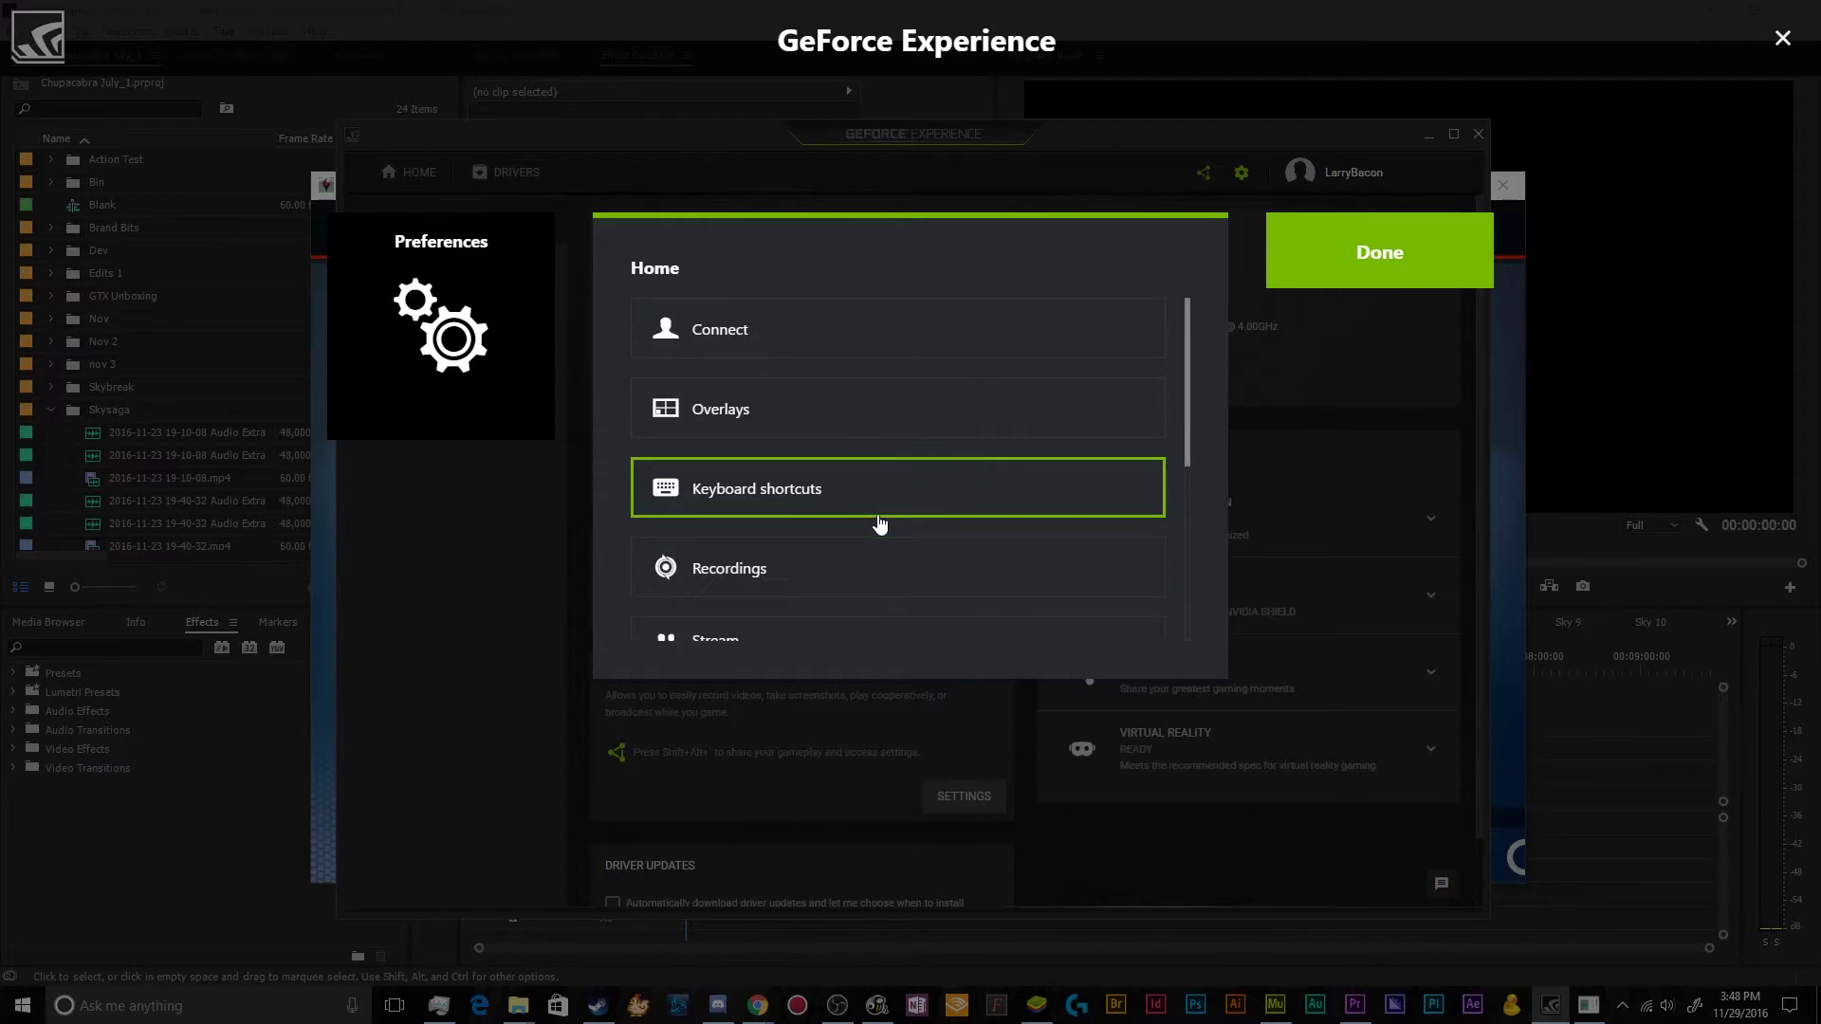
click(772, 340)
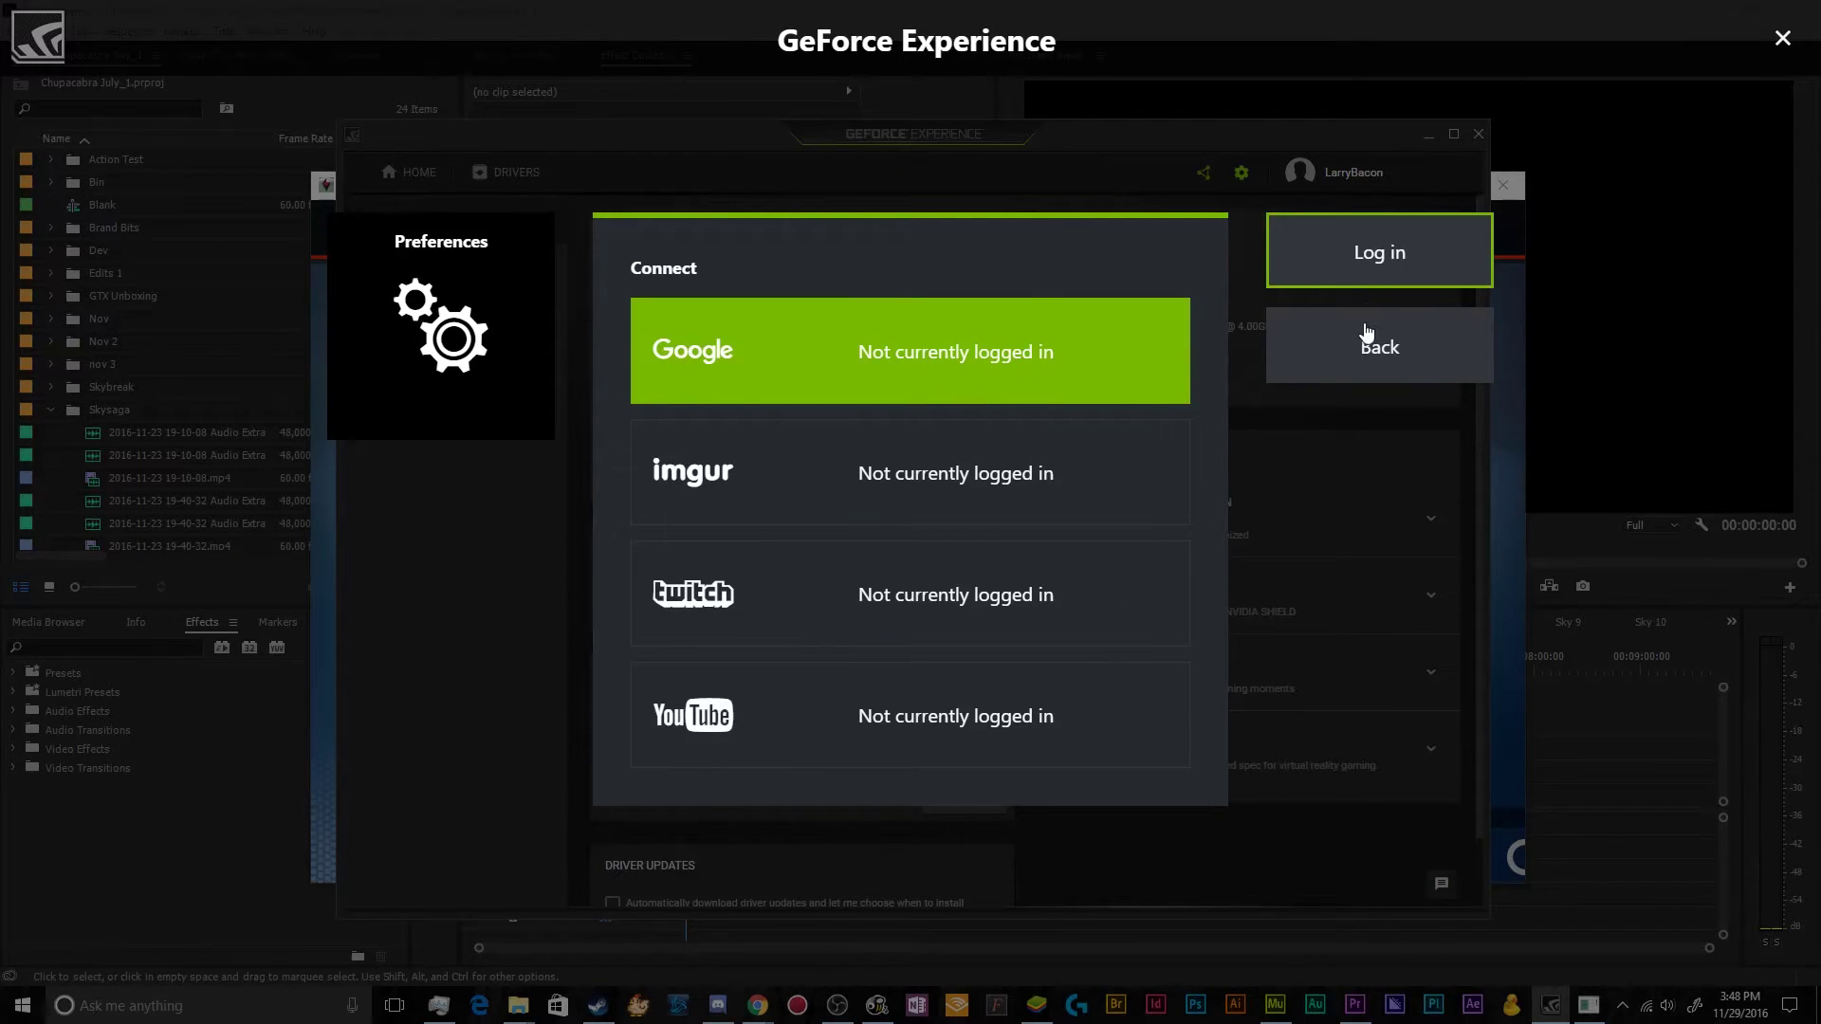
click(1283, 343)
click(952, 410)
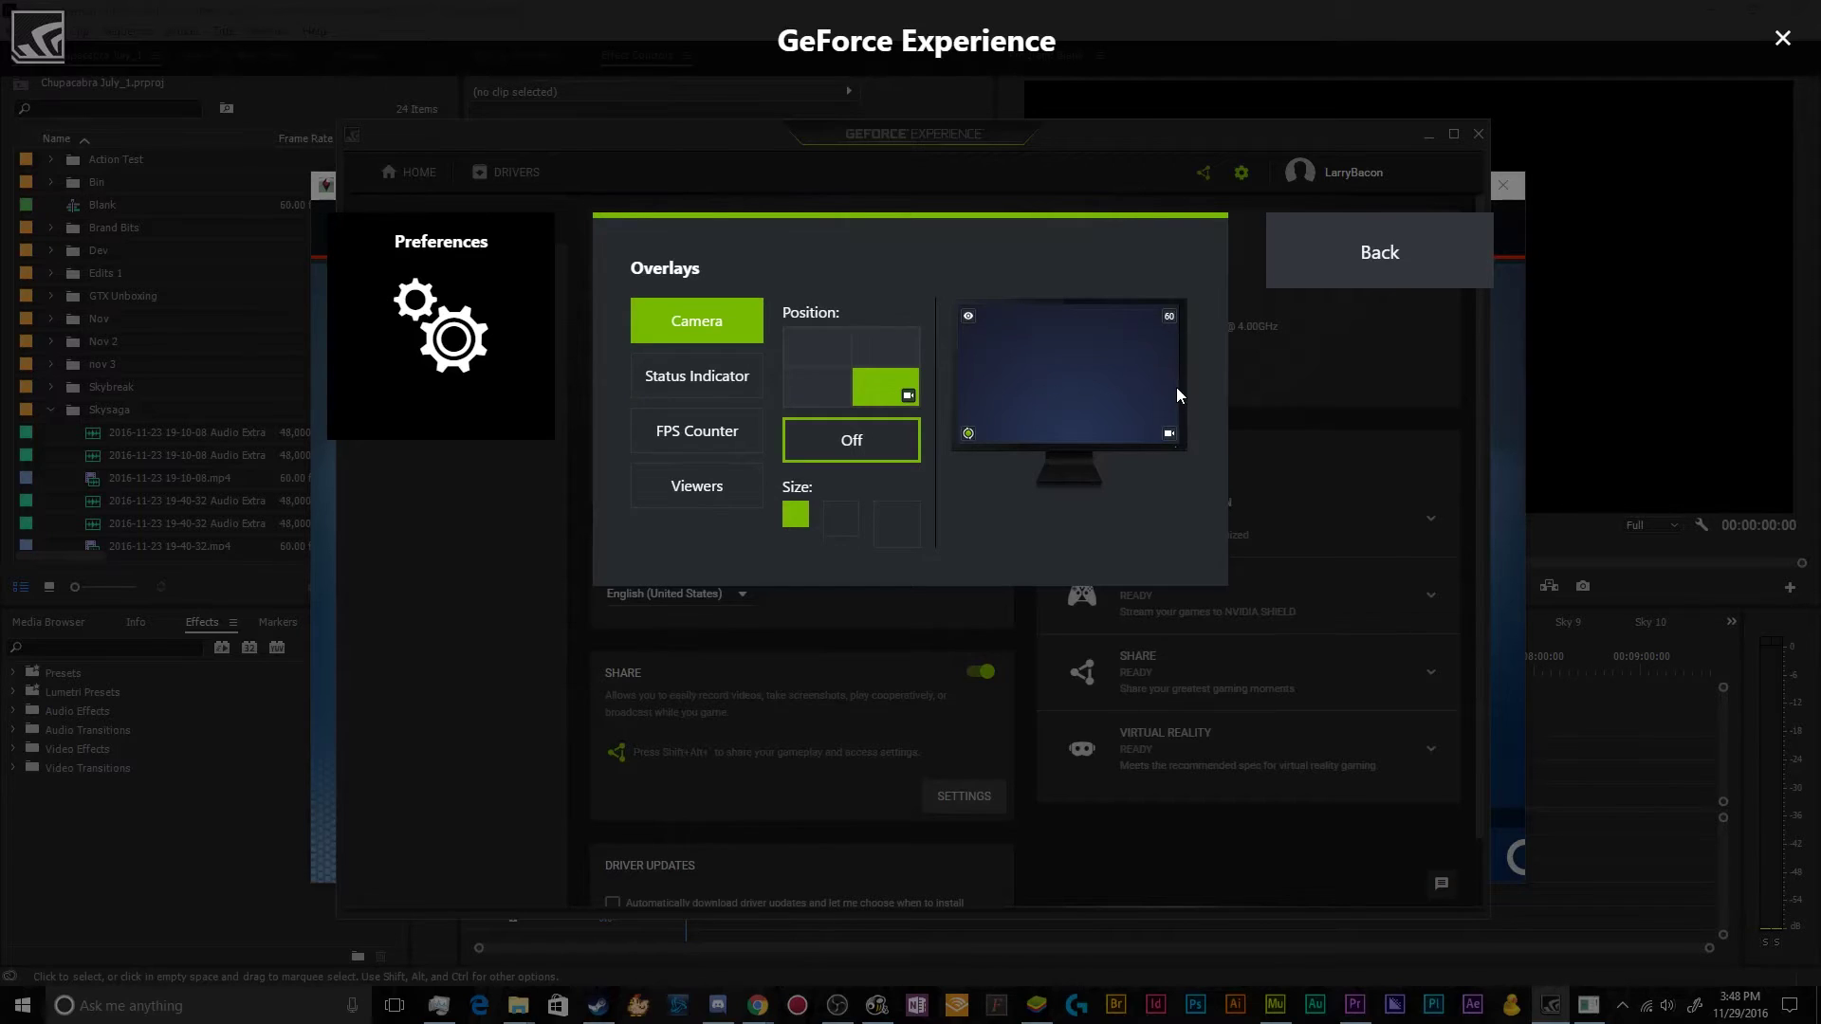
- Review the Keyboard shortcuts and Recordings save-location preferences
click(1309, 276)
scroll(868, 479, down, 1)
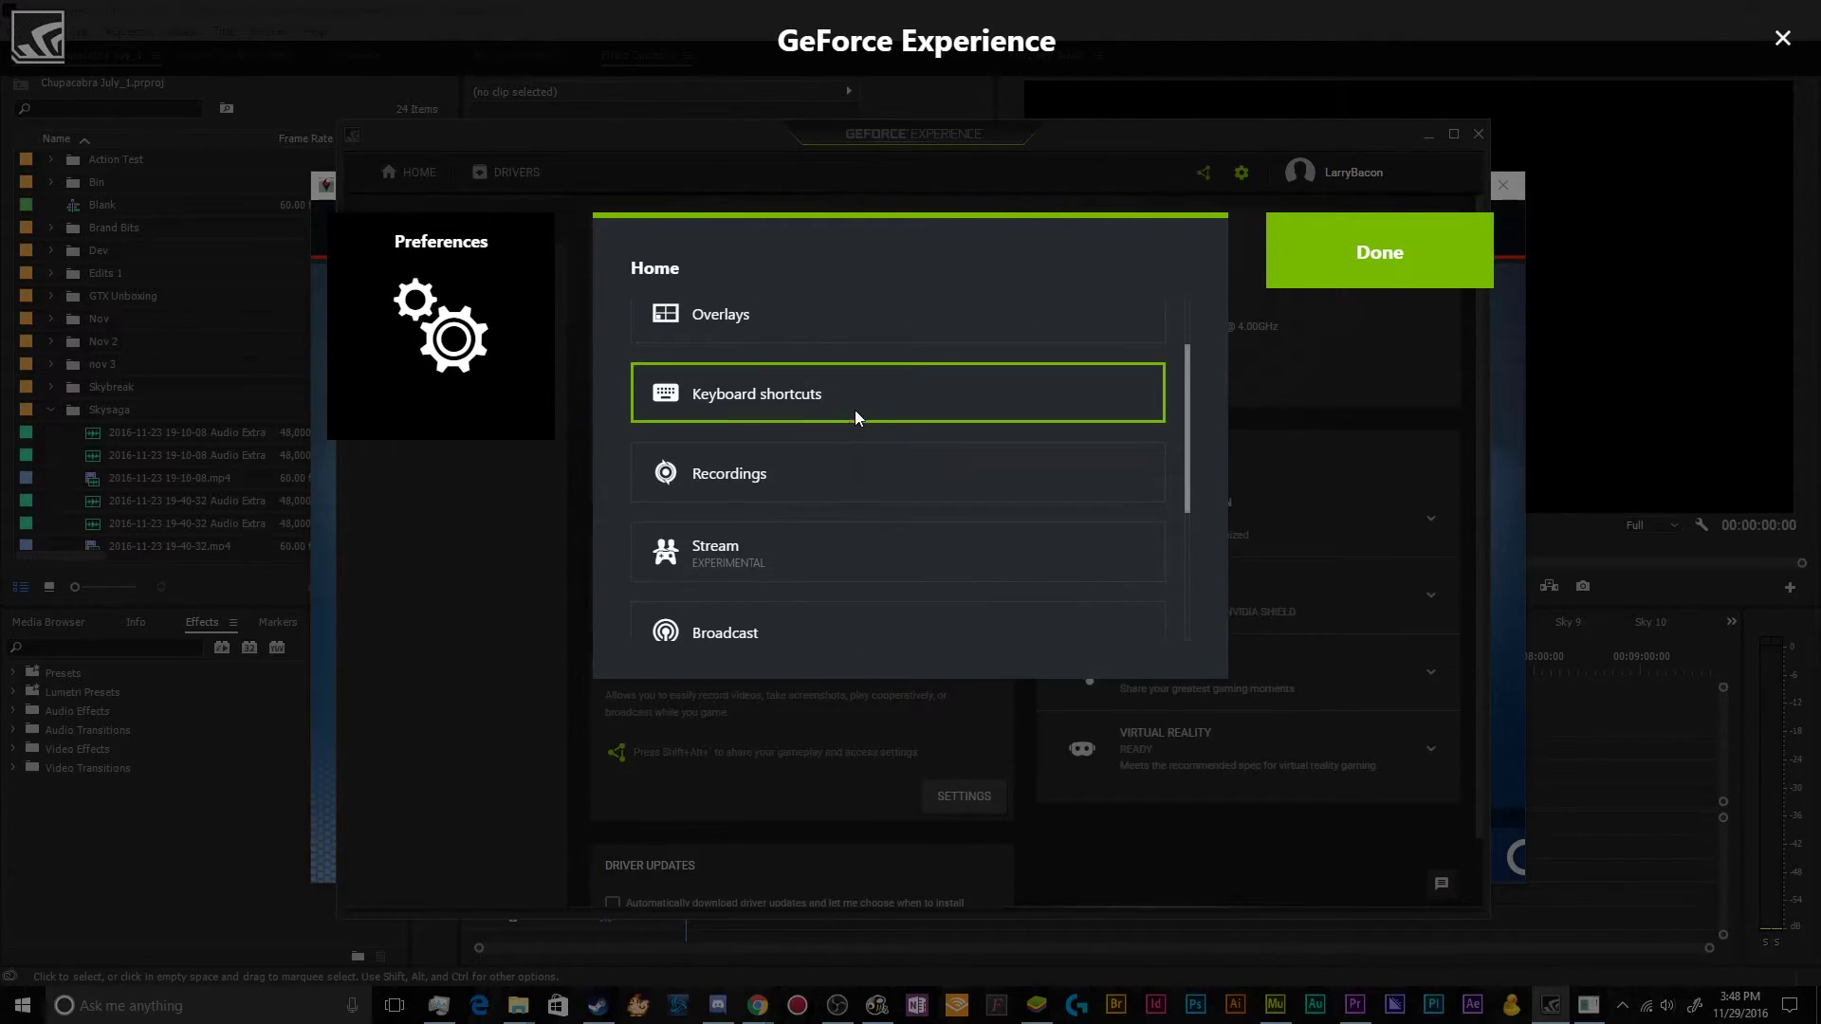
click(856, 410)
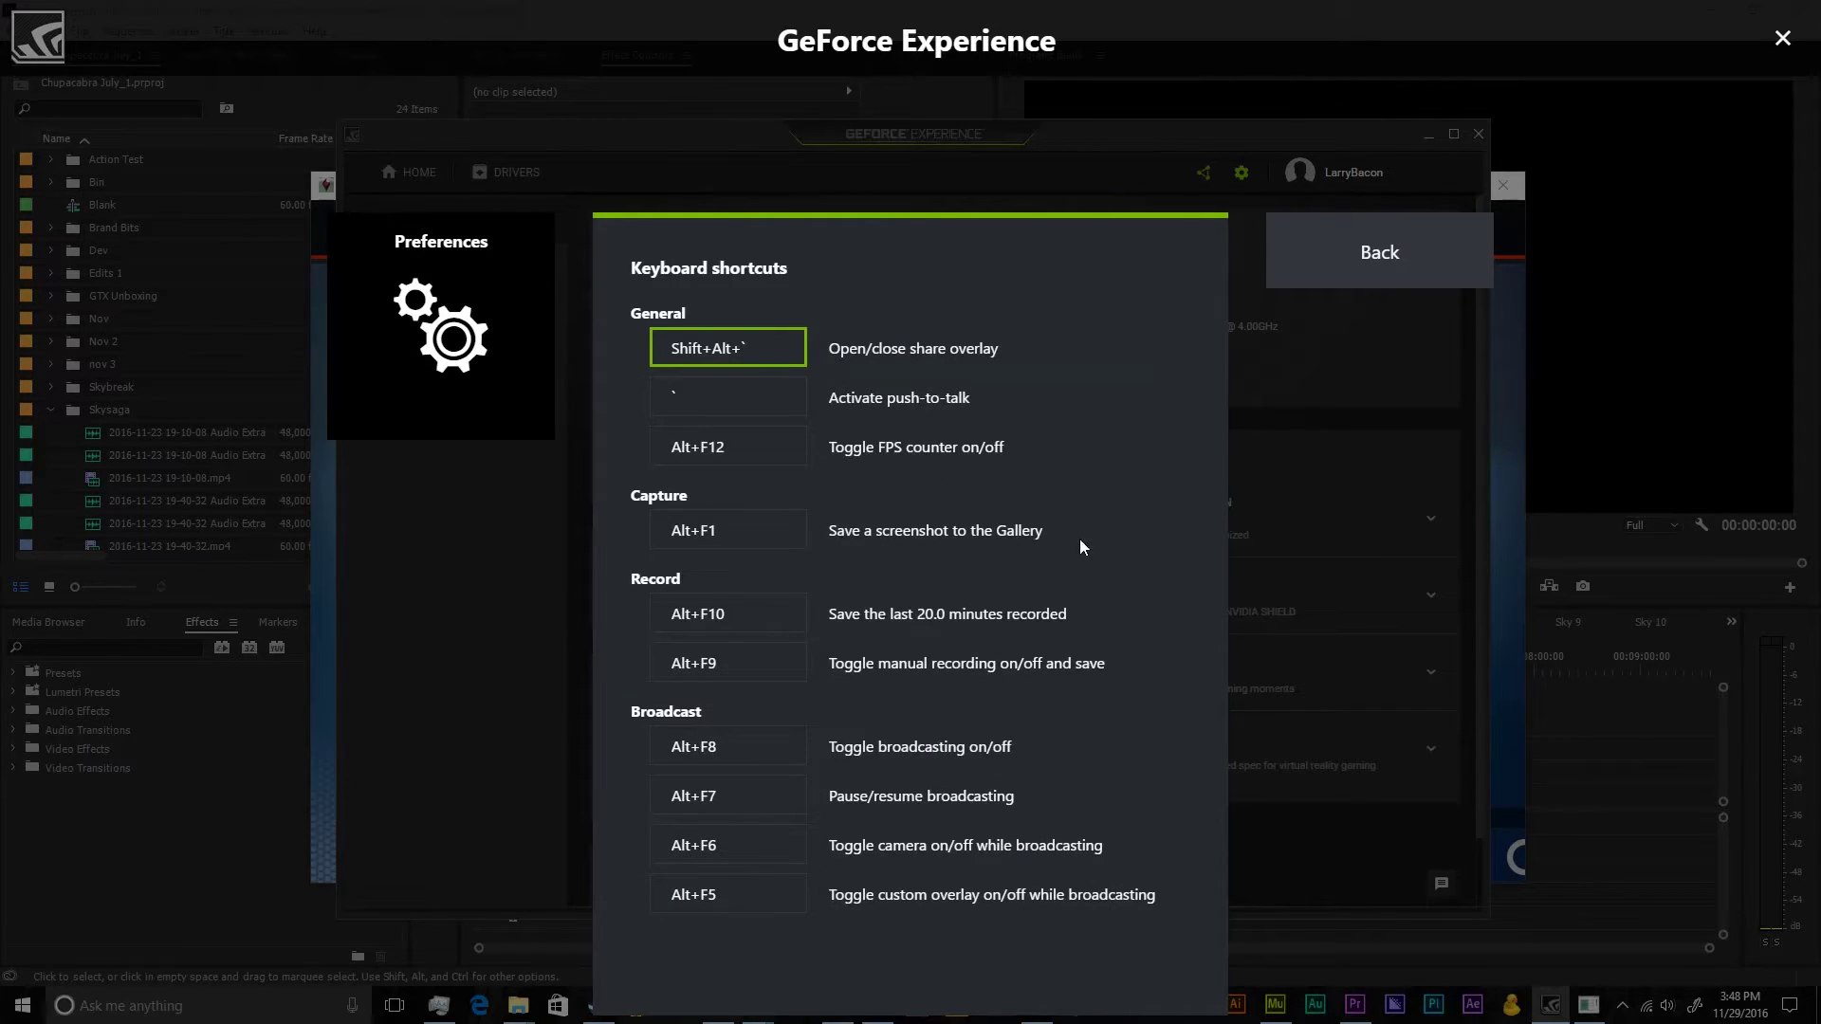
click(1280, 280)
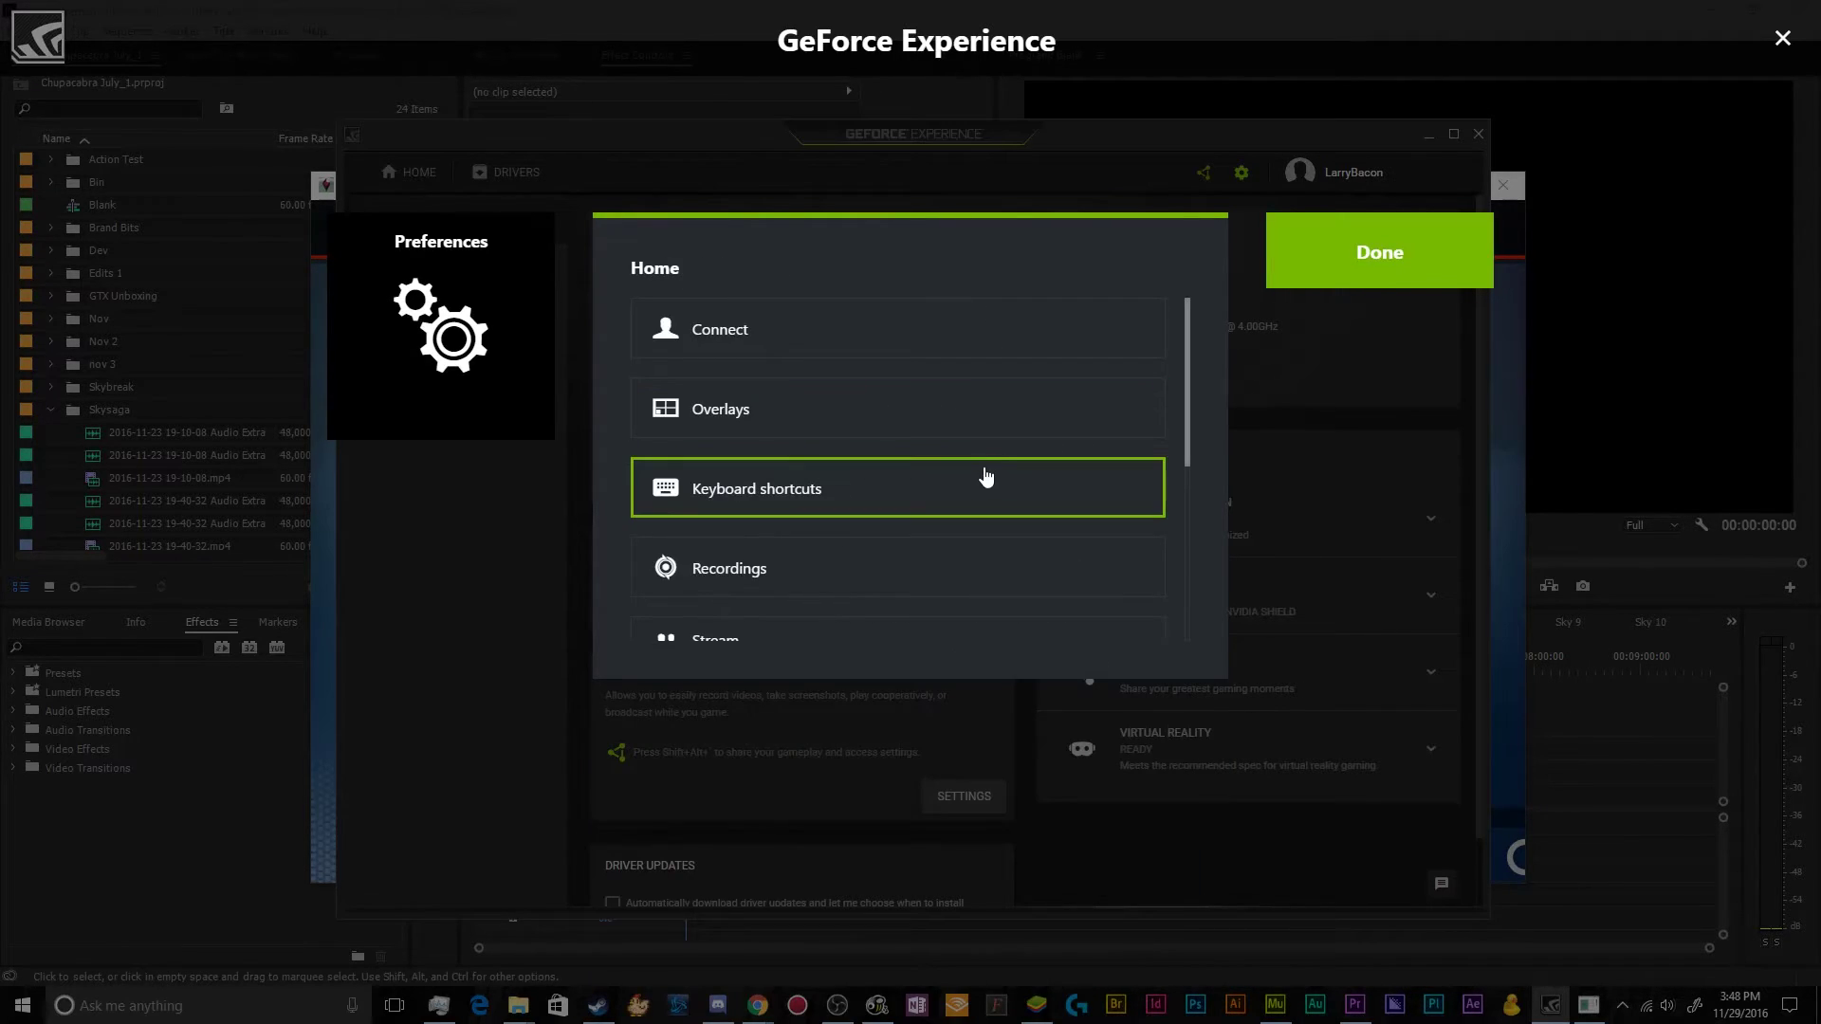
scroll(987, 477, down, 2)
click(977, 391)
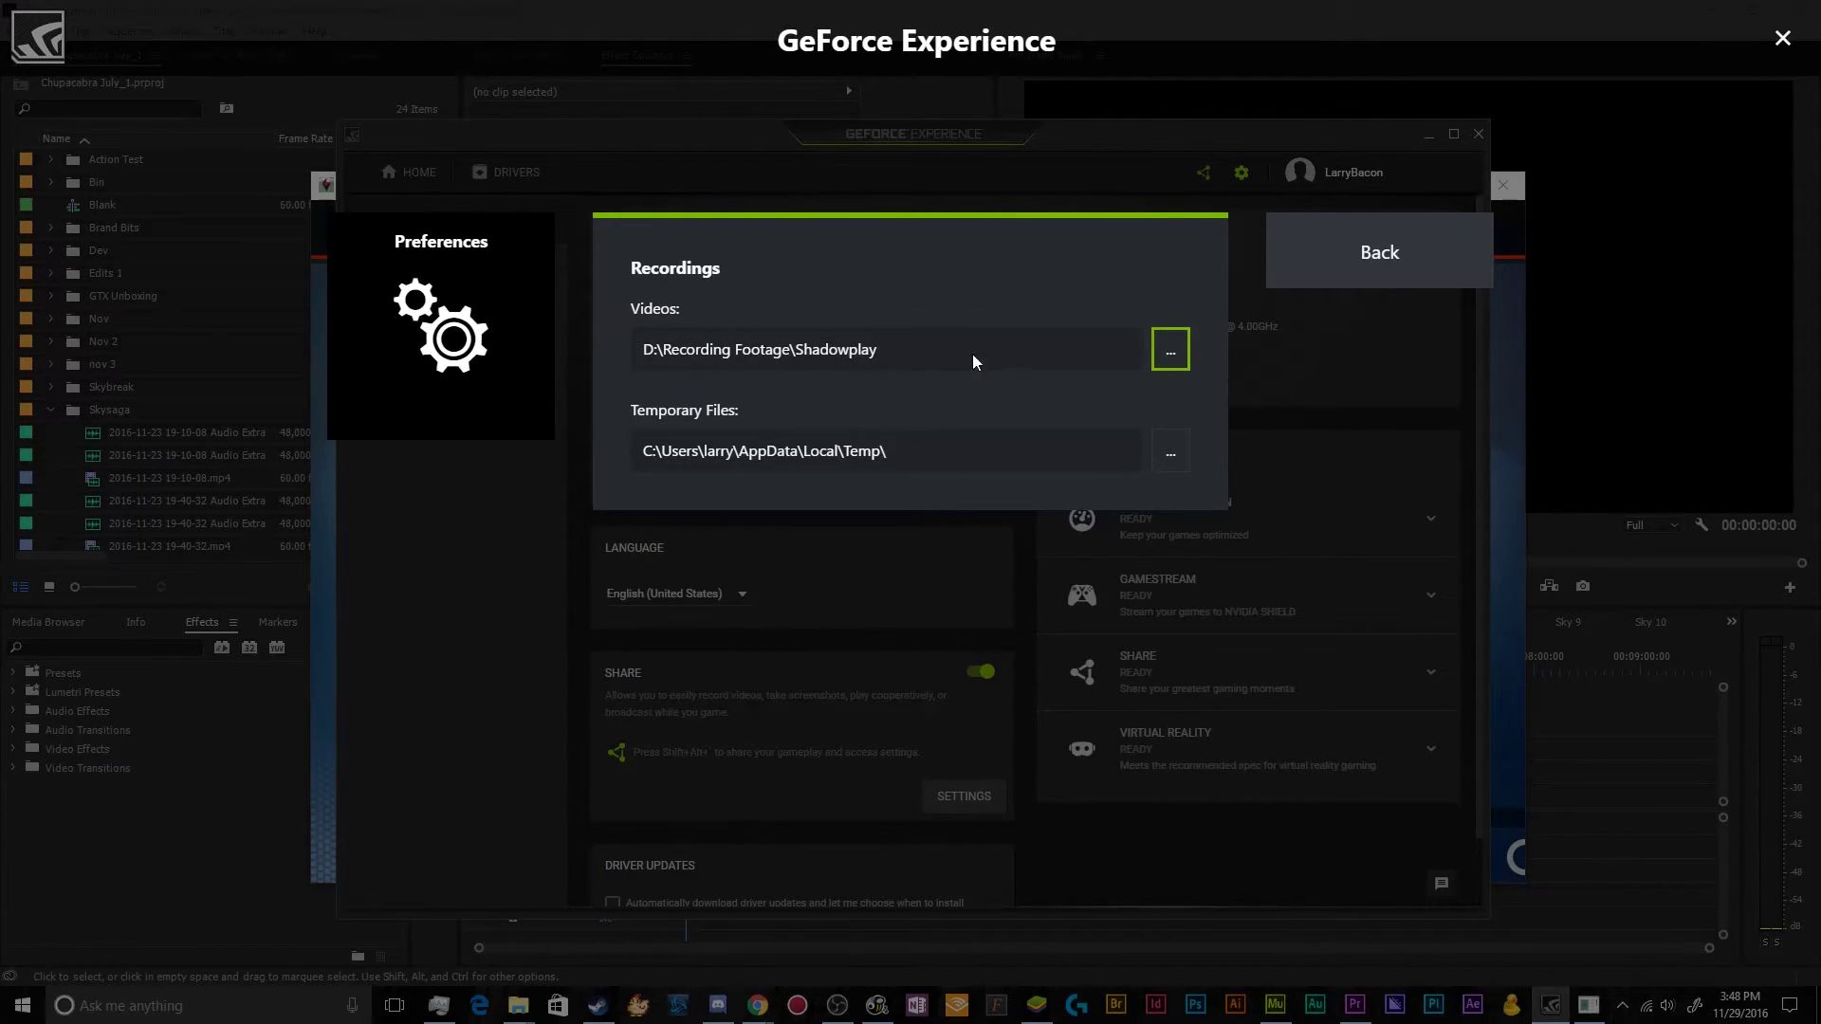
click(1354, 267)
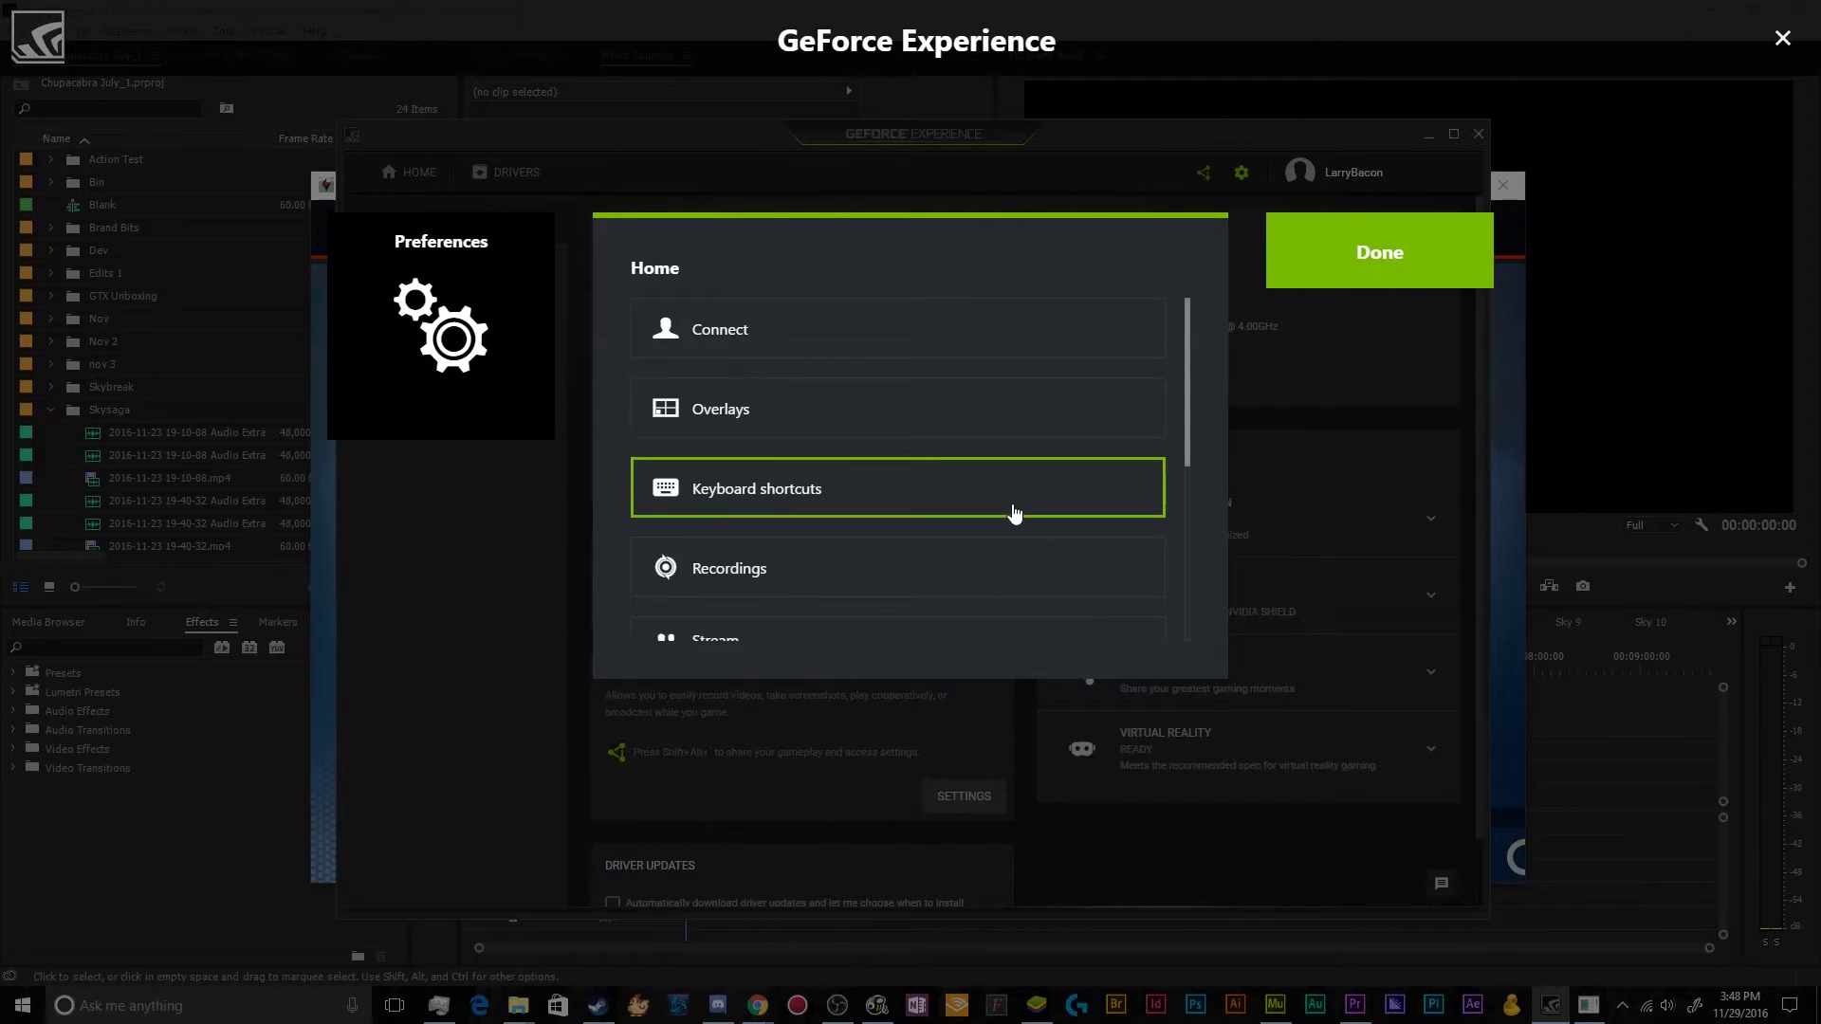
- Set the Stream guest option to No so friends can't join games
scroll(1015, 514, down, 3)
click(959, 480)
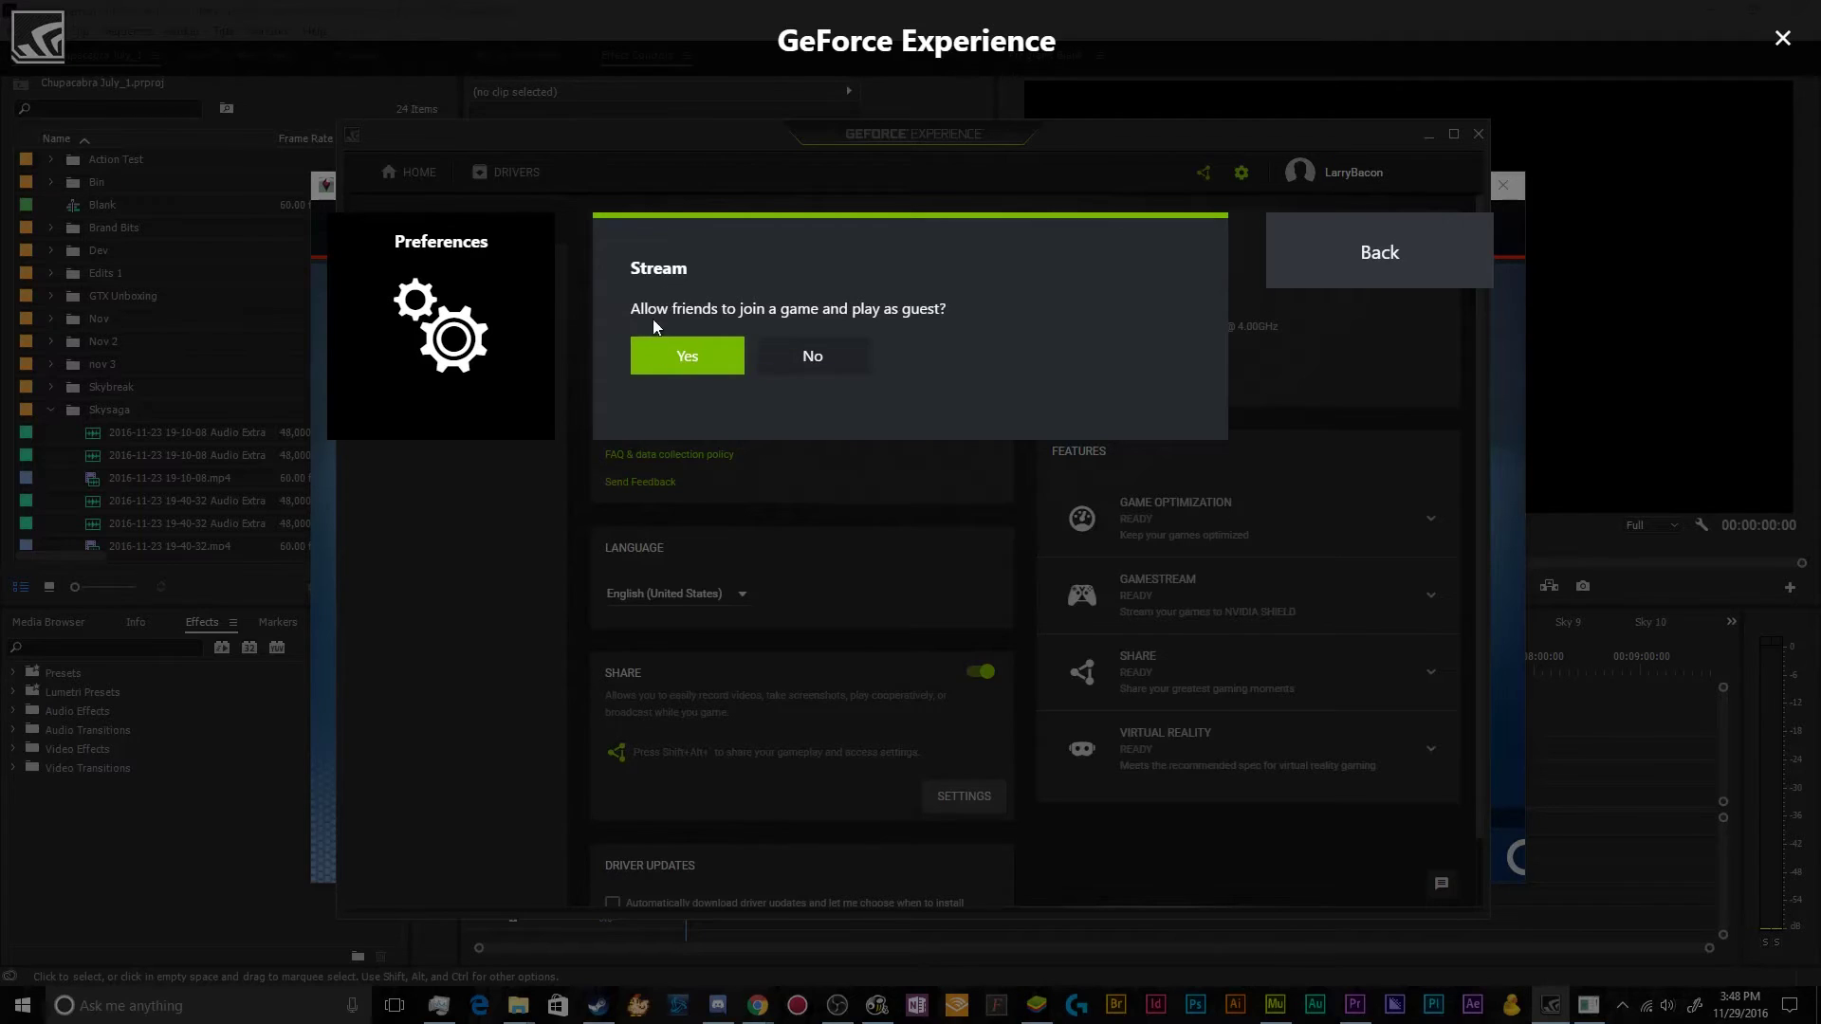
click(859, 358)
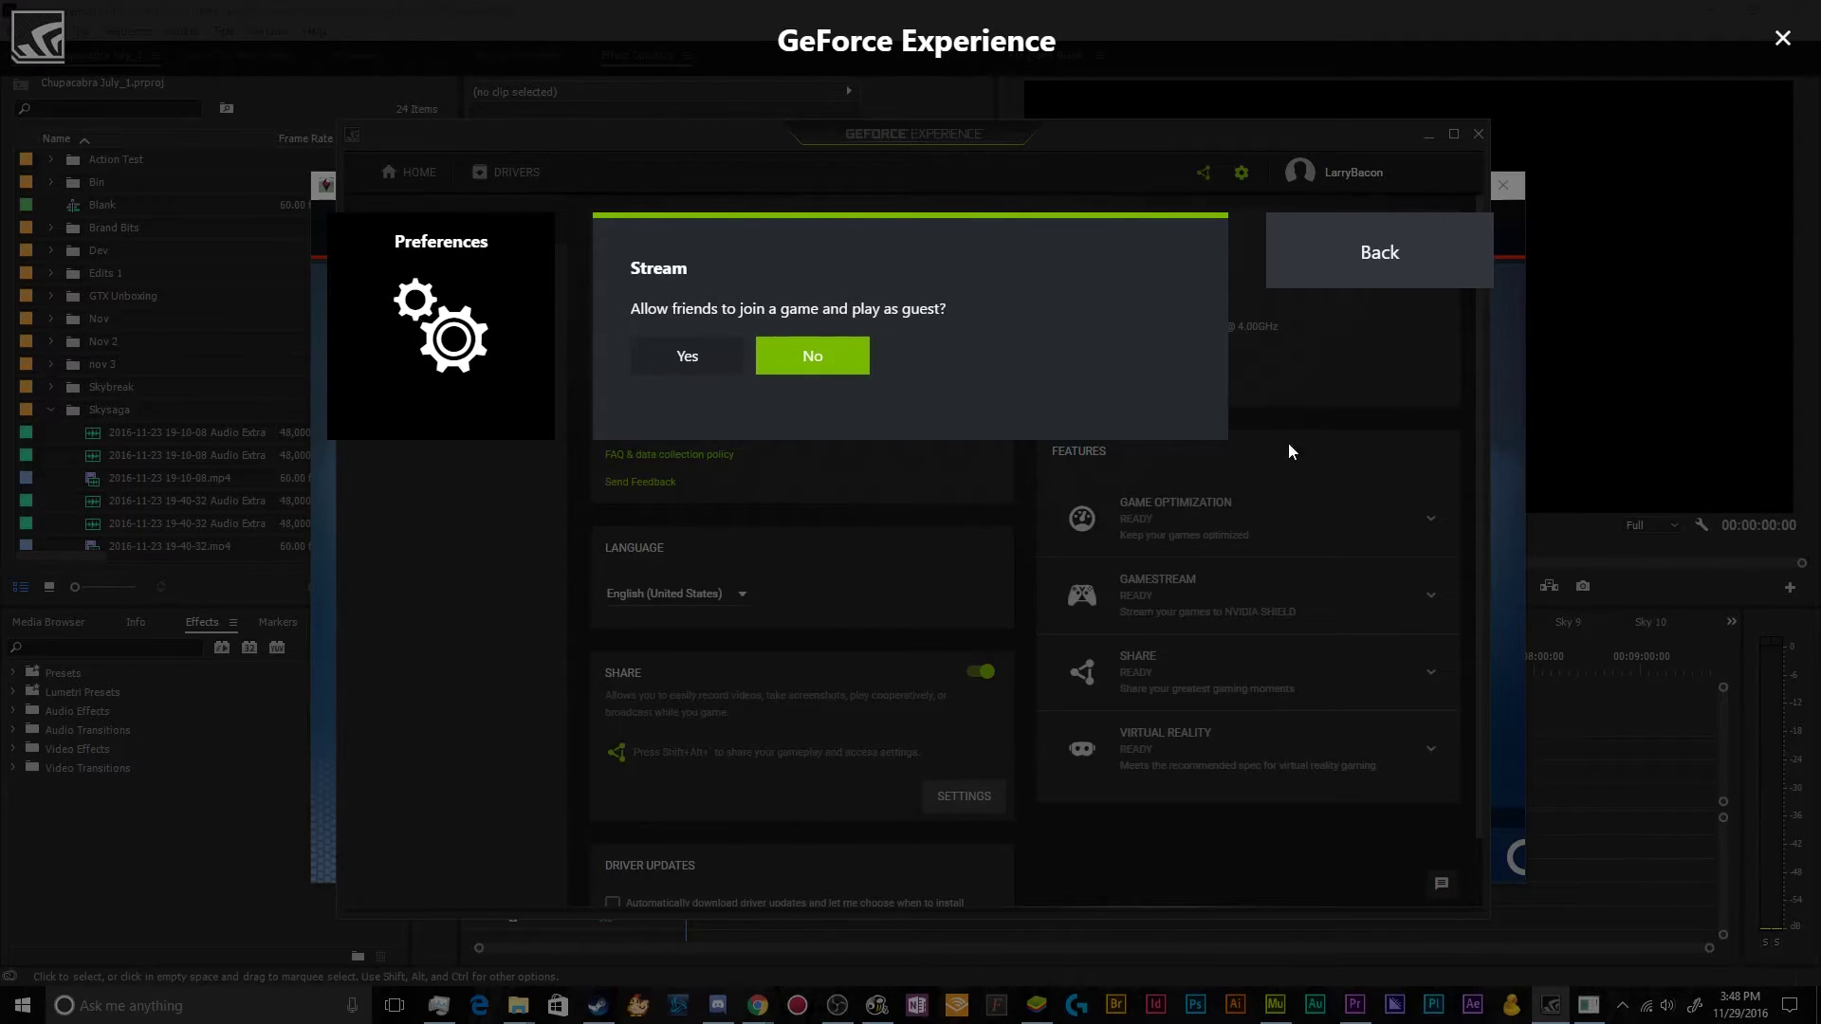
click(1309, 285)
- Leave Gallery image upload set to Always ask me
scroll(903, 446, down, 4)
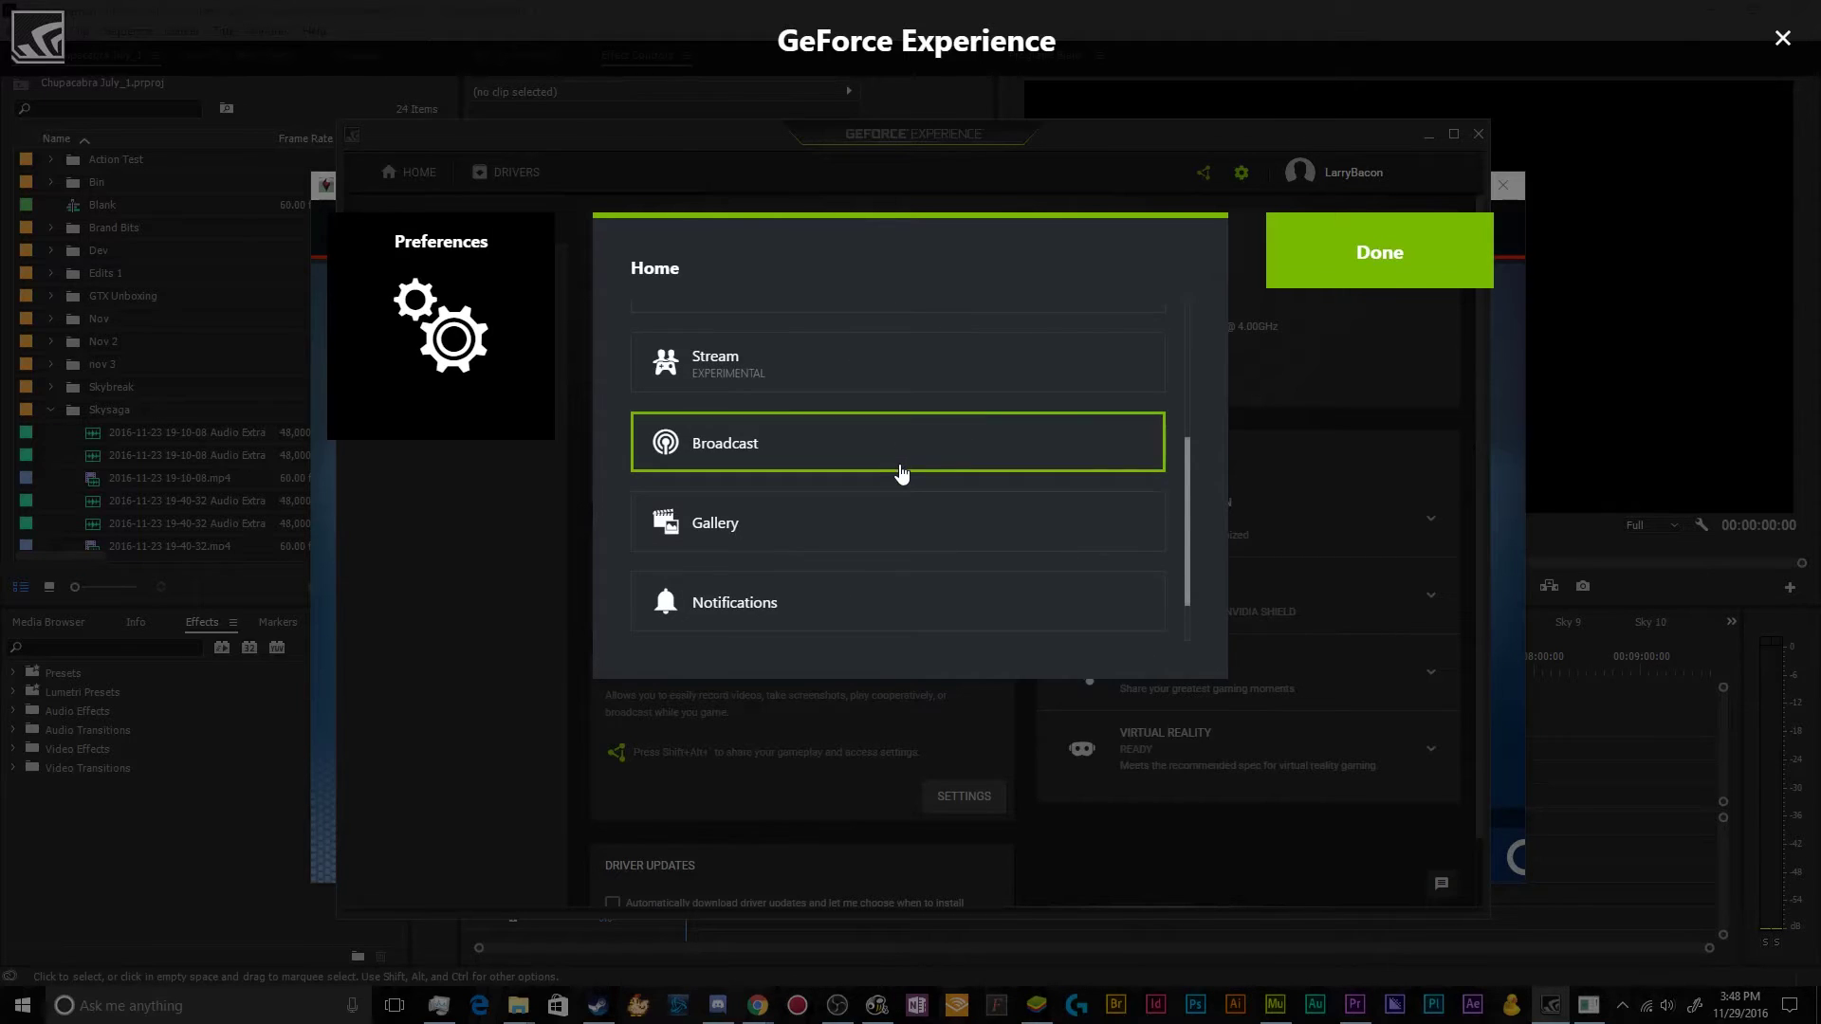
click(881, 534)
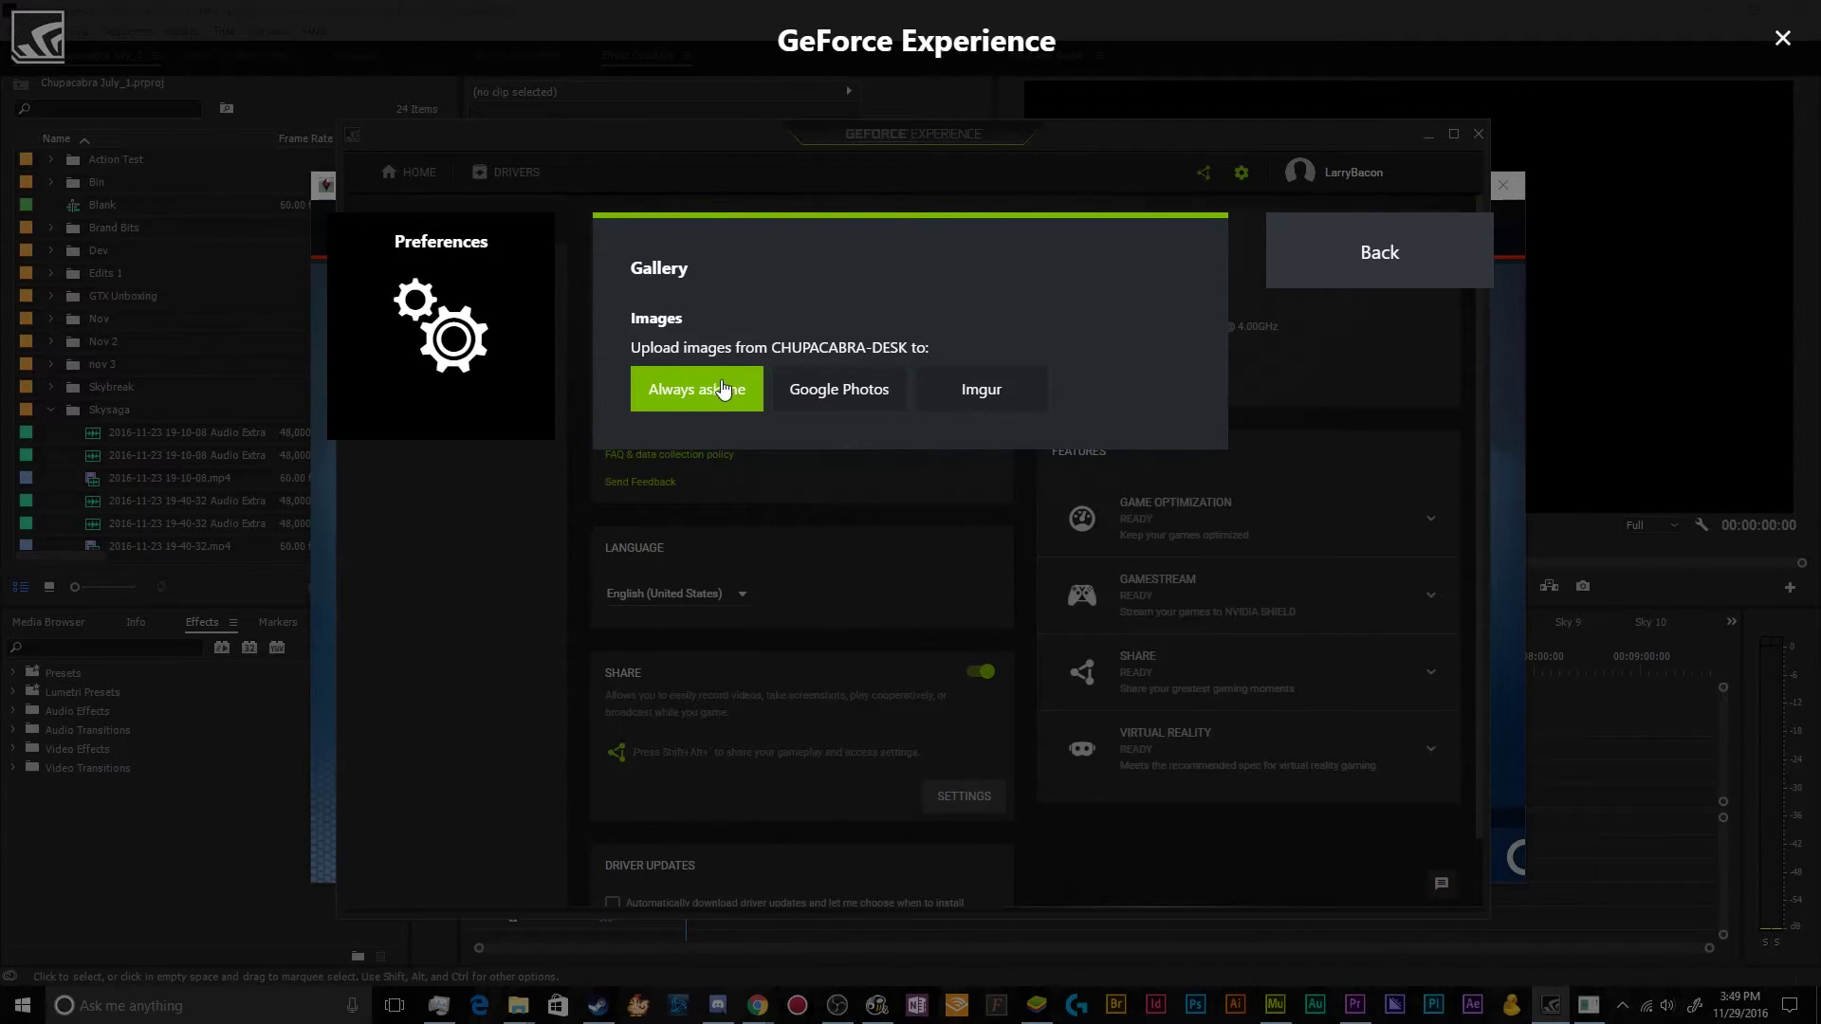
click(814, 398)
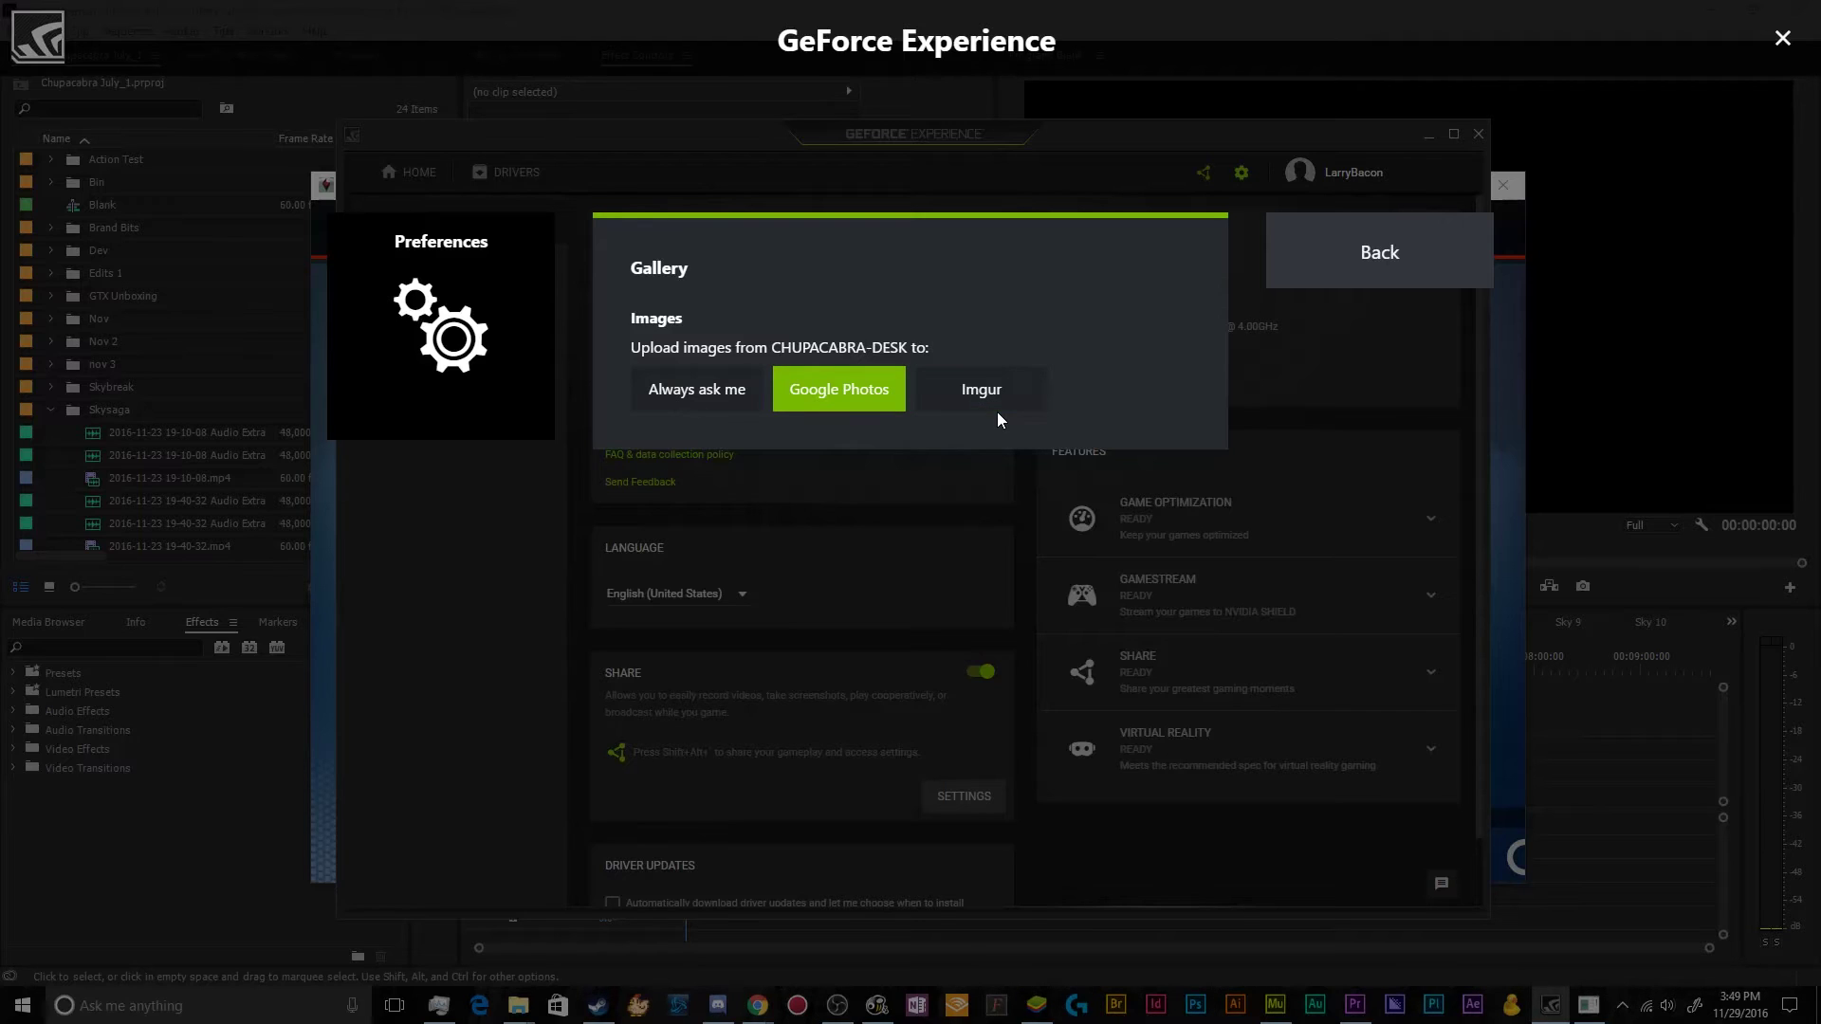
click(998, 408)
click(760, 402)
click(1380, 252)
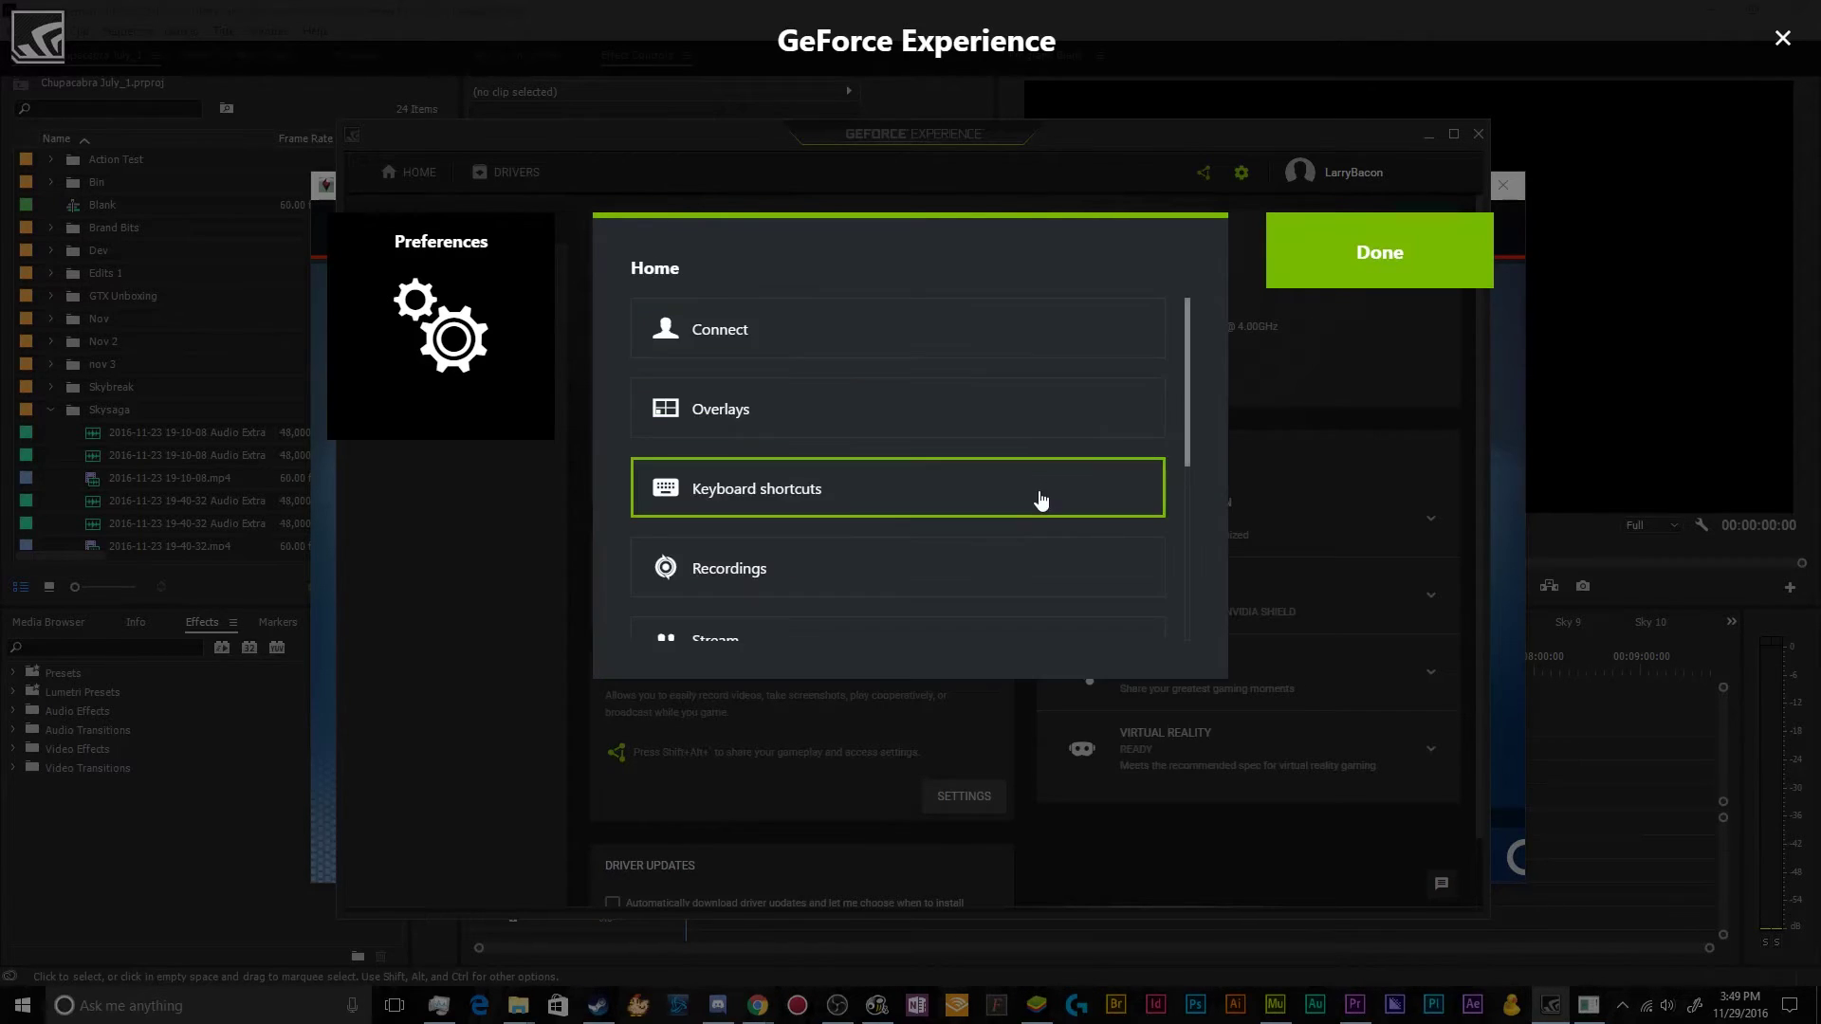
scroll(1038, 488, down, 5)
click(1011, 529)
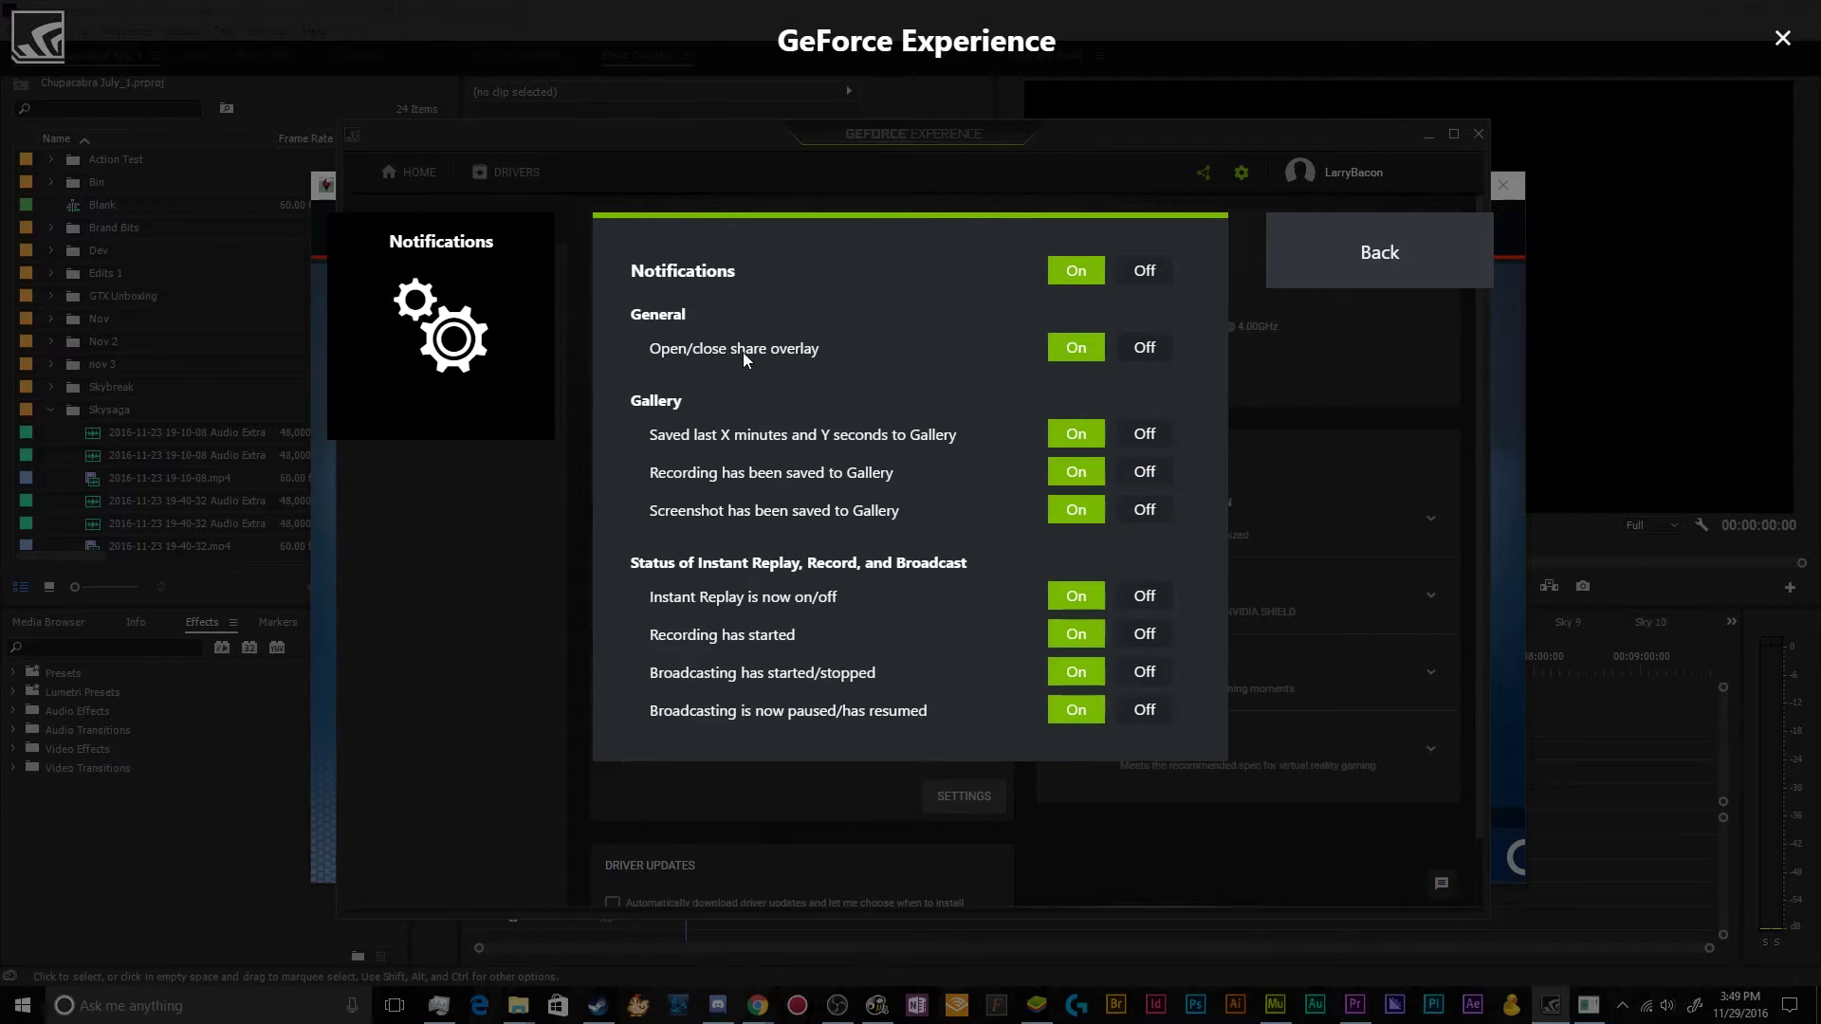
click(1148, 347)
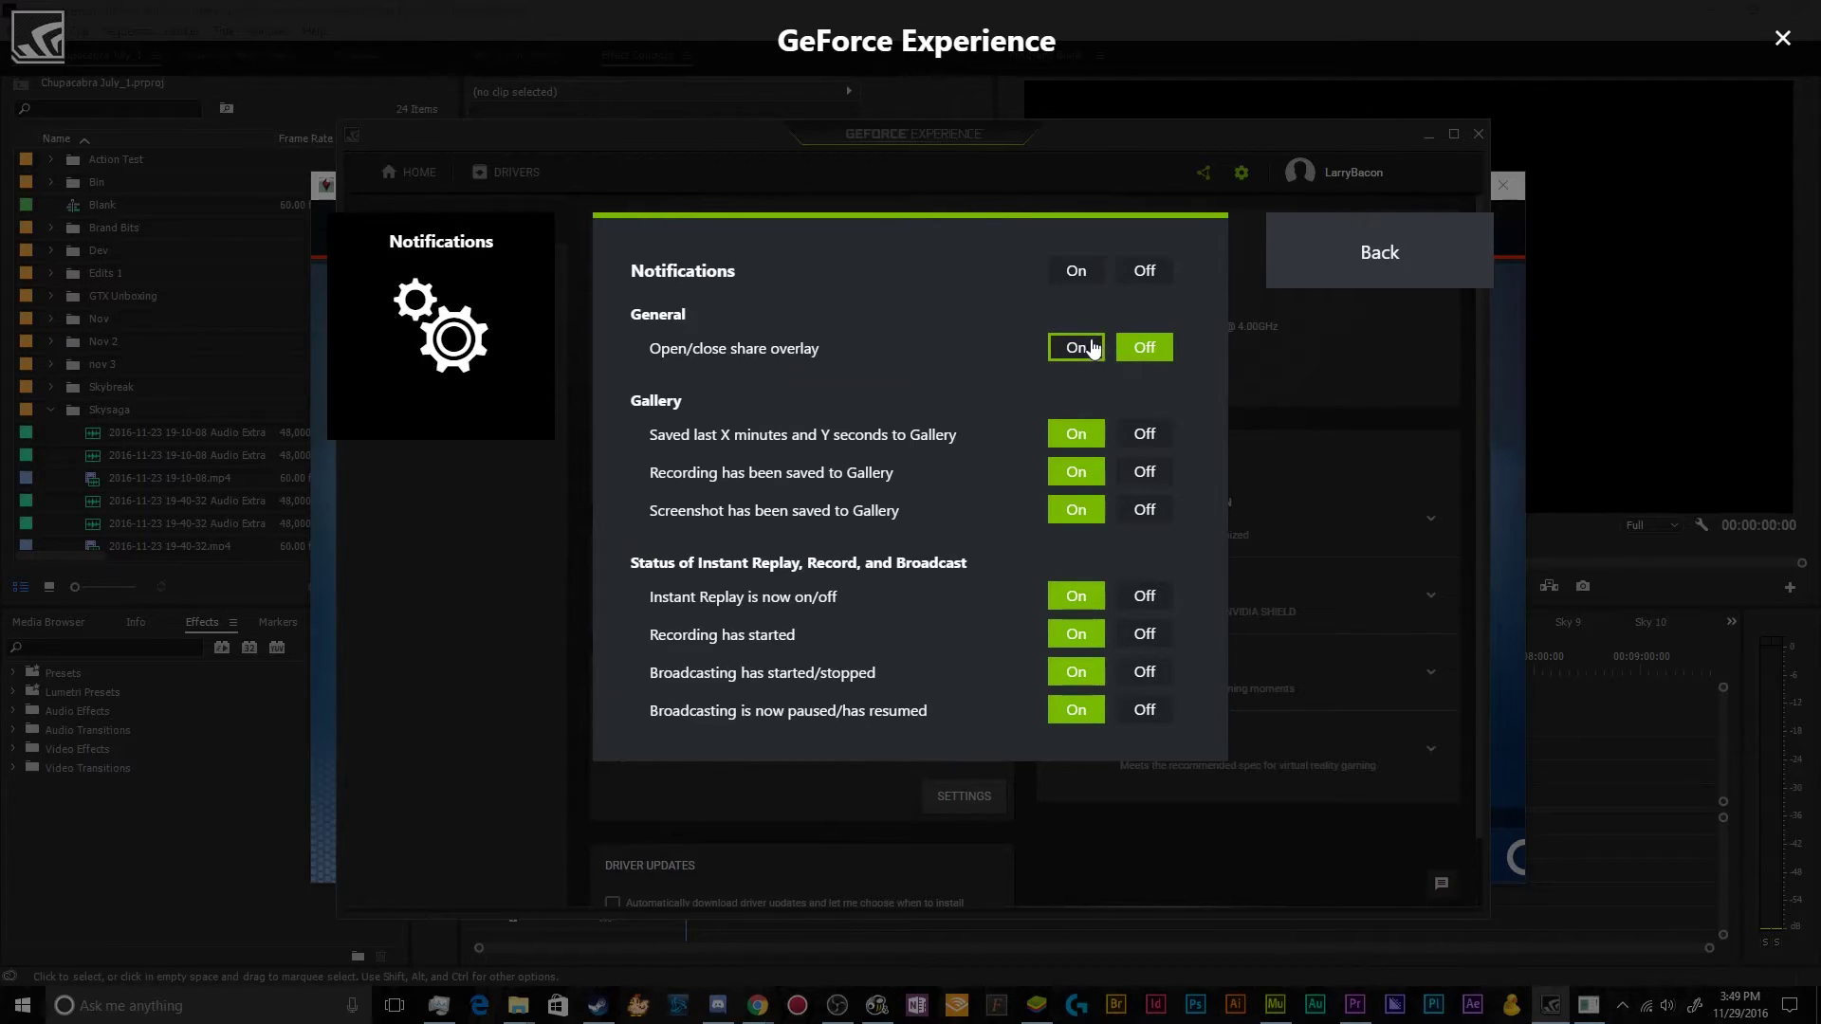
click(1088, 348)
click(1157, 274)
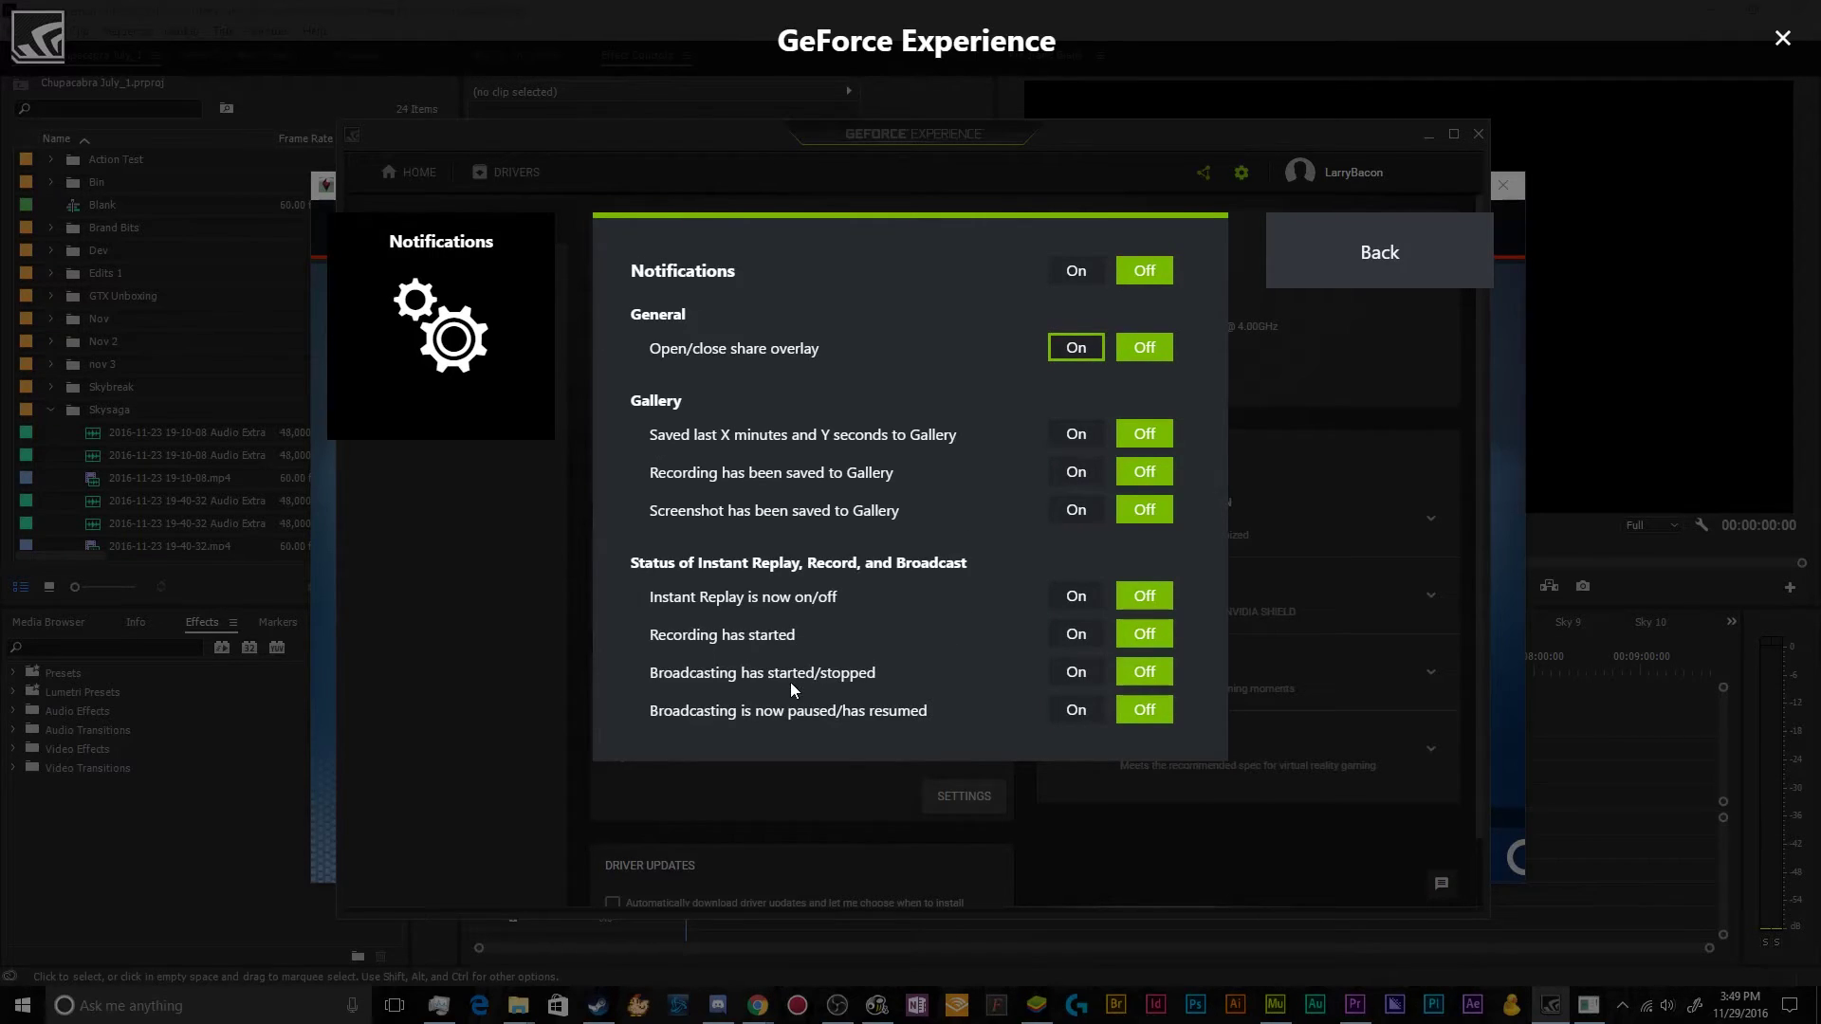
click(1075, 270)
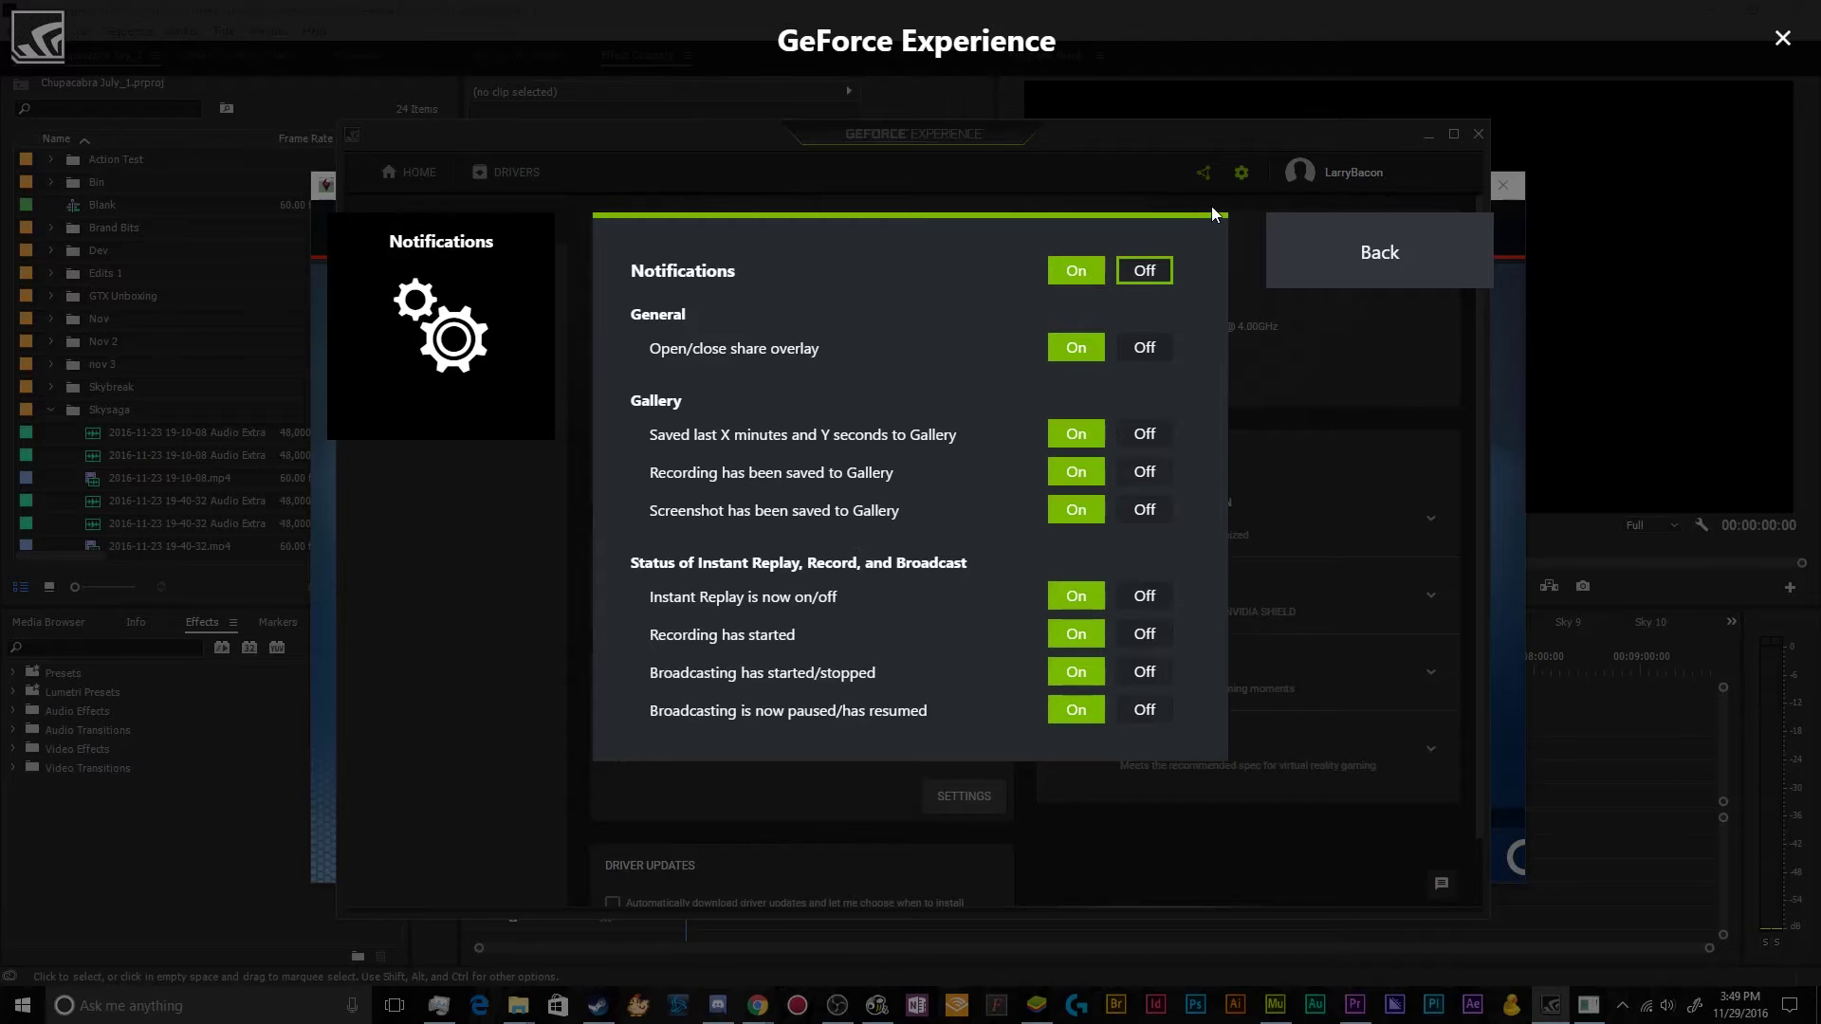
click(1323, 275)
scroll(971, 413, down, 5)
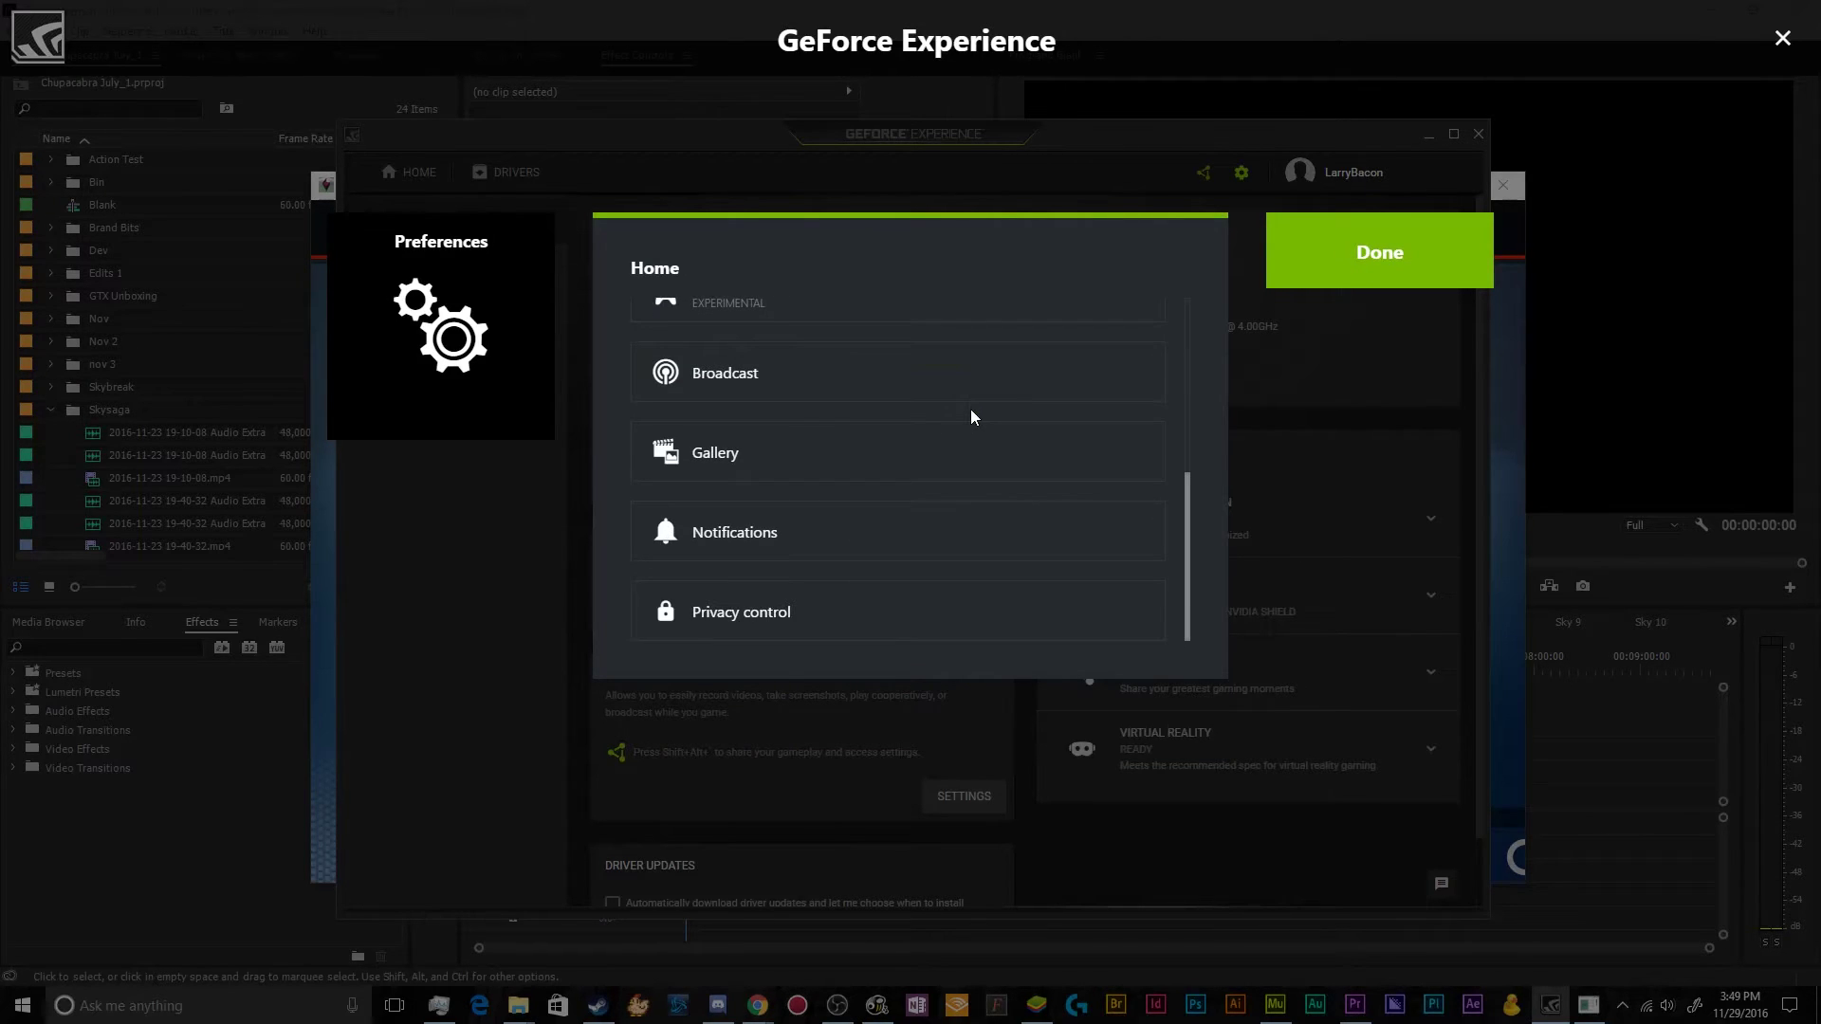
click(953, 623)
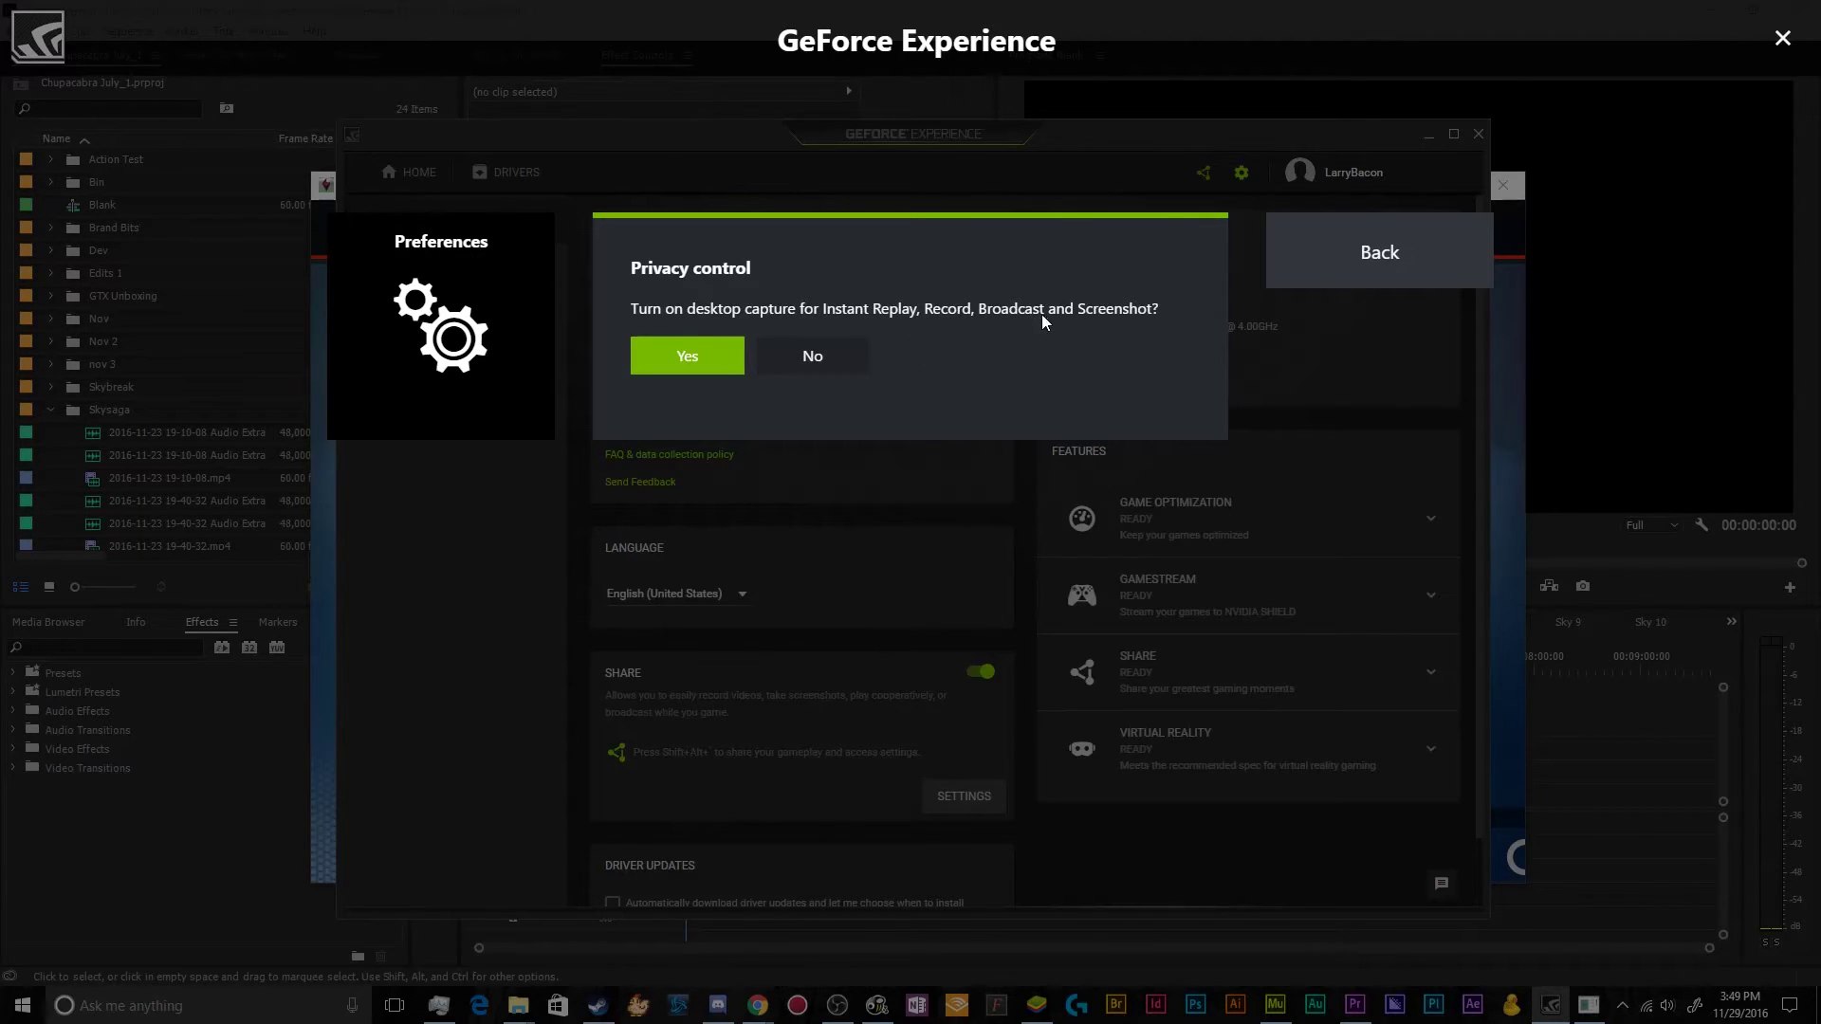
click(1387, 248)
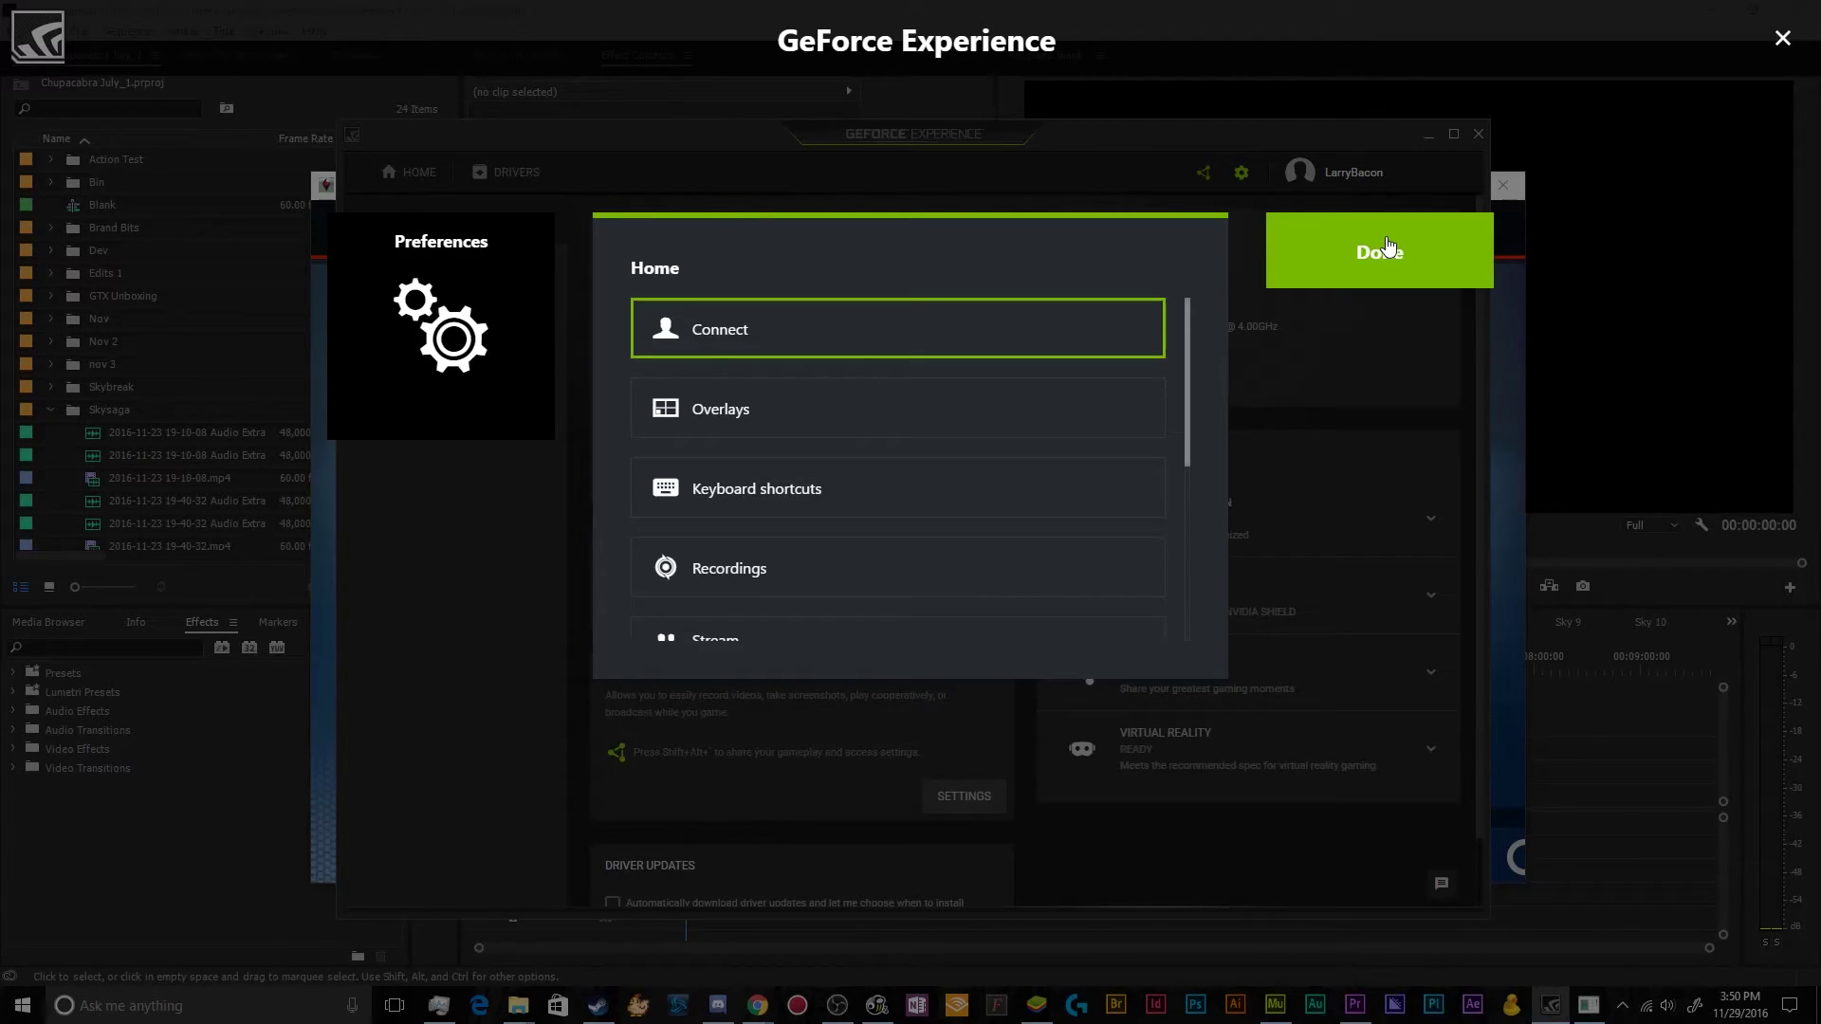
scroll(1000, 493, down, 4)
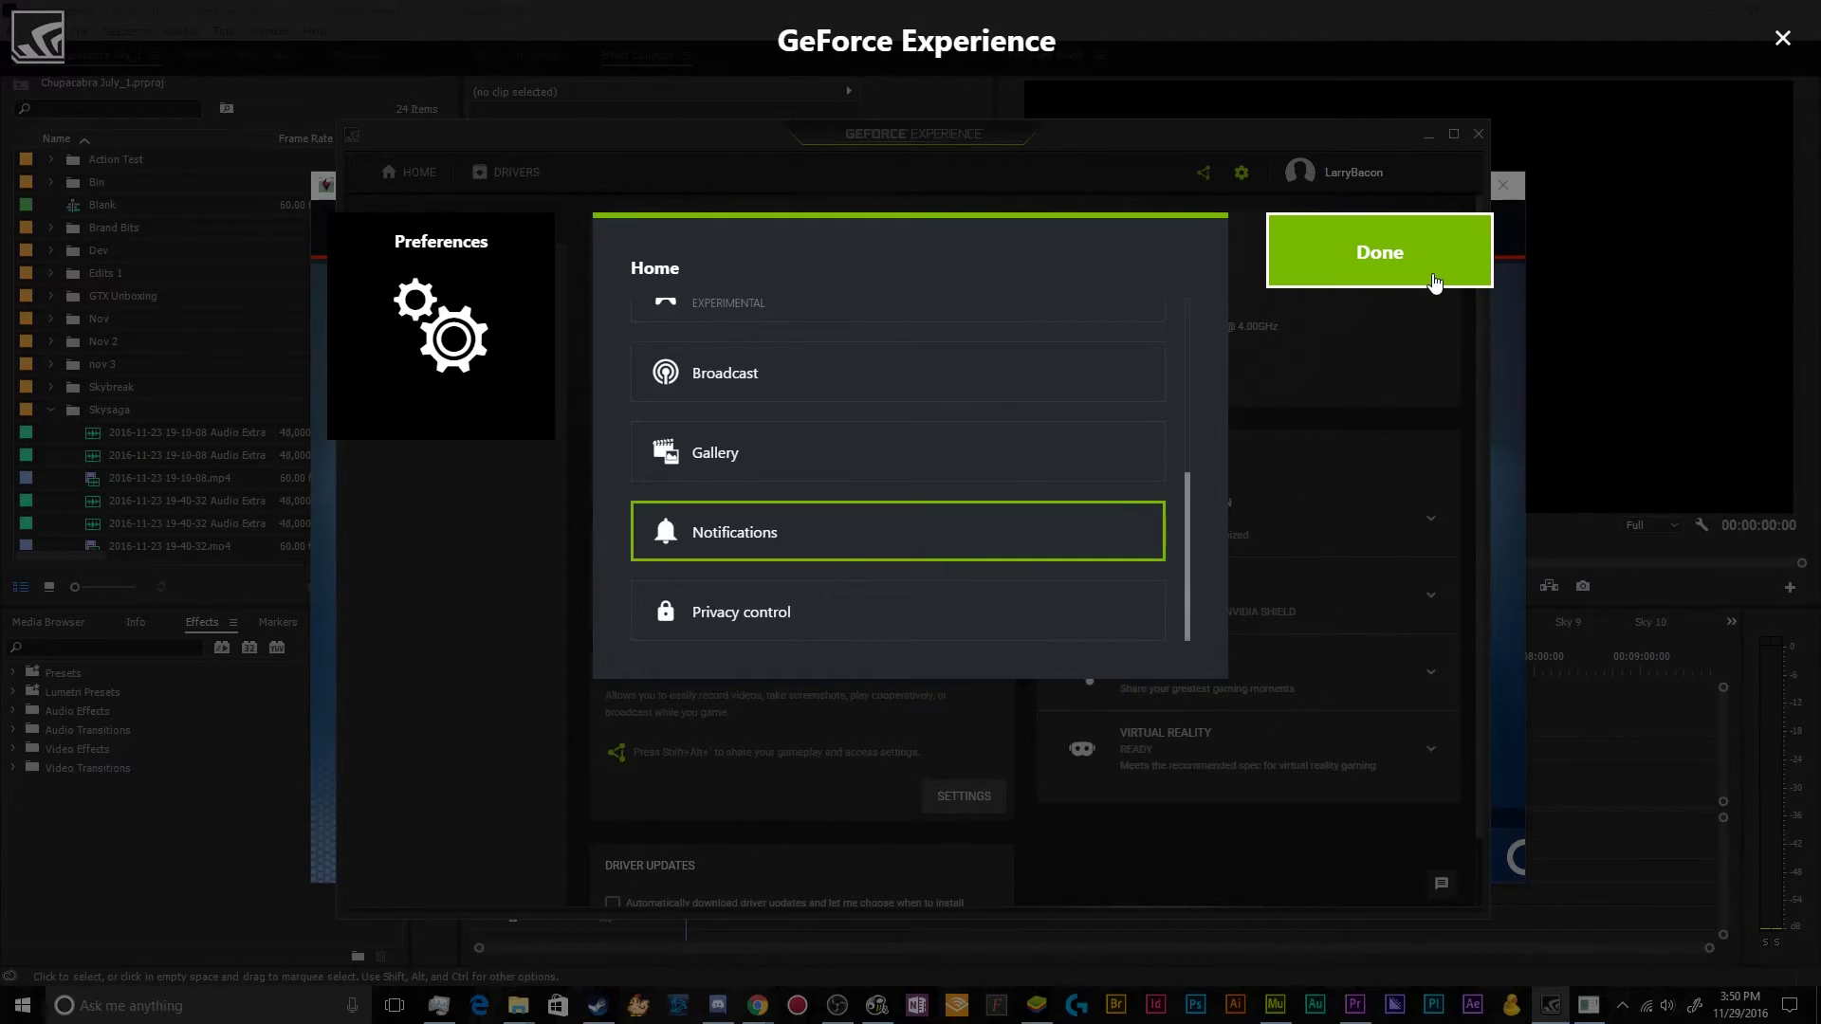
- Close preferences and briefly open and close the Gallery
click(1381, 252)
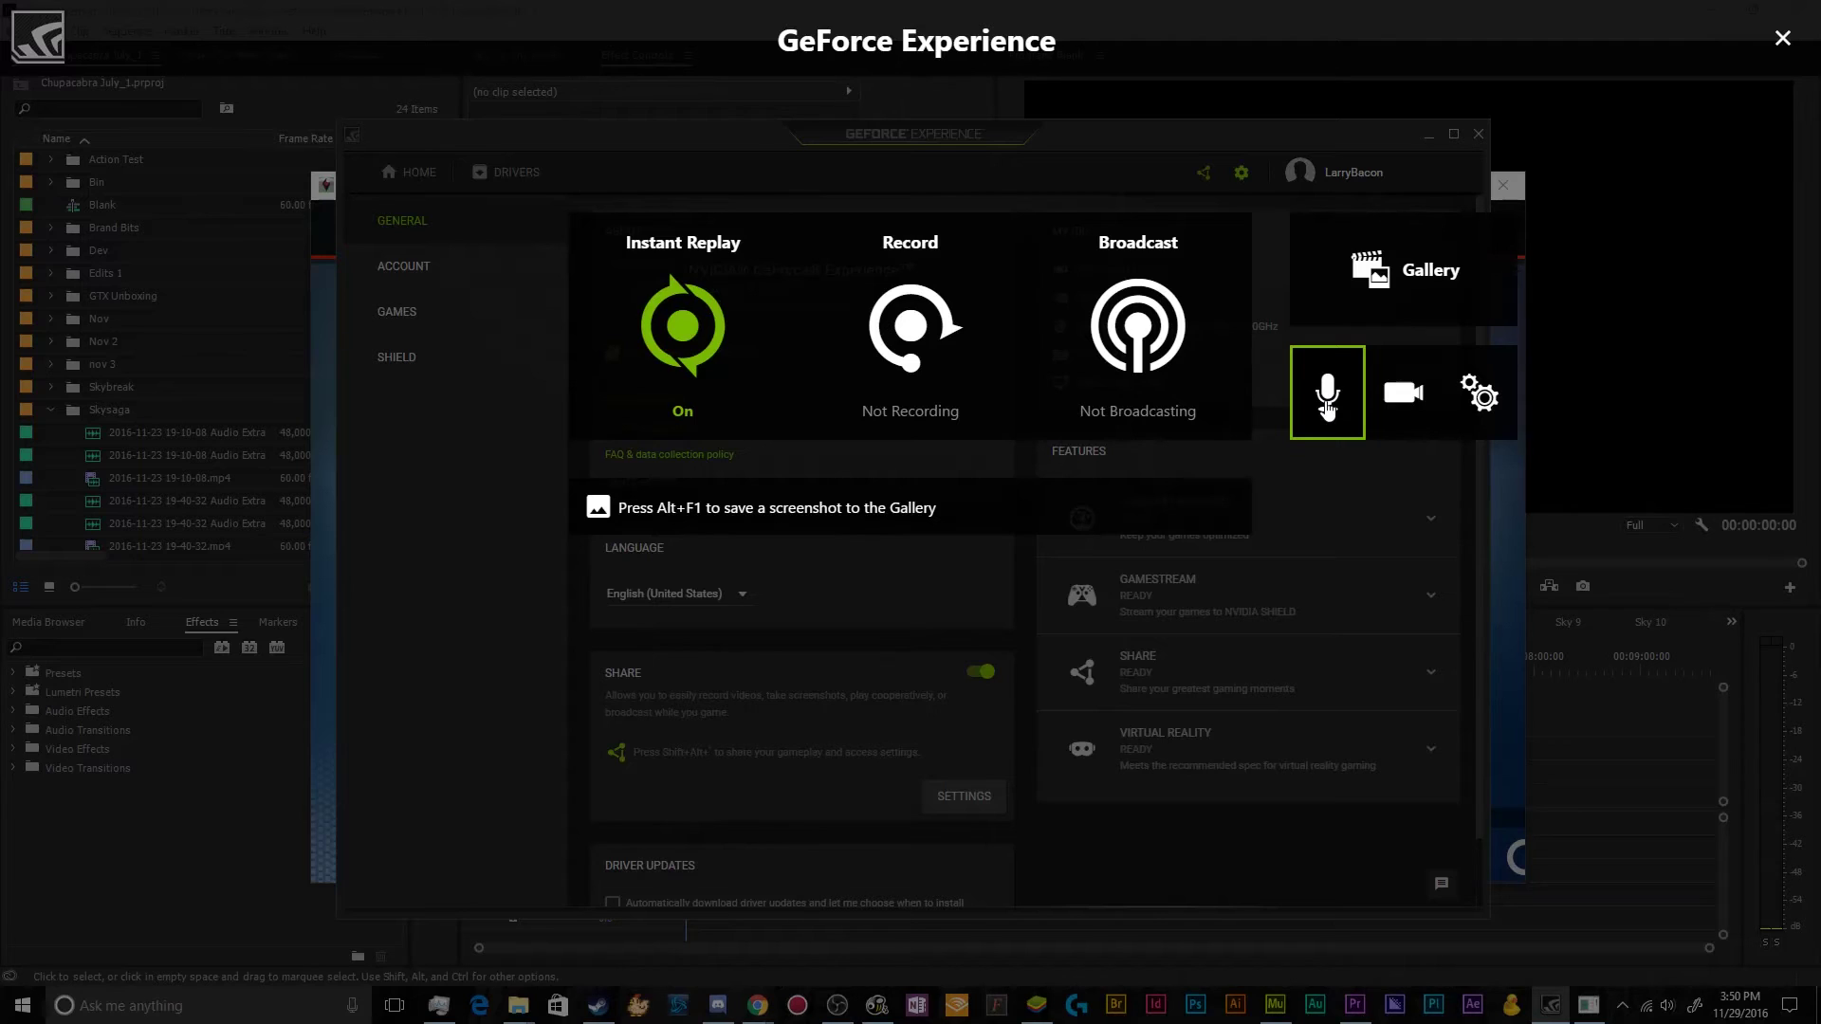
click(1375, 302)
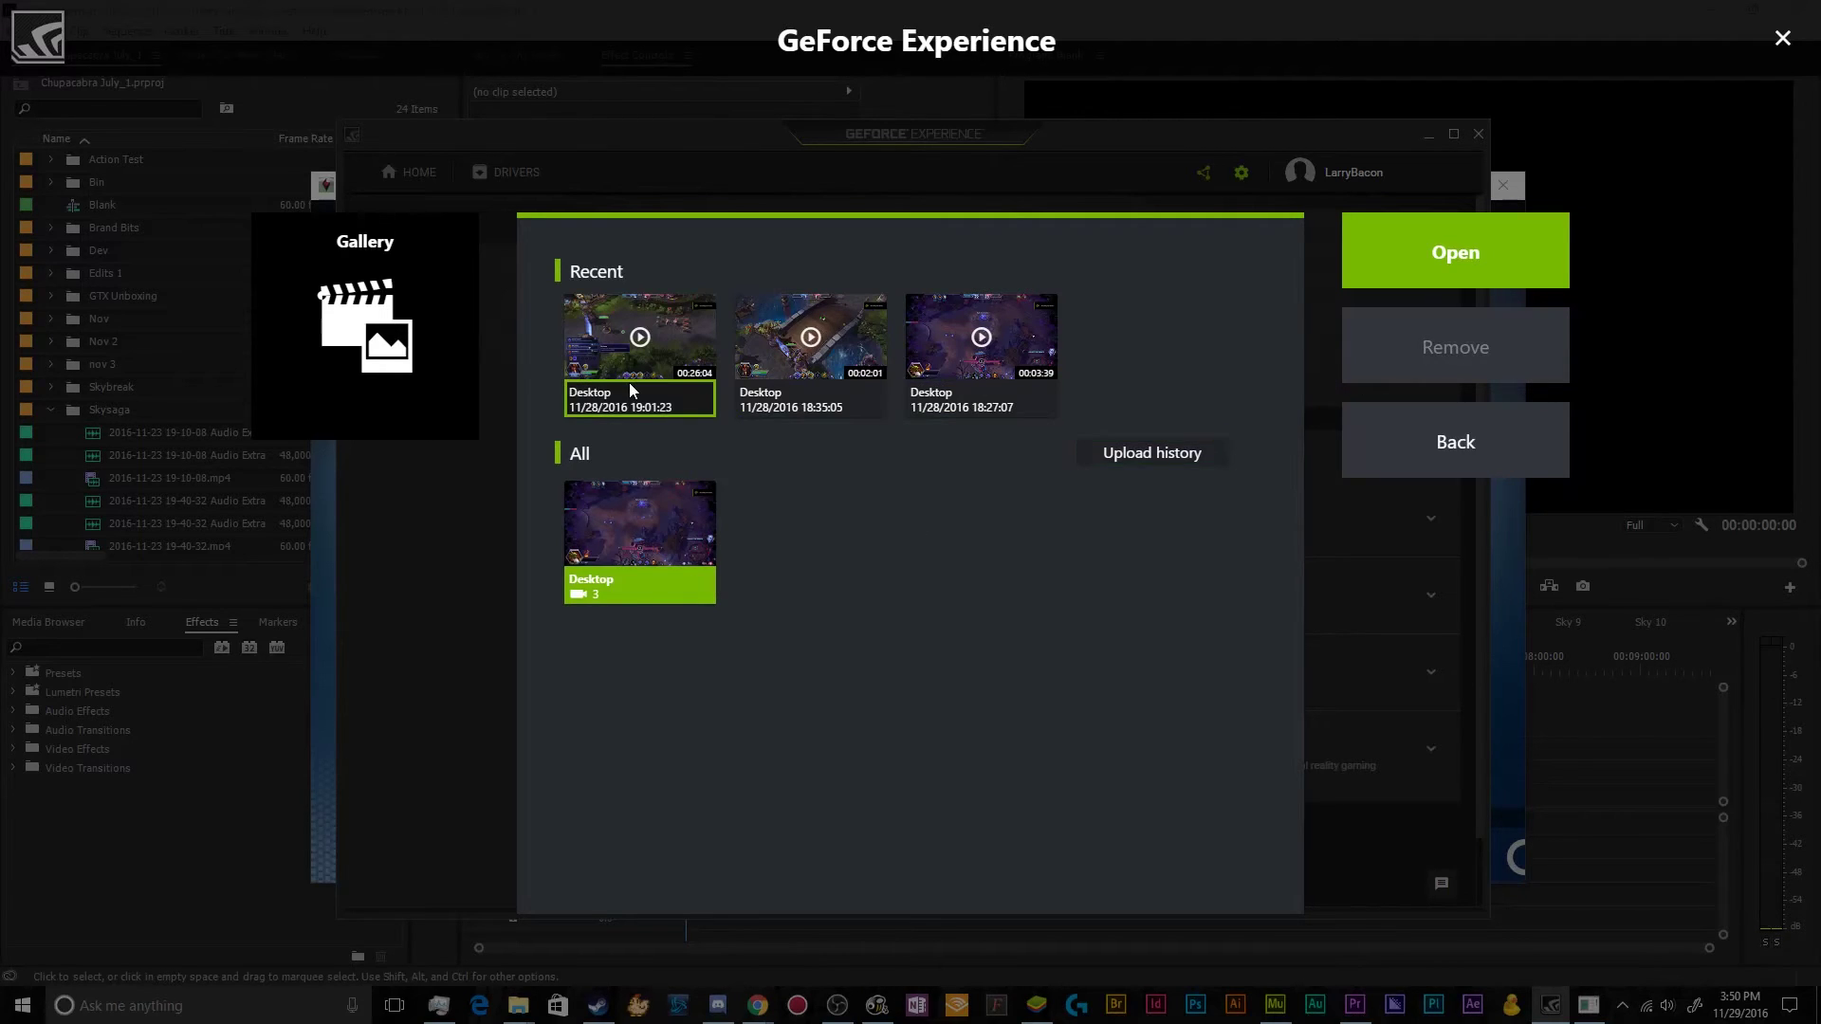
click(1426, 442)
- Set the microphone to Push-to-talk and open its Customize settings
click(1328, 392)
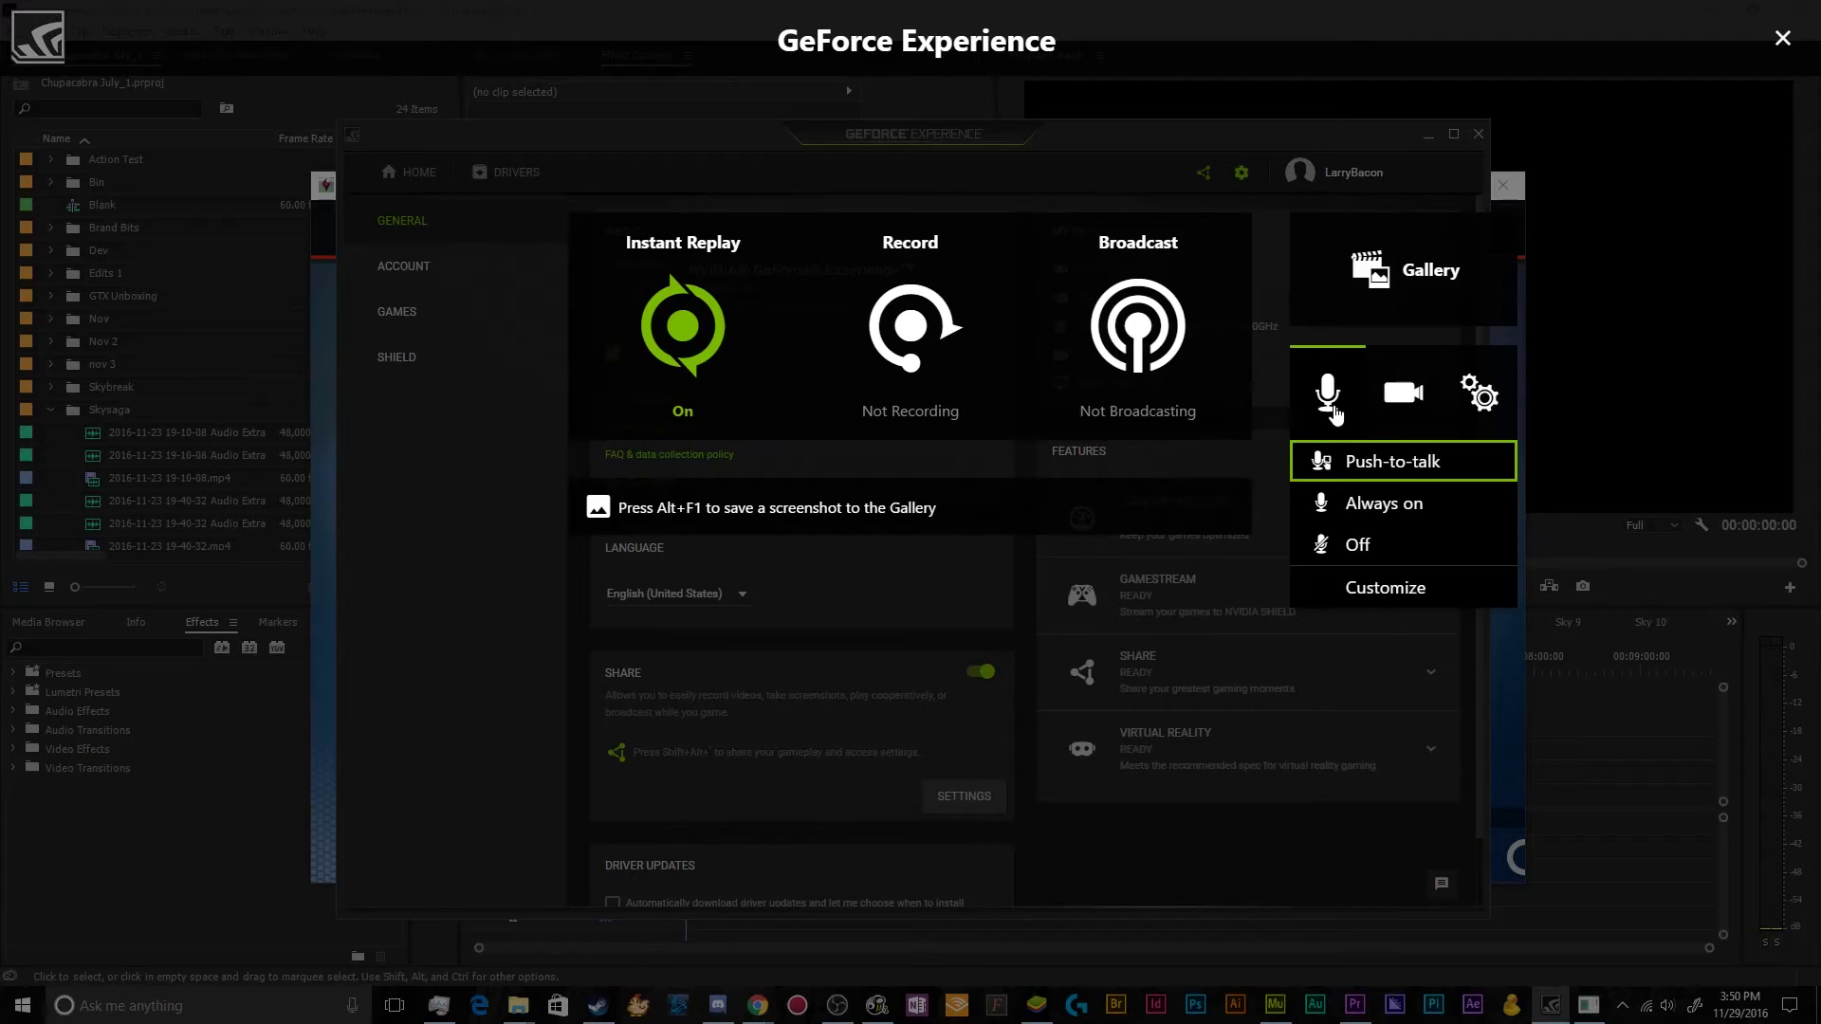
click(1356, 548)
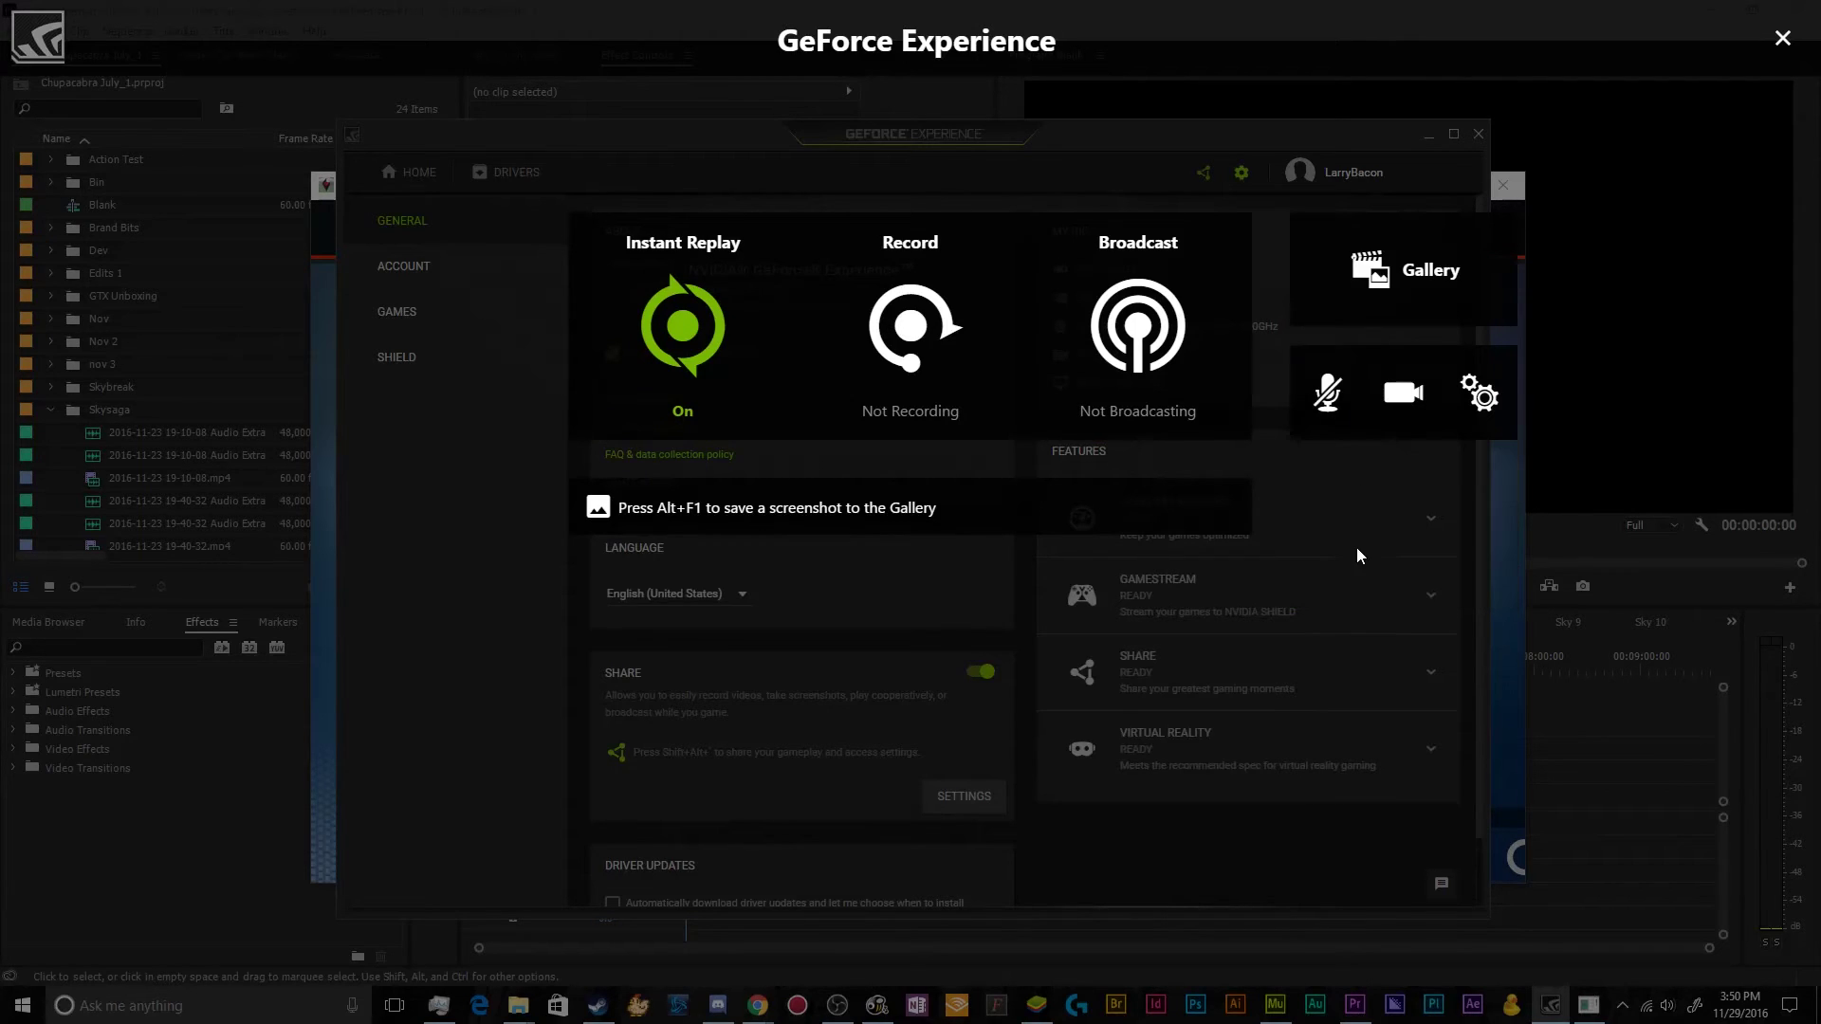
click(1328, 393)
click(1340, 460)
click(1328, 393)
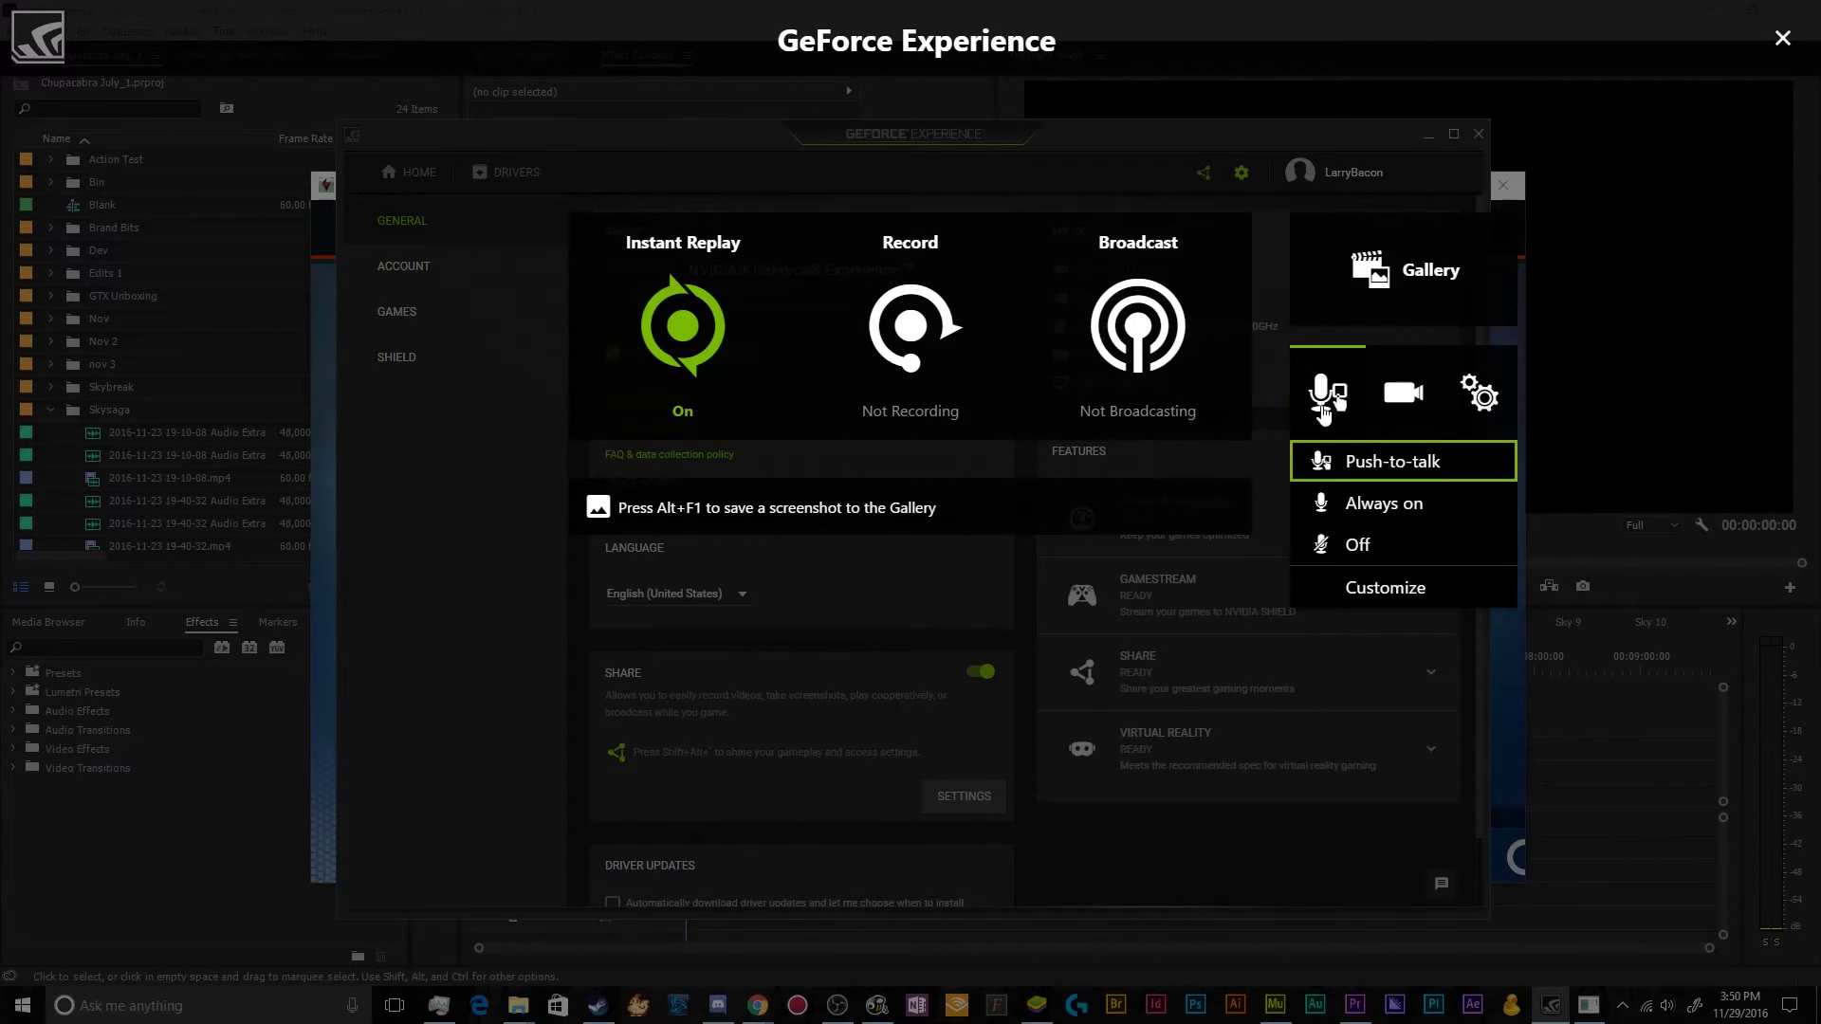
click(1385, 588)
- Select Yeti Stereo Microphone and set its volume to about 55 percent, boost at 0
click(947, 290)
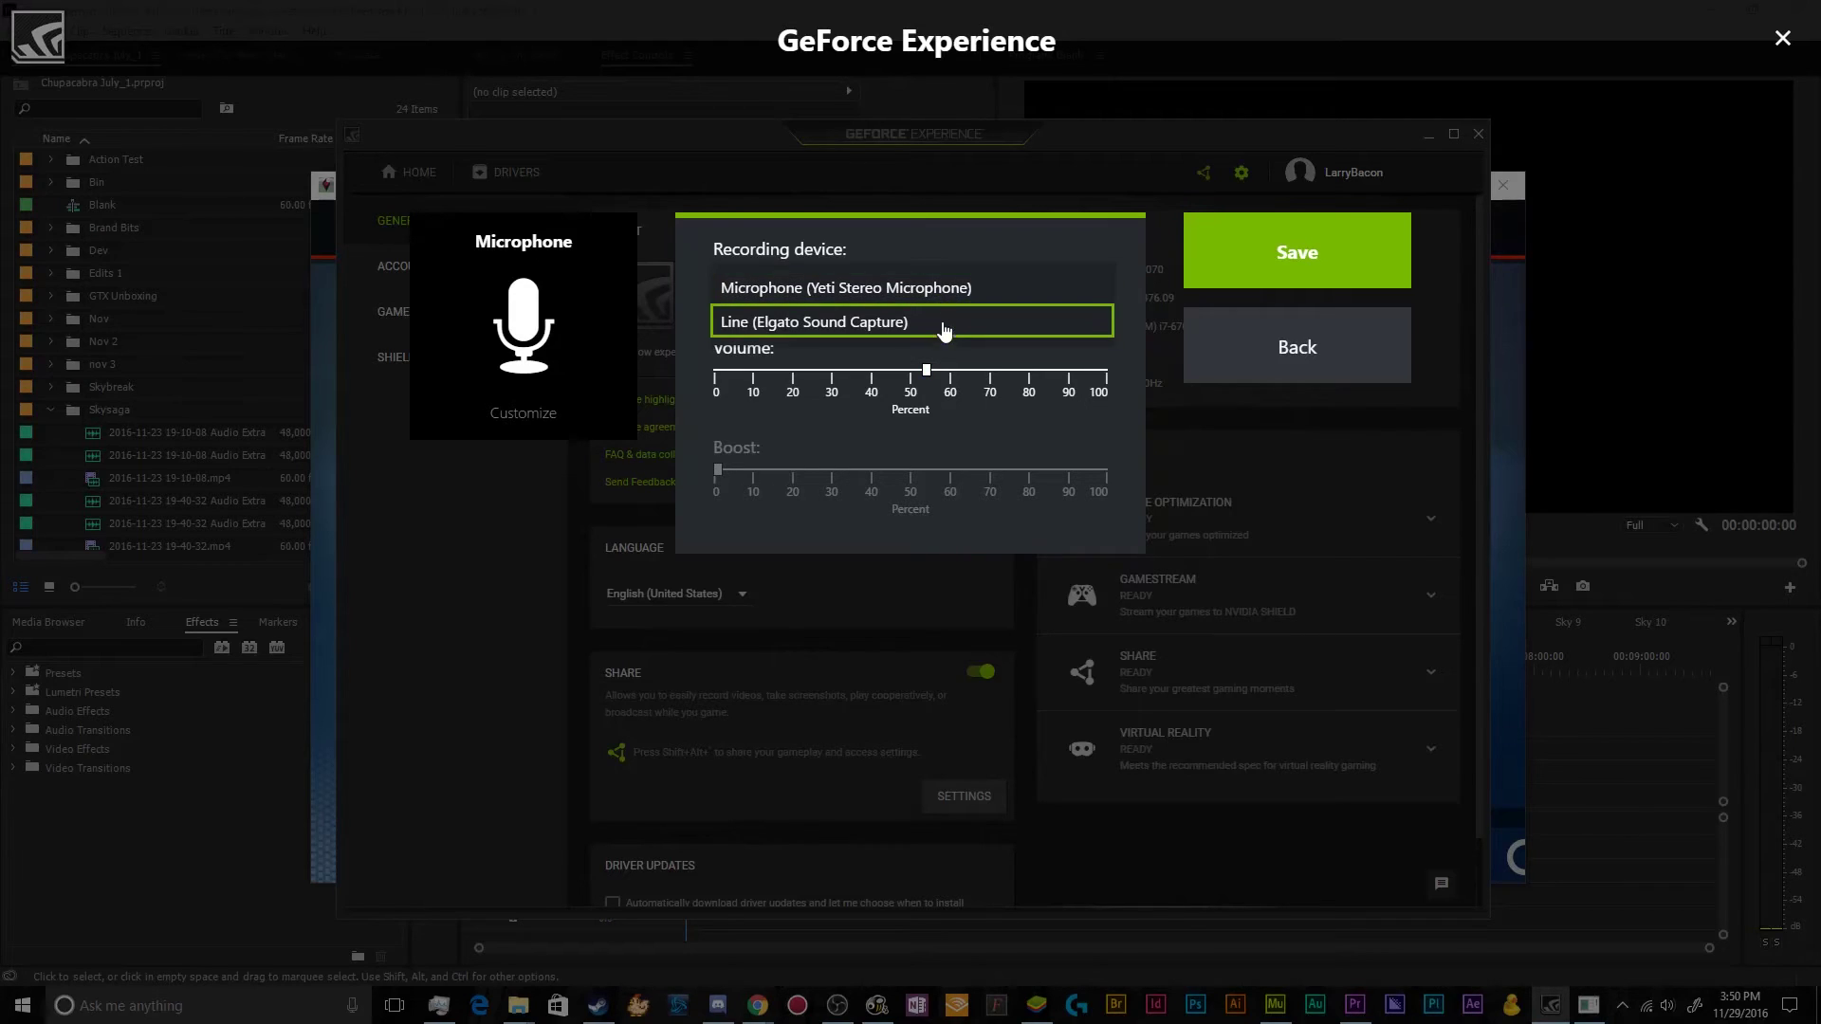
click(942, 290)
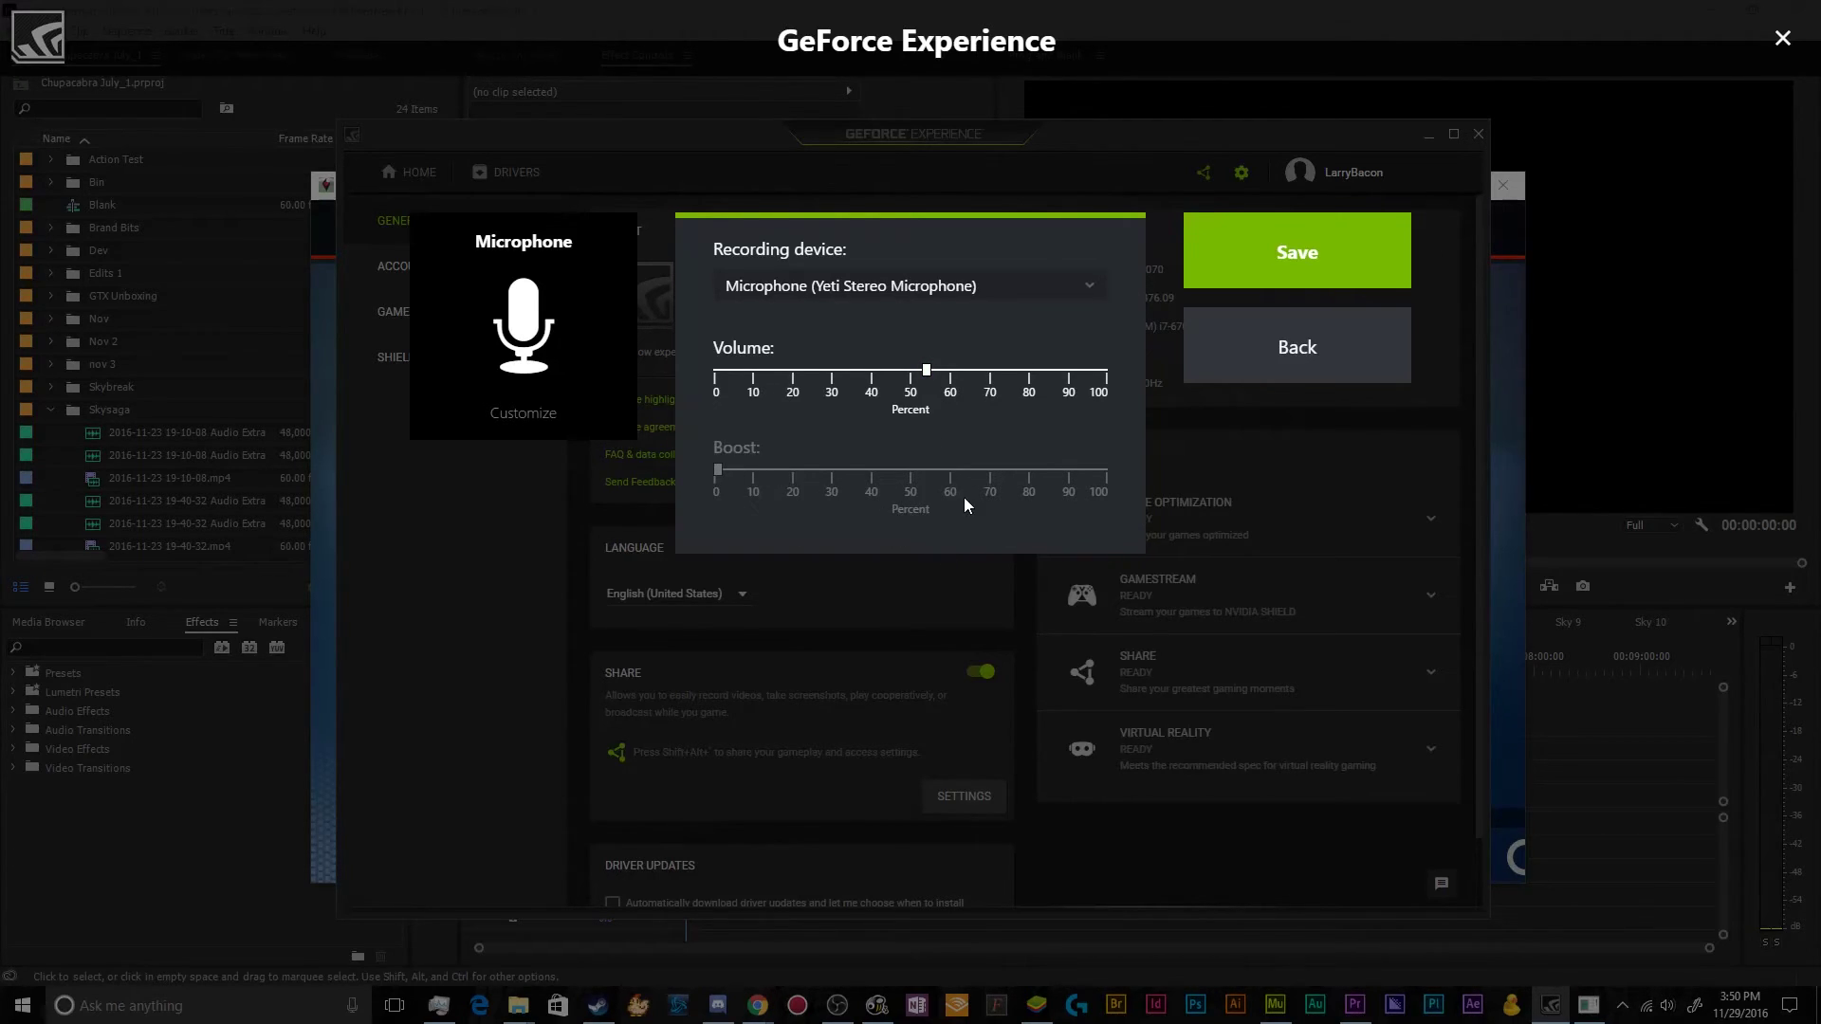
drag(926, 372, 1103, 372)
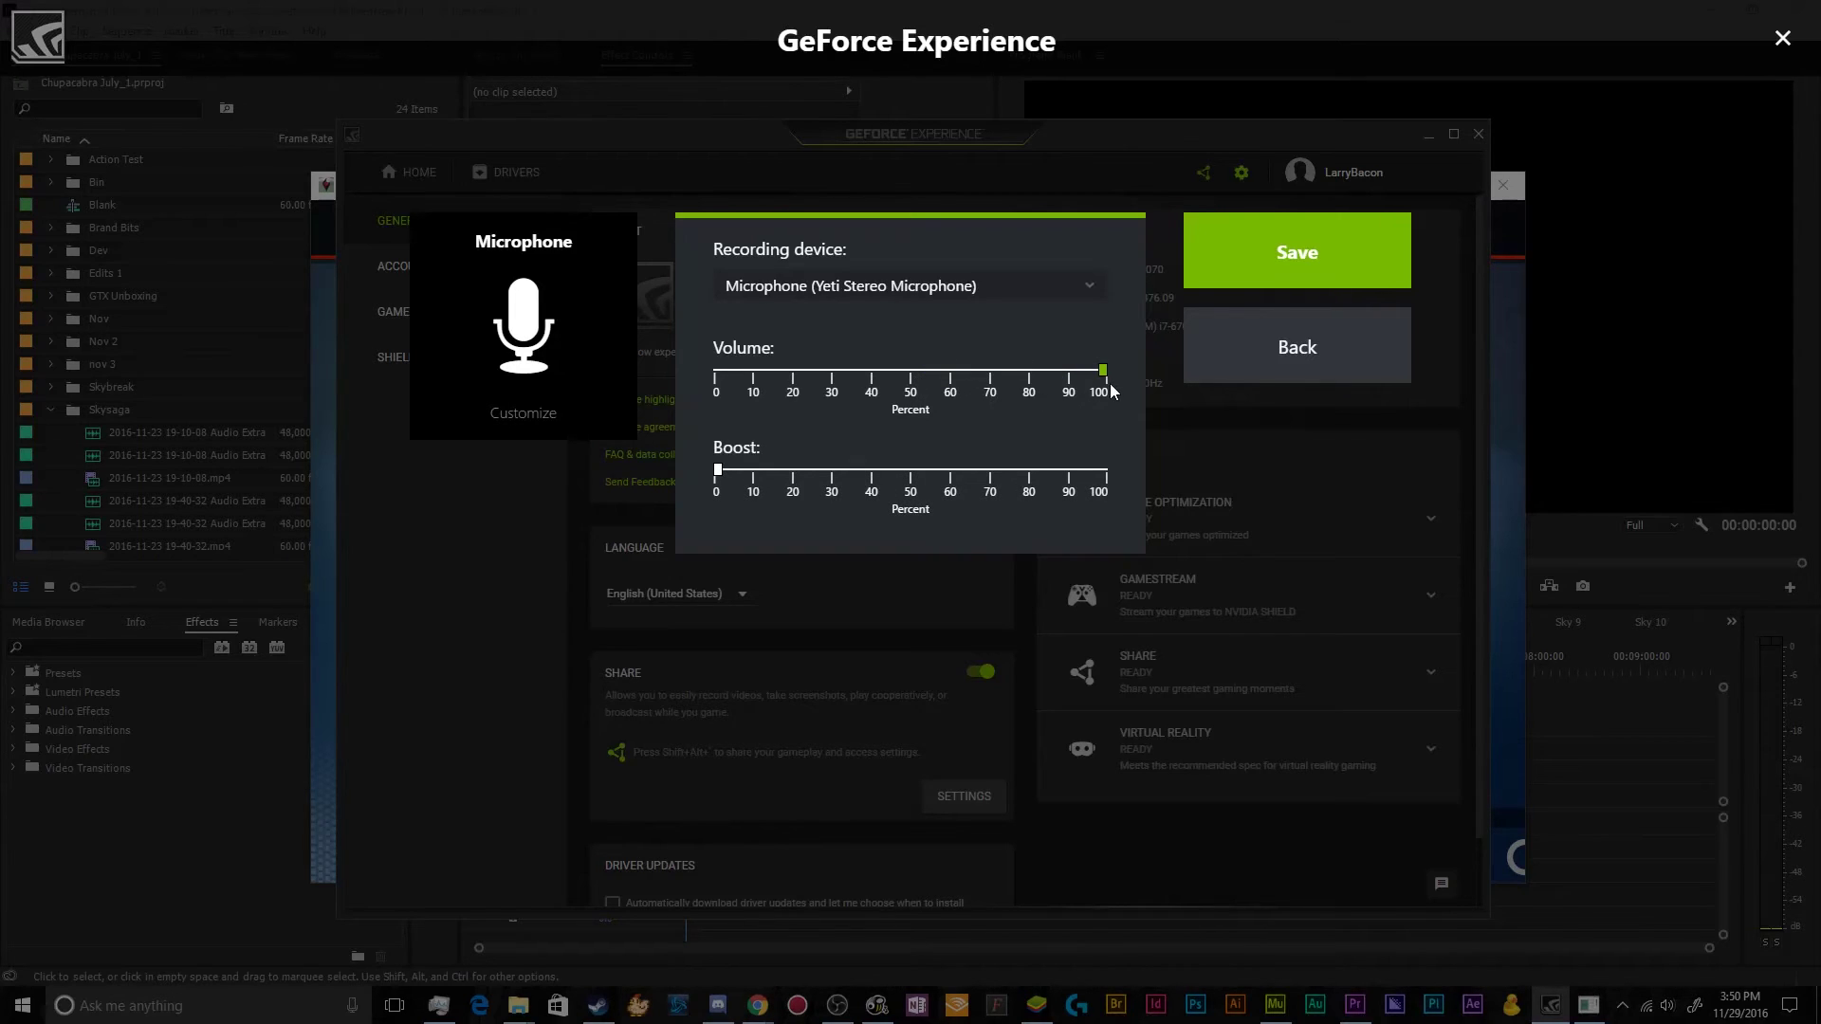
drag(797, 488, 721, 491)
drag(1086, 384, 930, 393)
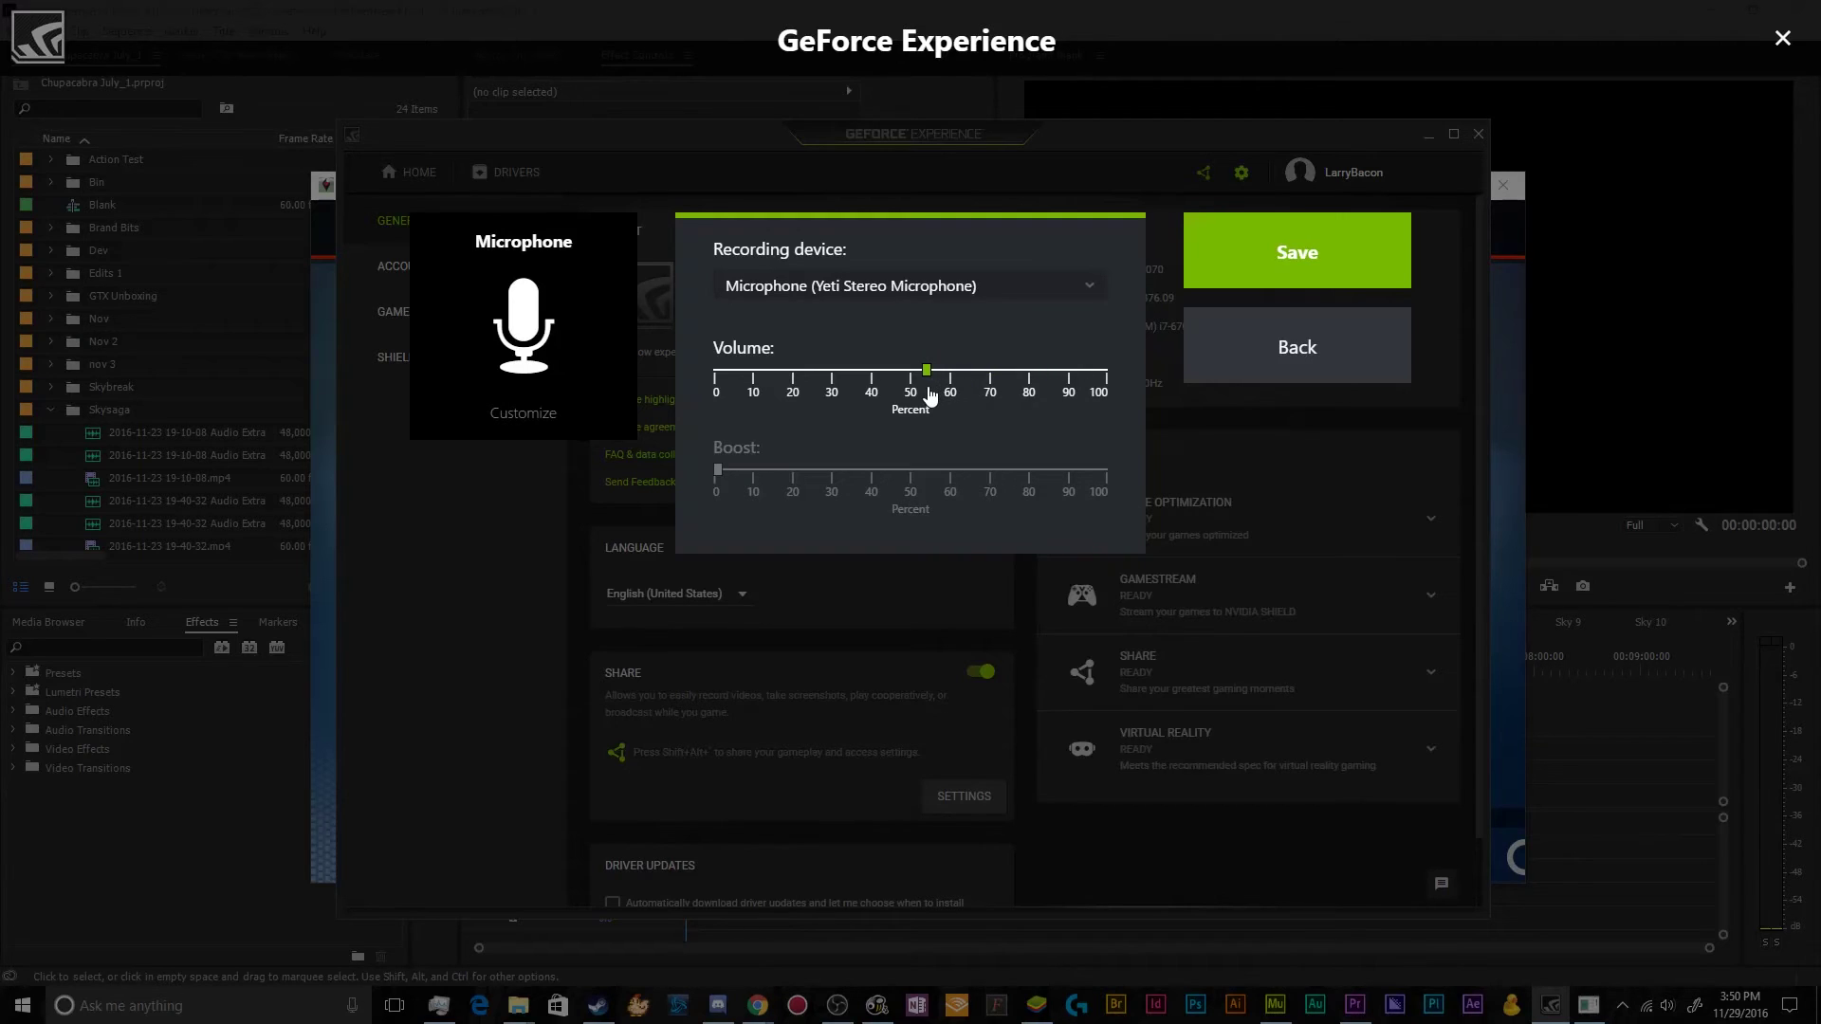
- Save the mic settings, set the microphone to Always on and the webcam Off
click(1290, 258)
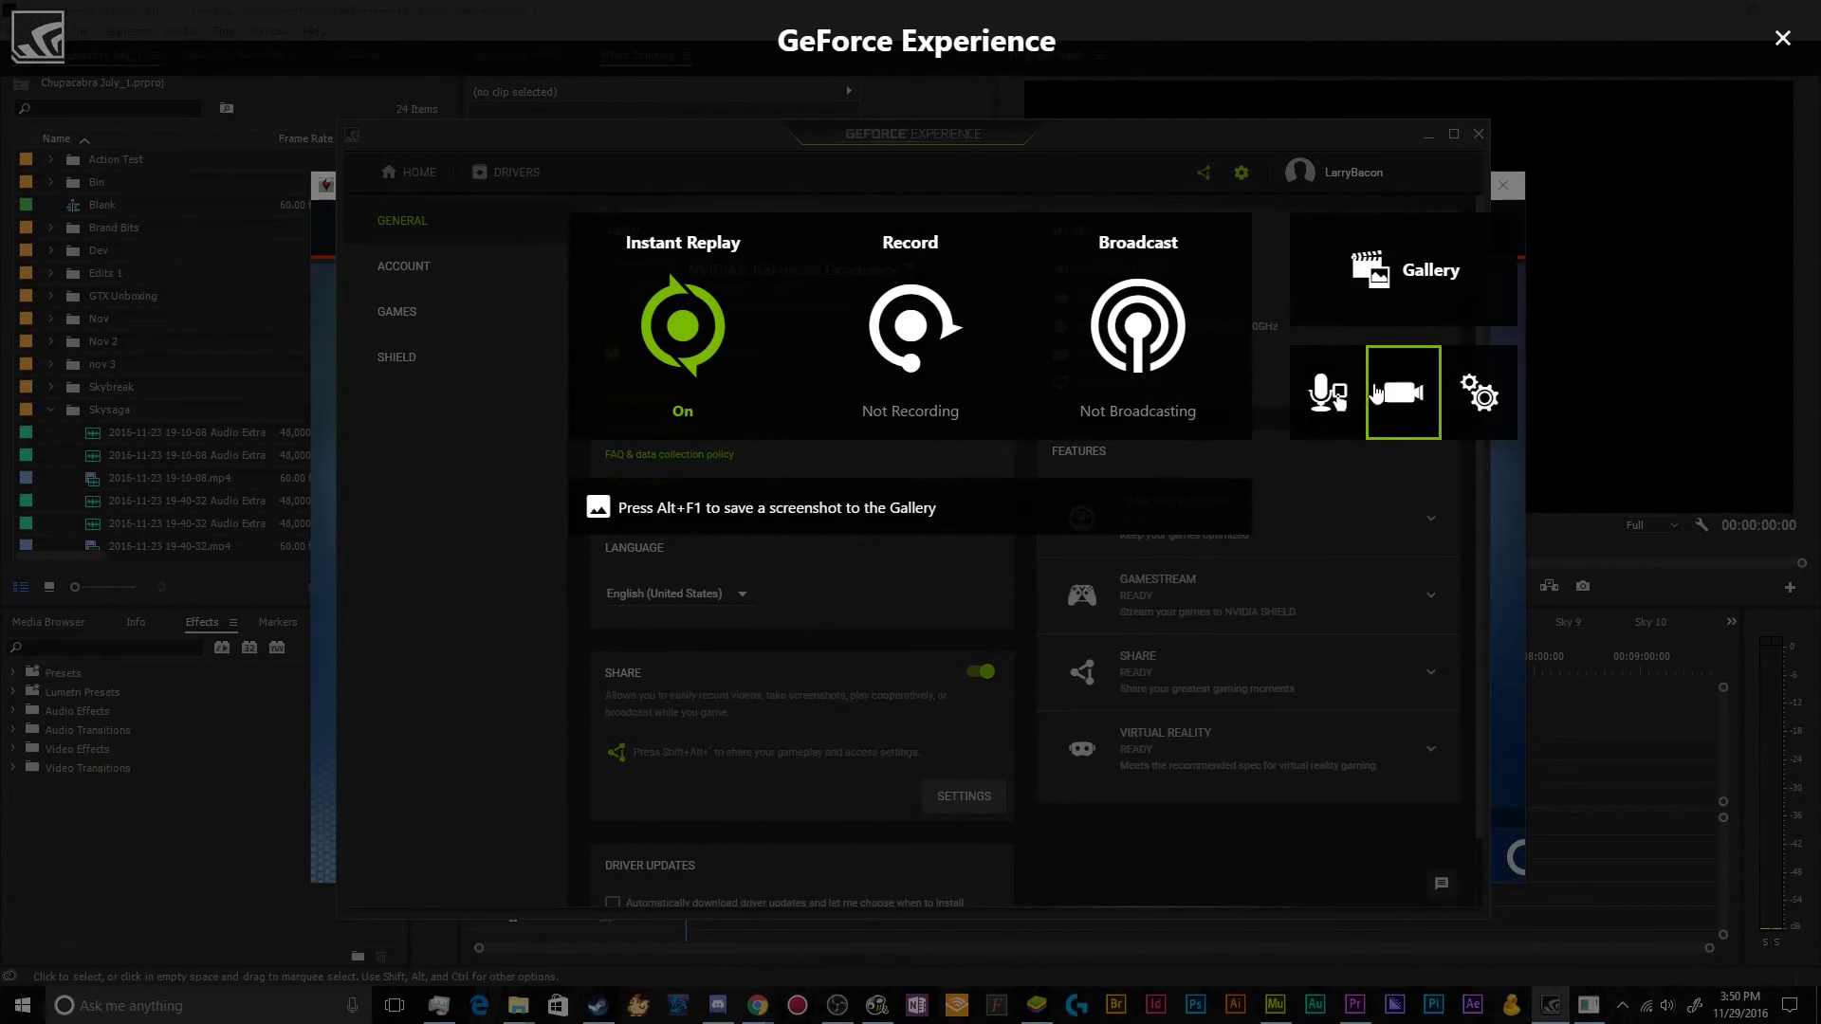
click(1336, 422)
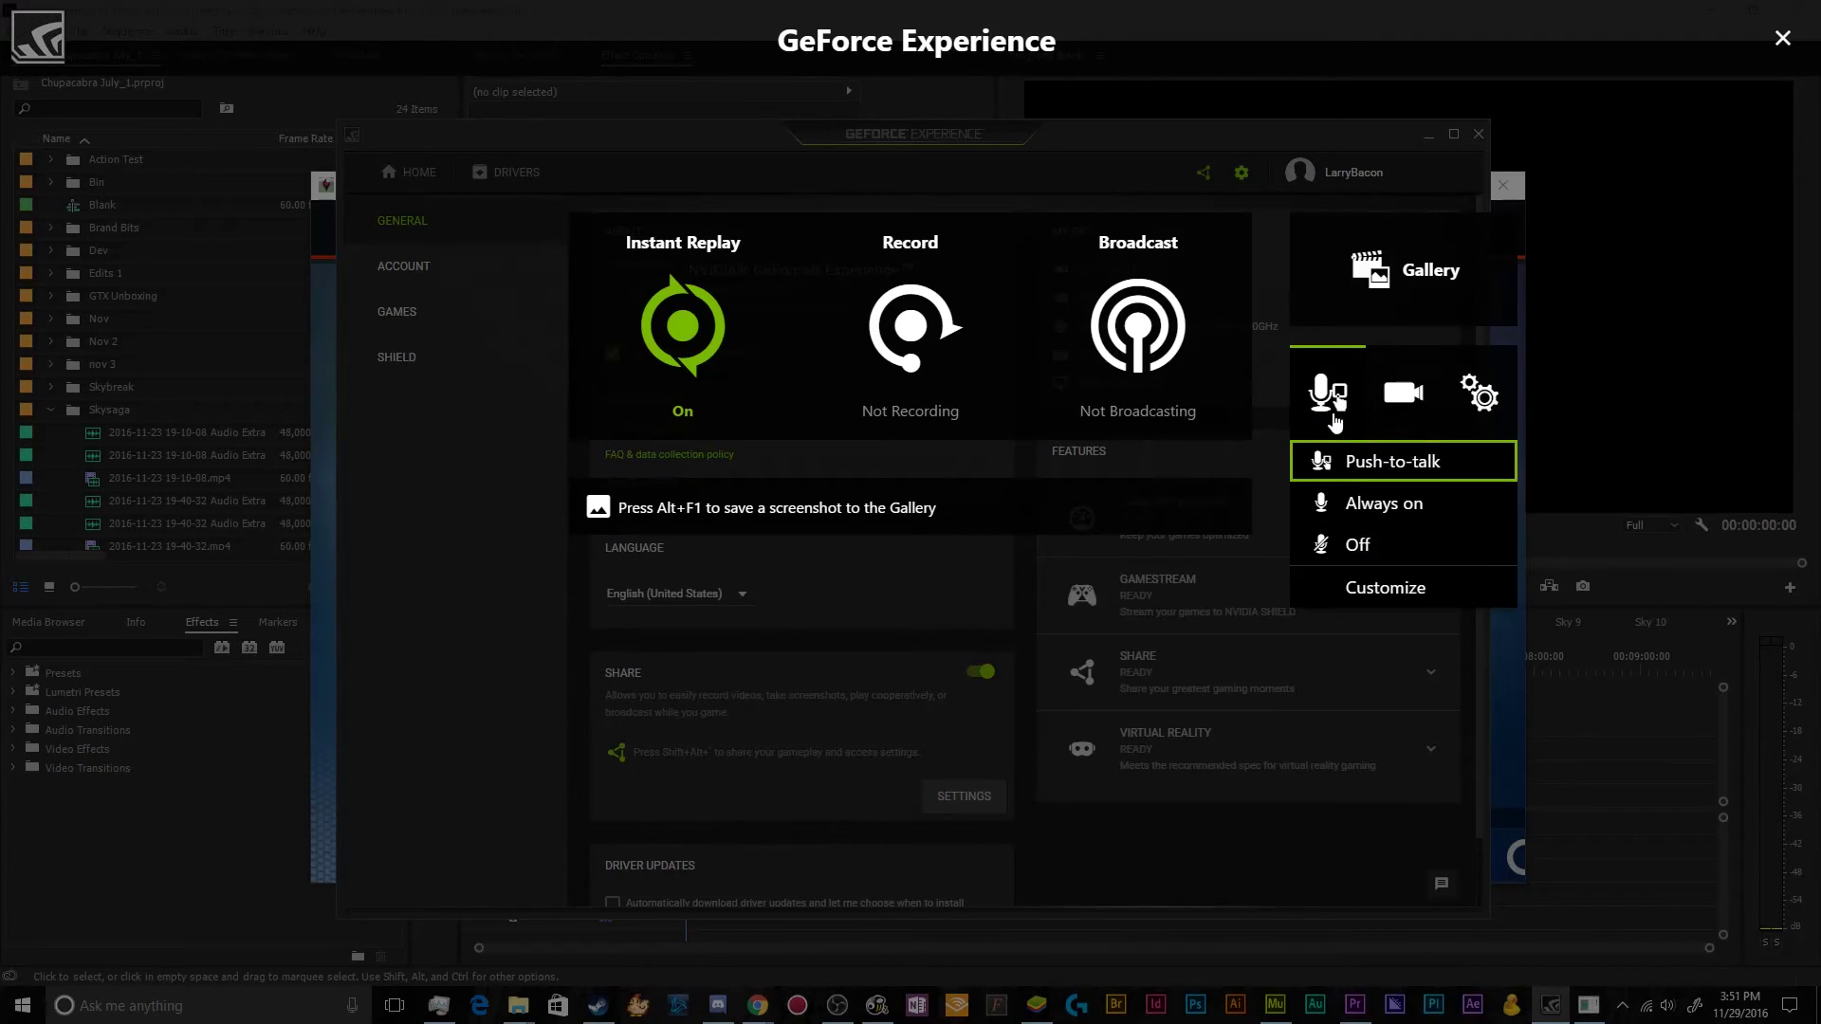
click(1363, 510)
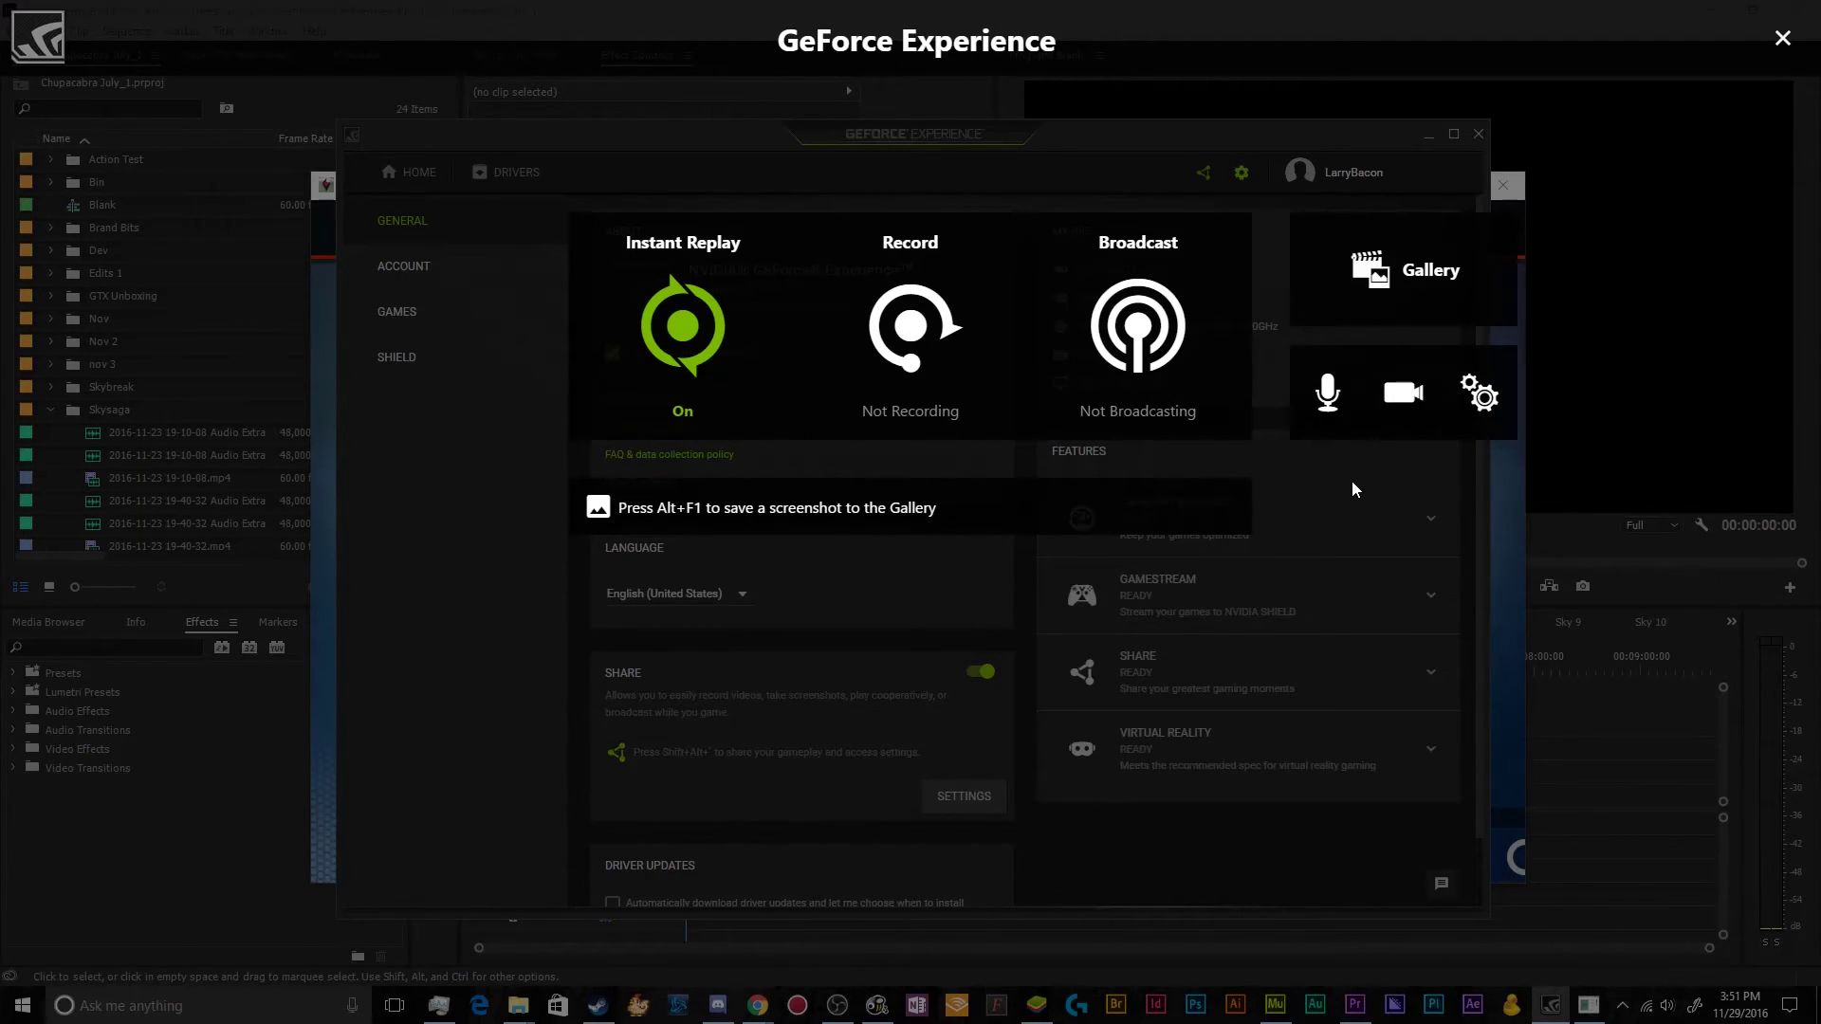
click(1335, 417)
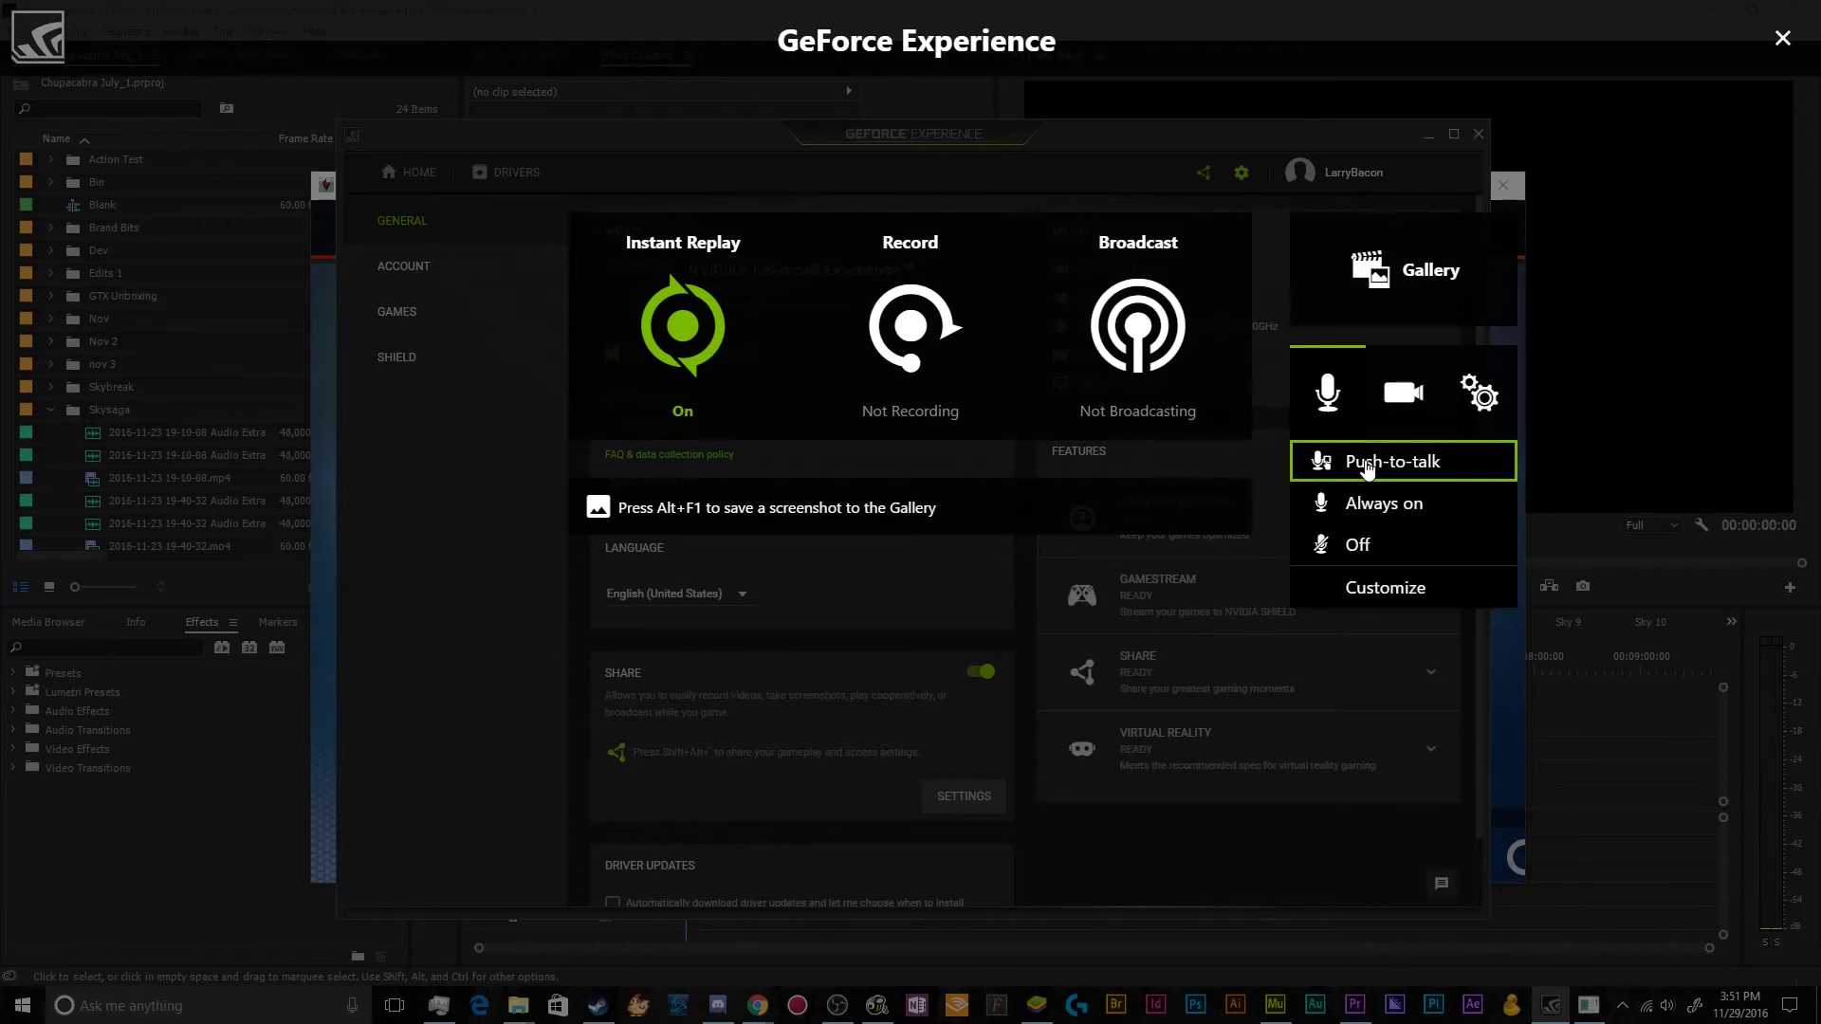
click(1400, 413)
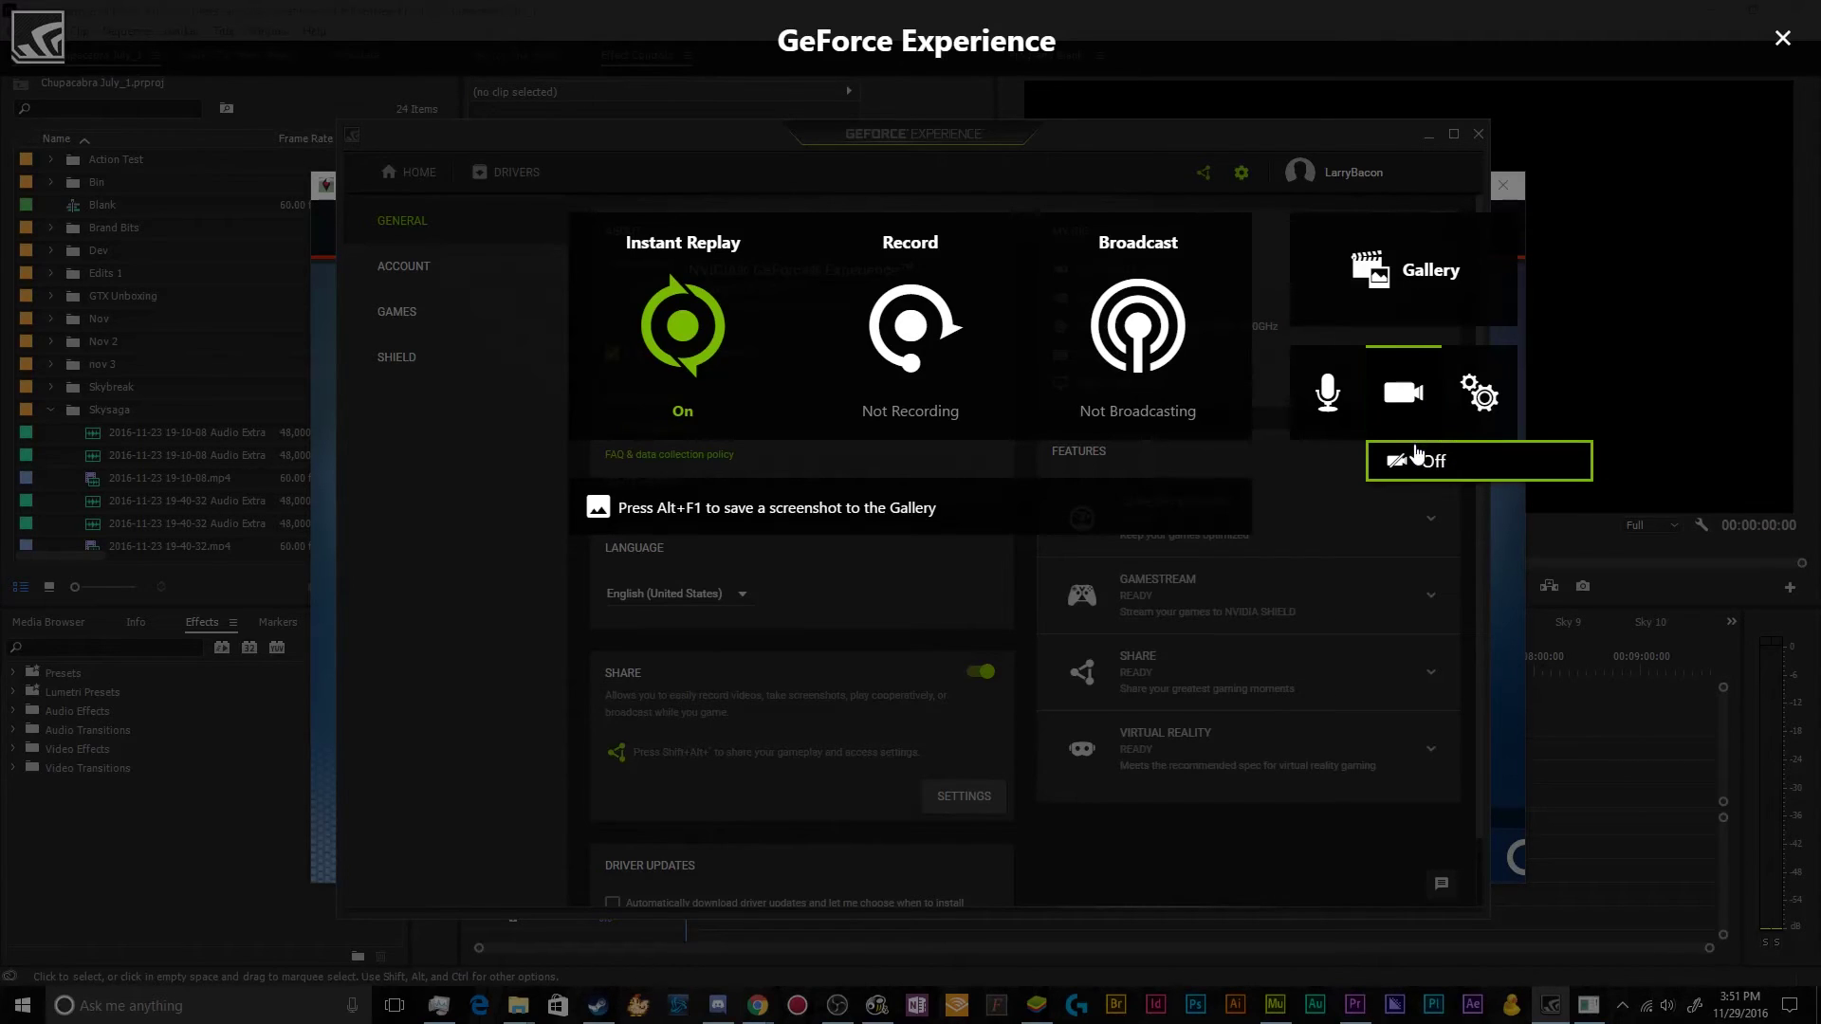
click(1416, 459)
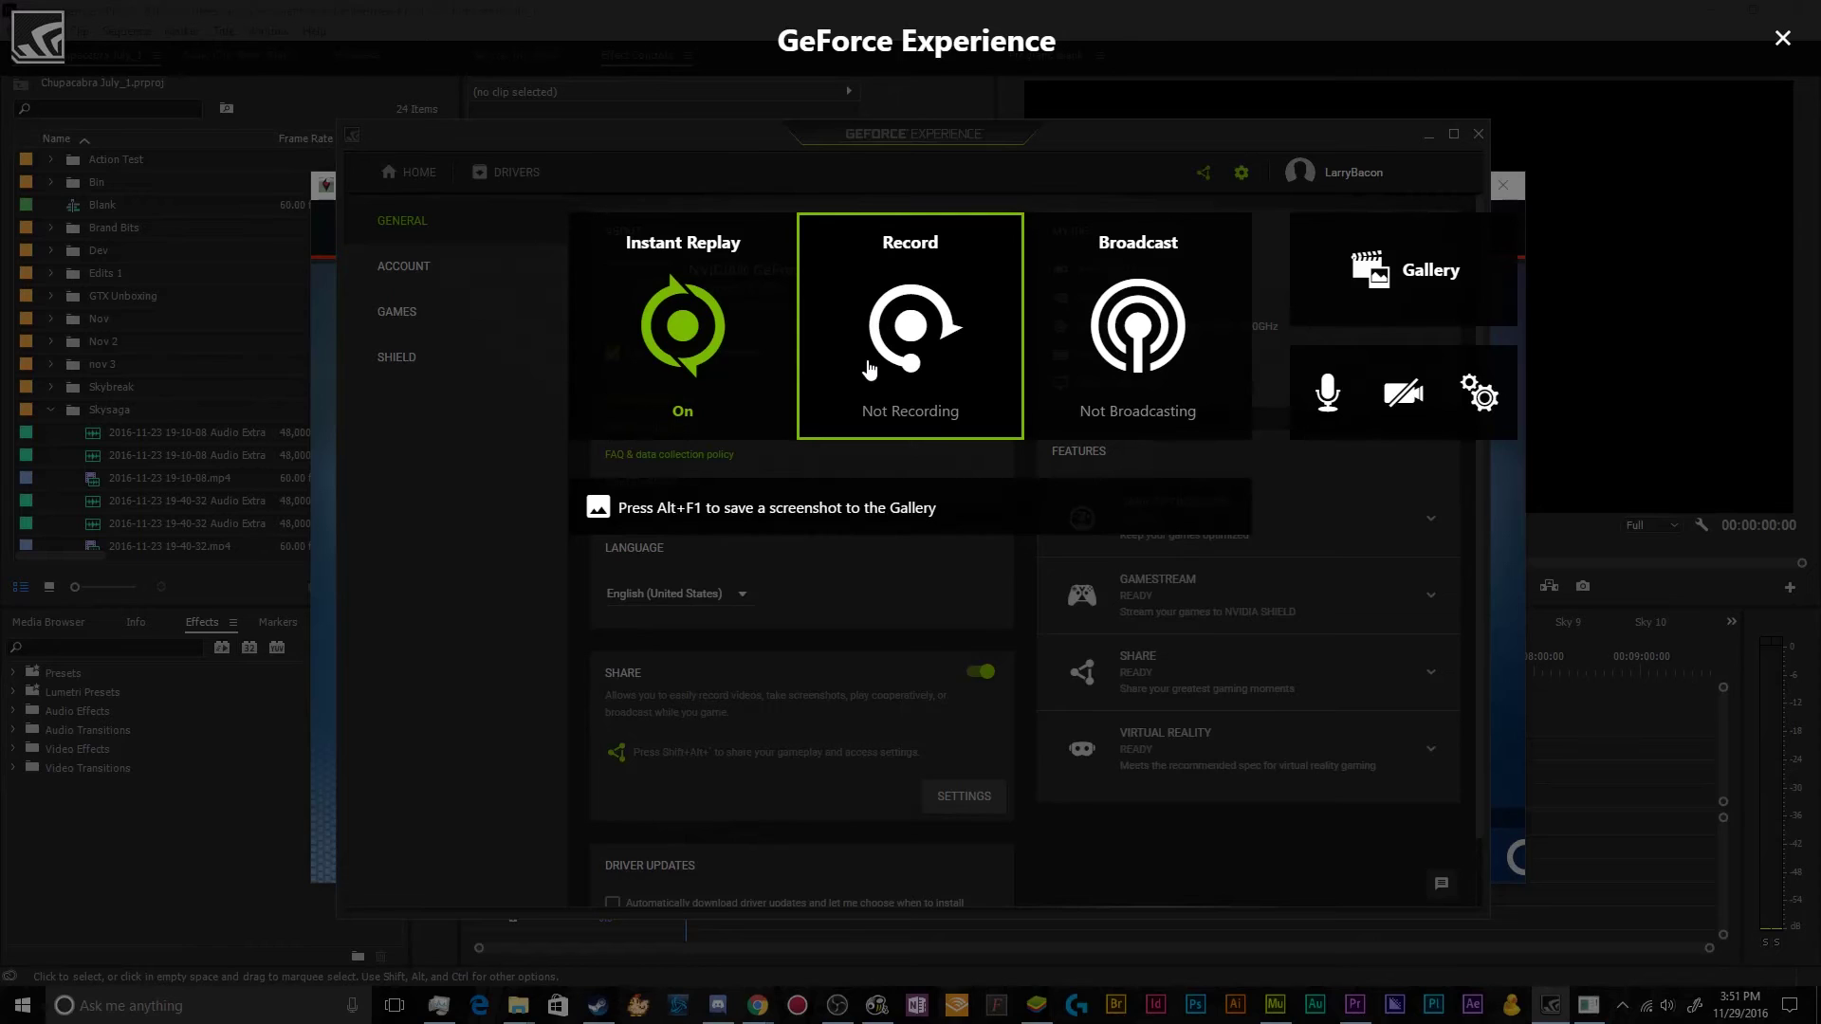
- Start a recording and close the share overlay
click(929, 419)
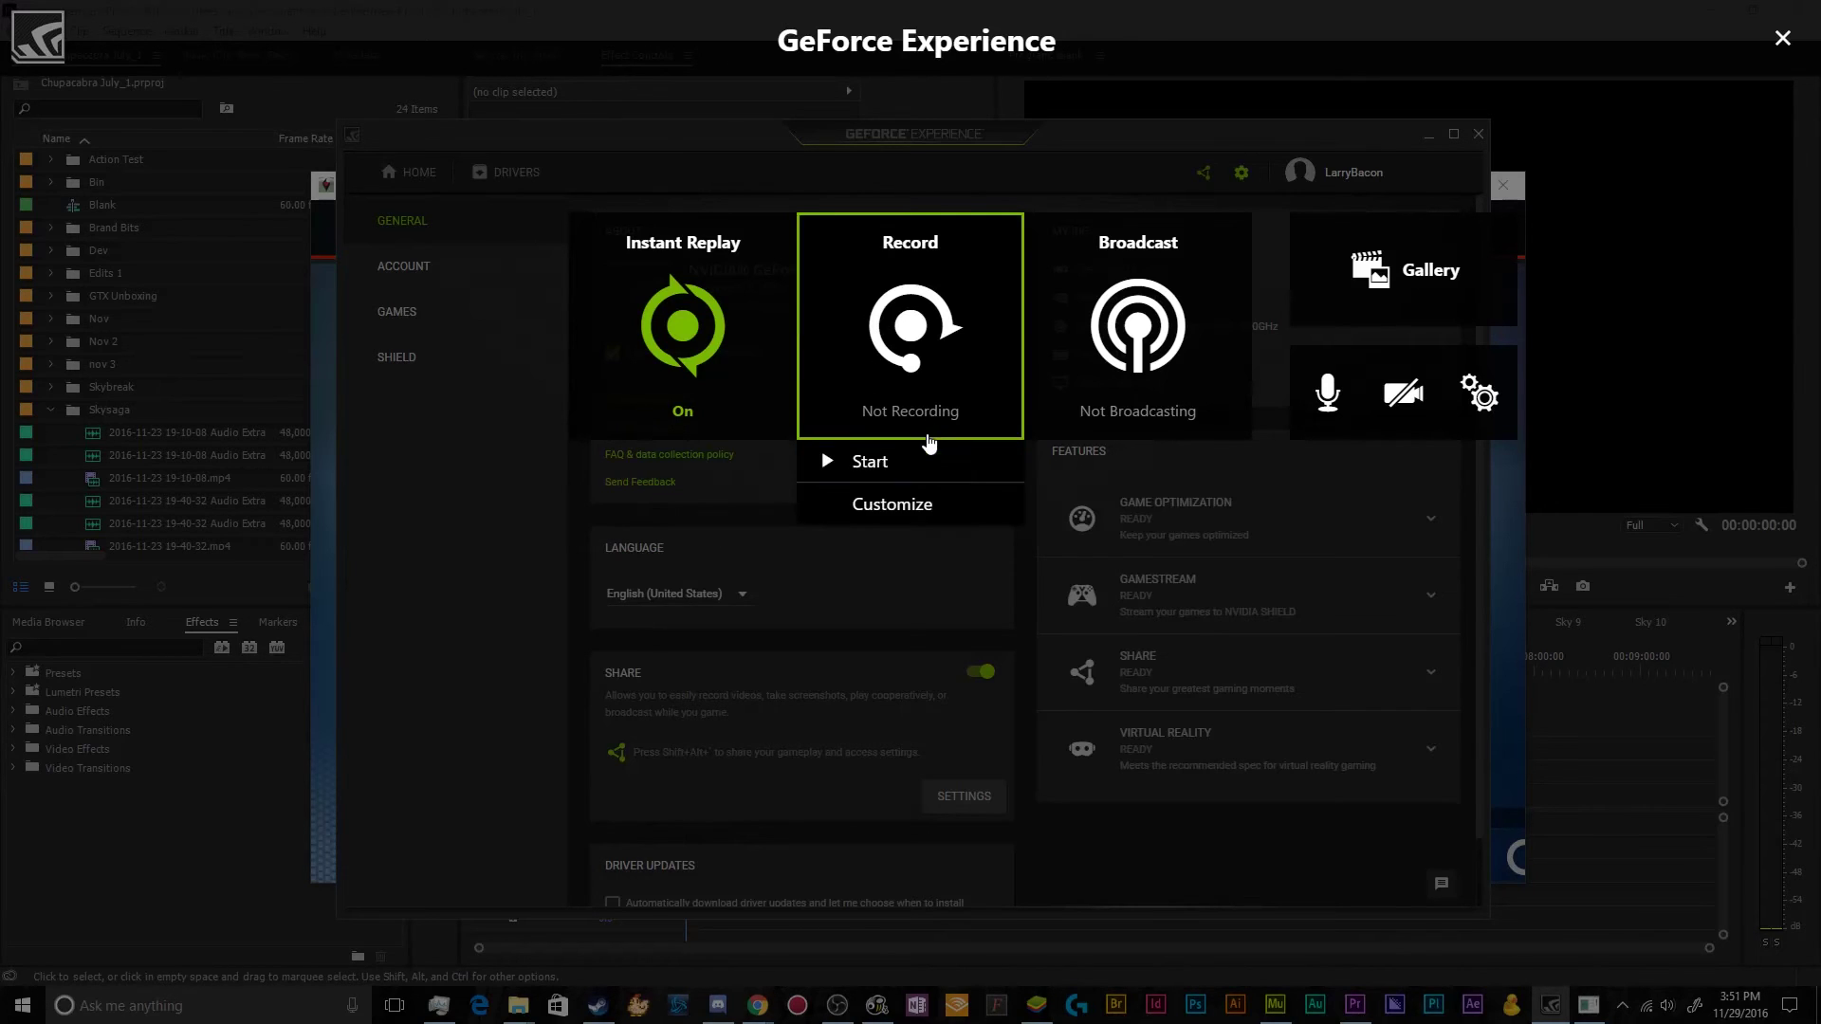
click(908, 460)
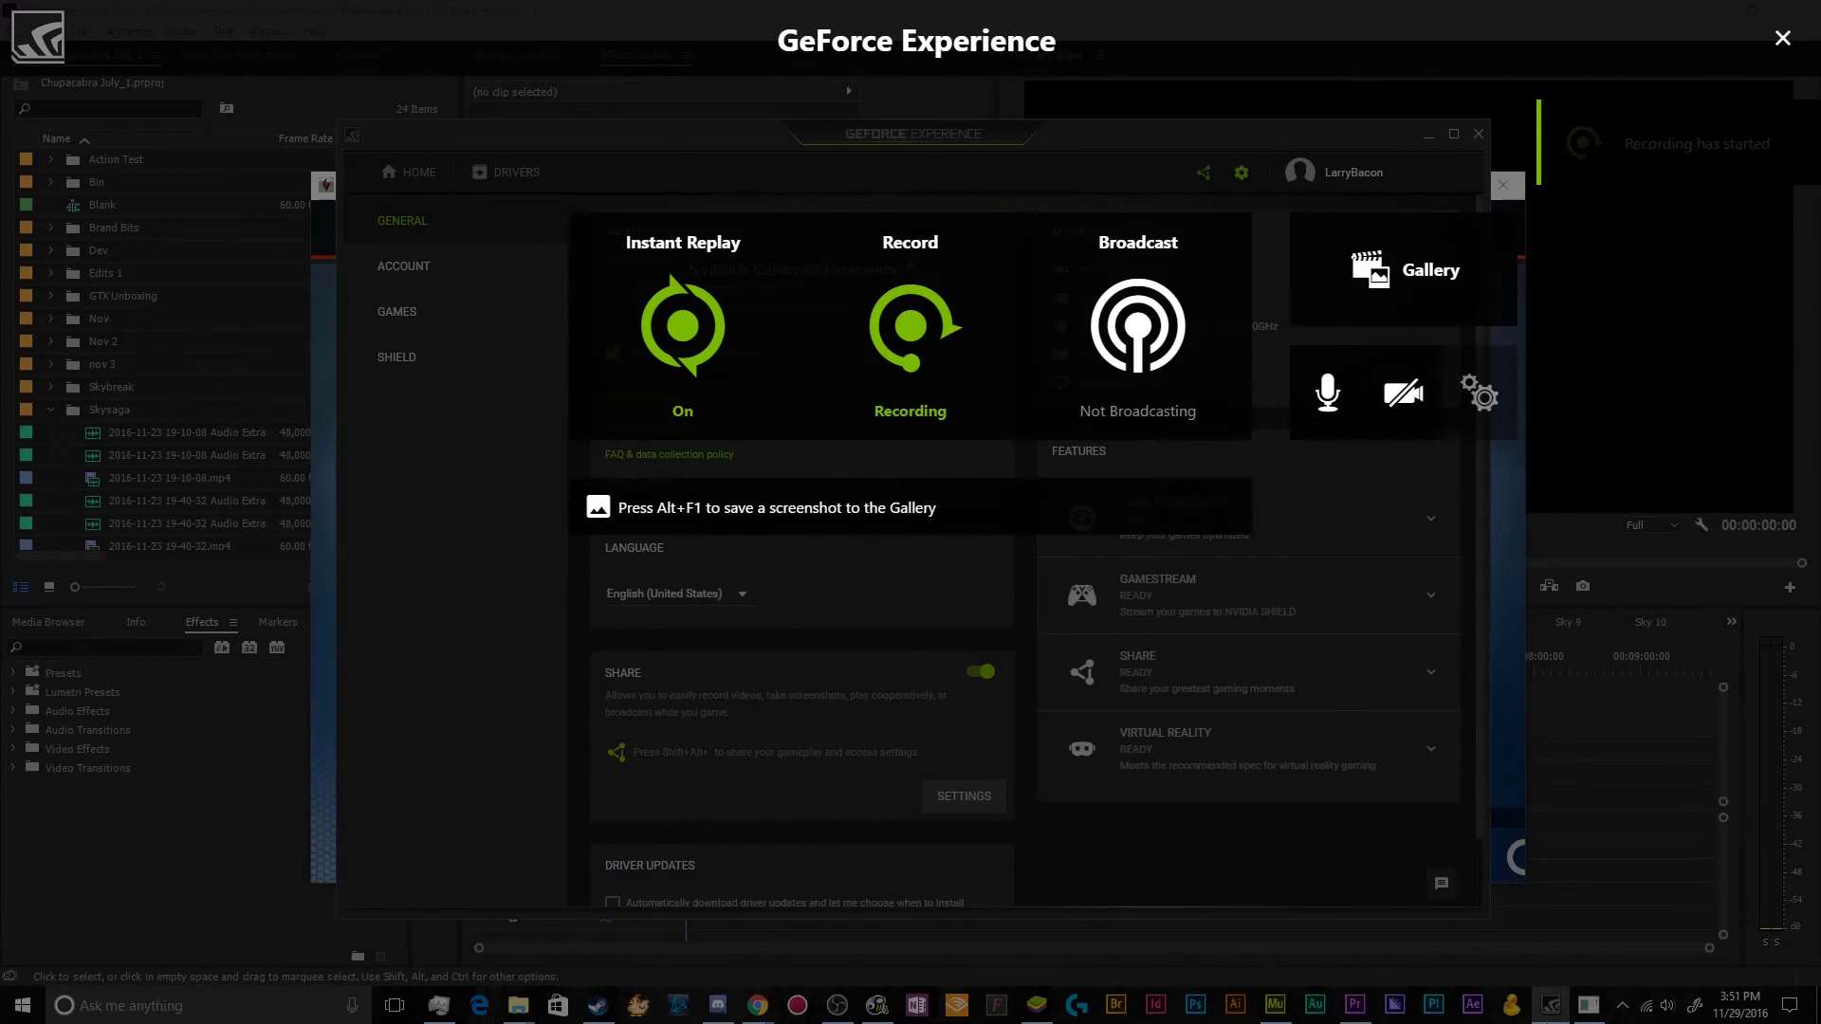
click(1783, 40)
- Resume No Man's Sky from the Discoveries menu, play briefly on the red planet, then switch back via Task View
click(1589, 1005)
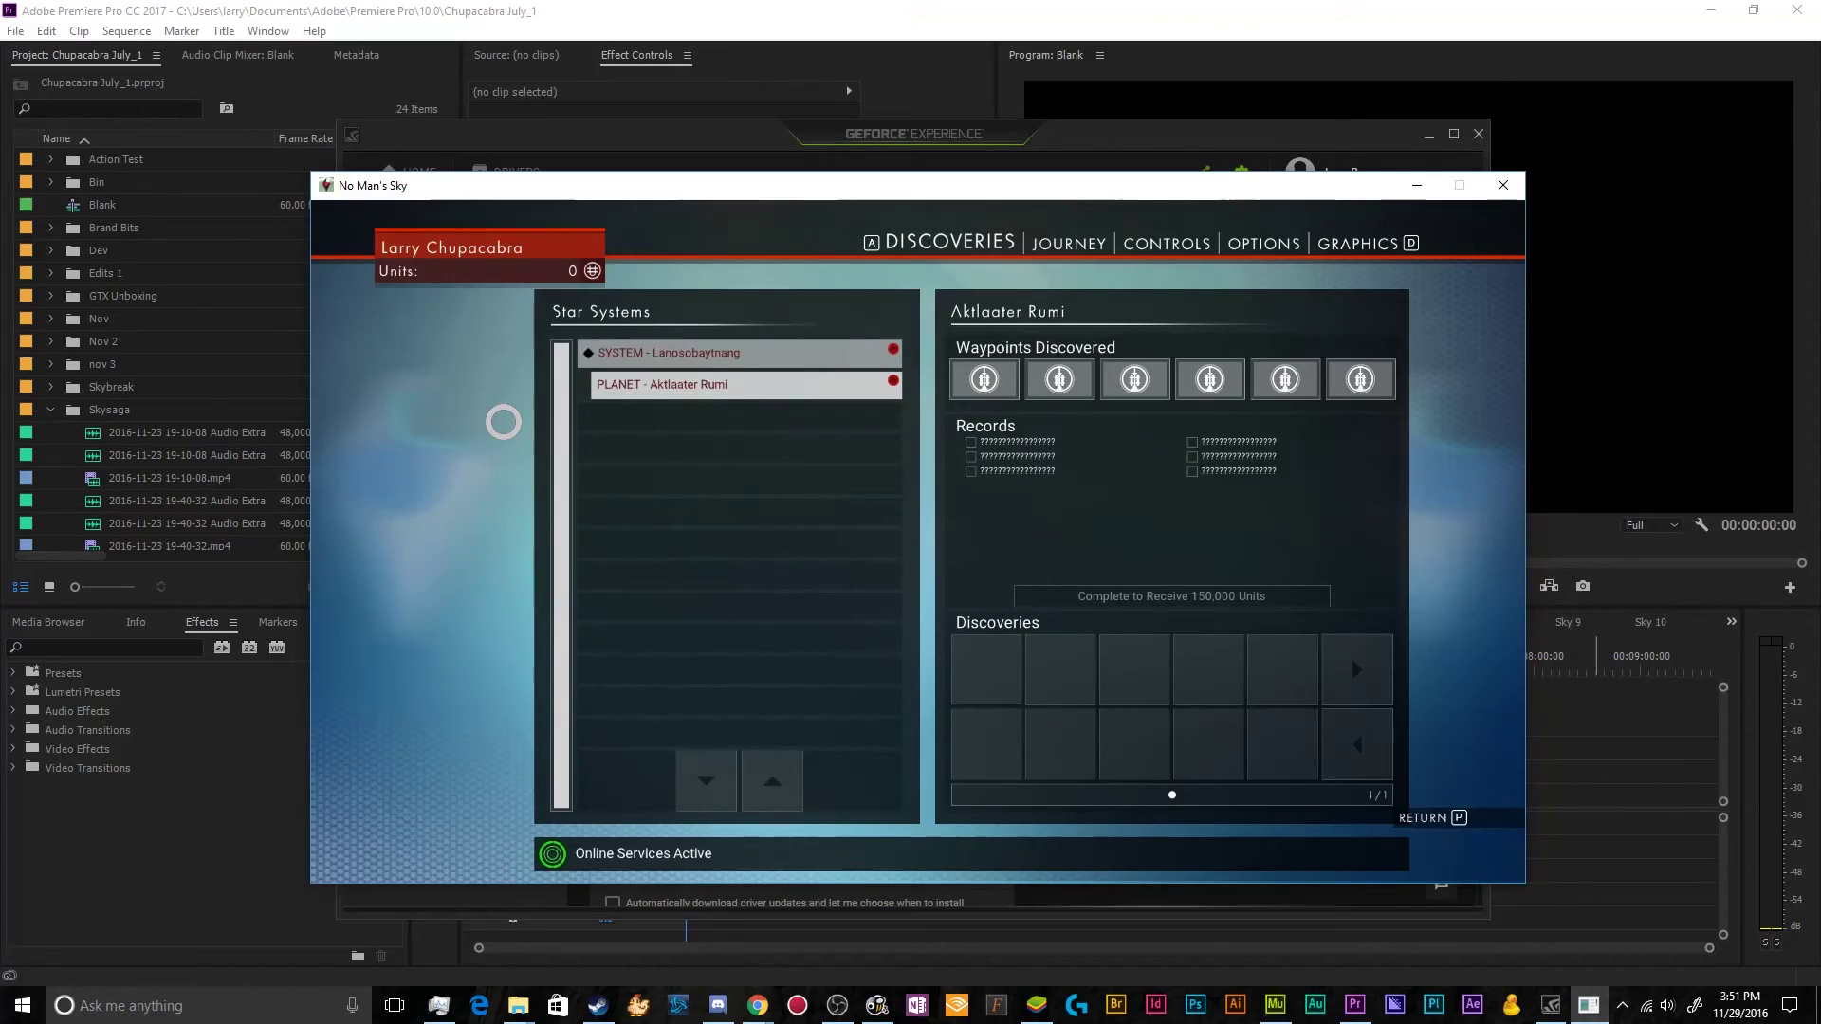
key(p)
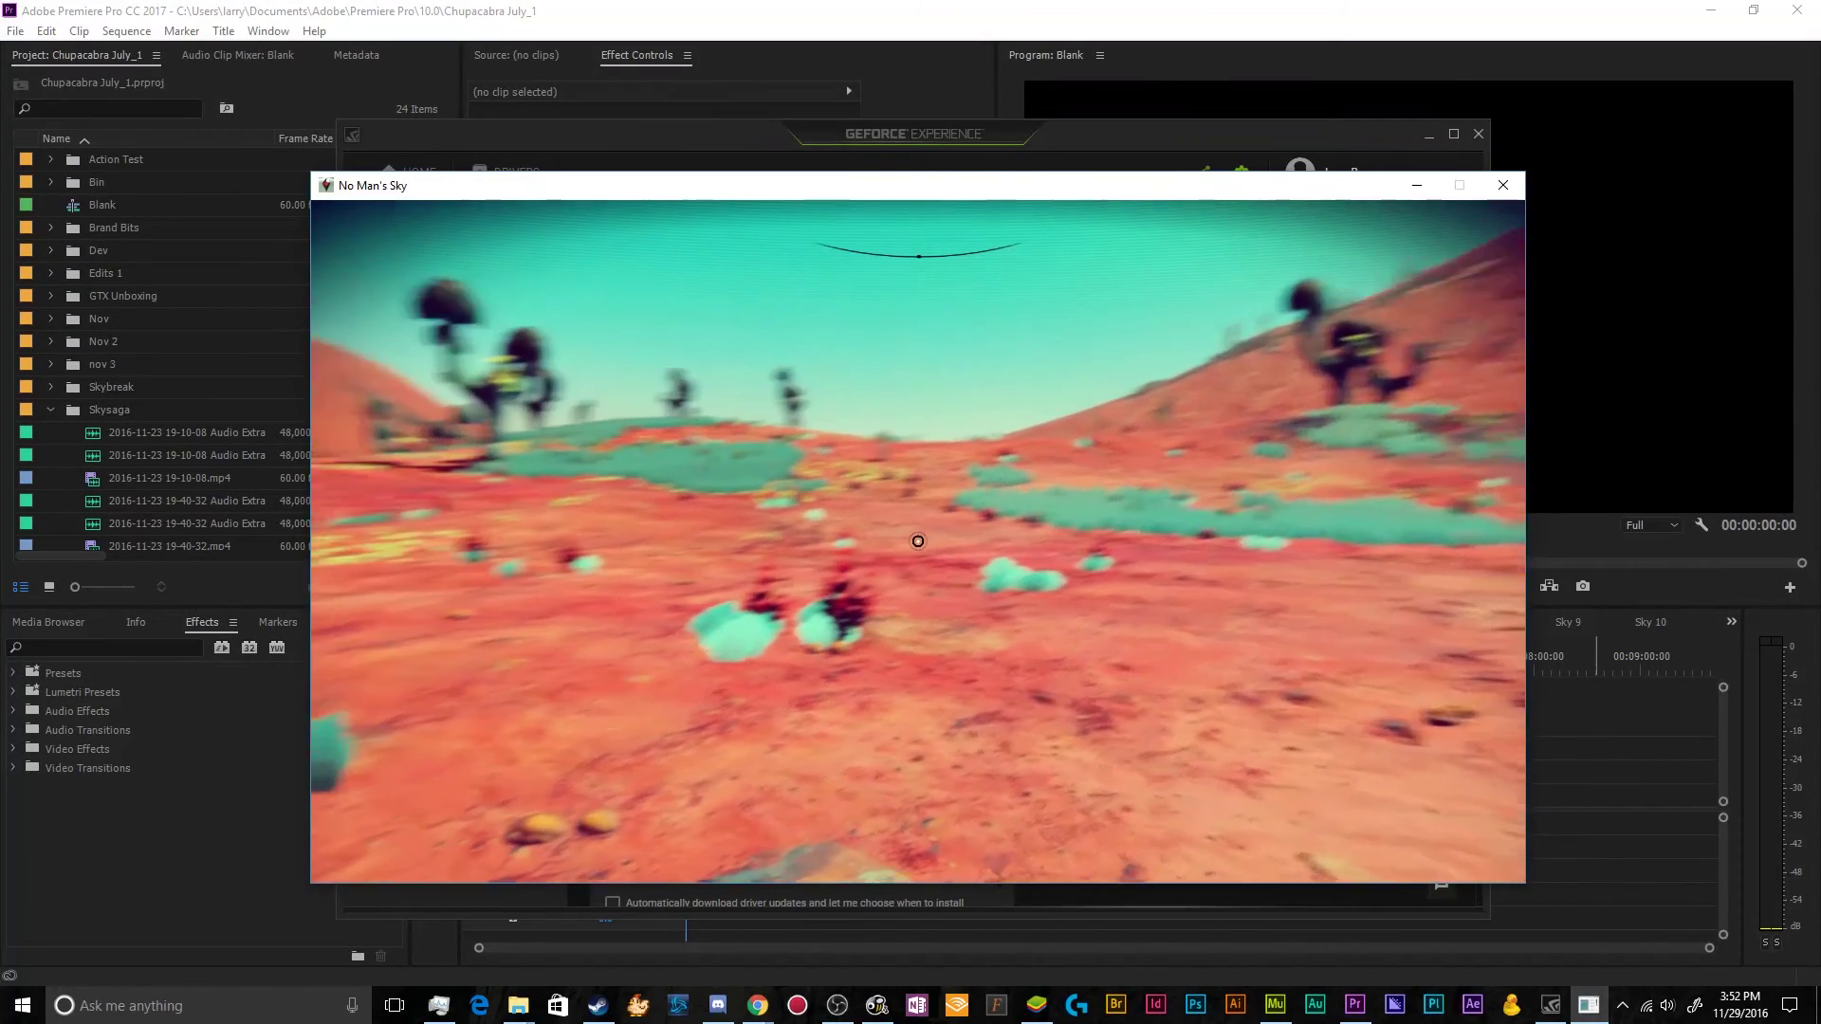
key(Escape)
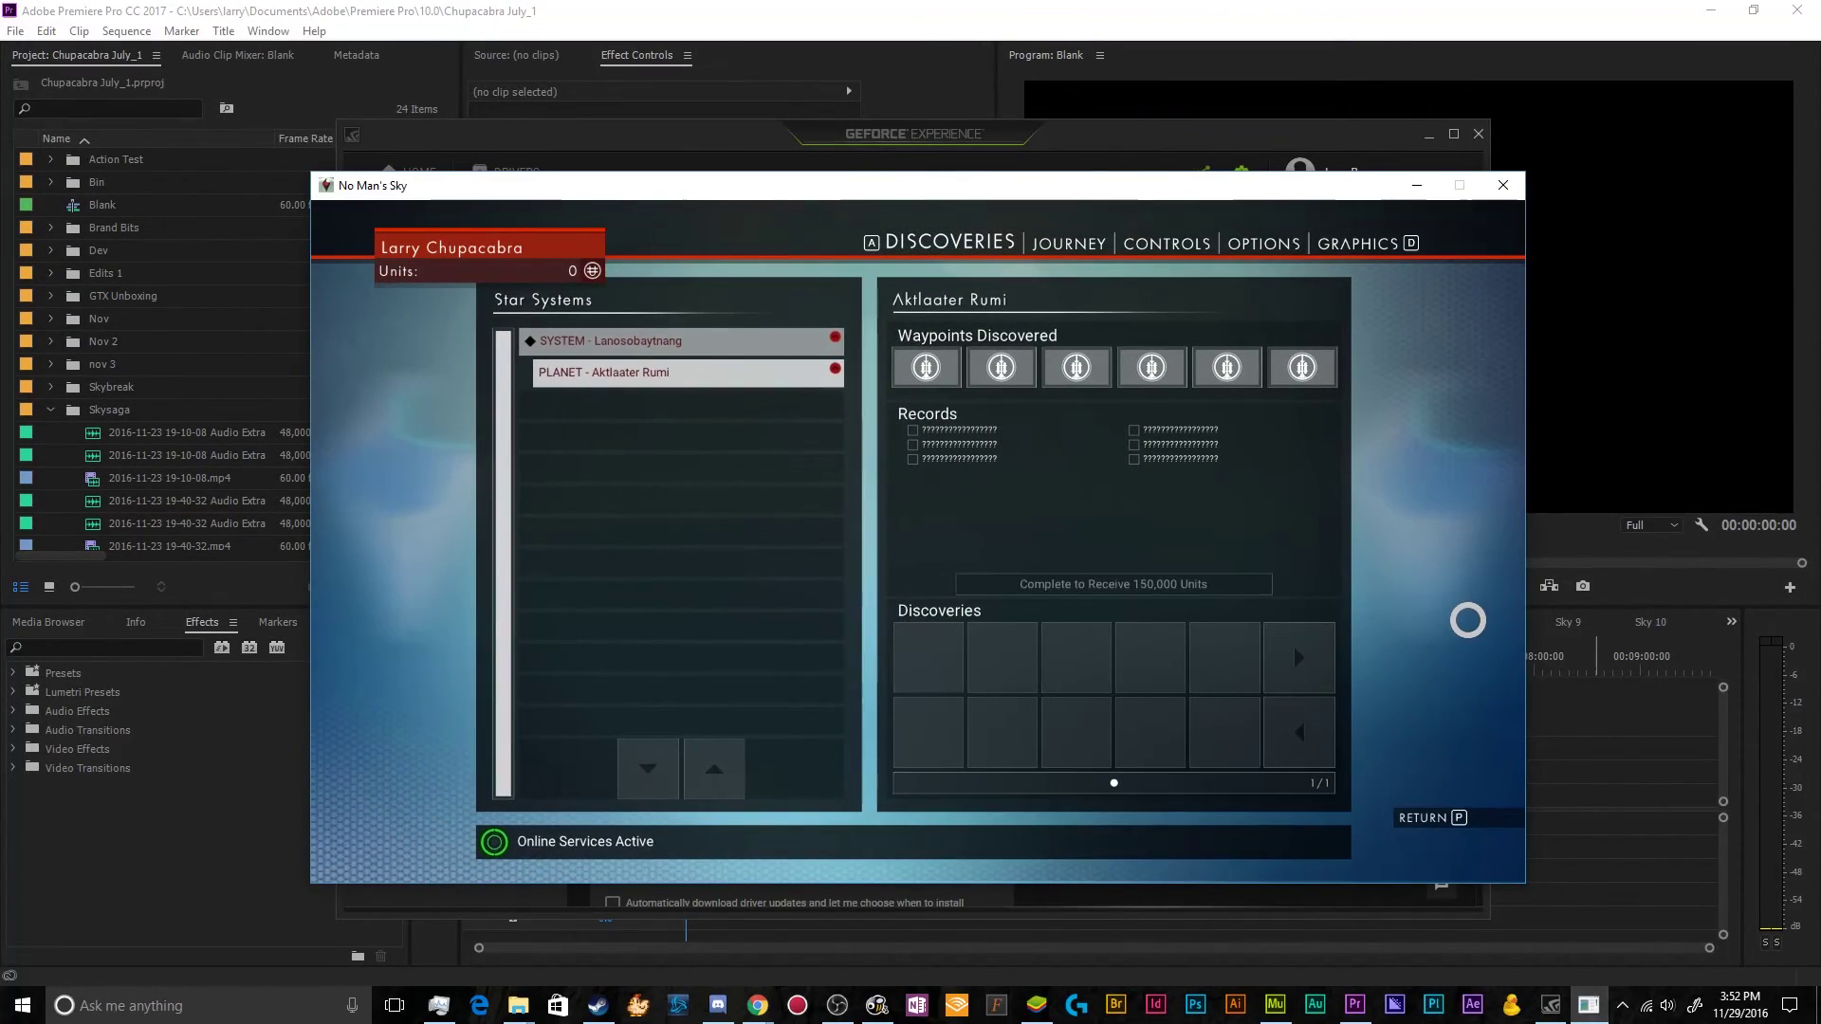
key(super+Tab)
- Stop the running recording and save it from the share overlay
click(531, 231)
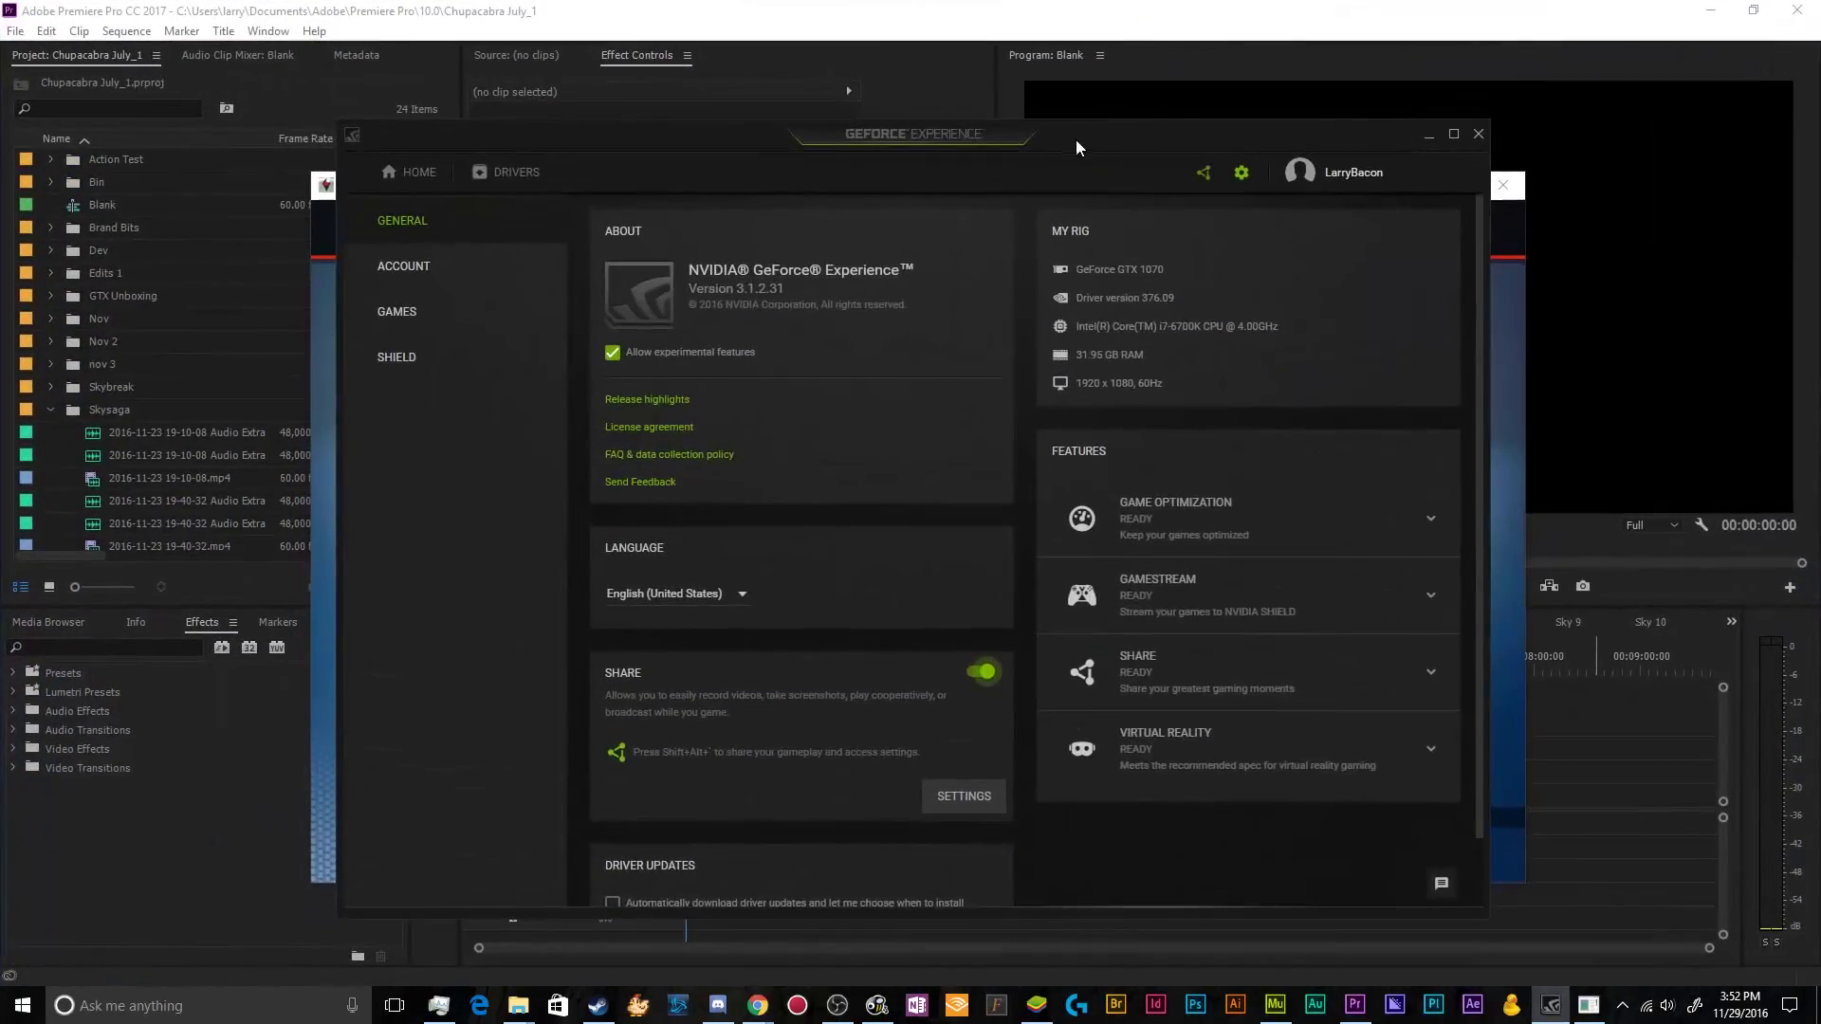
click(1204, 171)
click(928, 432)
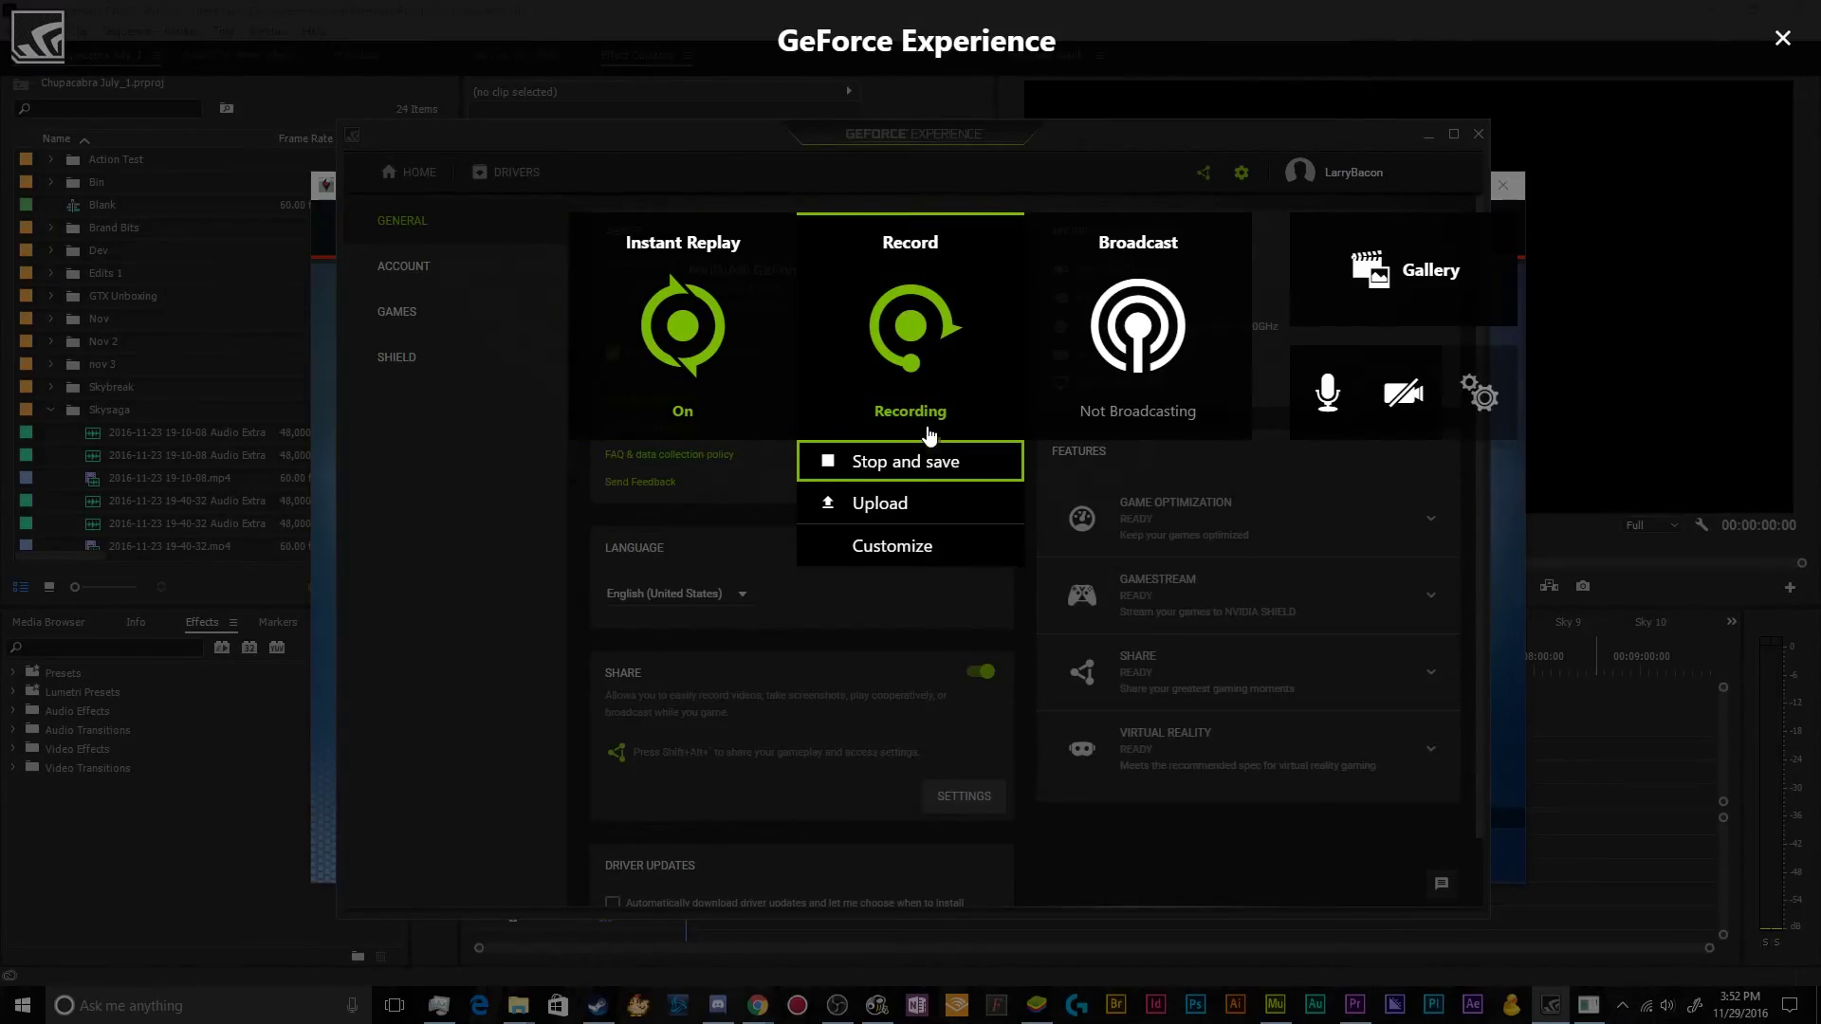
click(918, 463)
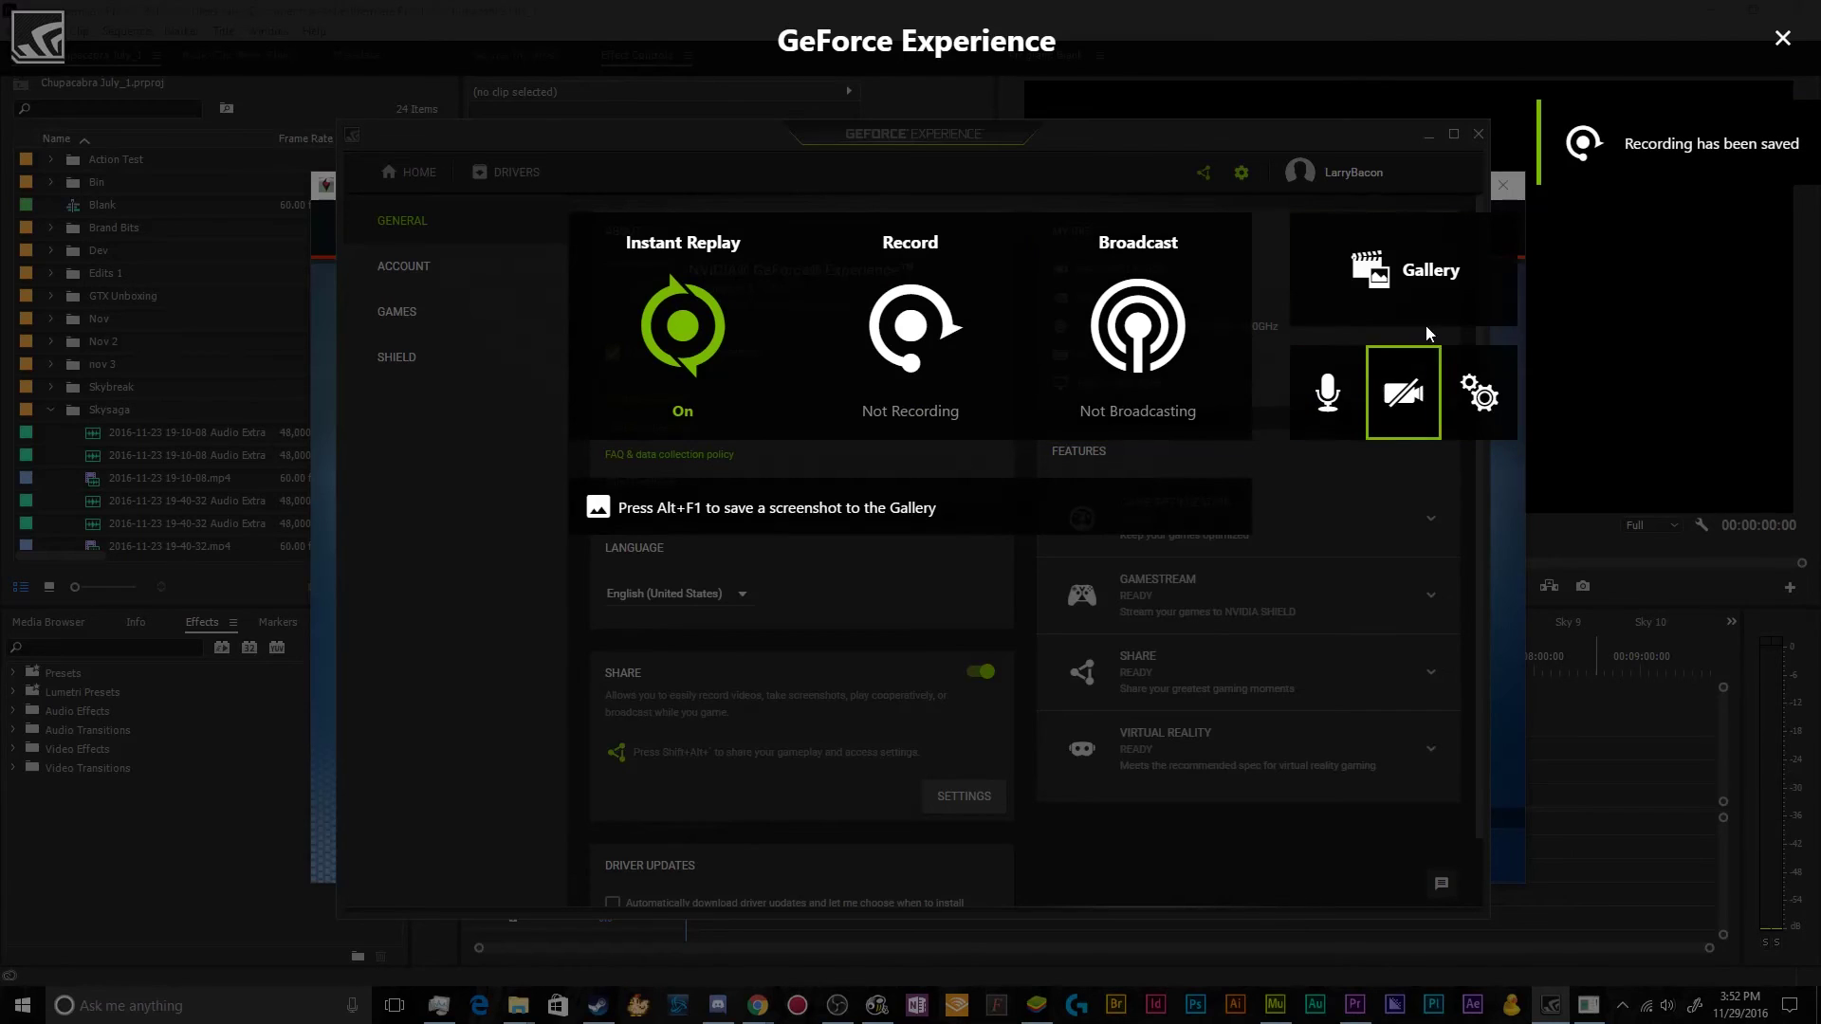
- Trim the newest Gallery clip to end at 00:00:31, then return to the Gallery grid
click(1423, 319)
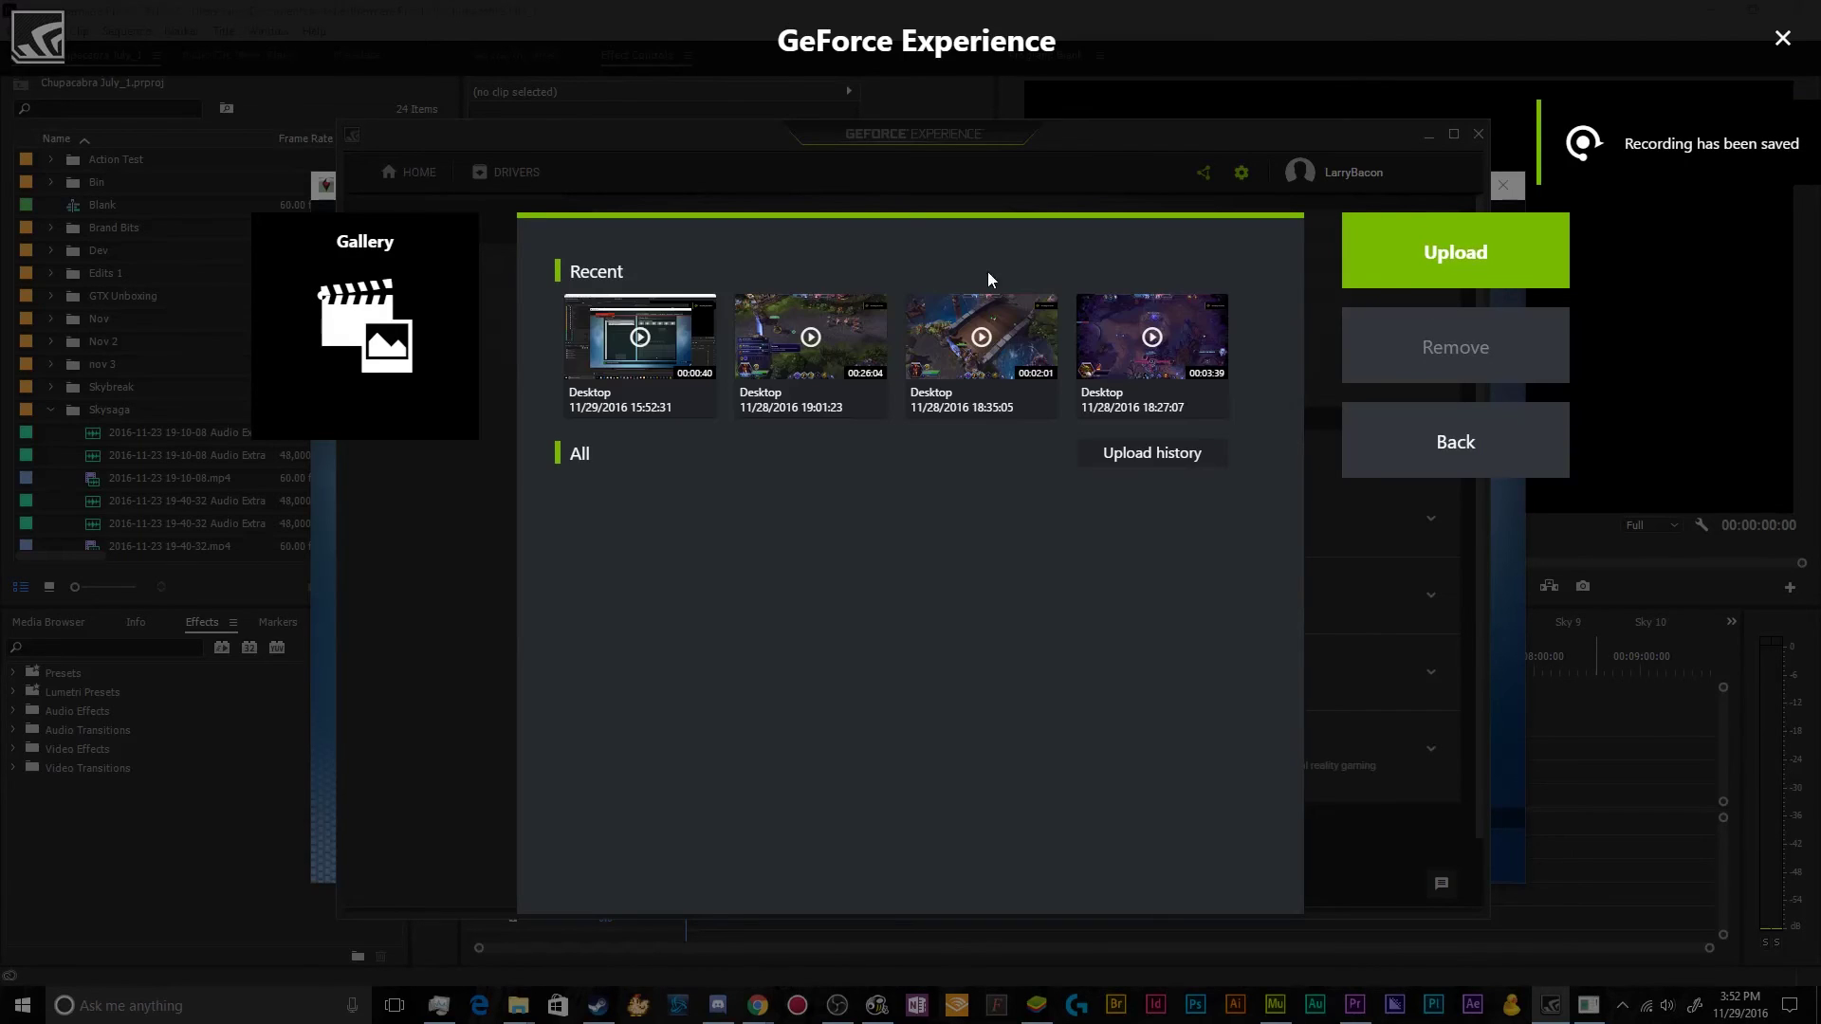
click(644, 353)
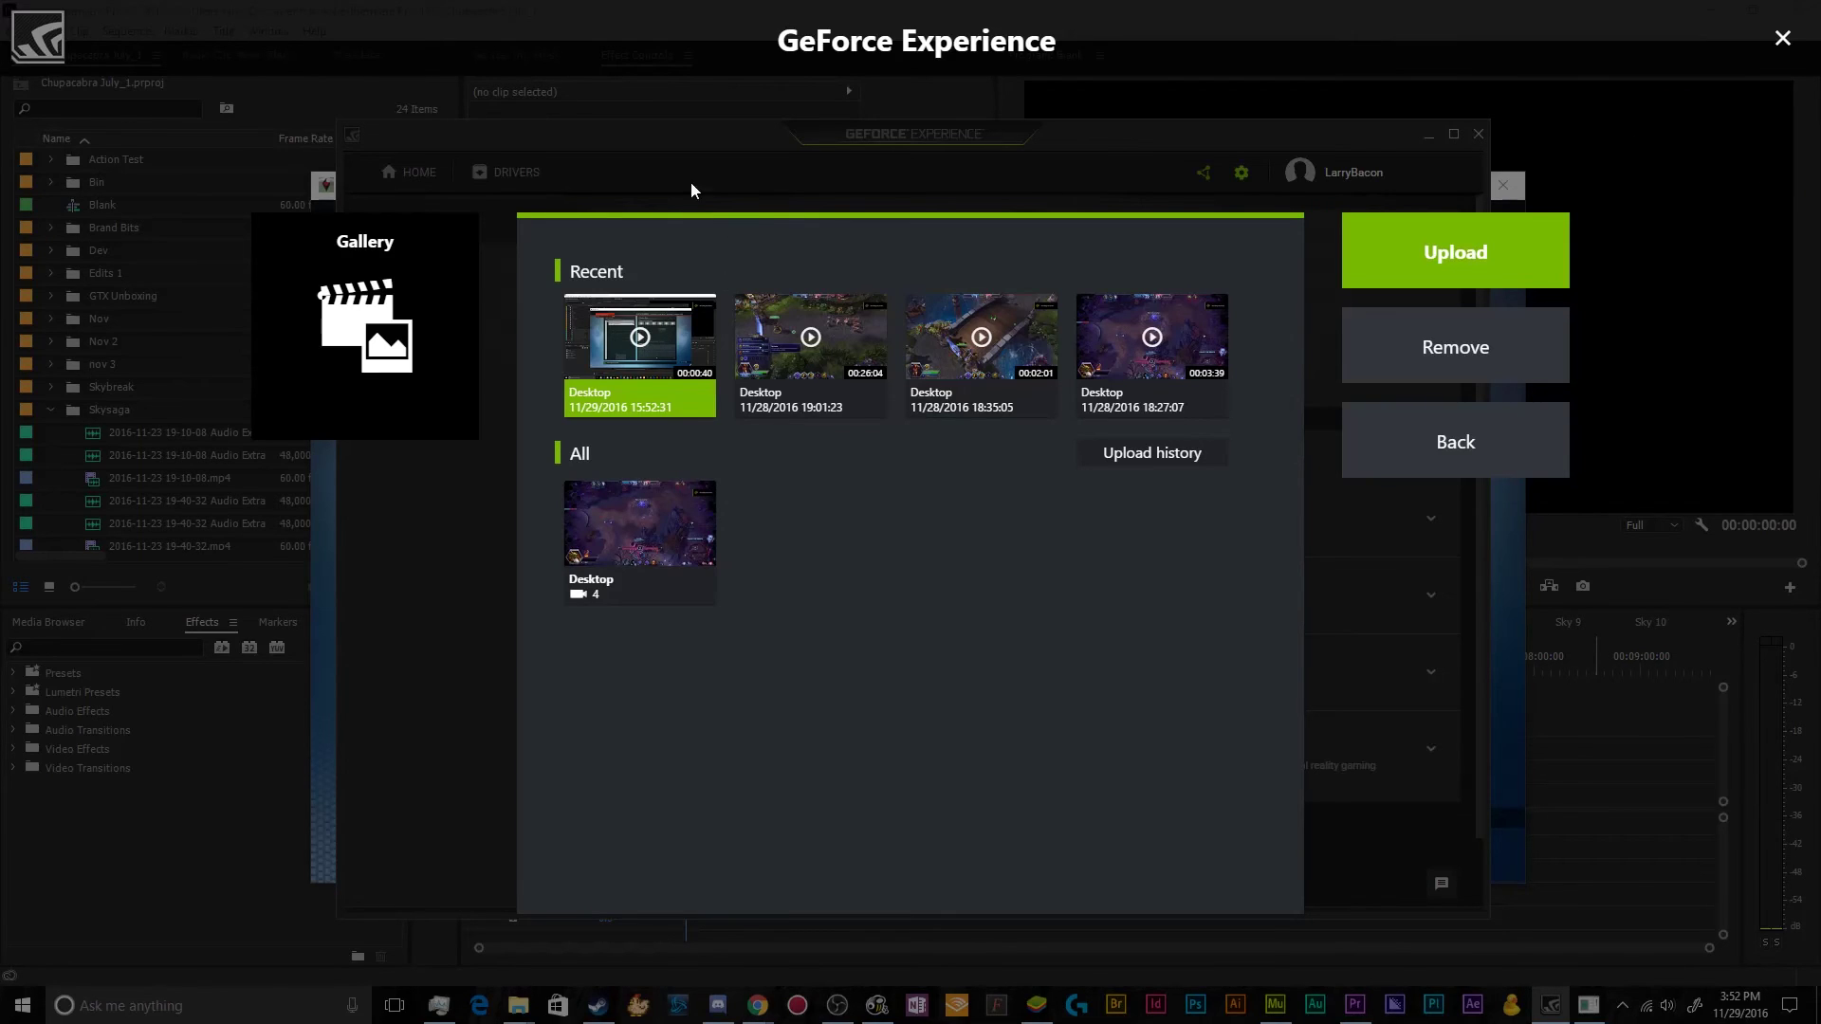
click(641, 340)
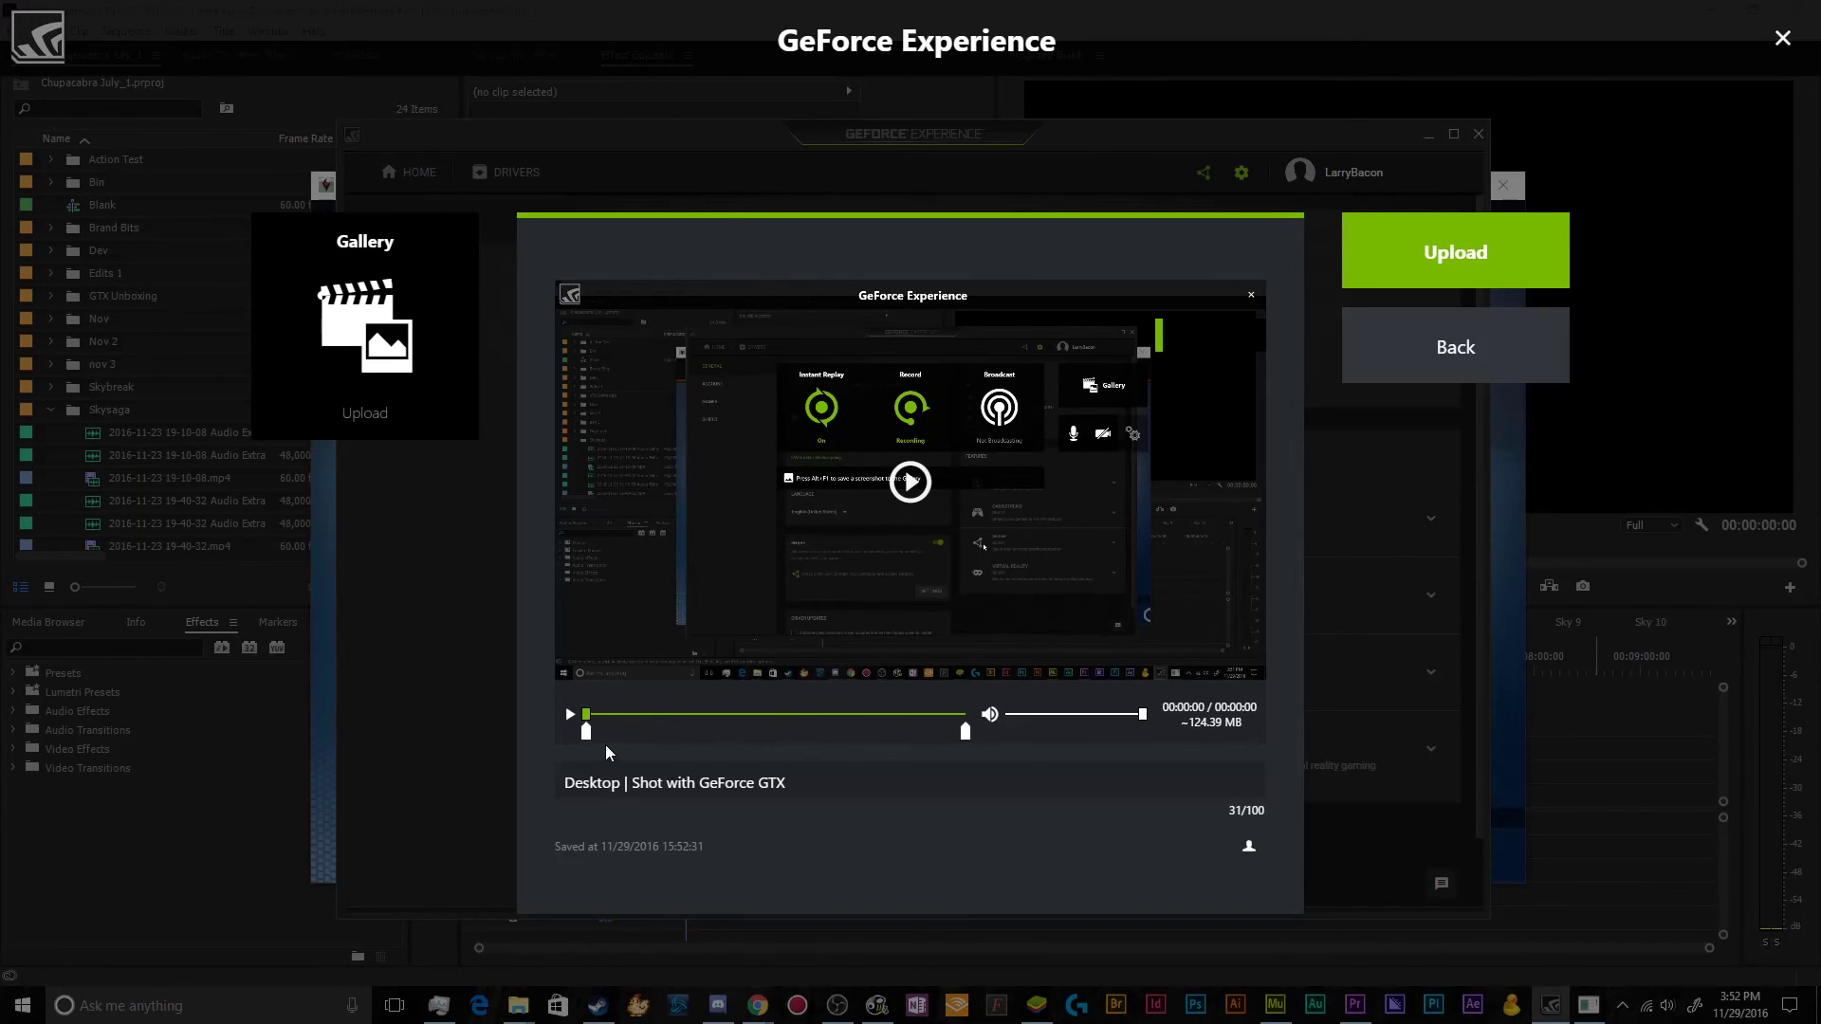
drag(588, 743, 651, 744)
drag(967, 742, 944, 741)
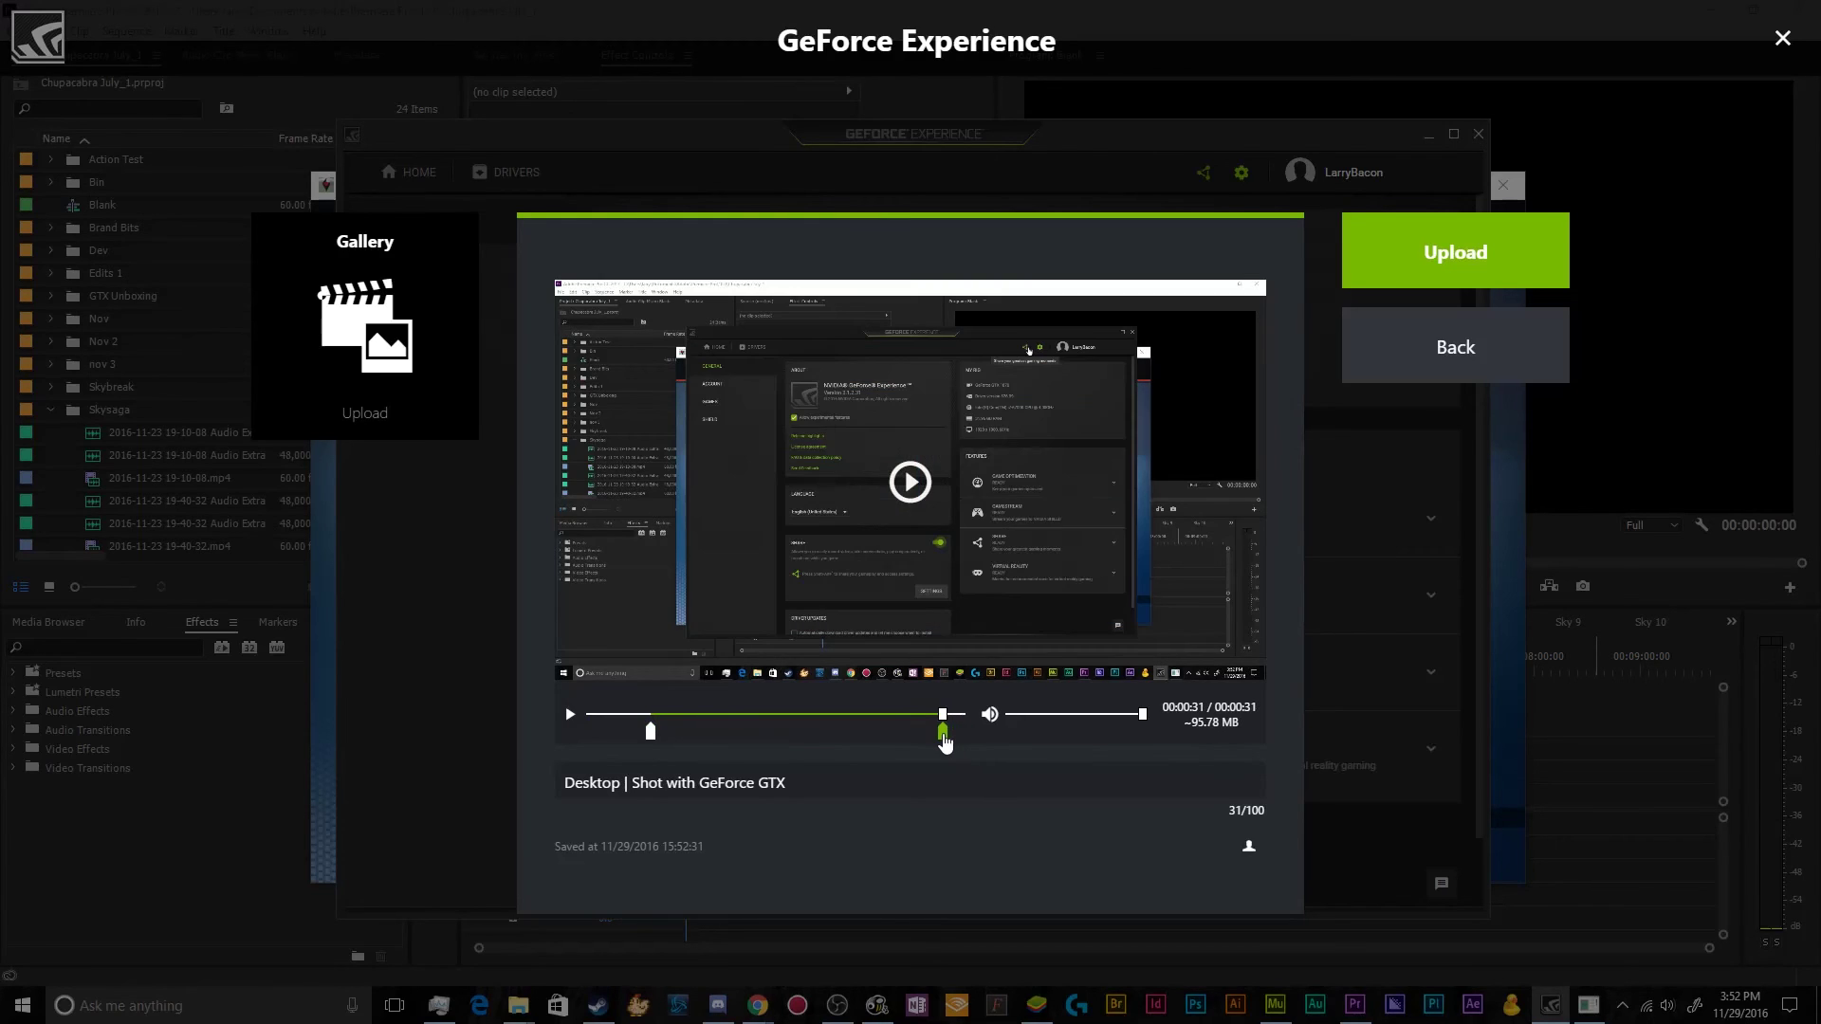
click(996, 770)
click(1070, 715)
click(1457, 360)
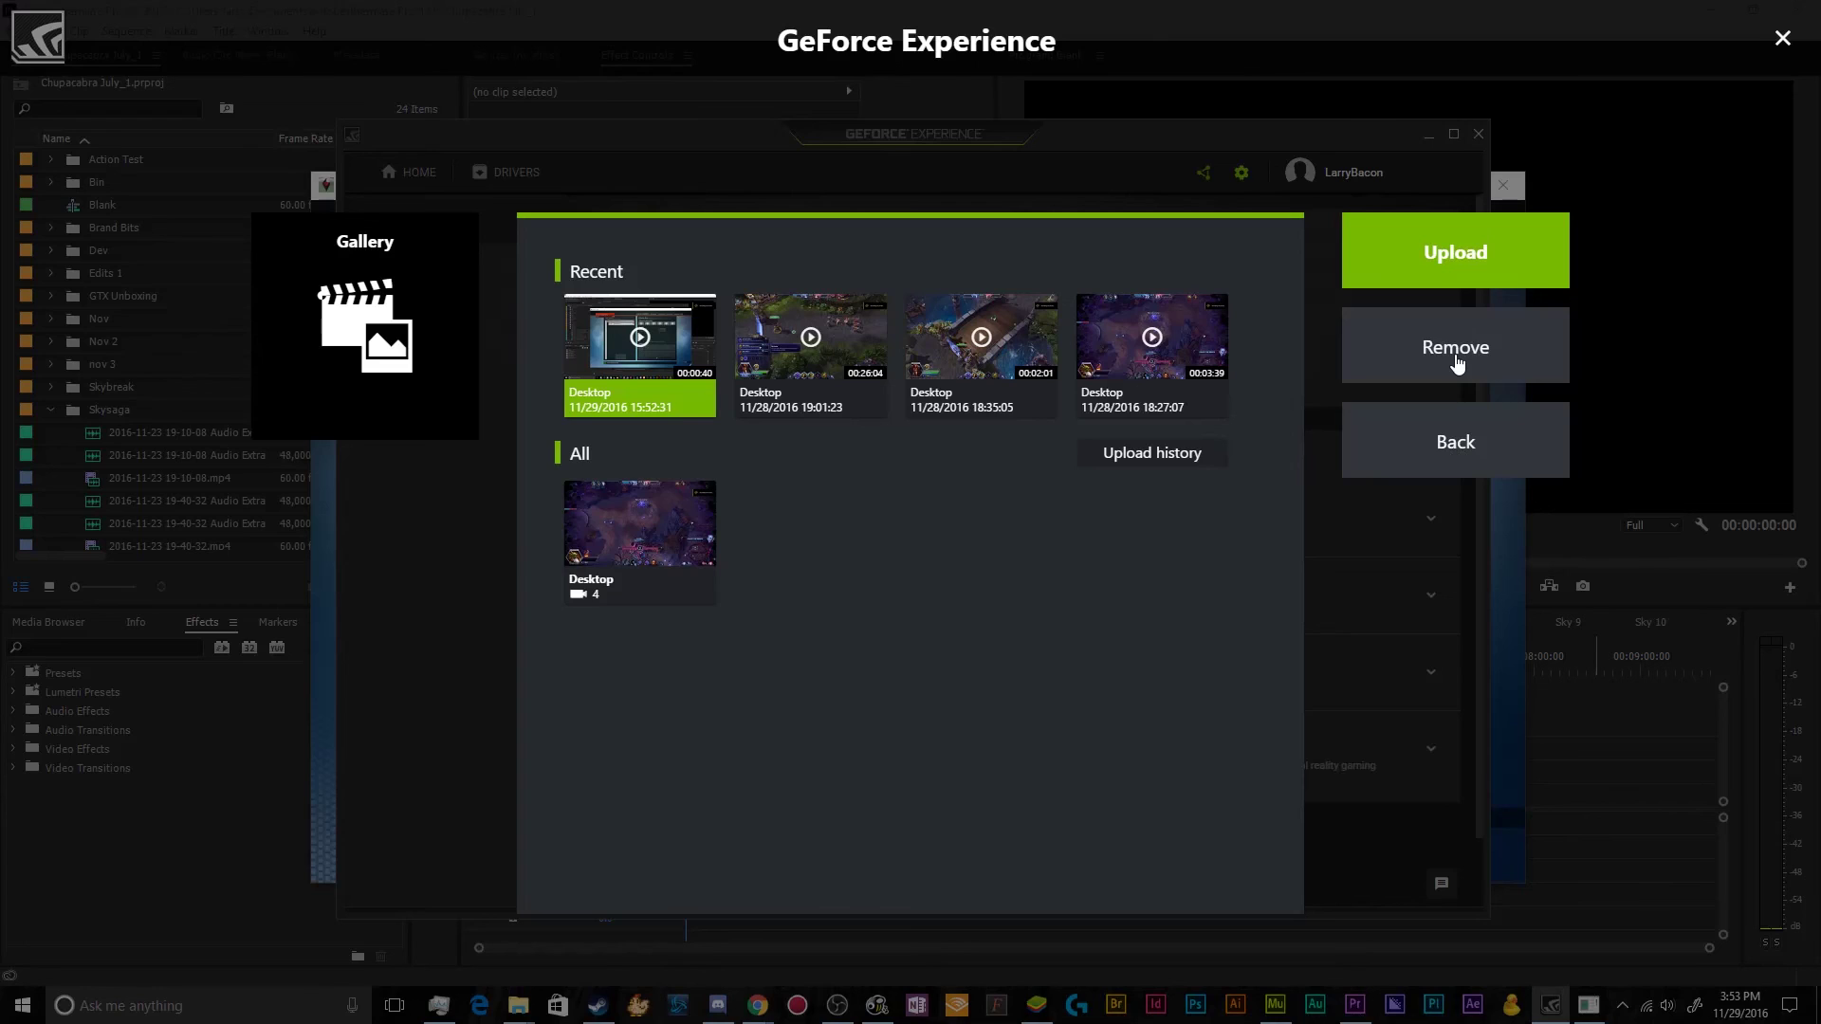
- Close the Gallery and share overlay, then scroll the General page listing Share, Game Optimization, GameStream and VR
click(1497, 467)
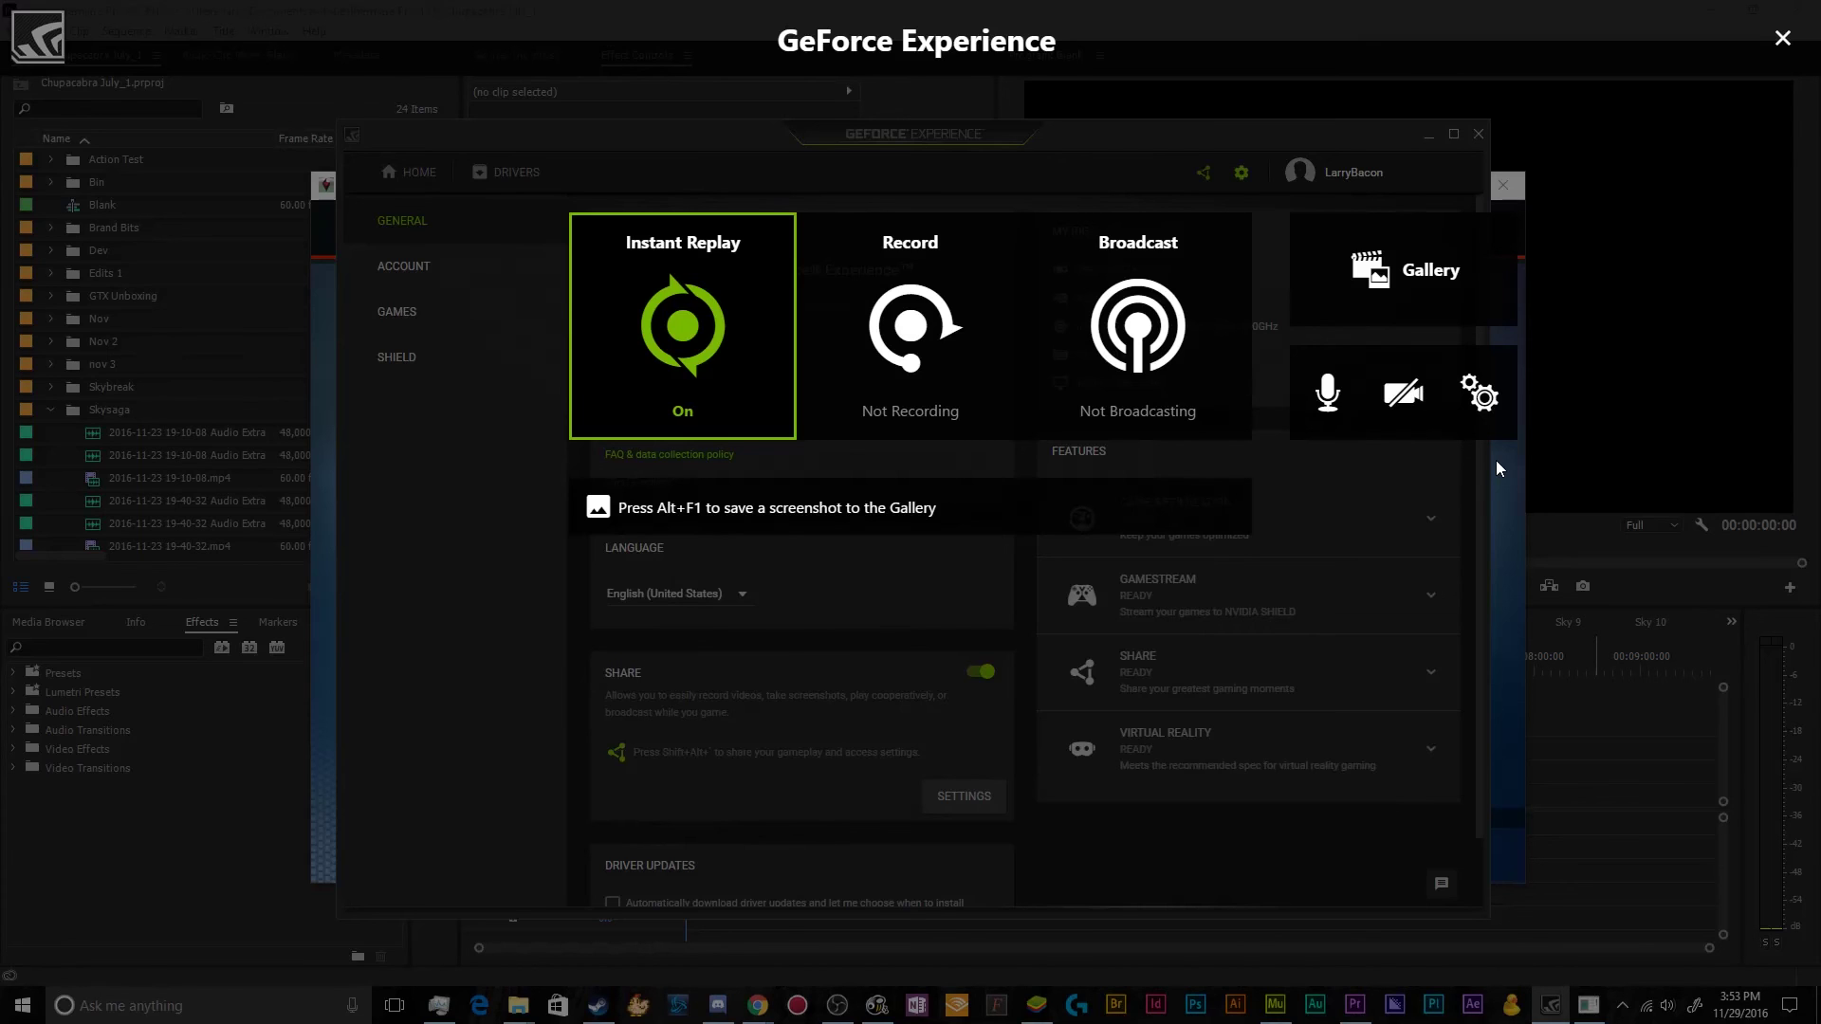
click(1782, 38)
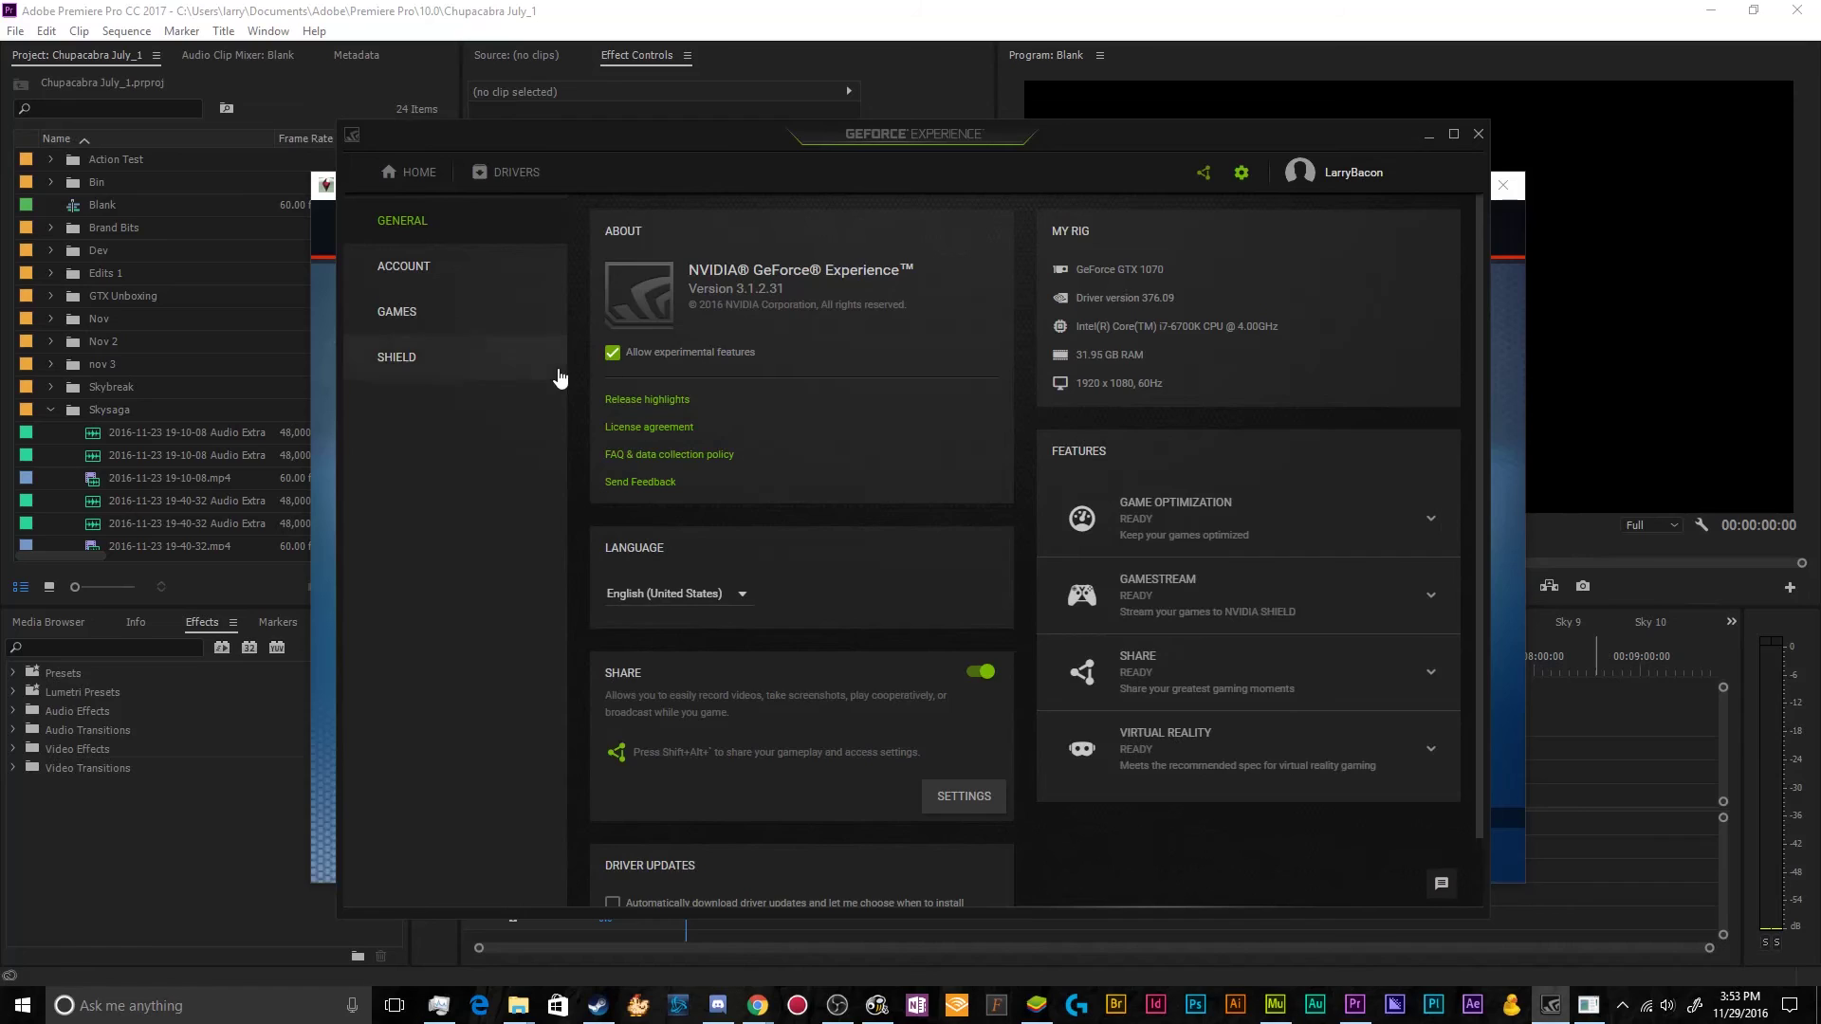
scroll(670, 400, down, 2)
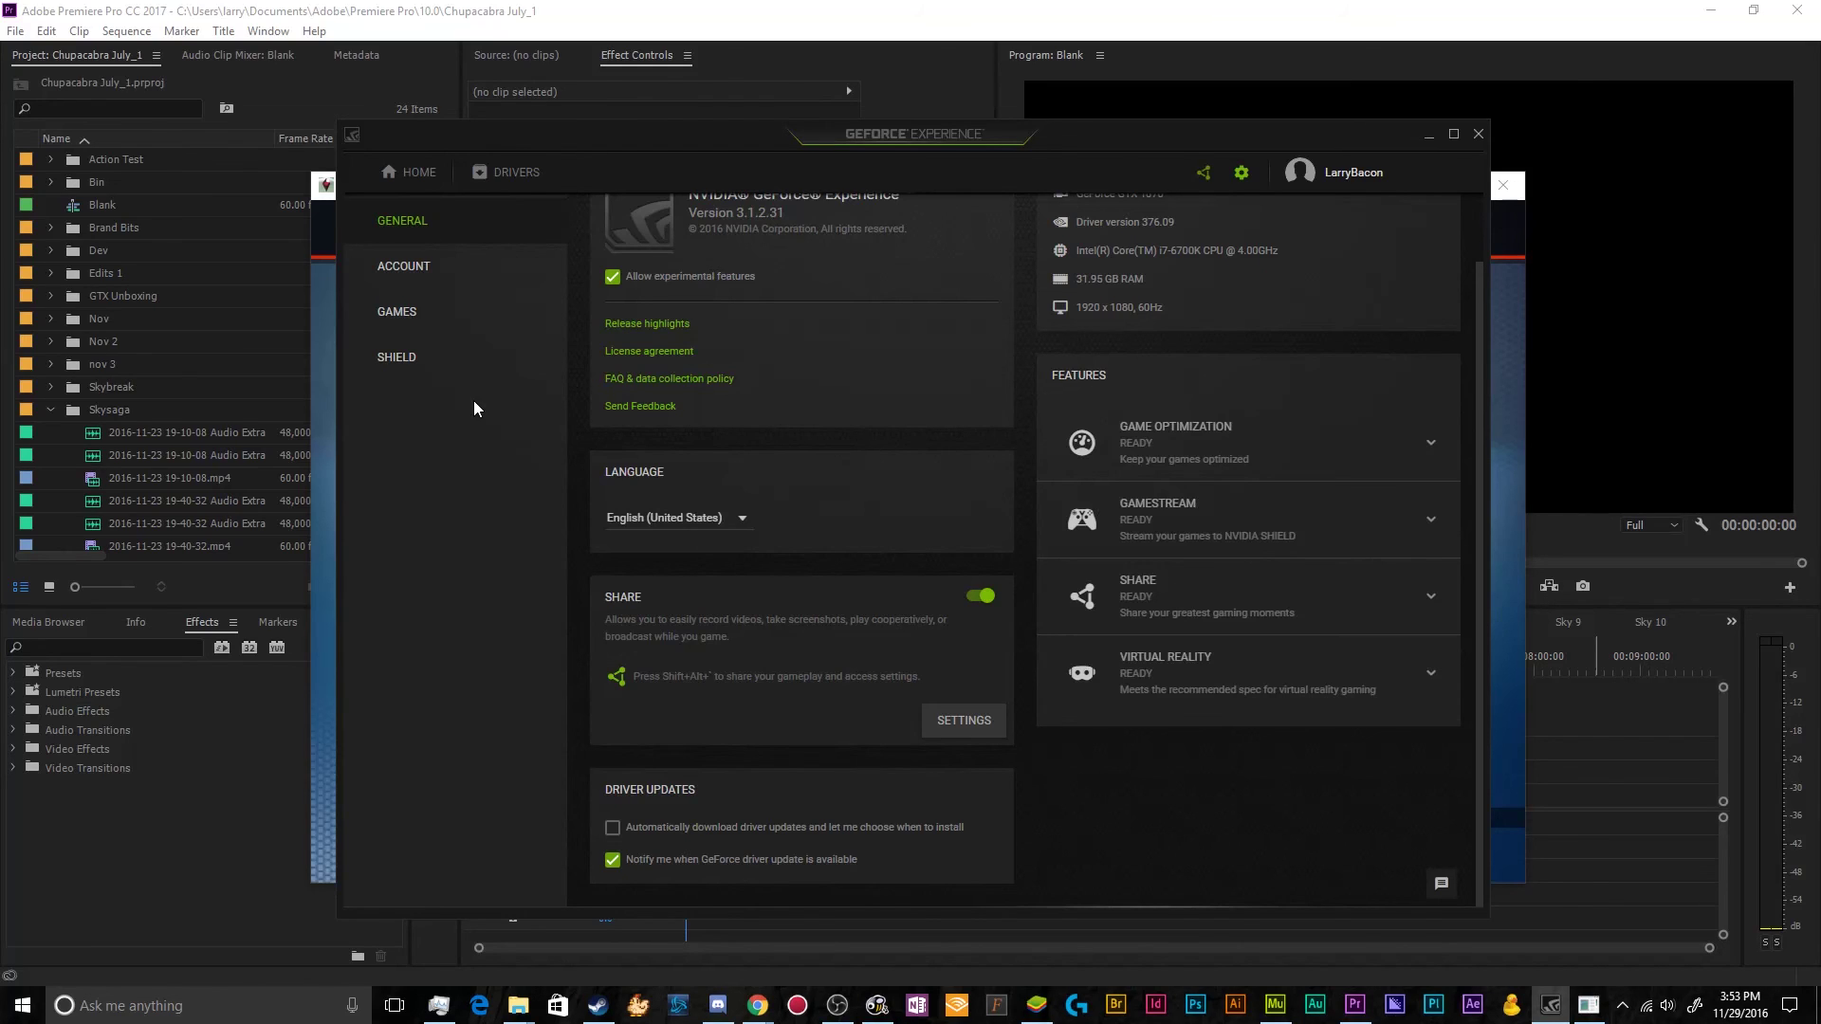
scroll(1070, 547, up, 1)
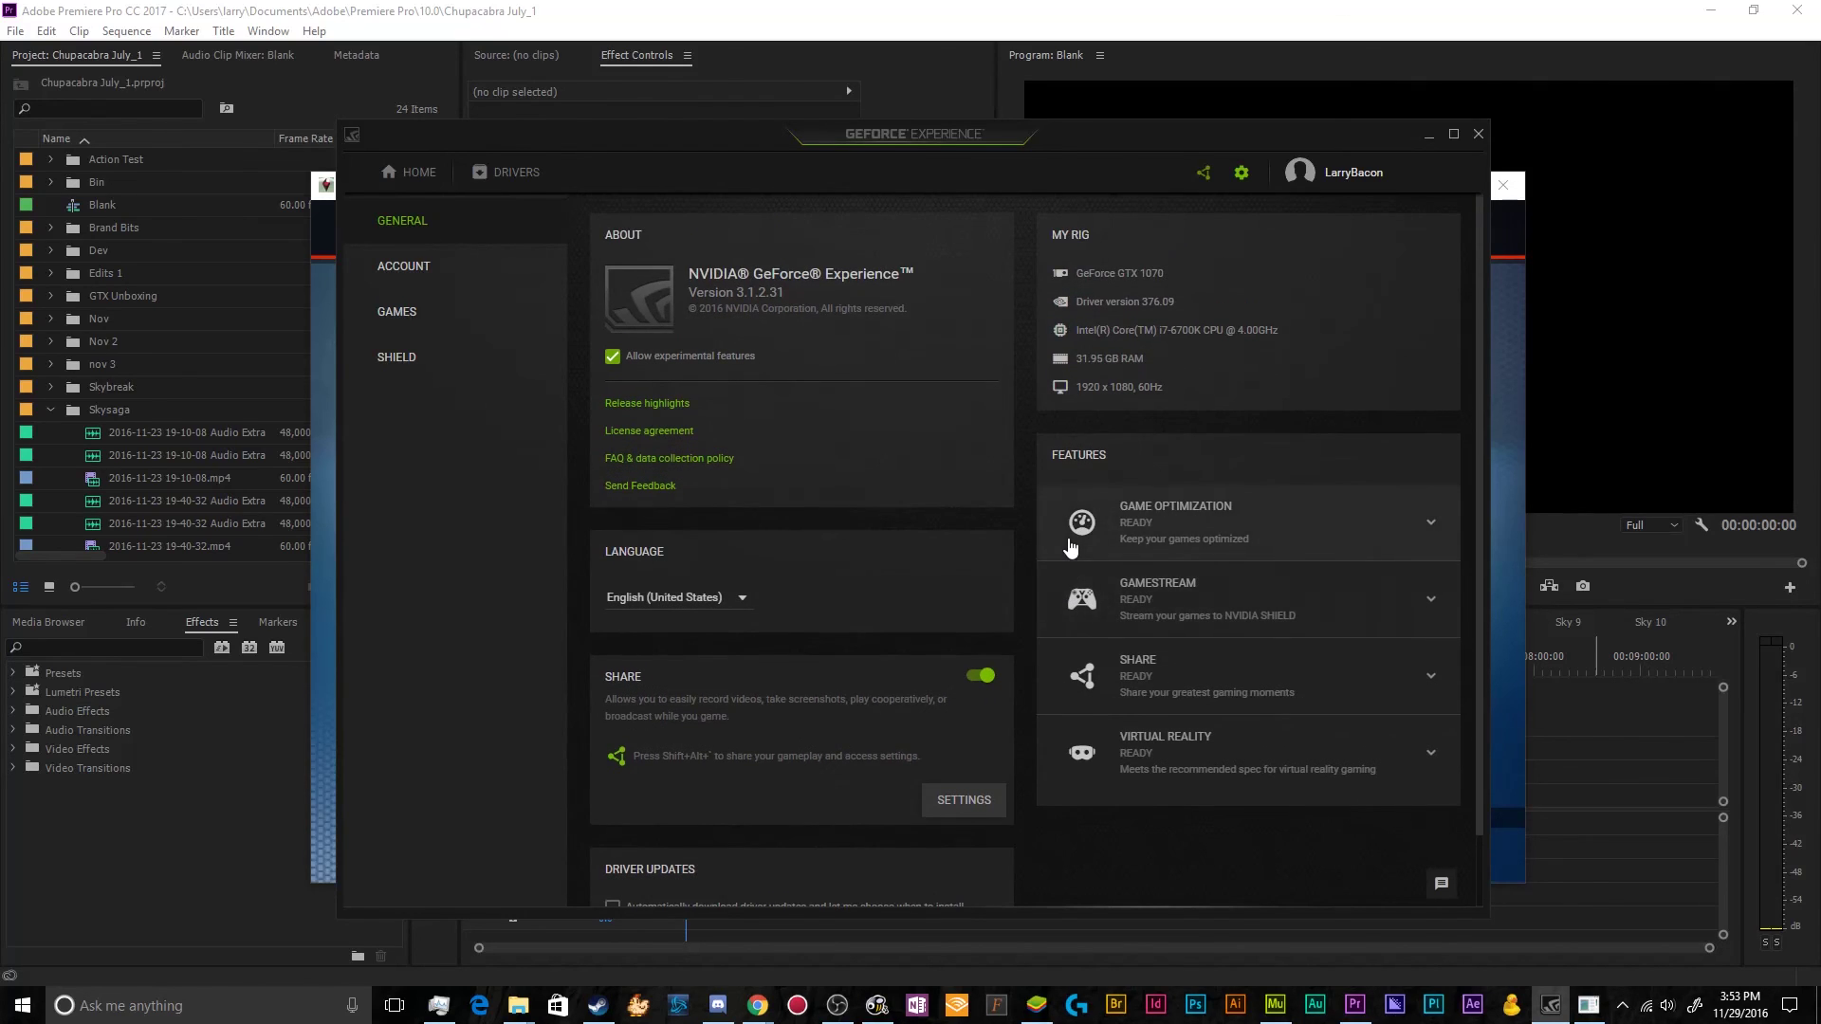